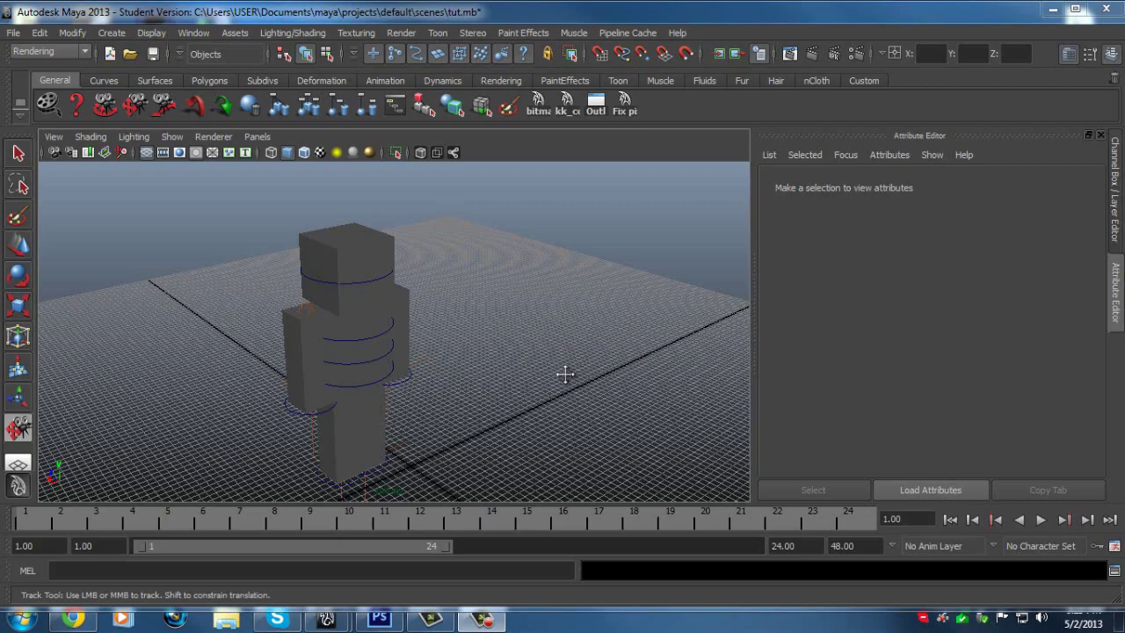
pyautogui.keyDown('alt'); pyautogui.moveTo(327, 326); pyautogui.dragTo(319, 322); pyautogui.keyUp('alt')
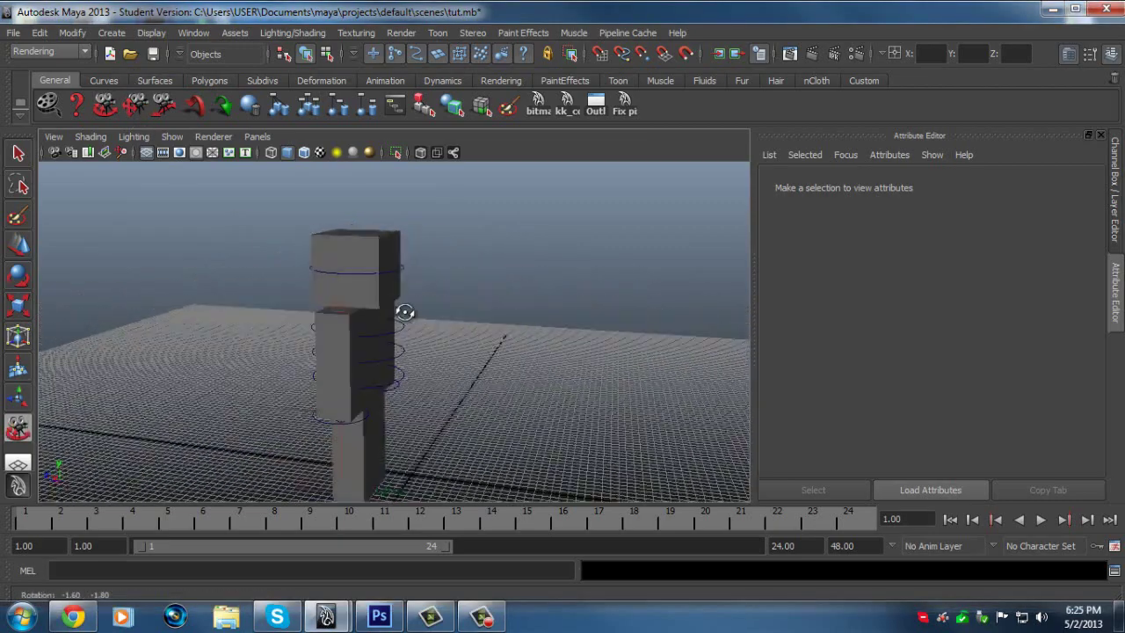
pyautogui.keyDown('alt'); pyautogui.moveTo(505, 319); pyautogui.dragTo(340, 296); pyautogui.keyUp('alt')
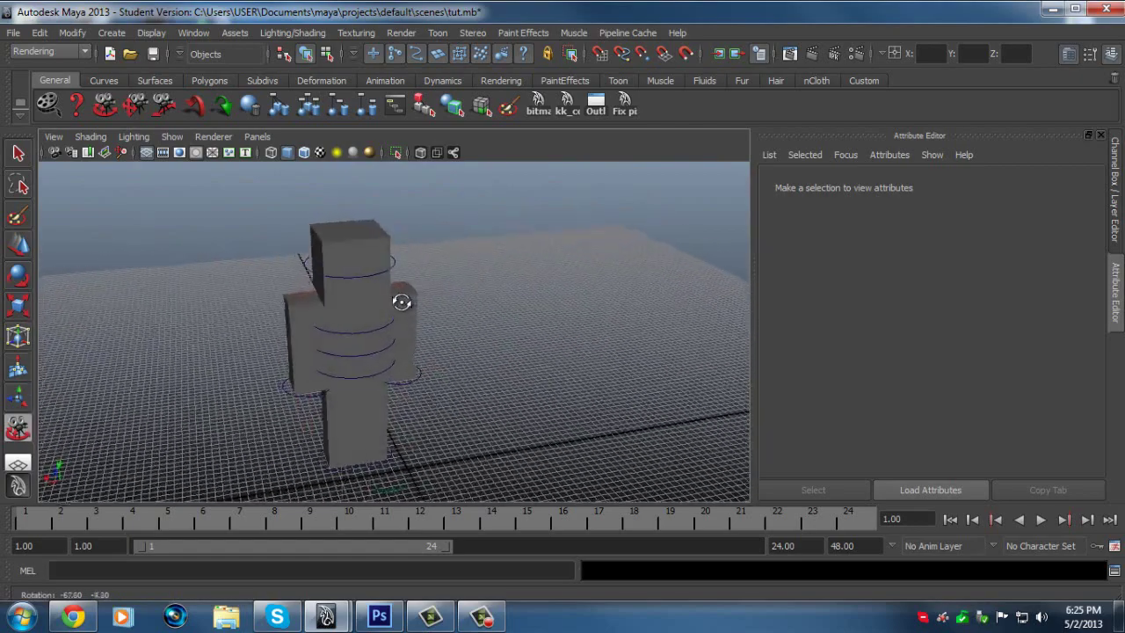
pyautogui.keyDown('alt'); pyautogui.moveTo(514, 276); pyautogui.dragTo(212, 293); pyautogui.keyUp('alt')
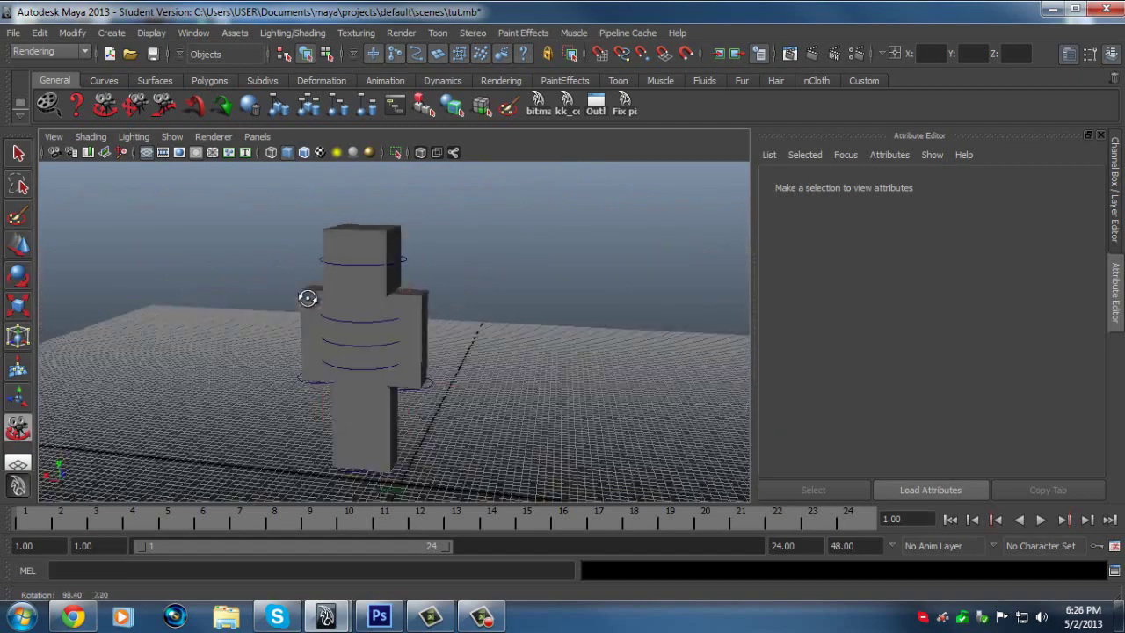
pyautogui.moveTo(307, 299)
pyautogui.keyDown('alt'); pyautogui.mouseDown()
pyautogui.moveTo(344, 308)
pyautogui.moveTo(301, 264)
pyautogui.moveTo(384, 319)
pyautogui.moveTo(294, 305)
pyautogui.mouseUp(); pyautogui.keyUp('alt')
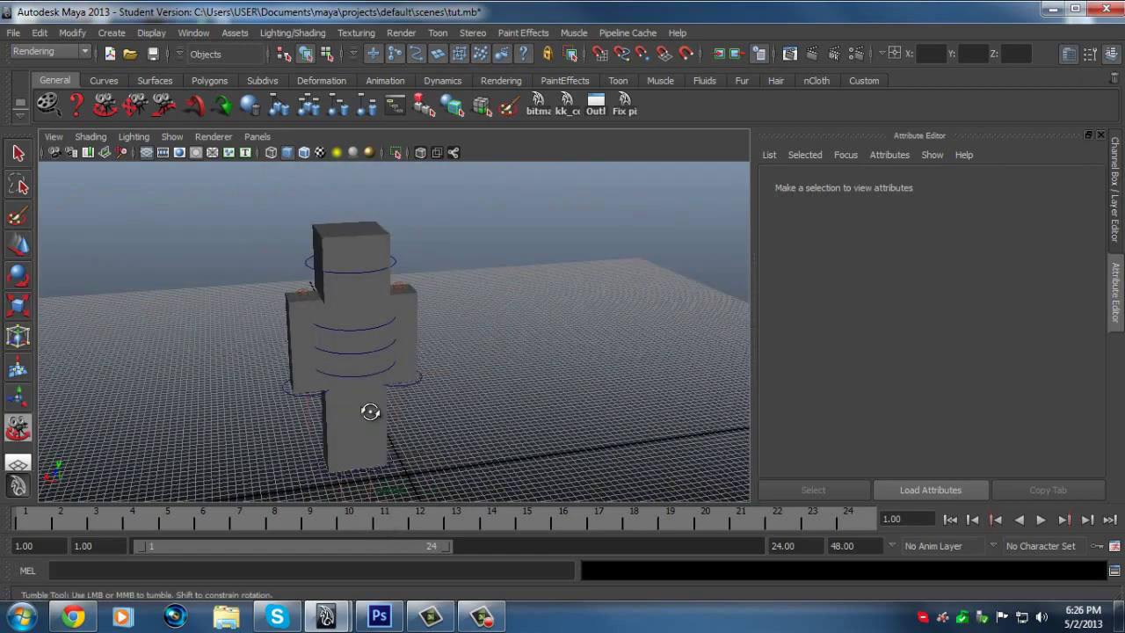
pyautogui.keyDown('alt'); pyautogui.moveTo(326, 396); pyautogui.dragTo(343, 408); pyautogui.keyUp('alt')
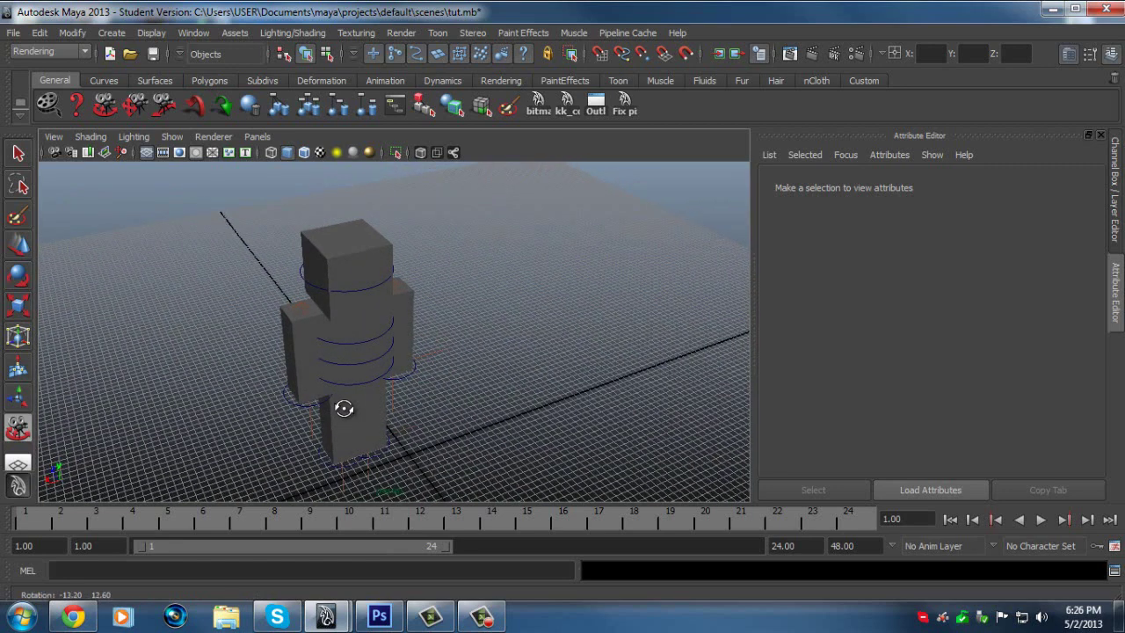
pyautogui.keyDown('alt'); pyautogui.moveTo(343, 409); pyautogui.dragTo(324, 390); pyautogui.keyUp('alt')
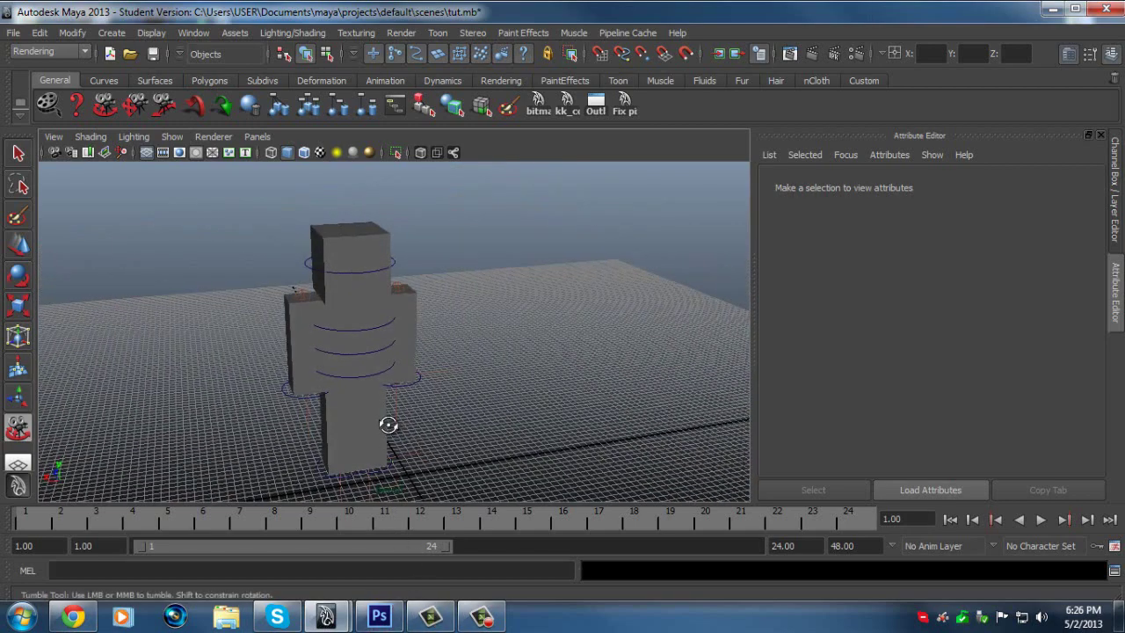
# Switch to Photoshop and examine the character skin texture in char1.png at several zoom levels.
pyautogui.moveTo(379, 623)
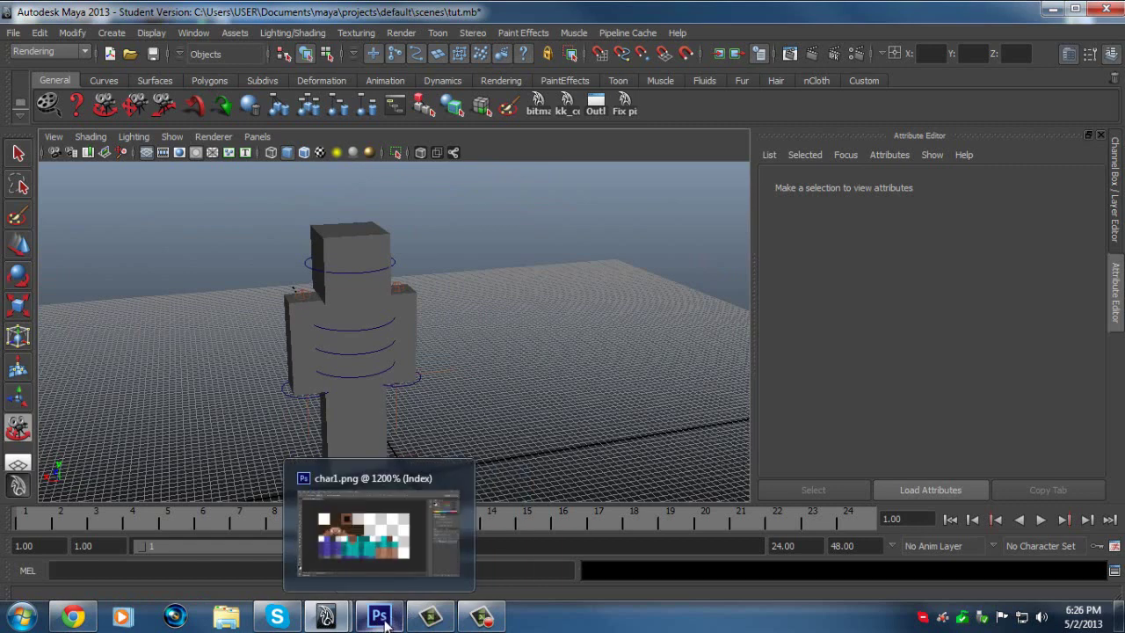
pyautogui.click(379, 616)
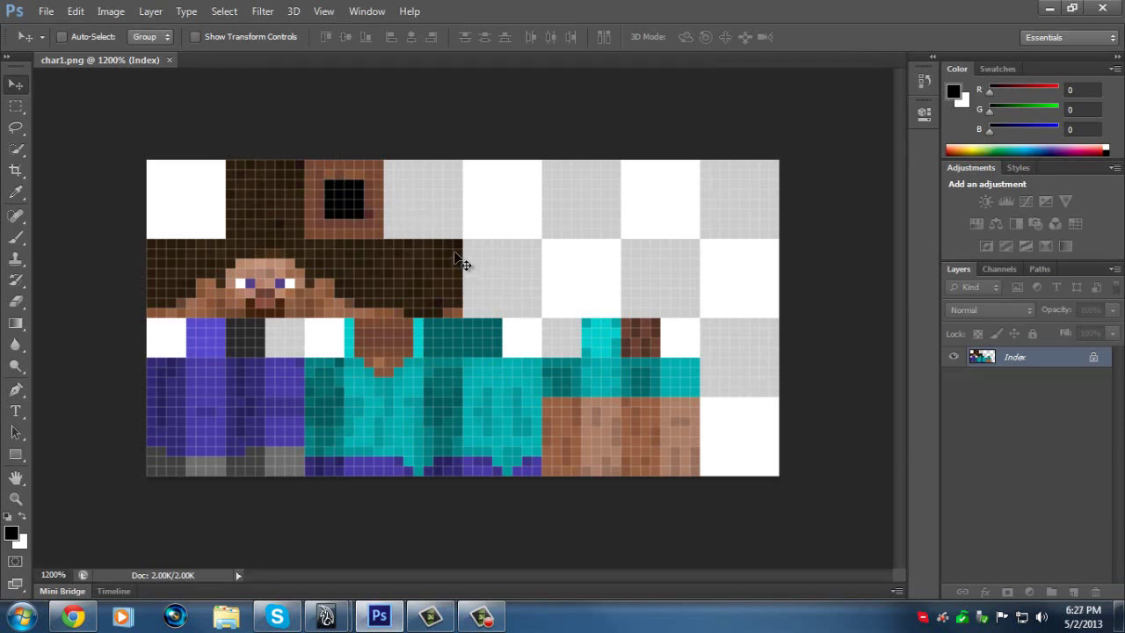
pyautogui.hotkey('ctrl', '-')
pyautogui.hotkey('ctrl', '-')
pyautogui.hotkey('ctrl', '-')
pyautogui.hotkey('ctrl', '-')
pyautogui.hotkey('ctrl', '-')
pyautogui.hotkey('ctrl', '-')
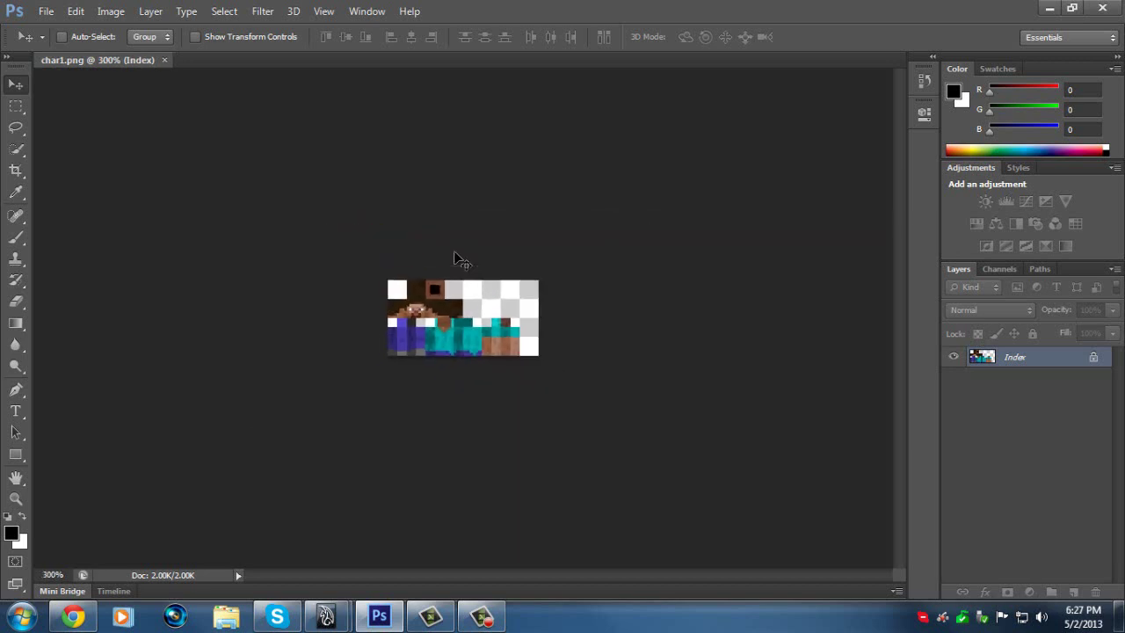
pyautogui.hotkey('ctrl', '-')
pyautogui.hotkey('ctrl', '-')
pyautogui.hotkey('ctrl', '-')
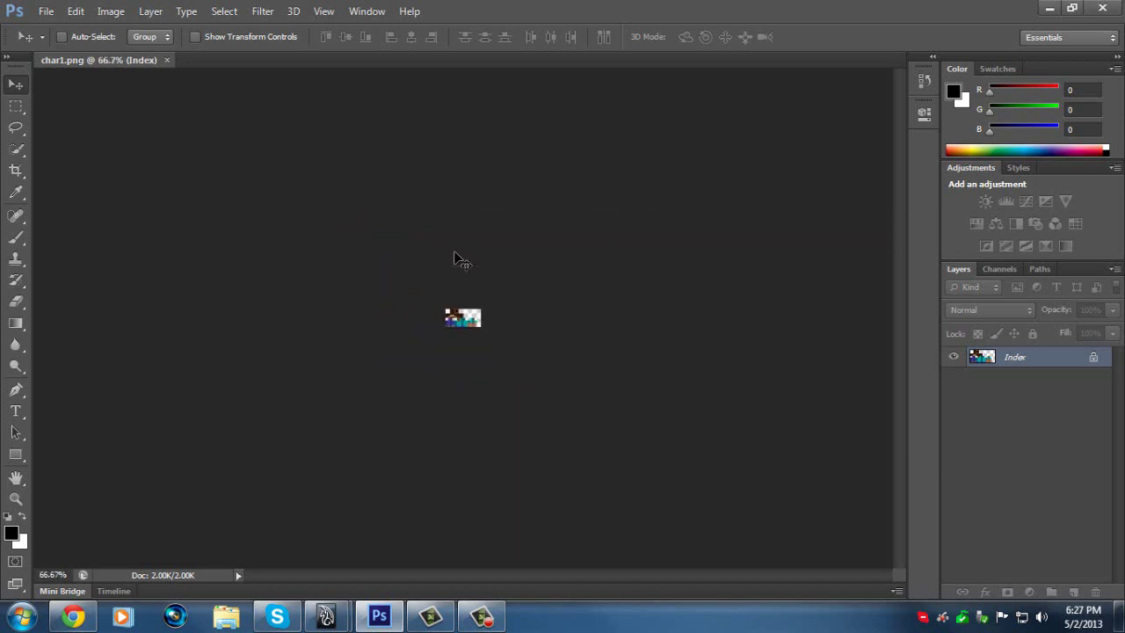
pyautogui.hotkey('ctrl', '+')
pyautogui.hotkey('ctrl', '+')
pyautogui.hotkey('ctrl', '+')
pyautogui.hotkey('ctrl', '+')
pyautogui.hotkey('ctrl', '+')
pyautogui.hotkey('ctrl', '+')
pyautogui.hotkey('ctrl', '+')
pyautogui.hotkey('ctrl', '+')
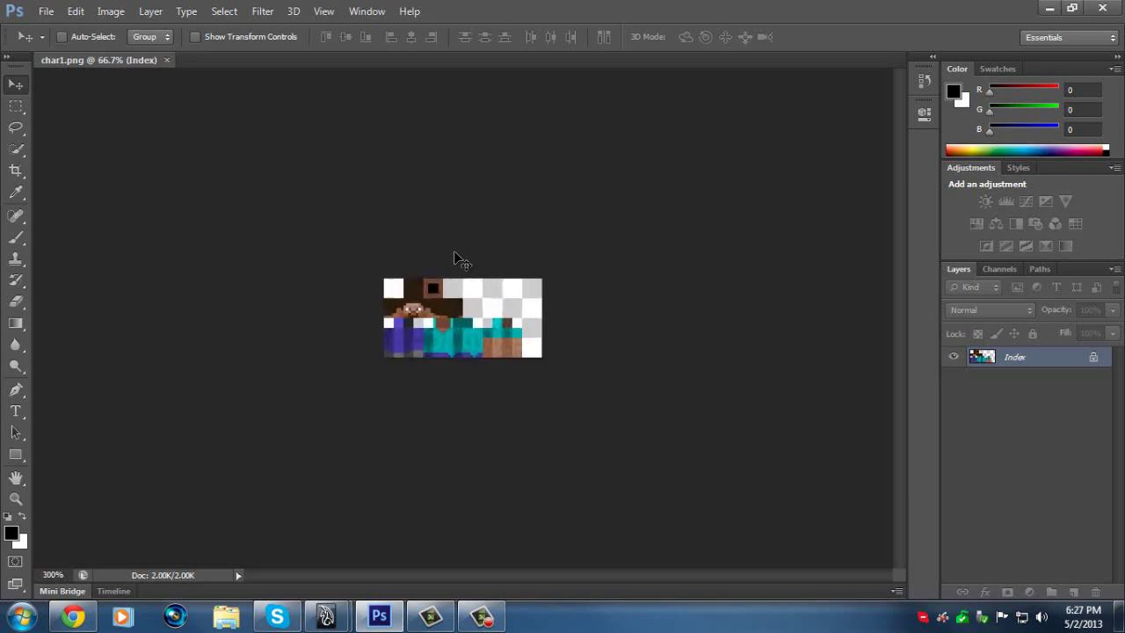
pyautogui.hotkey('ctrl', '+')
pyautogui.hotkey('ctrl', '+')
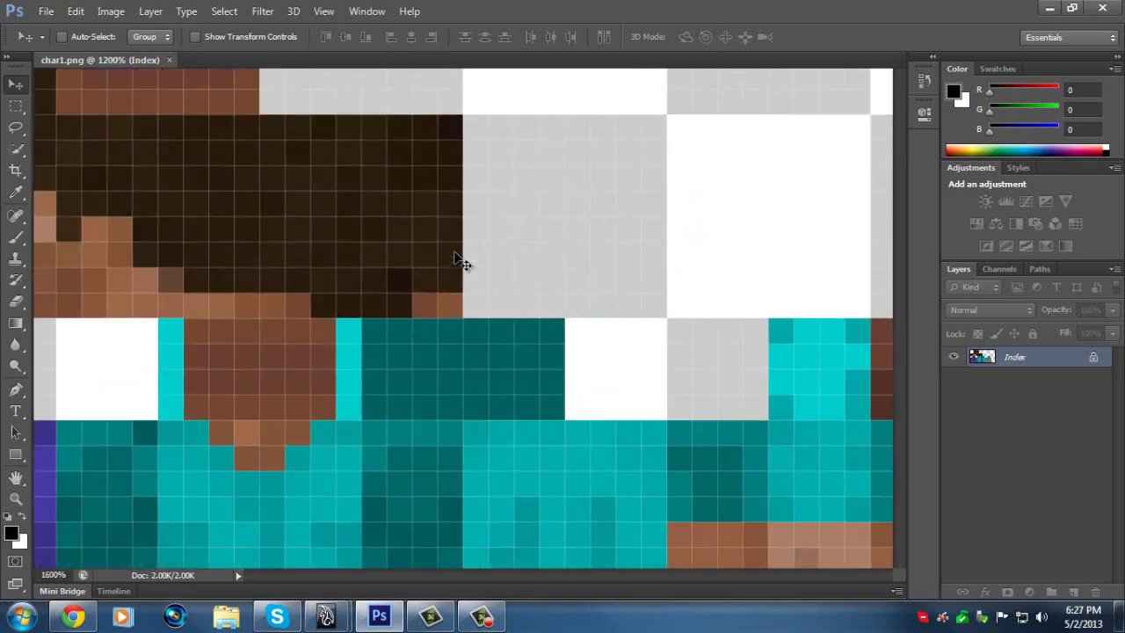
pyautogui.hotkey('ctrl', '-')
pyautogui.hotkey('ctrl', '-')
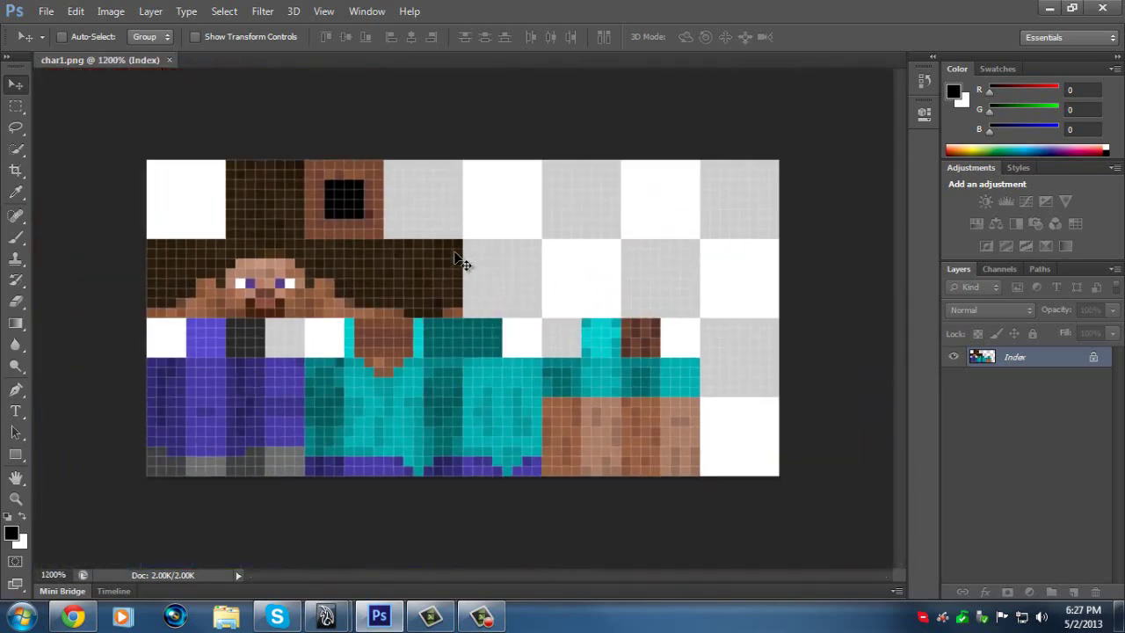
pyautogui.hotkey('ctrl', '+')
pyautogui.hotkey('ctrl', '-')
# Select the 8 × 8 pixel front face square of the head in char1.png with the Rectangular Marquee tool.
pyautogui.click(18, 106)
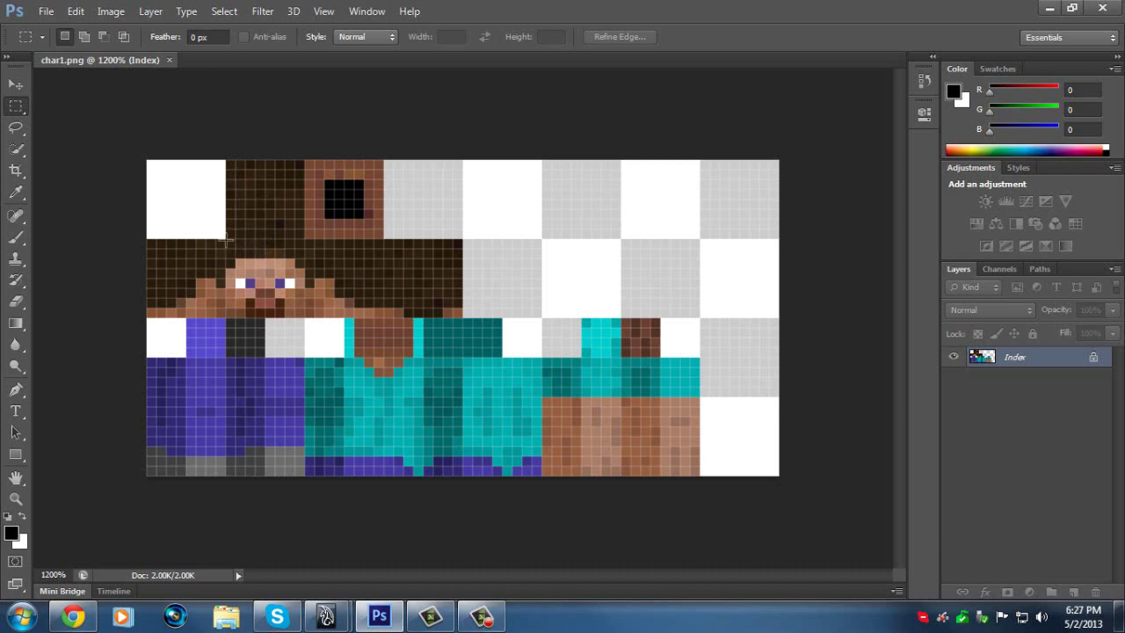
pyautogui.moveTo(226, 238); pyautogui.dragTo(301, 313)
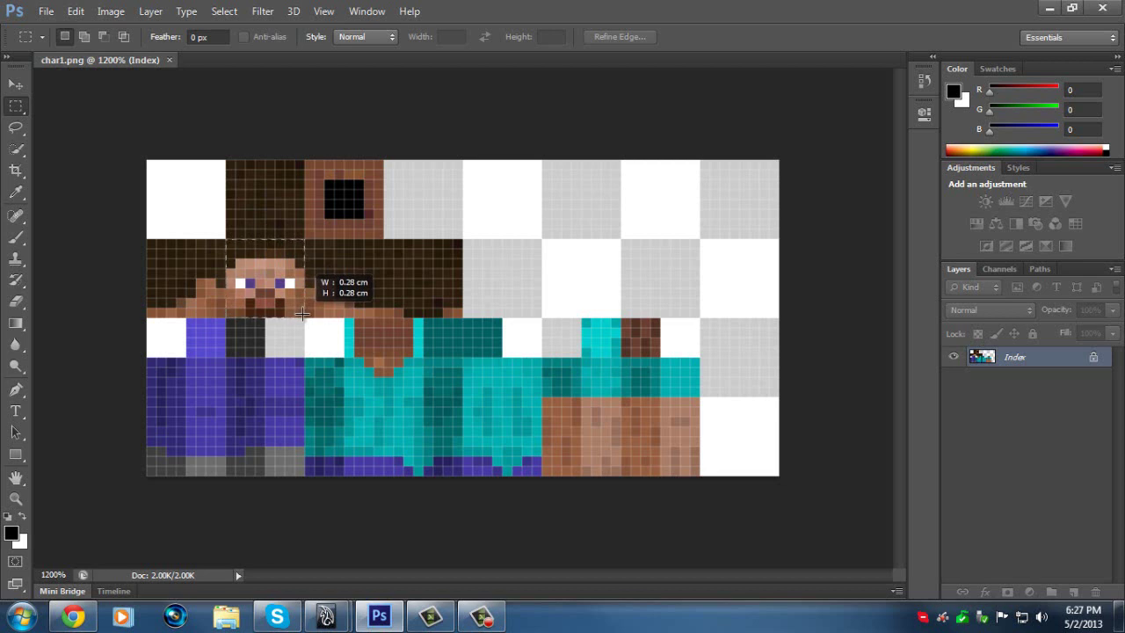
pyautogui.moveTo(302, 314); pyautogui.dragTo(304, 316)
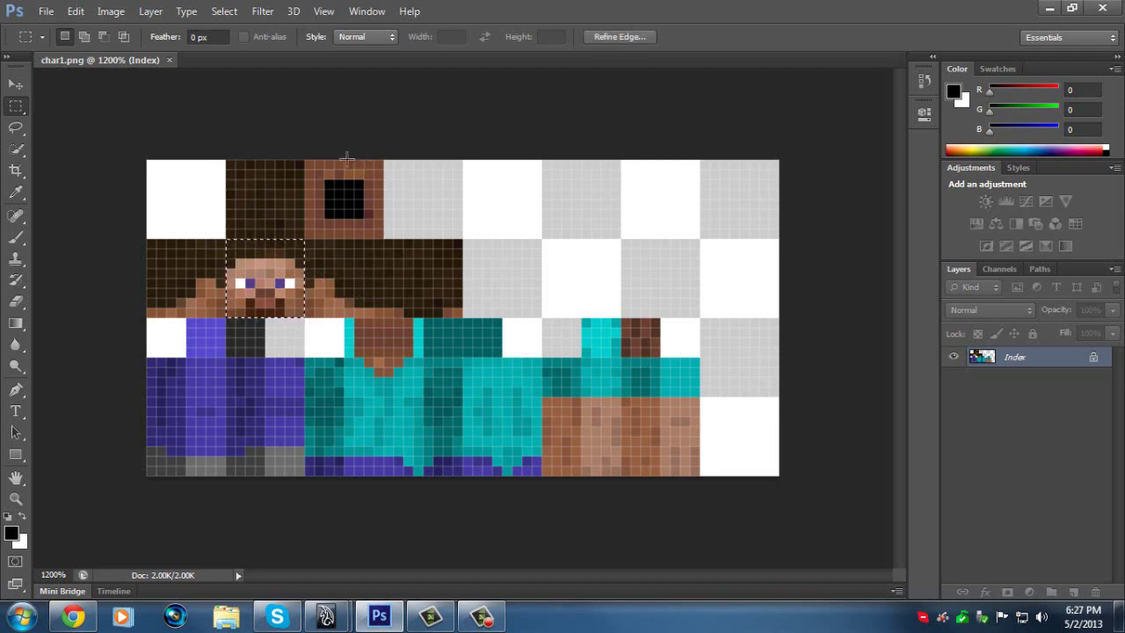
pyautogui.click(46, 11)
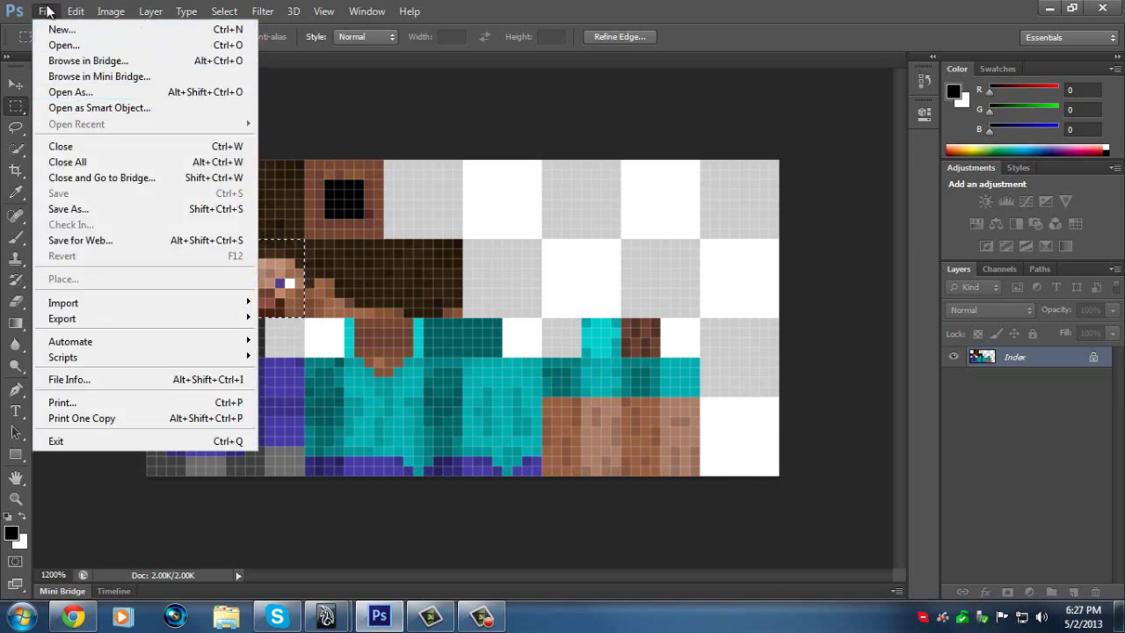
pyautogui.click(427, 109)
pyautogui.click(46, 11)
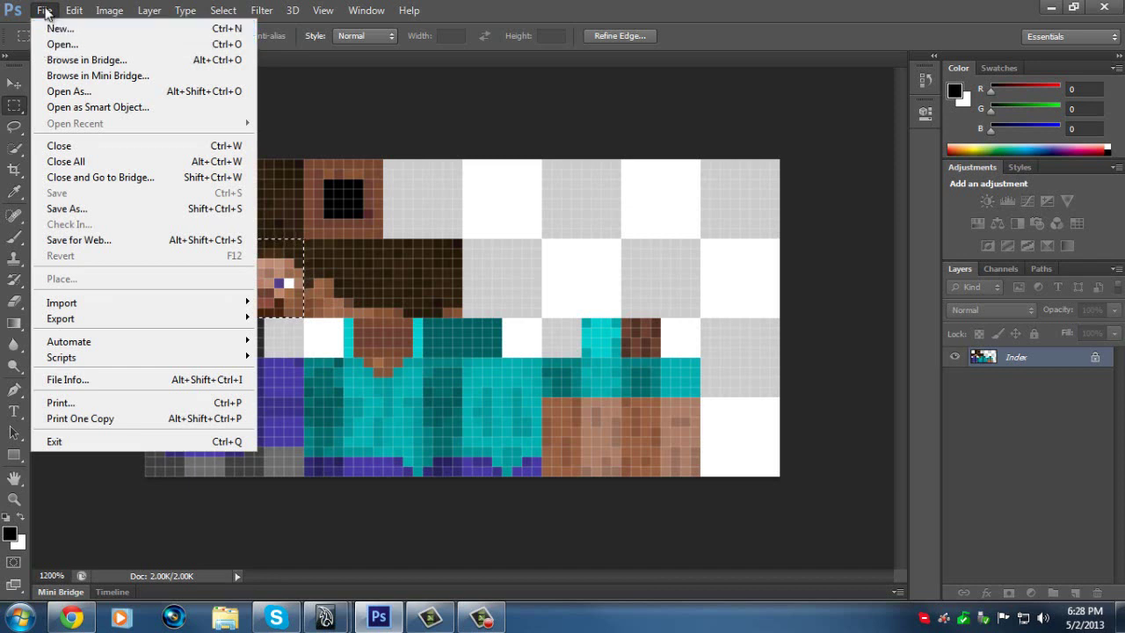
pyautogui.click(318, 91)
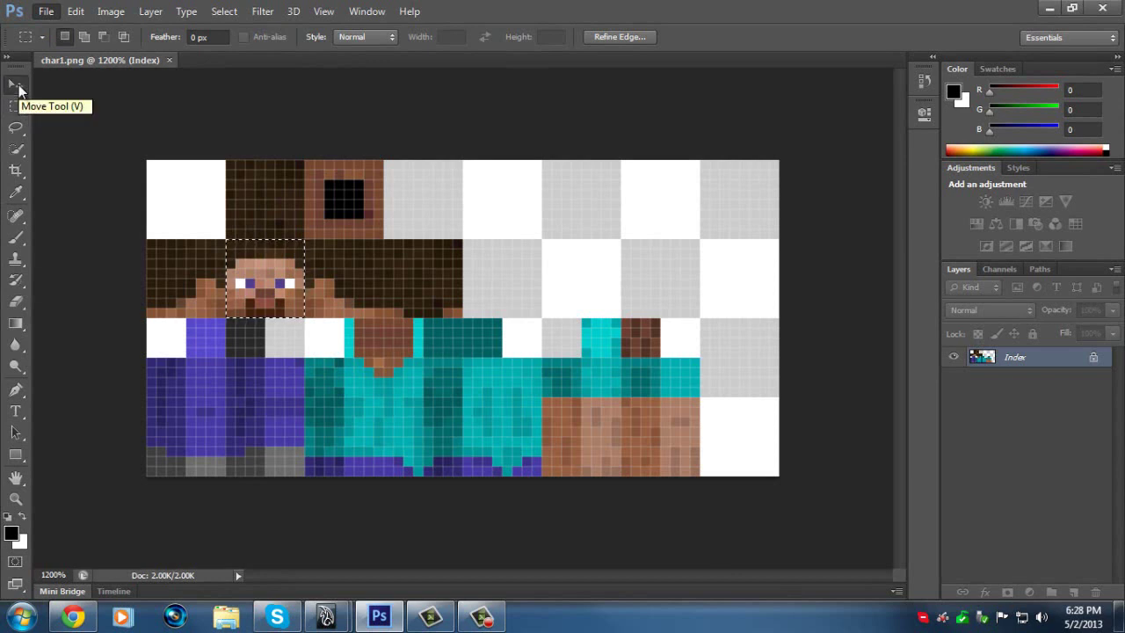
# Create a new document from the Clipboard preset at 8 × 8 pixels, 72 pixels/inch, RGB Color, with a white background.
pyautogui.click(16, 85)
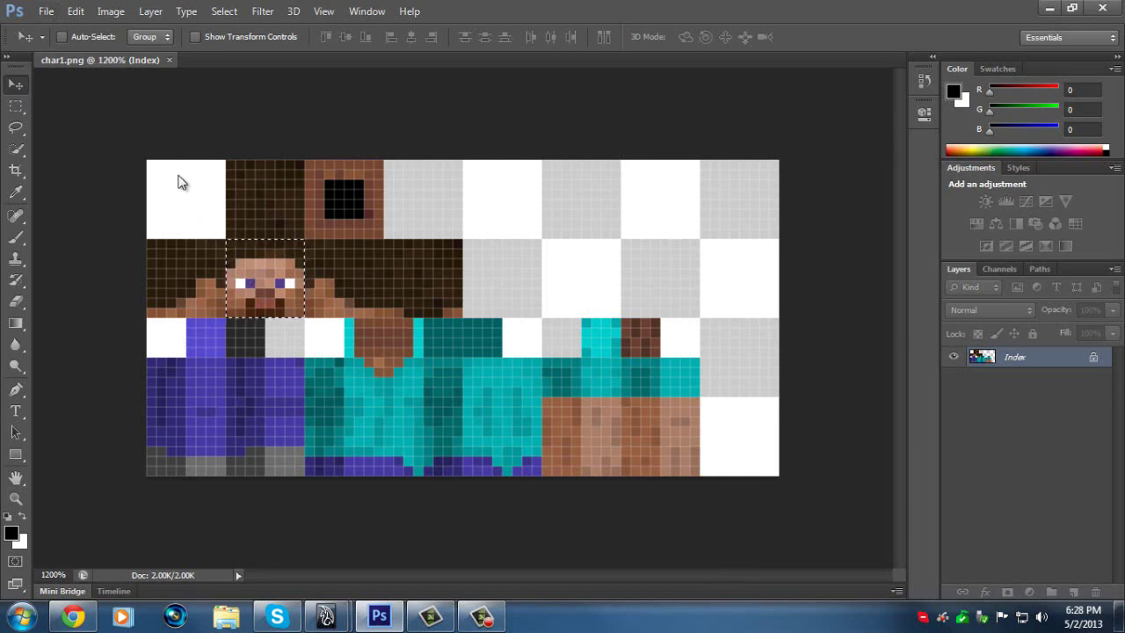
pyautogui.click(47, 12)
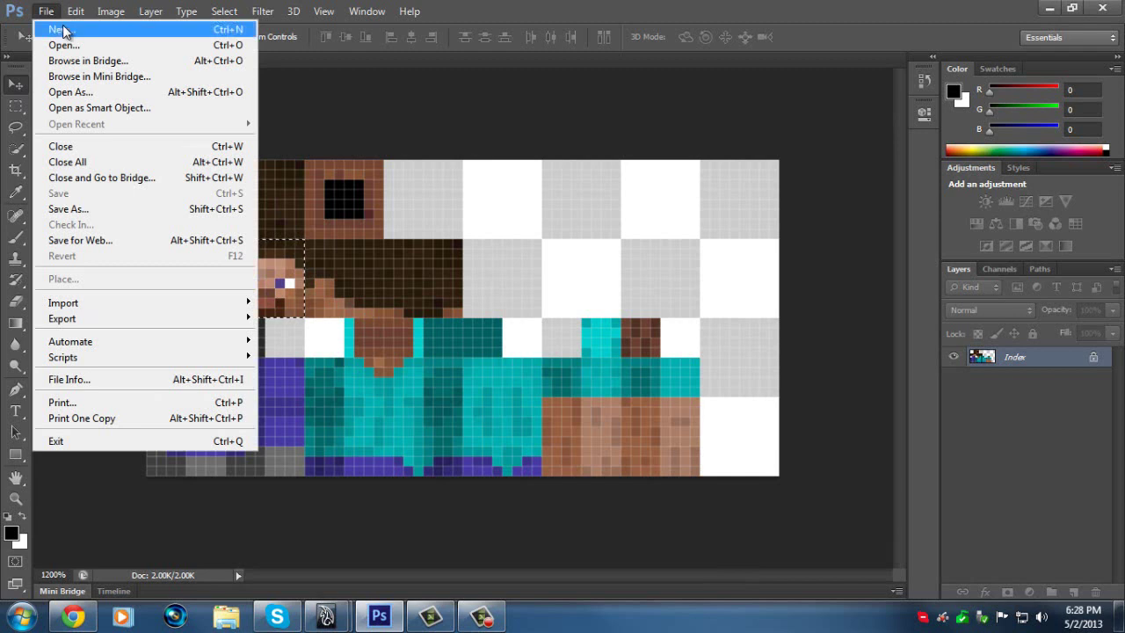
pyautogui.click(59, 28)
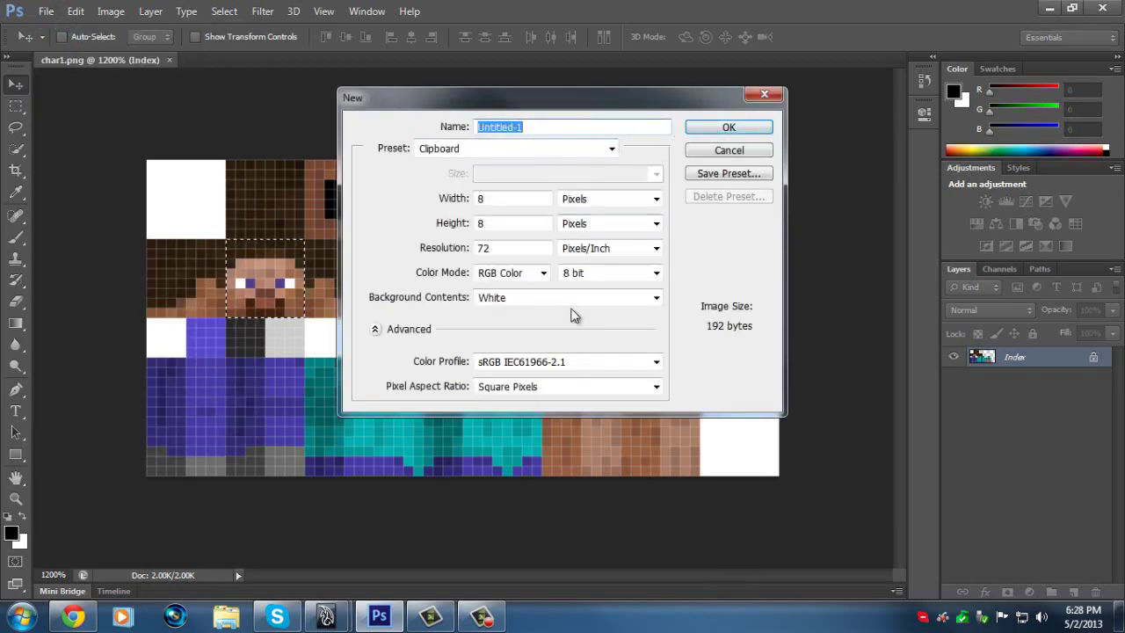
pyautogui.click(728, 129)
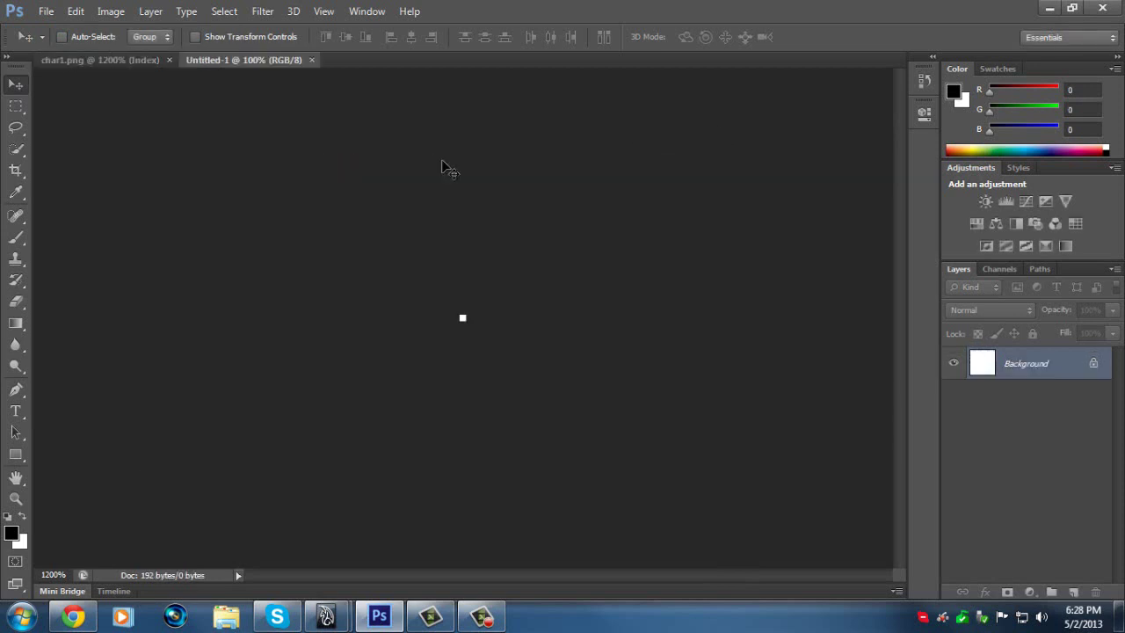
# Paste the copied face square into the new 8 × 8 pixel document.
pyautogui.hotkey('ctrl', '+')
pyautogui.hotkey('ctrl', '+')
pyautogui.hotkey('ctrl', '+')
pyautogui.hotkey('ctrl', '+')
pyautogui.hotkey('ctrl', '+')
pyautogui.hotkey('ctrl', '+')
pyautogui.hotkey('ctrl', '+')
pyautogui.hotkey('ctrl', '+')
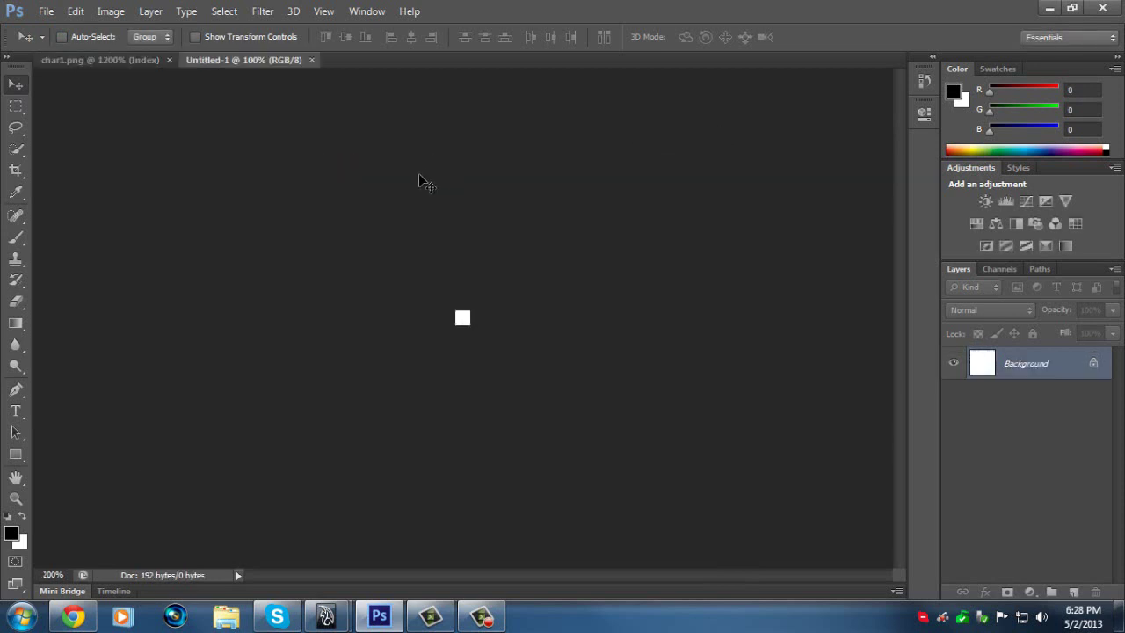
pyautogui.hotkey('ctrl', '+')
pyautogui.hotkey('ctrl', '+')
pyautogui.hotkey('ctrl', '+')
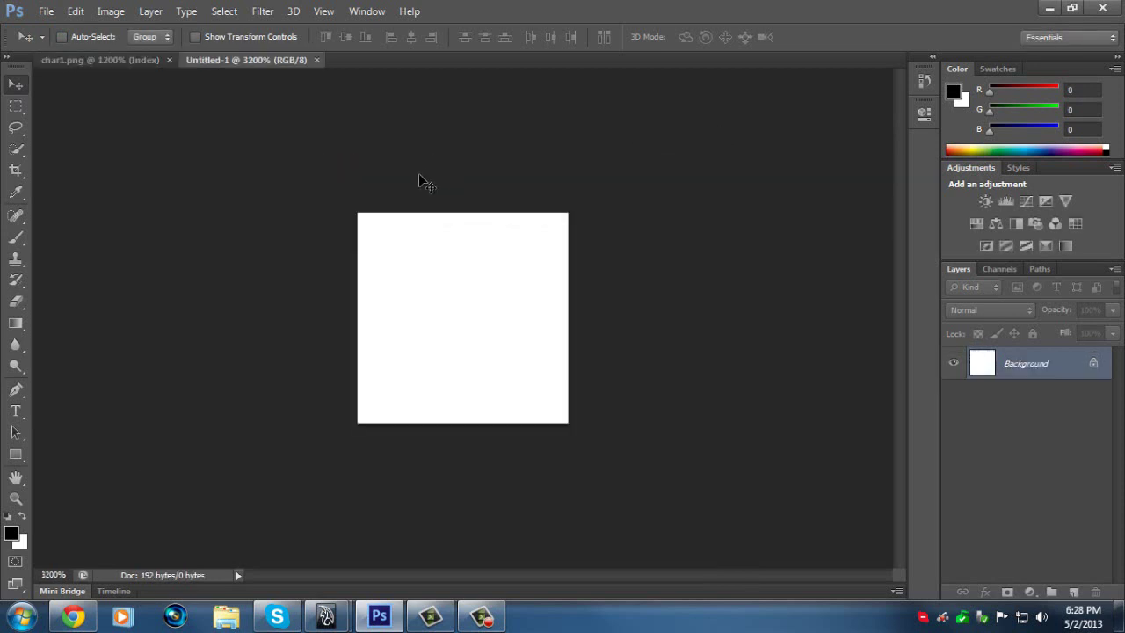
pyautogui.hotkey('ctrl', 'v')
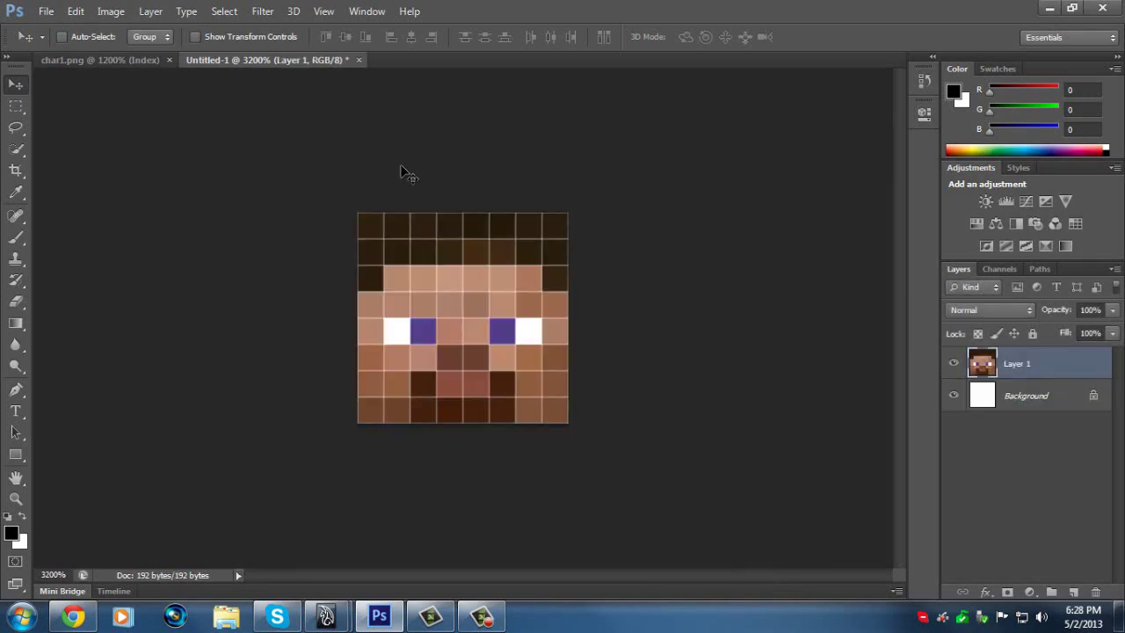
# Start saving the face image as a new file and choose the My Pictures folder as its location.
pyautogui.click(46, 12)
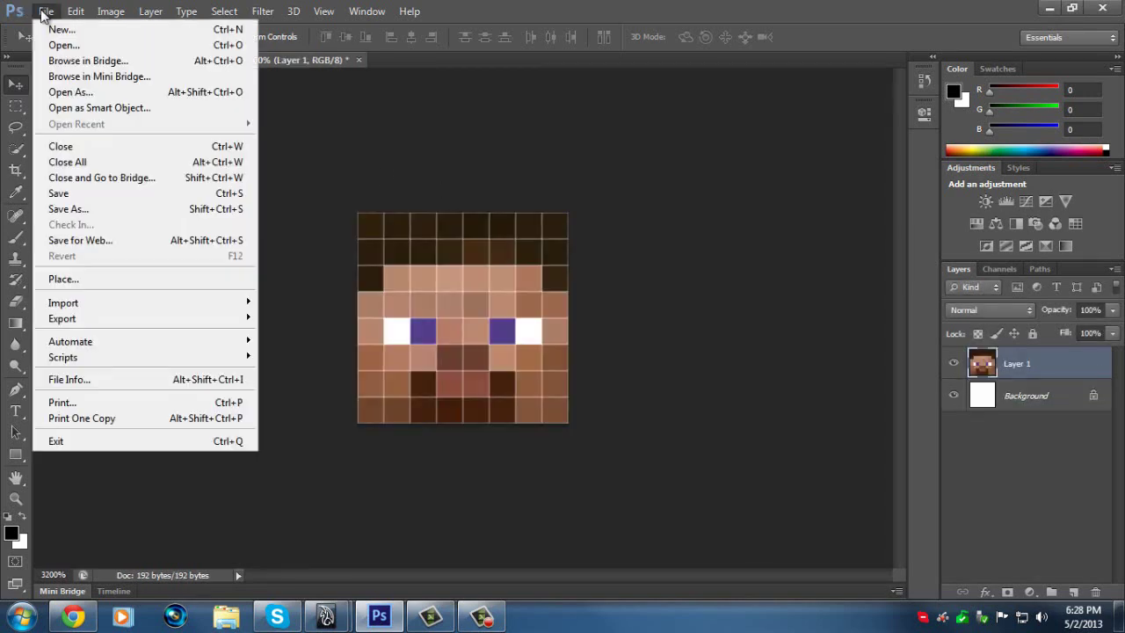
pyautogui.click(120, 213)
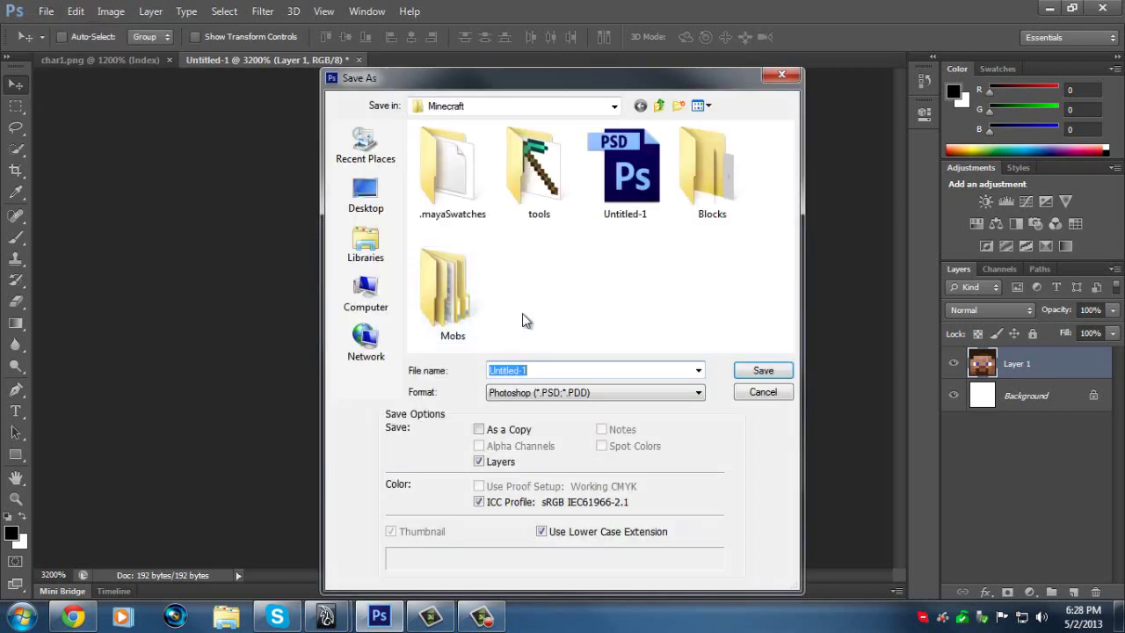
pyautogui.press('BackSpace')
pyautogui.click(614, 106)
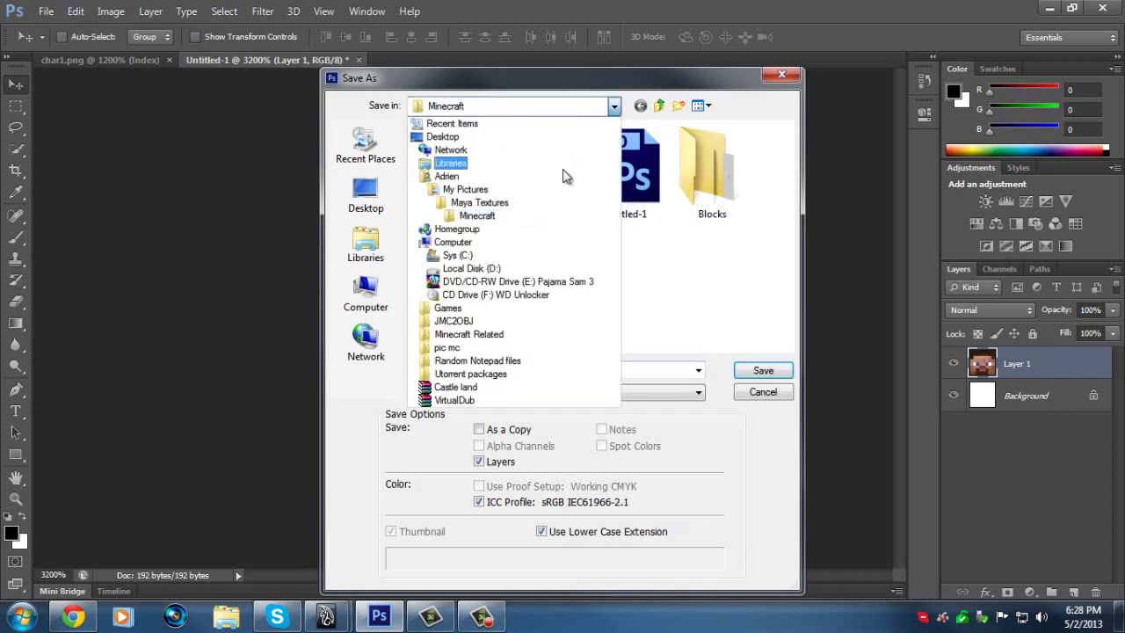
pyautogui.click(470, 190)
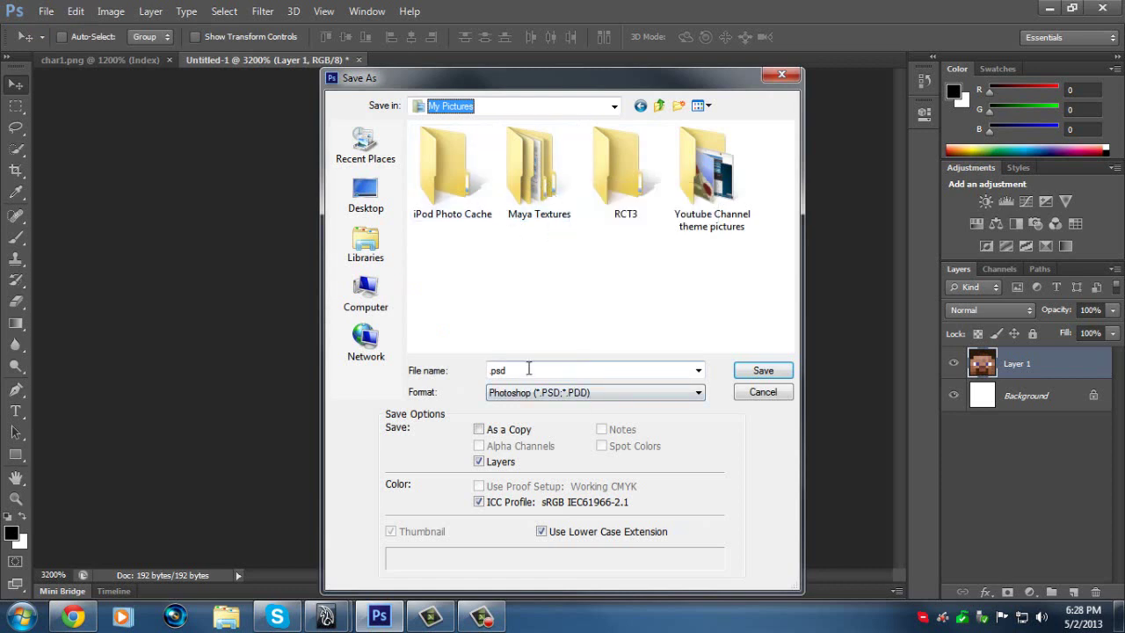
# Name the file "steve head tut", keeping the file extension.
pyautogui.doubleClick(491, 370)
pyautogui.click(491, 370)
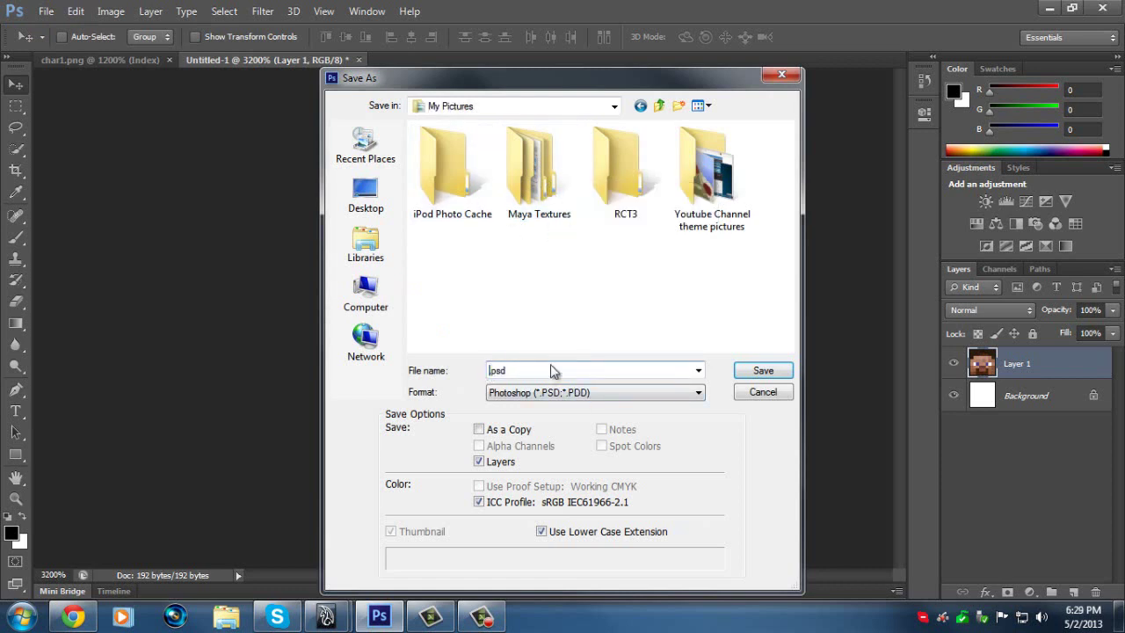
pyautogui.write('steve je')
pyautogui.press('BackSpace')
pyautogui.press('BackSpace')
pyautogui.write('head tut')
# Save the face image in JPEG format at quality 12 (Maximum) with the Baseline ("Standard") option.
pyautogui.click(576, 401)
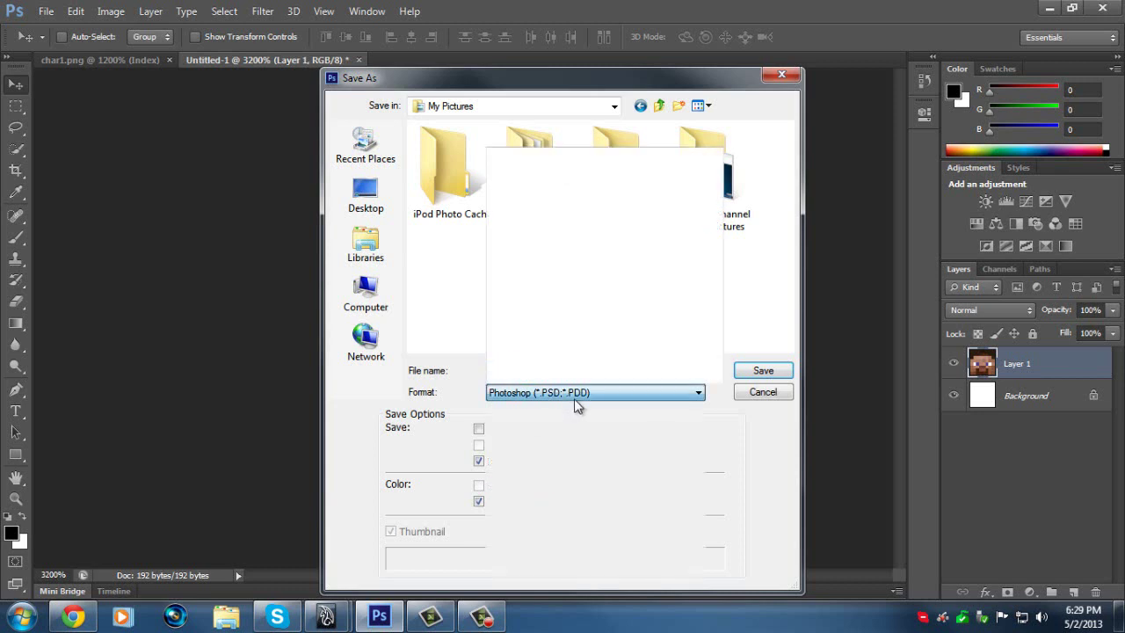
pyautogui.click(579, 250)
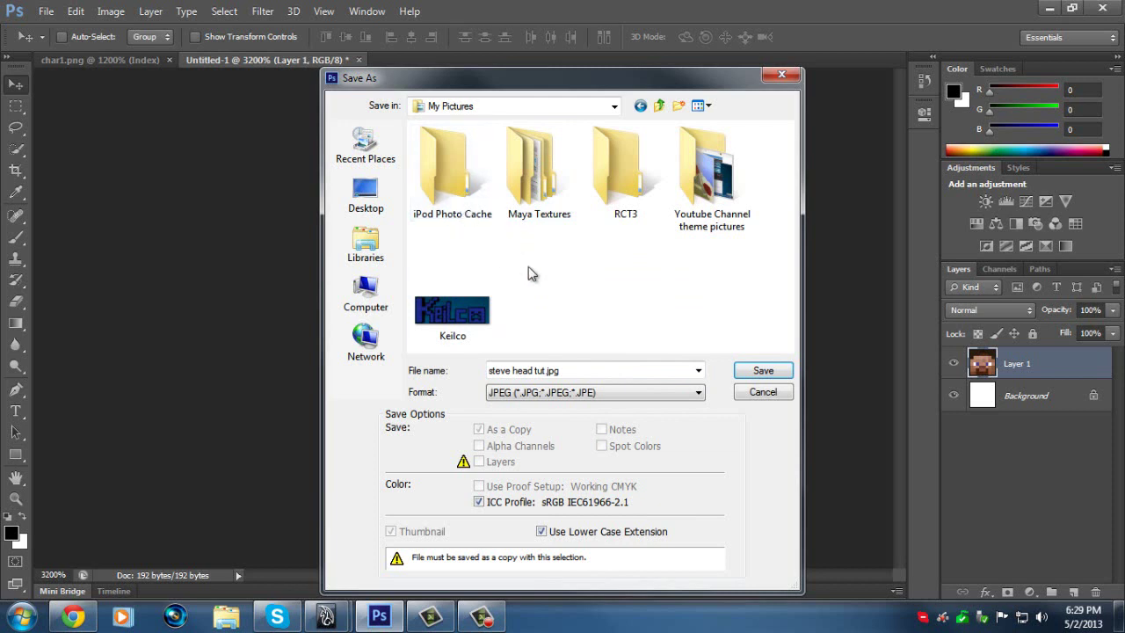
pyautogui.click(761, 373)
pyautogui.moveTo(544, 230); pyautogui.dragTo(636, 237)
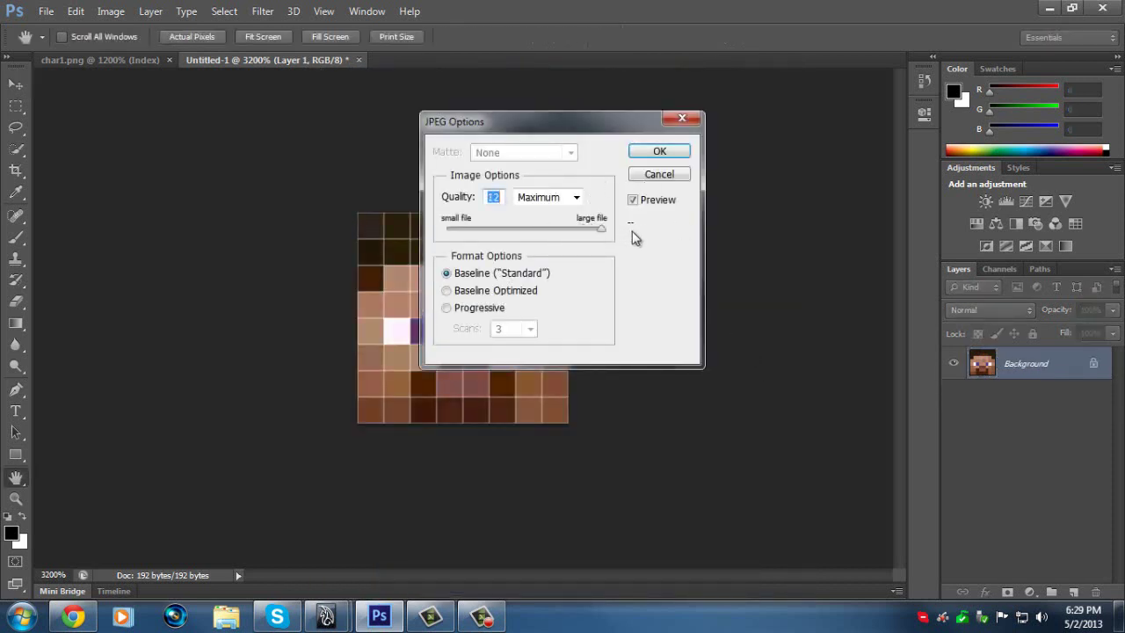
pyautogui.click(658, 150)
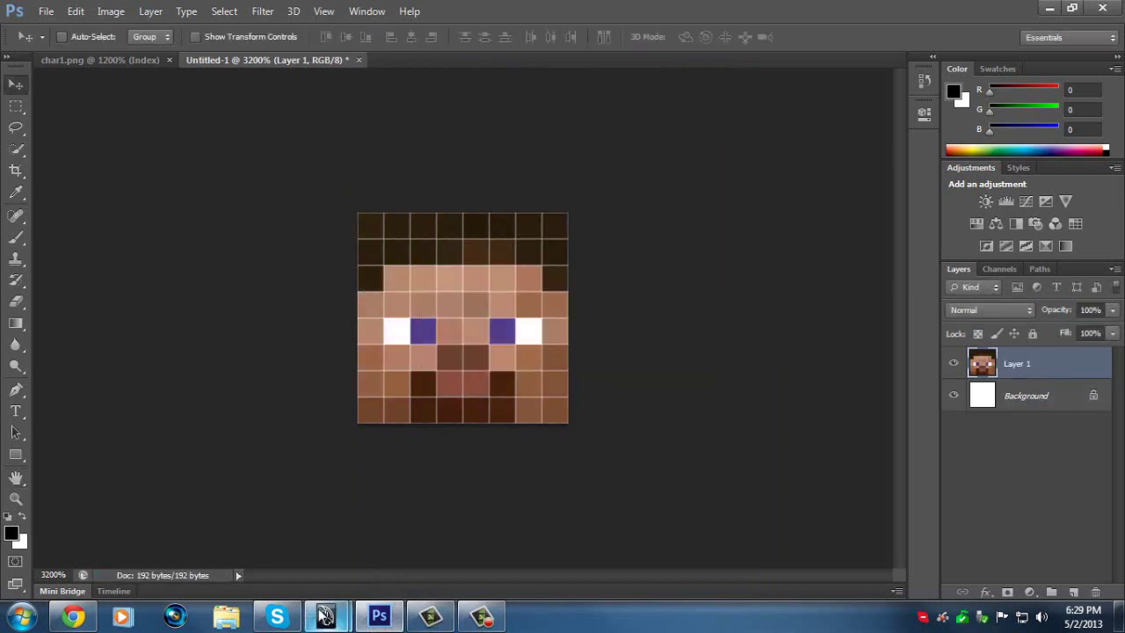
# Switch to the Maya scene tut.mb containing the blocky character model.
pyautogui.moveTo(325, 616)
pyautogui.click(376, 531)
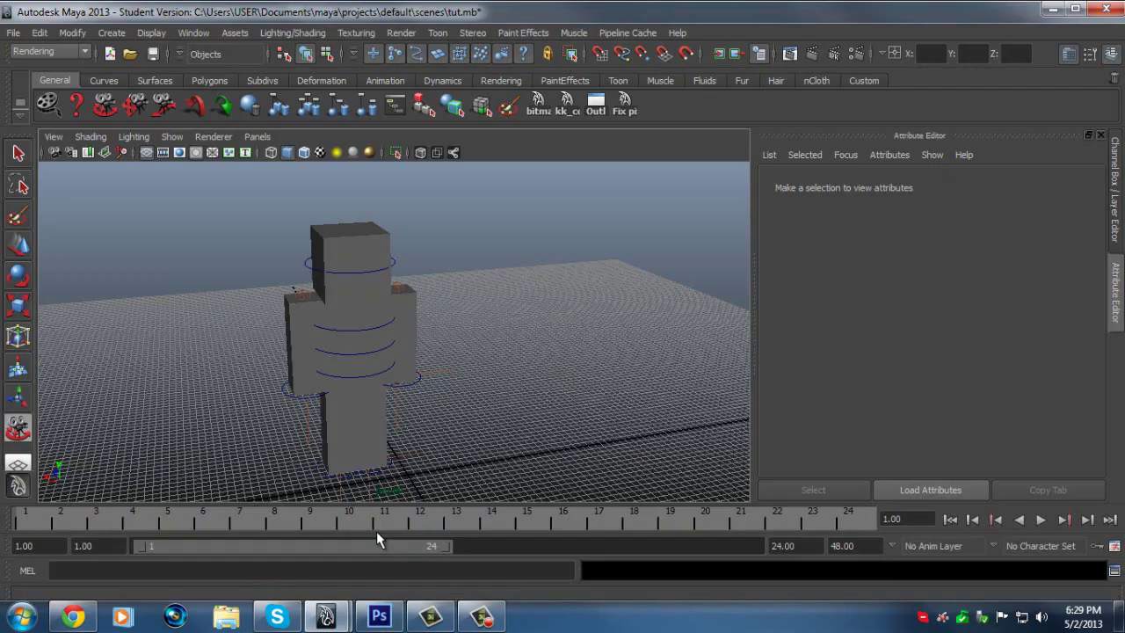
pyautogui.click(105, 105)
pyautogui.moveTo(252, 334); pyautogui.dragTo(342, 248)
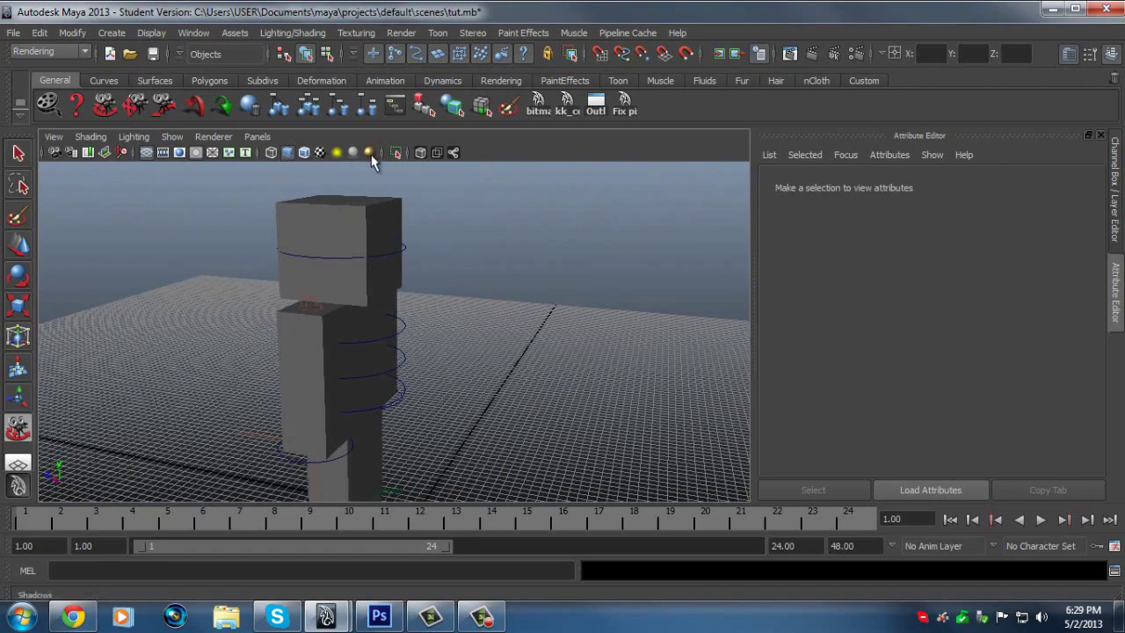
pyautogui.click(419, 153)
pyautogui.moveTo(390, 213)
pyautogui.mouseDown()
pyautogui.moveTo(344, 326)
pyautogui.moveTo(379, 307)
pyautogui.moveTo(294, 328)
pyautogui.moveTo(299, 320)
pyautogui.mouseUp()
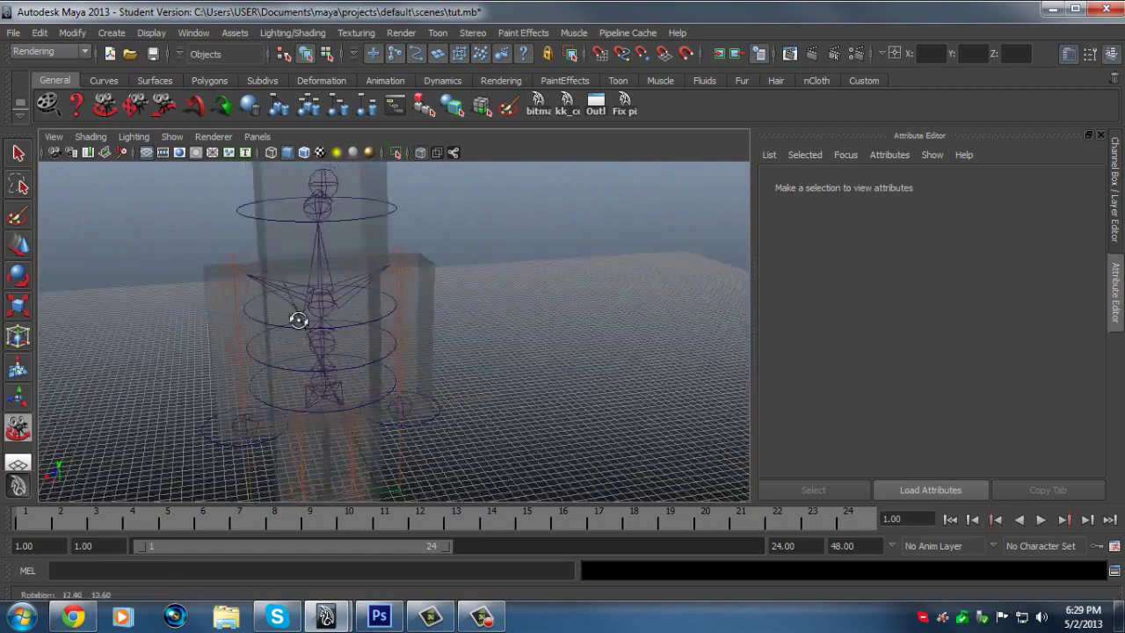
pyautogui.click(419, 153)
# Select the character's head cube and put it into face component mode.
pyautogui.keyDown('alt'); pyautogui.moveTo(372, 213); pyautogui.dragTo(351, 298, button='middle'); pyautogui.keyUp('alt')
pyautogui.scroll(4, 407, 273)
pyautogui.click(17, 158)
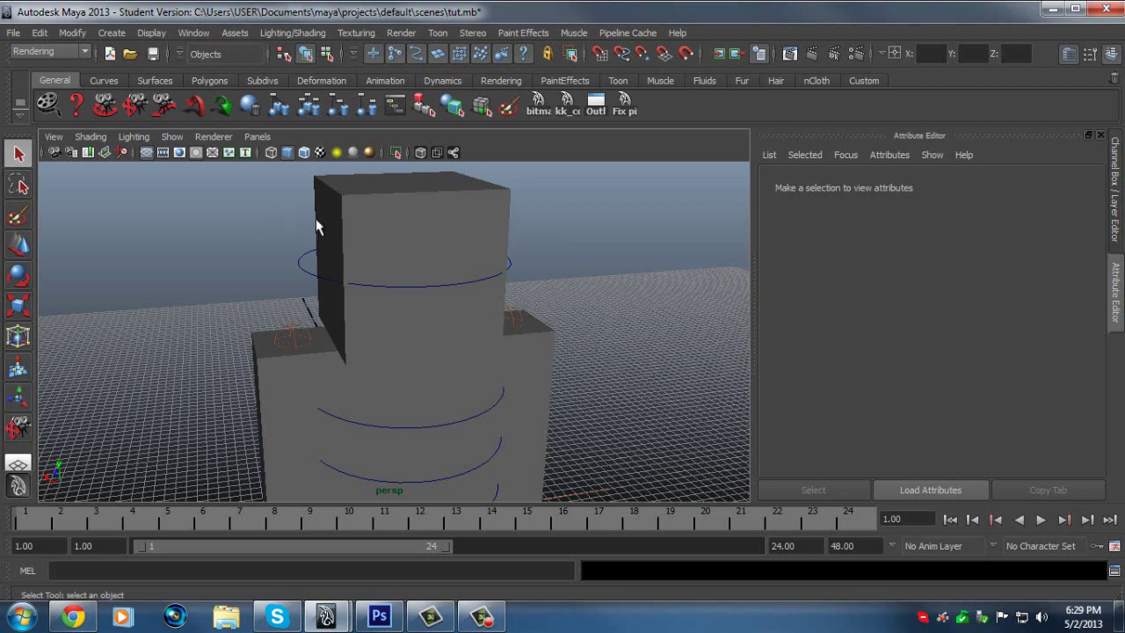
pyautogui.click(421, 278)
pyautogui.moveTo(421, 278); pyautogui.dragTo(406, 222, button='right')
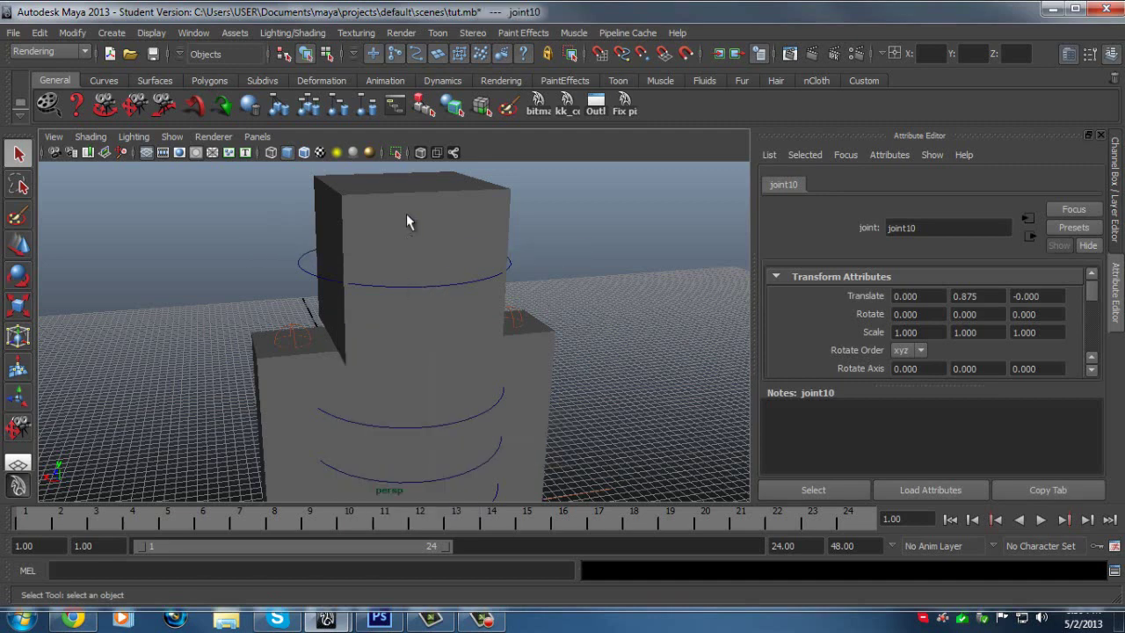
pyautogui.moveTo(353, 211); pyautogui.dragTo(347, 238)
pyautogui.rightClick(384, 244)
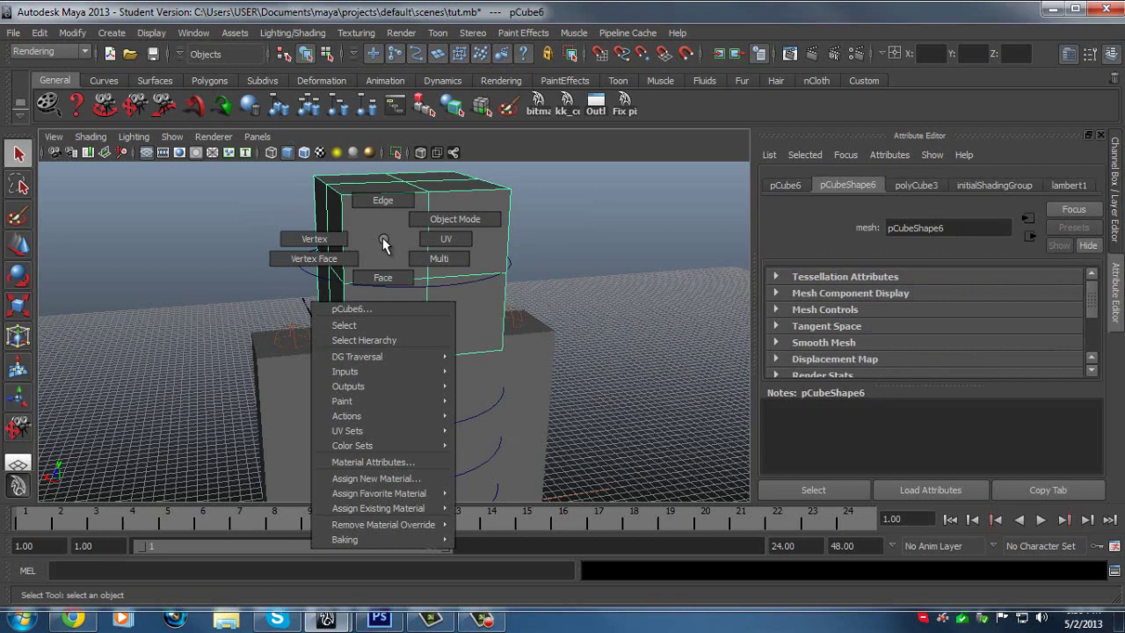
pyautogui.moveTo(384, 243); pyautogui.dragTo(388, 279, button='right')
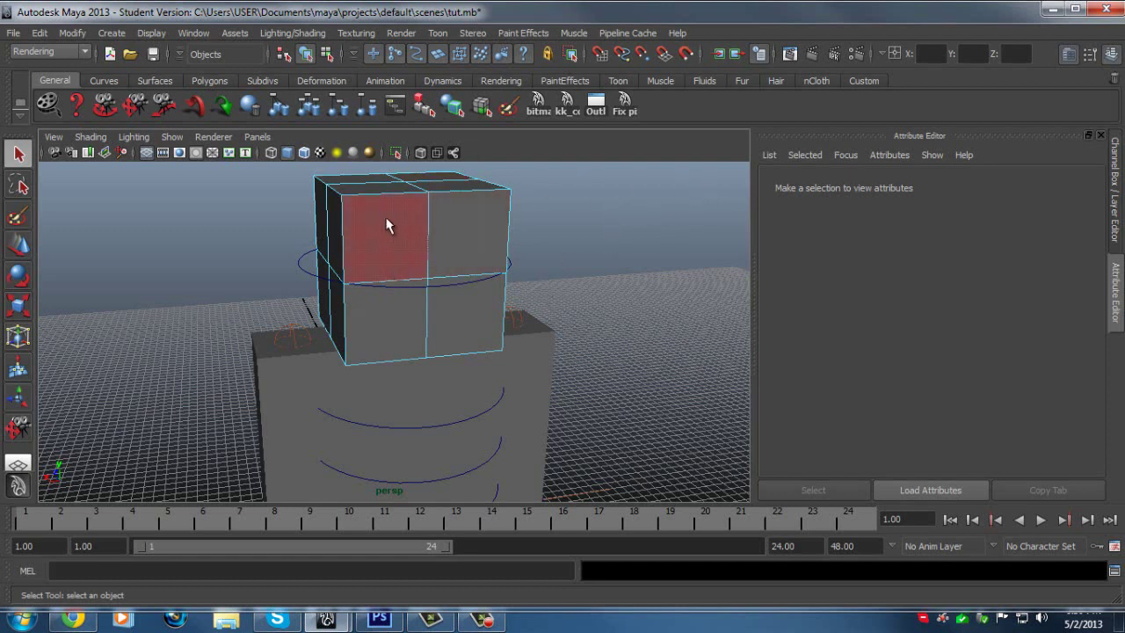
# Assign a new Lambert material to the head cube.
pyautogui.rightClick(381, 248)
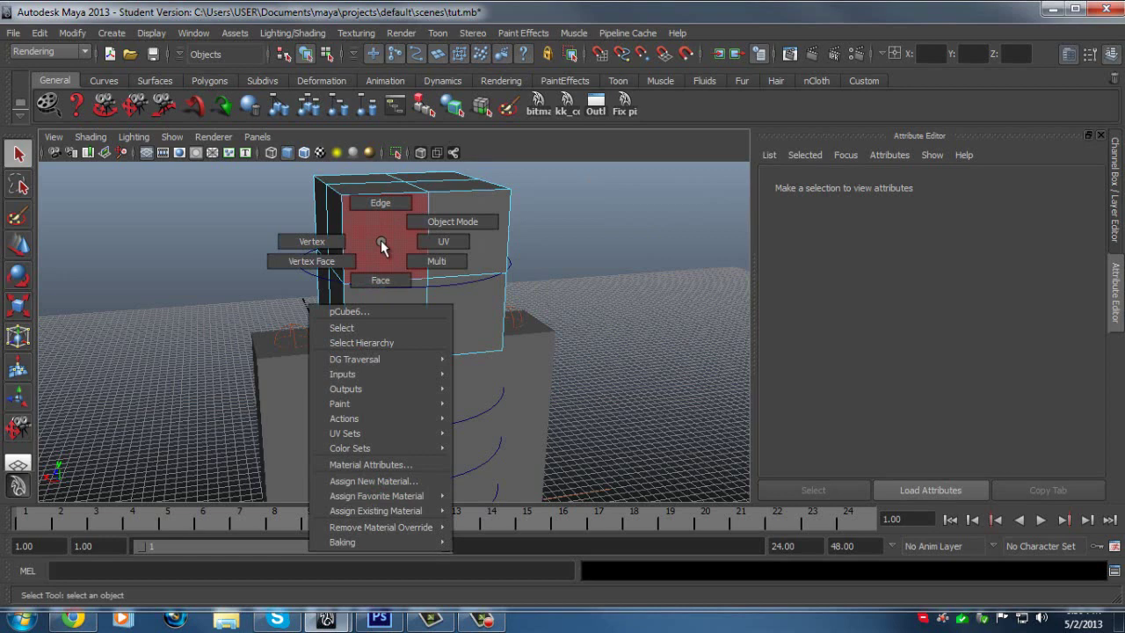
pyautogui.click(367, 482)
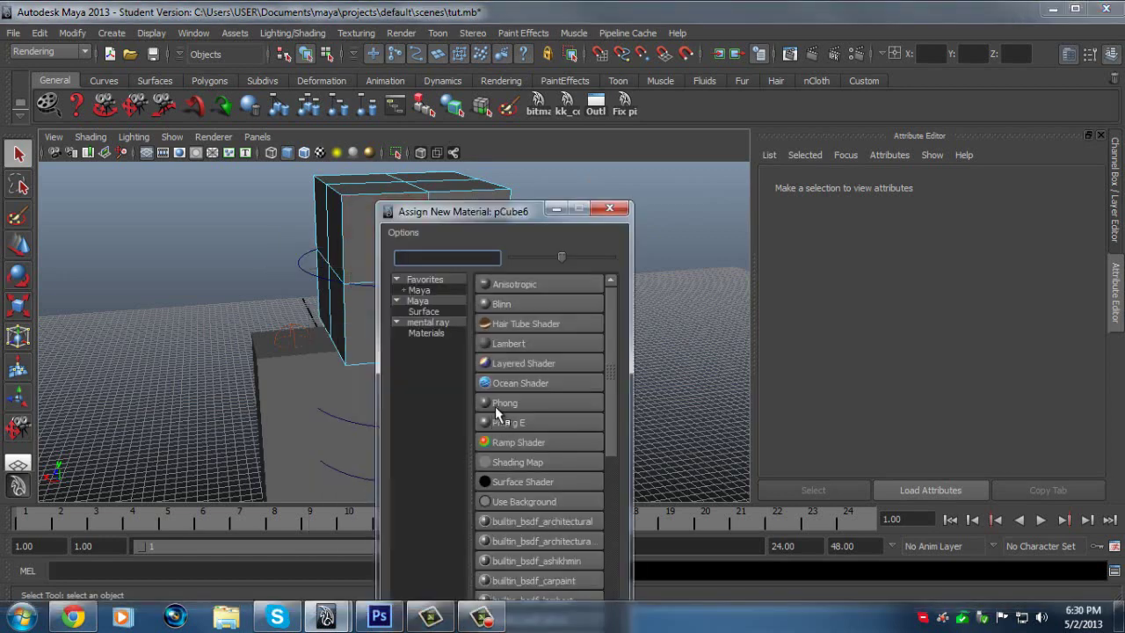
pyautogui.click(510, 344)
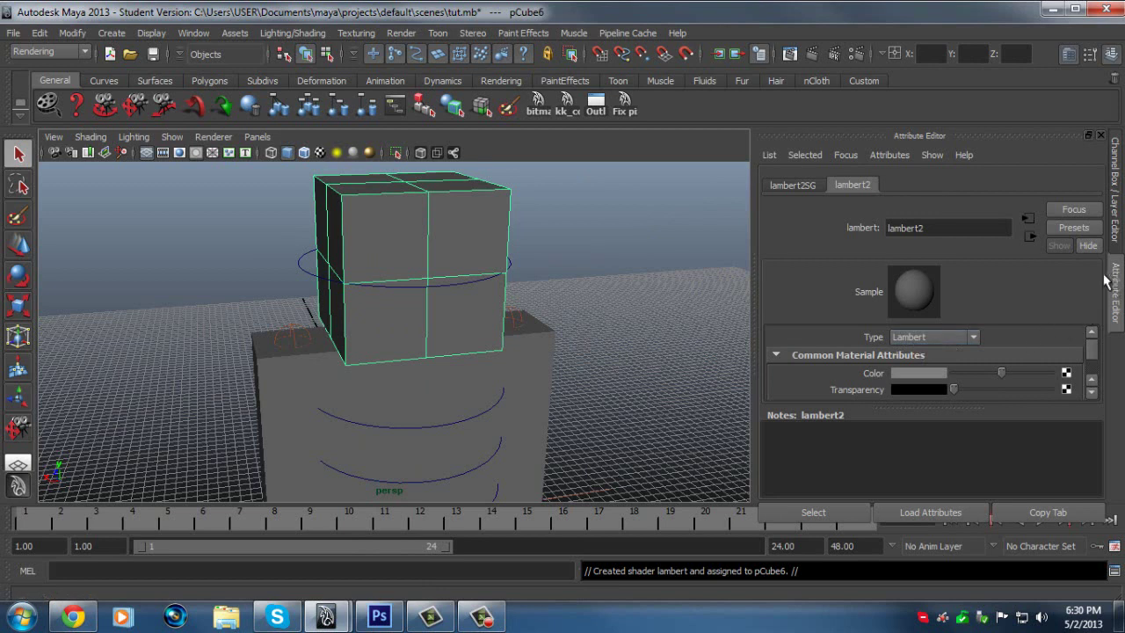
# Connect a File texture to the Color attribute of the head's Lambert material.
pyautogui.scroll(-2, 1093, 352)
pyautogui.scroll(2, 1093, 351)
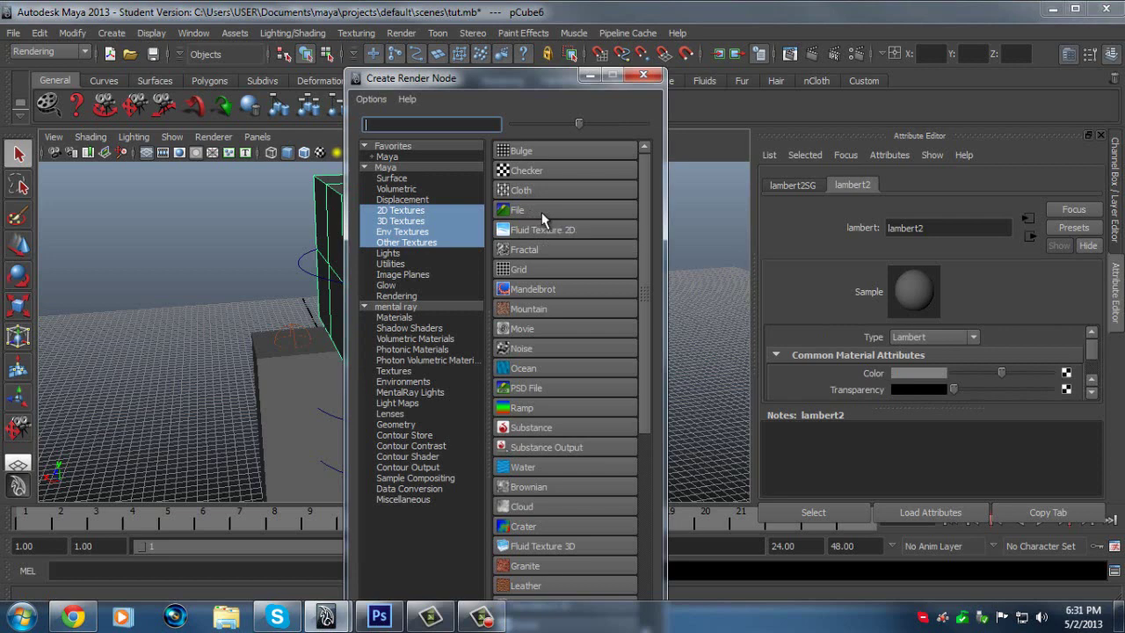
pyautogui.click(539, 213)
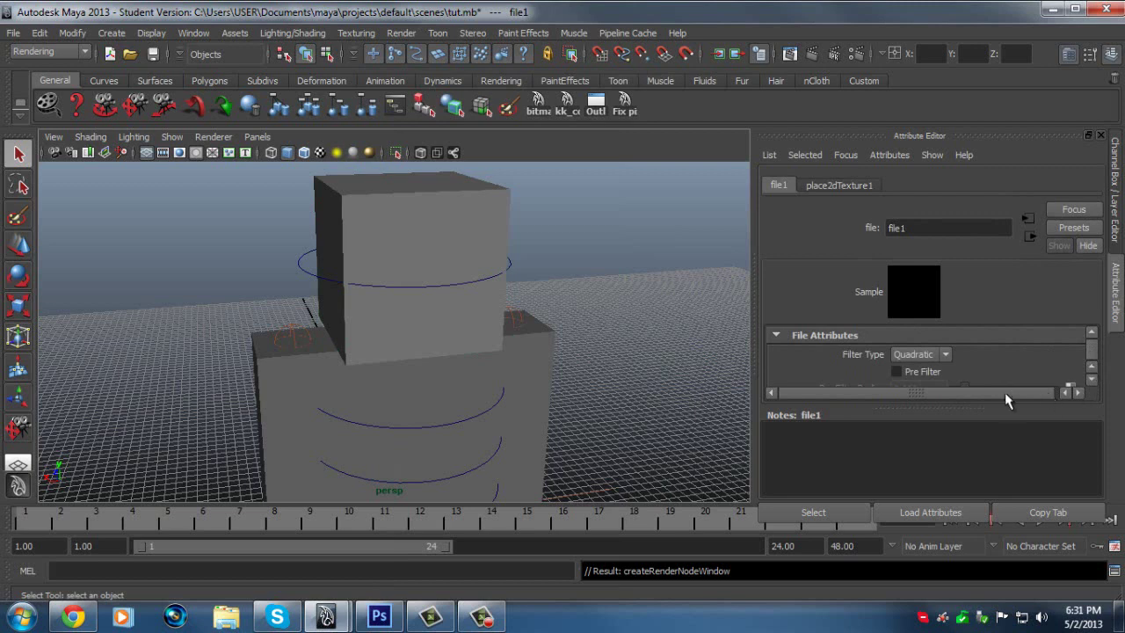
# Load steve head tut.jpg from the user's Pictures folder as the file texture's image.
pyautogui.moveTo(1005, 392); pyautogui.dragTo(1048, 392)
pyautogui.scroll(-2, 1030, 361)
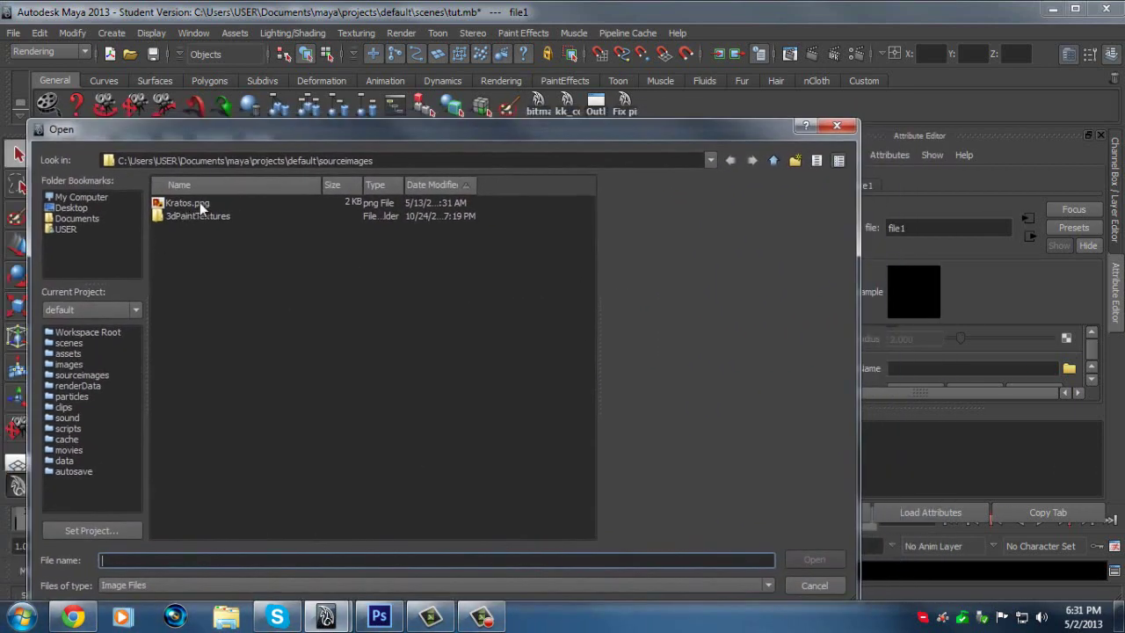
pyautogui.click(77, 219)
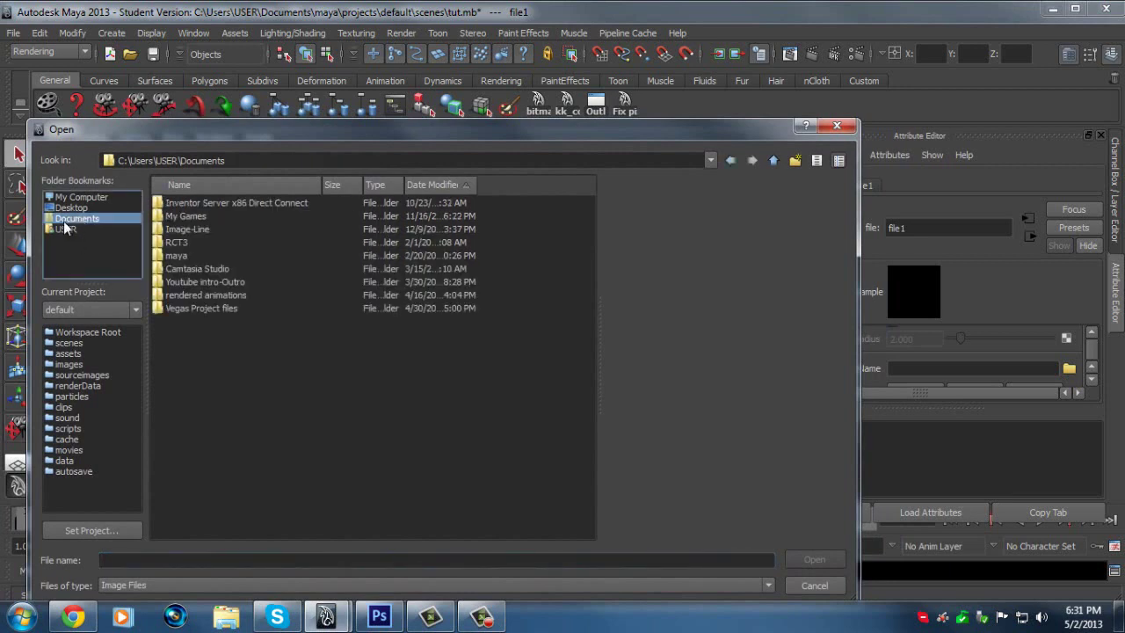
pyautogui.click(69, 229)
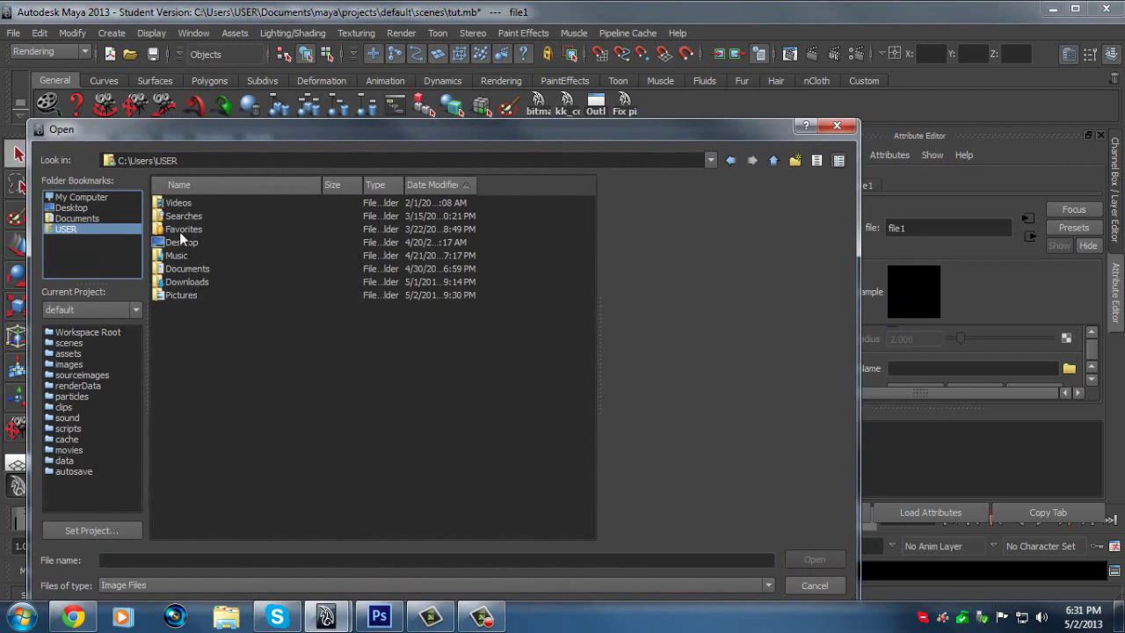
pyautogui.doubleClick(189, 296)
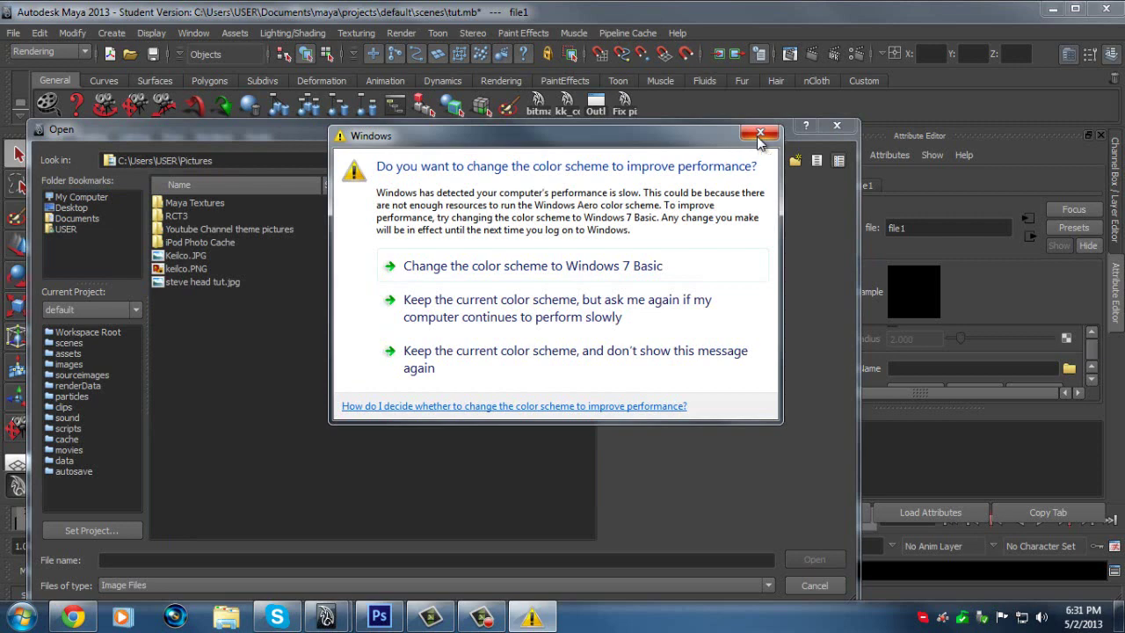
pyautogui.click(759, 135)
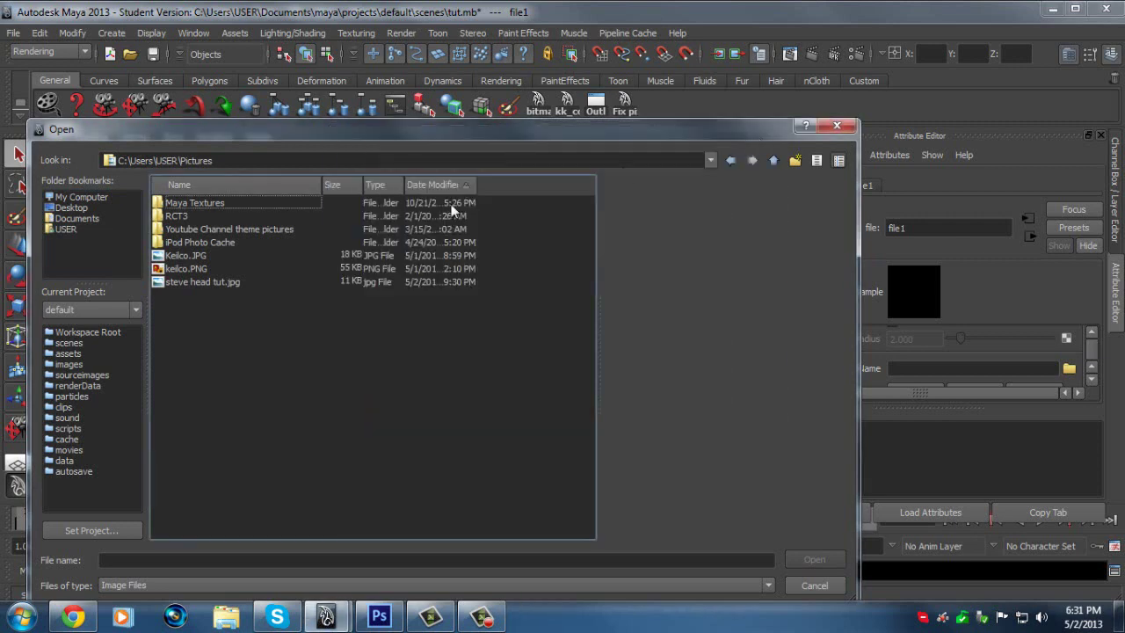
pyautogui.click(202, 282)
pyautogui.click(803, 564)
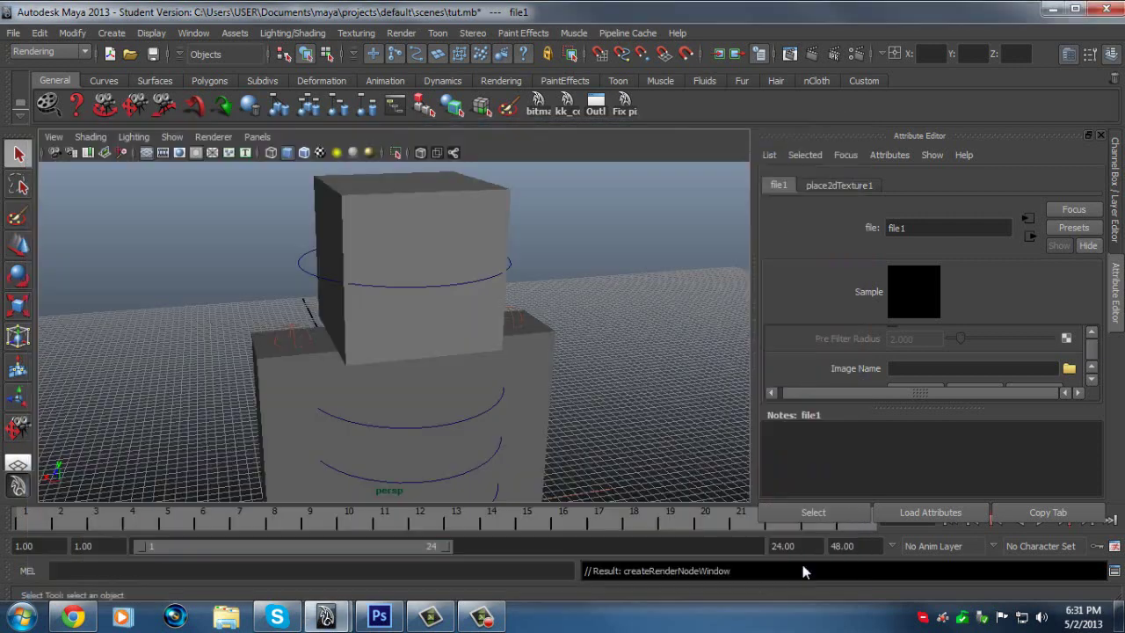
# Turn on textured display in the viewport and select all four faces on the front of the head cube.
pyautogui.click(320, 153)
pyautogui.click(428, 234)
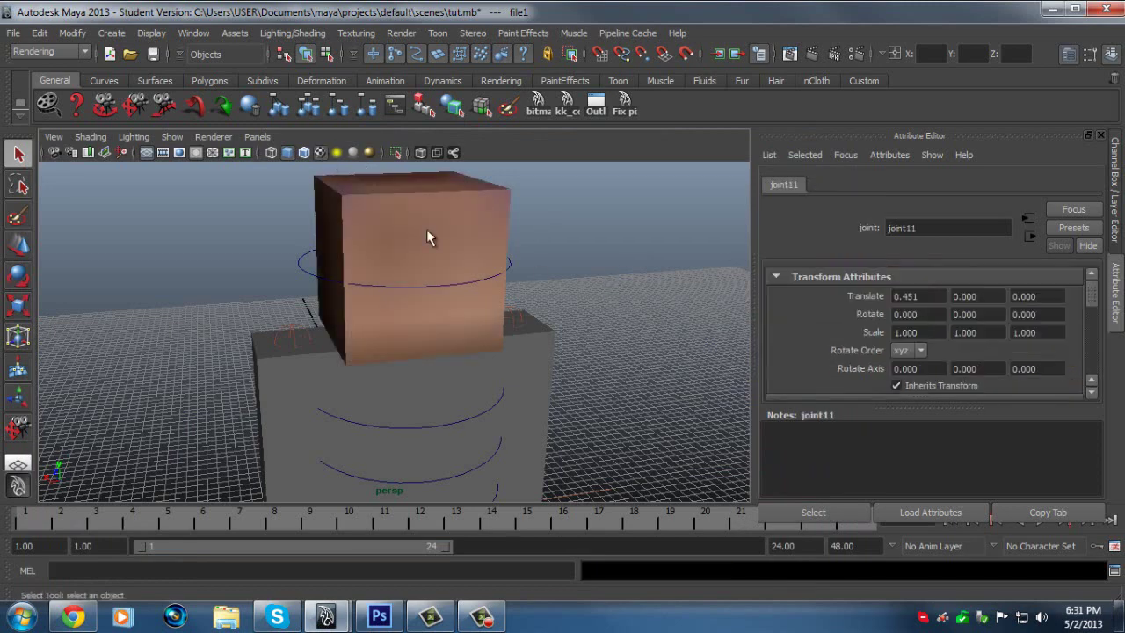
pyautogui.moveTo(387, 243); pyautogui.dragTo(388, 279, button='right')
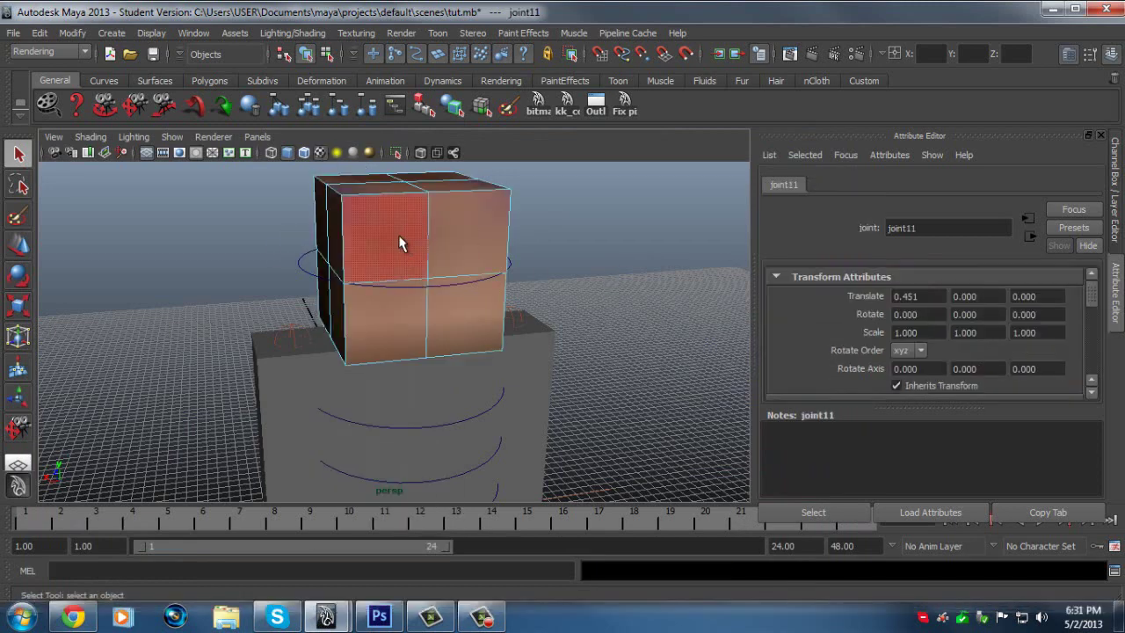
pyautogui.click(392, 235)
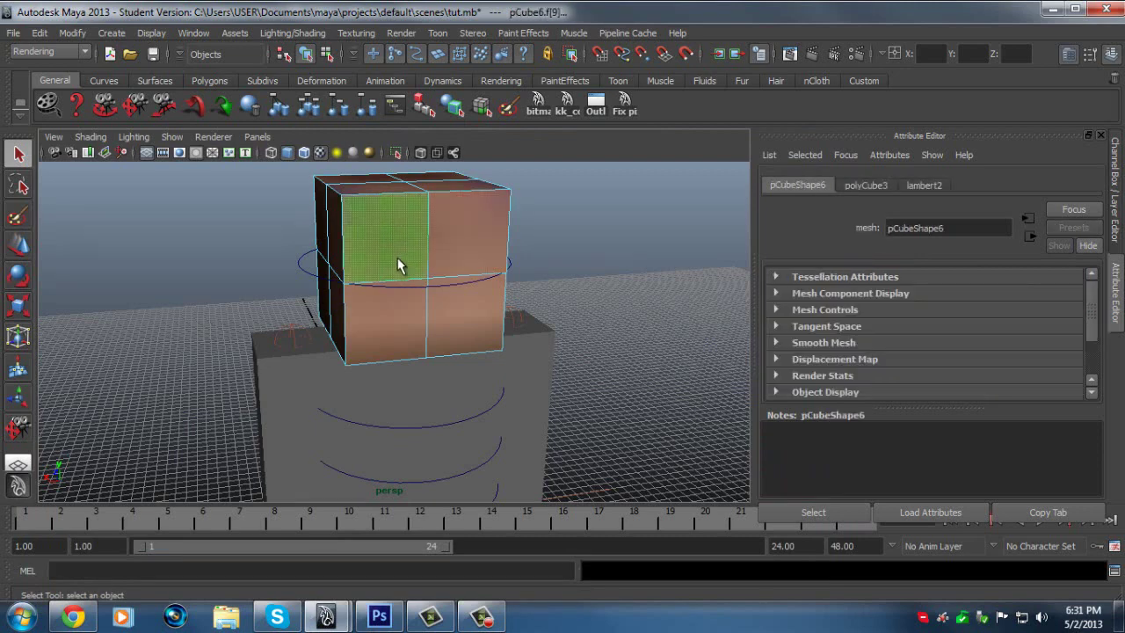
pyautogui.keyDown('shift'); pyautogui.click(446, 247); pyautogui.keyUp('shift')
pyautogui.keyDown('shift'); pyautogui.click(411, 304); pyautogui.keyUp('shift')
pyautogui.keyDown('shift'); pyautogui.click(444, 296); pyautogui.keyUp('shift')
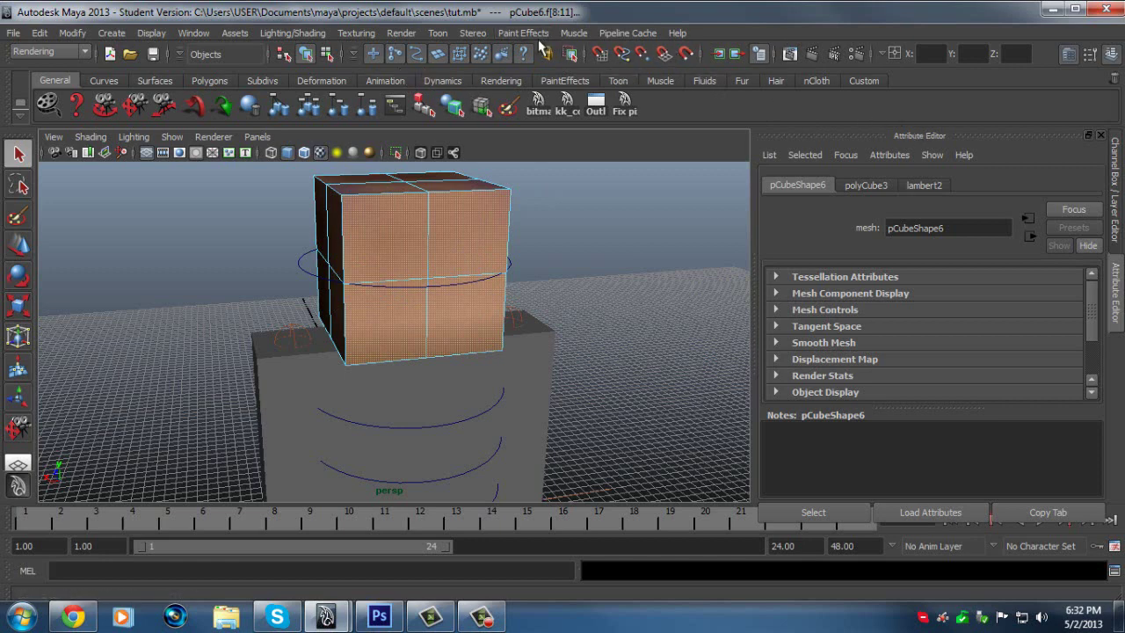
# Switch to the Polygons menu set and apply Planar Mapping to the selected front faces of the head.
pyautogui.click(54, 52)
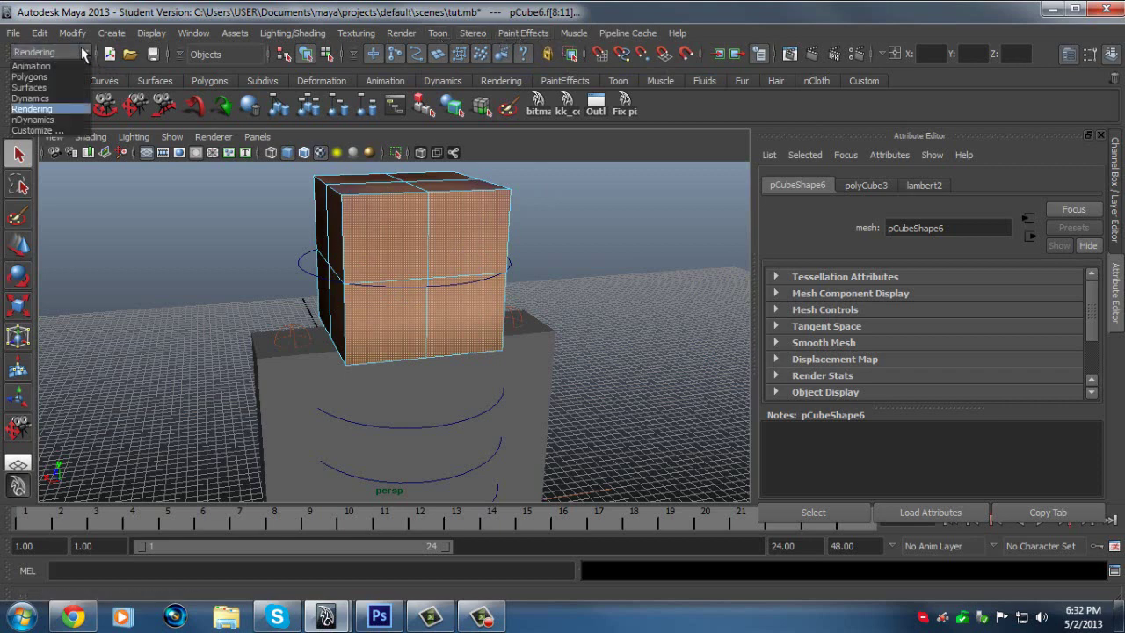
pyautogui.click(41, 77)
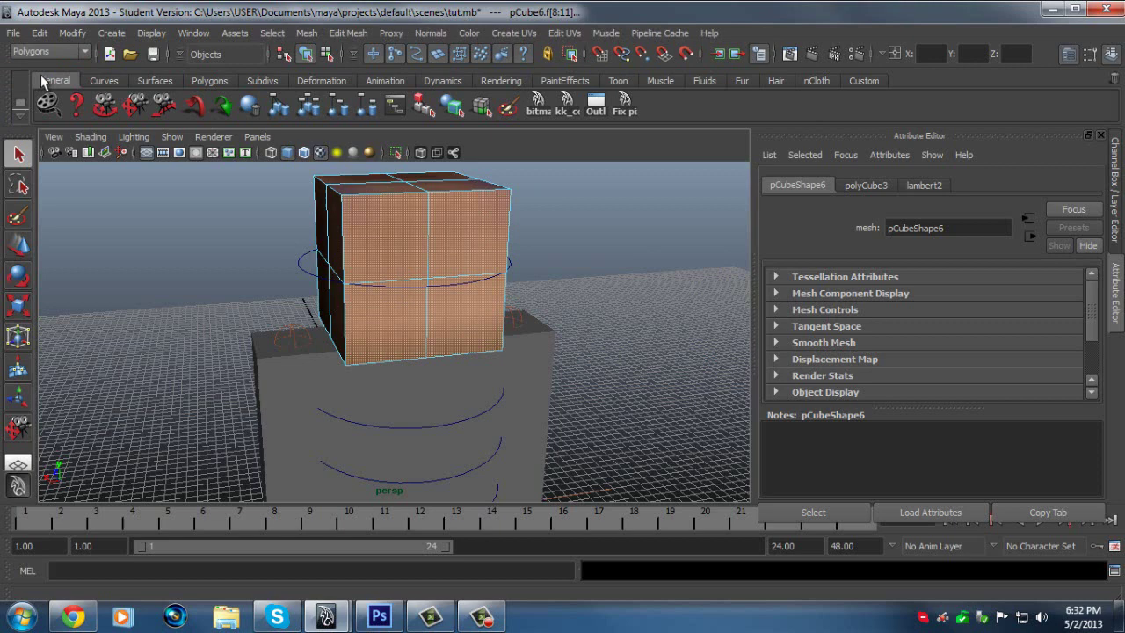
pyautogui.click(515, 34)
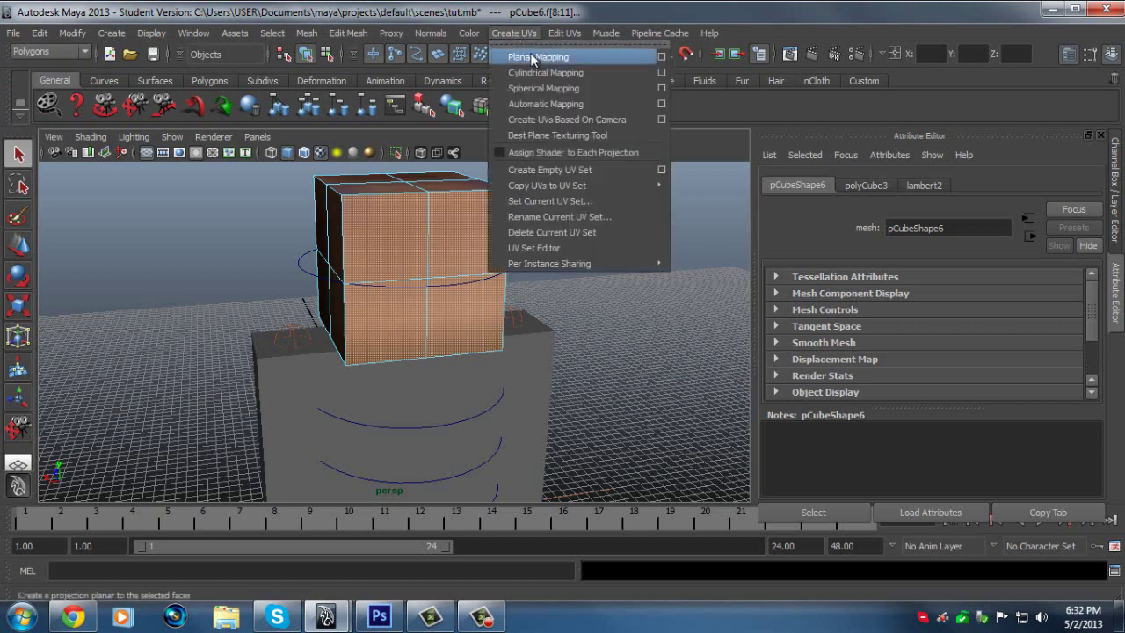
pyautogui.click(536, 57)
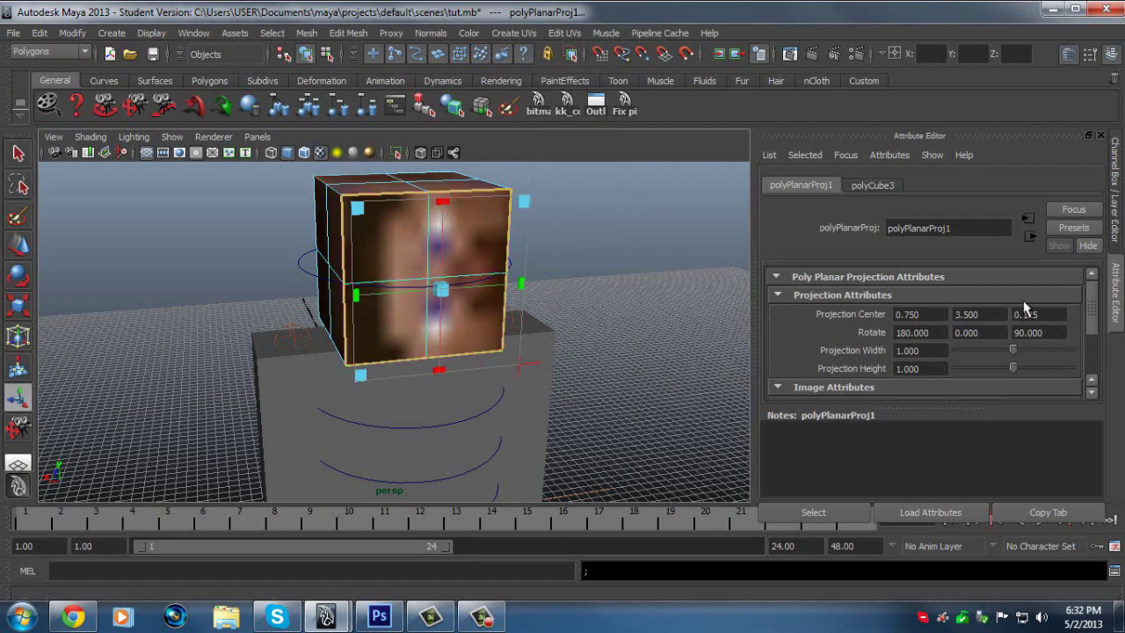
pyautogui.click(863, 185)
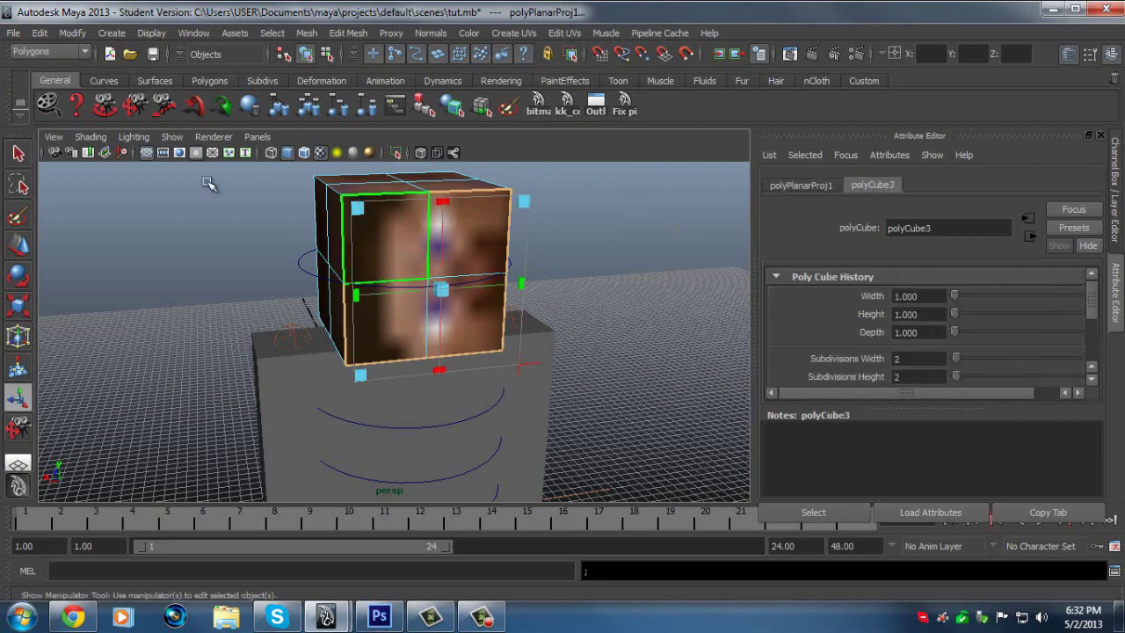
pyautogui.click(107, 117)
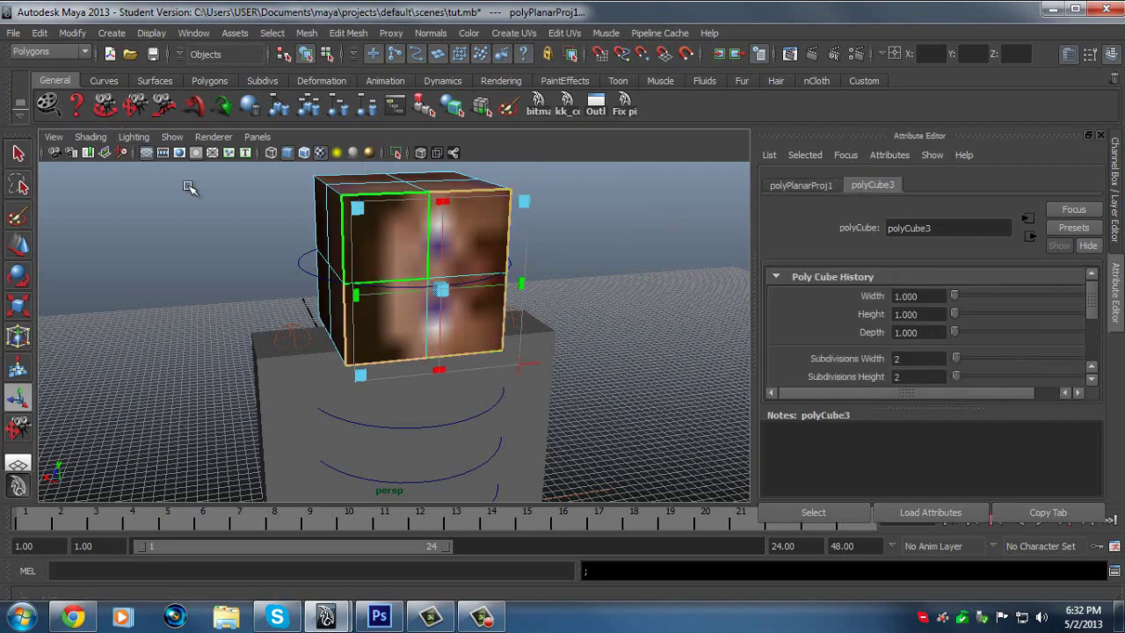
pyautogui.moveTo(188, 184); pyautogui.dragTo(102, 201)
pyautogui.keyDown('alt'); pyautogui.moveTo(51, 235); pyautogui.dragTo(182, 226); pyautogui.keyUp('alt')
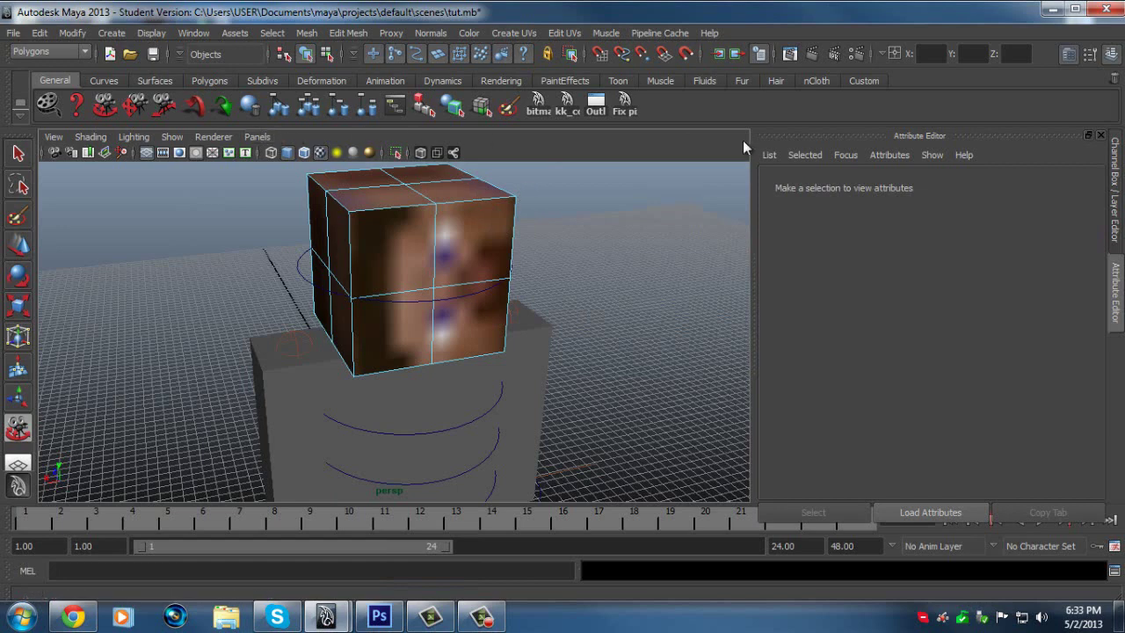
# Reselect the head cube pCube6 as a whole object.
pyautogui.click(187, 33)
pyautogui.click(235, 152)
pyautogui.press('Down')
pyautogui.press('Down')
pyautogui.press('Down')
pyautogui.press('Down')
pyautogui.press('Down')
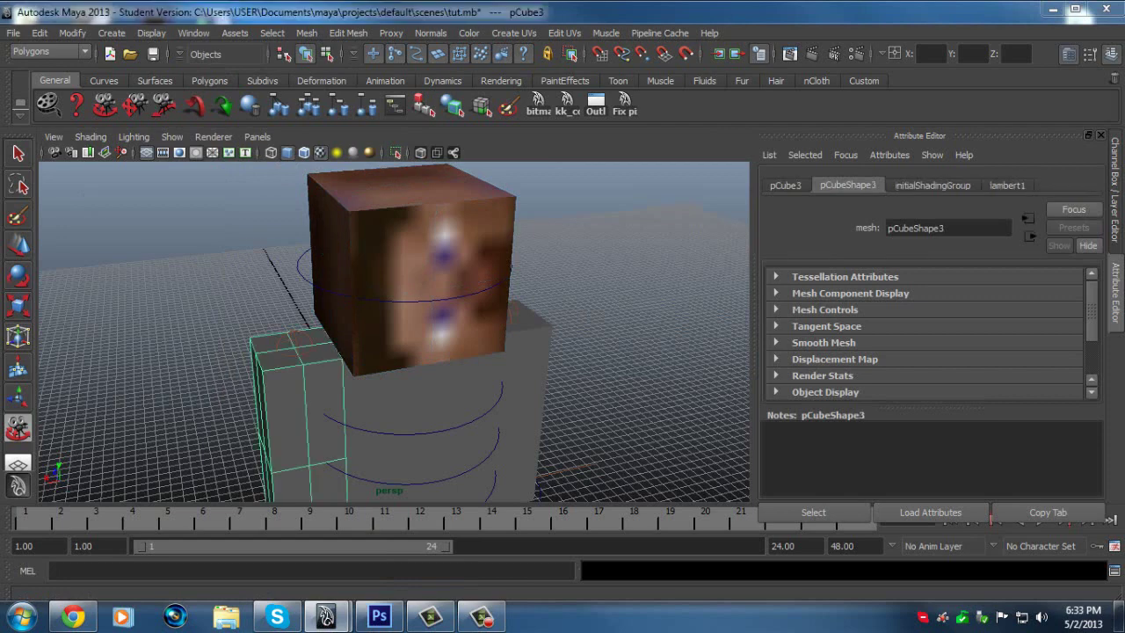
pyautogui.press('Down')
pyautogui.press('Up')
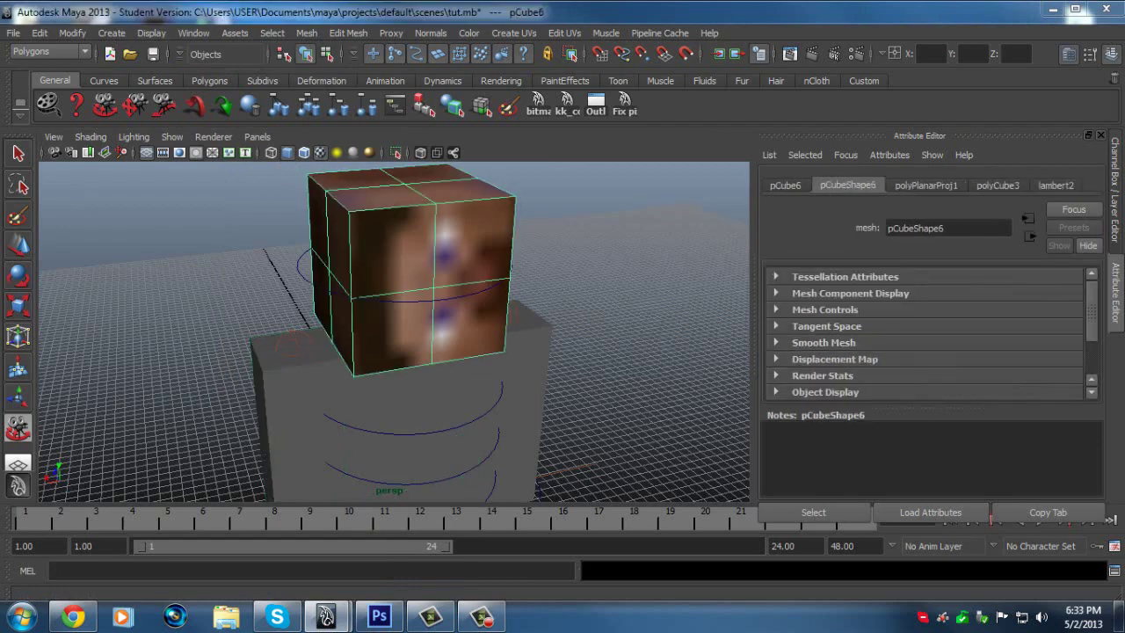
# Set the head cube's Subdivisions Width, Height and Depth to 1 in its polyCube3 history.
pyautogui.click(796, 184)
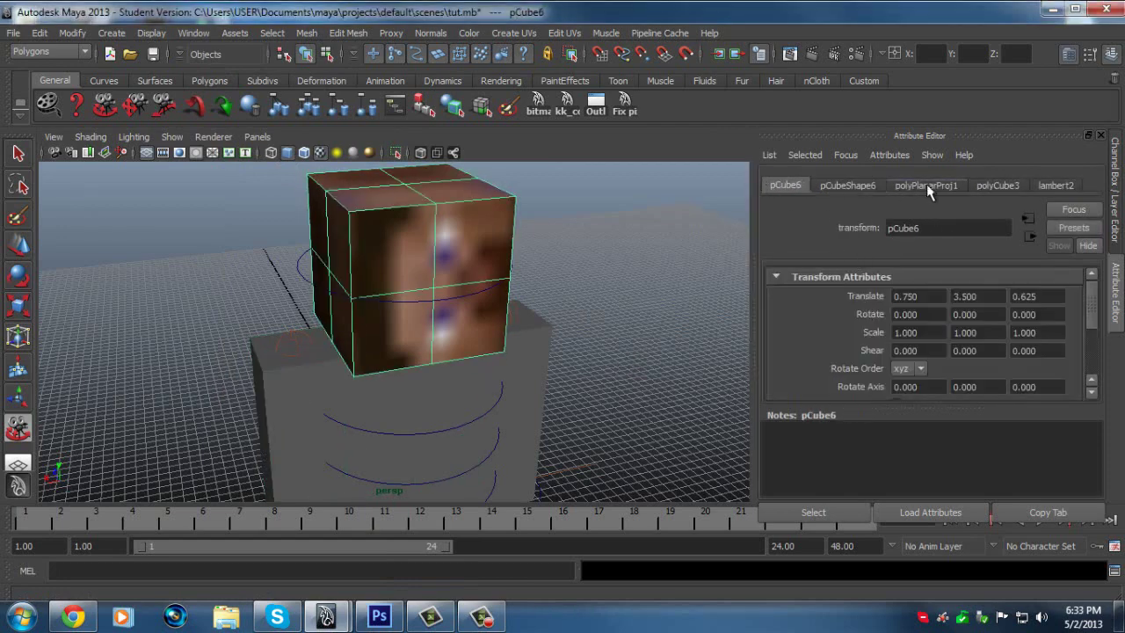
pyautogui.click(930, 184)
pyautogui.scroll(-3, 909, 319)
pyautogui.scroll(-2, 909, 319)
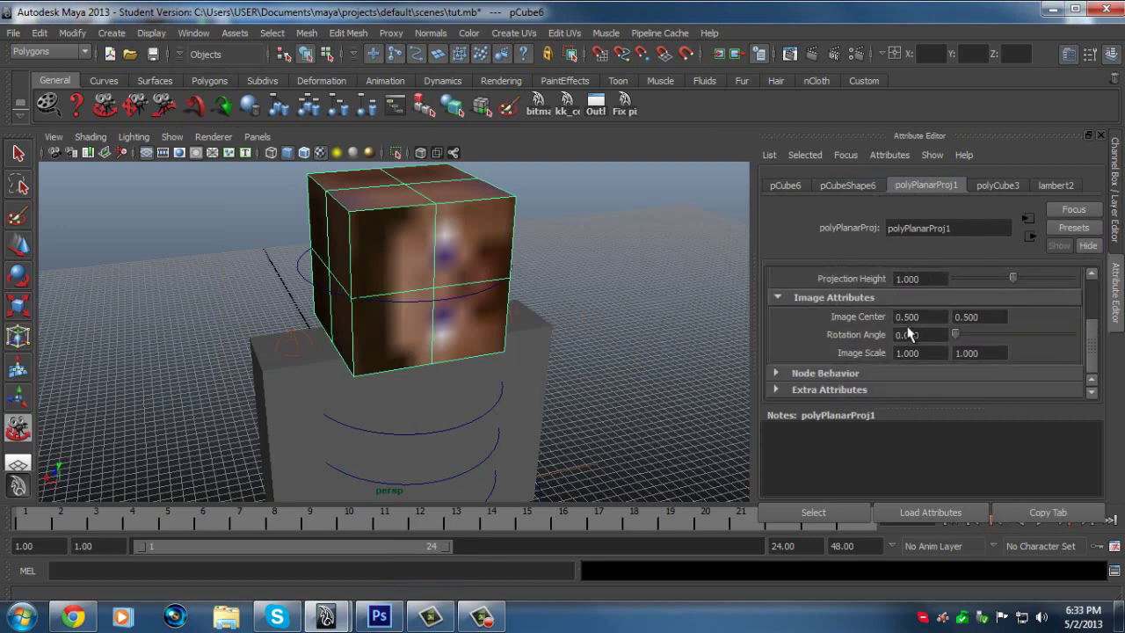
pyautogui.scroll(5, 911, 329)
pyautogui.click(989, 185)
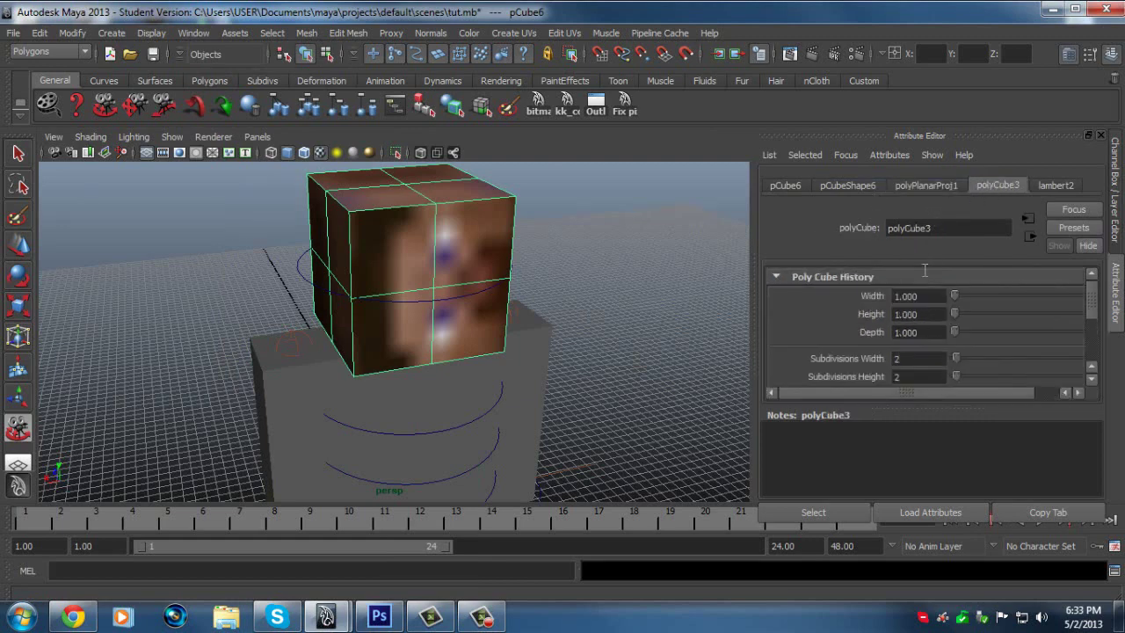
pyautogui.scroll(-2, 925, 362)
pyautogui.moveTo(954, 307); pyautogui.dragTo(894, 349)
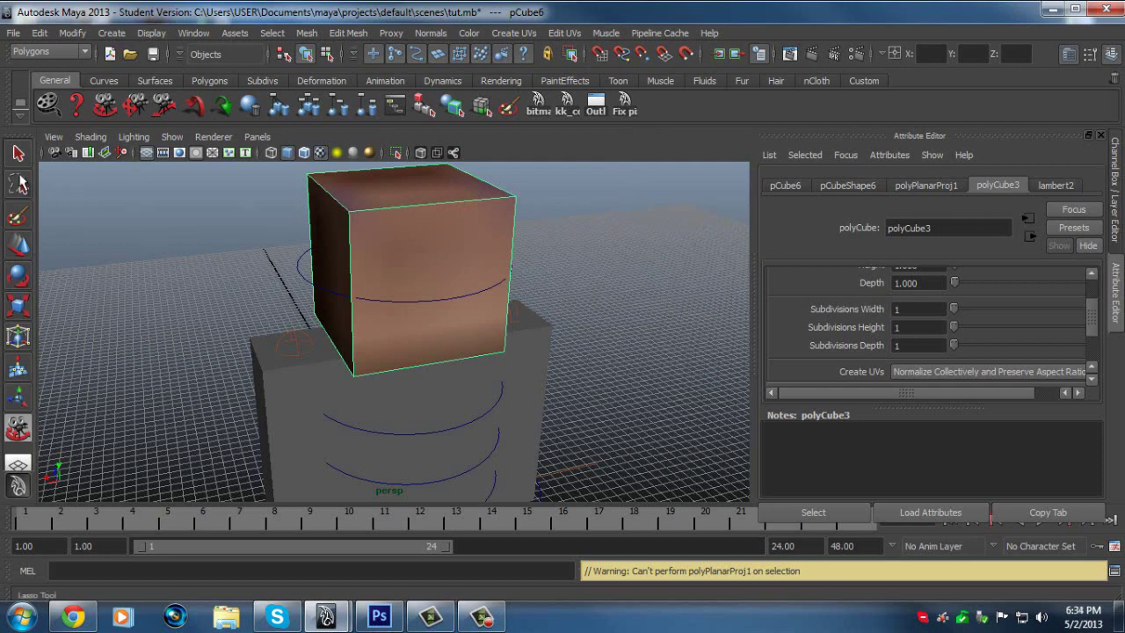
# Switch the head cube to face selection mode and select only its large front face.
pyautogui.click(20, 183)
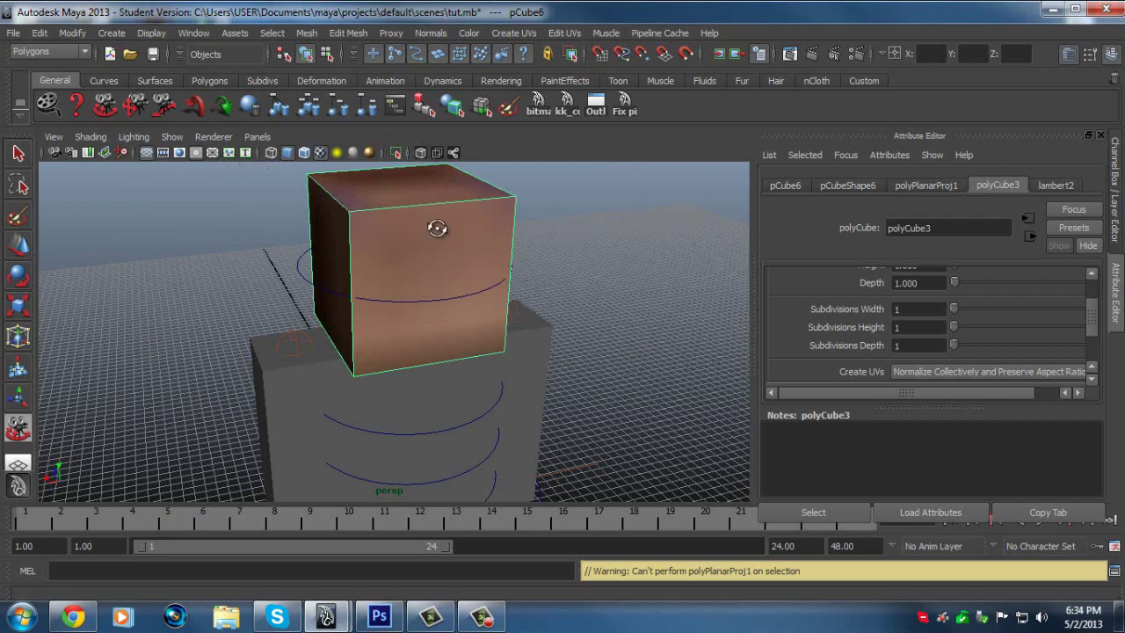
pyautogui.click(18, 154)
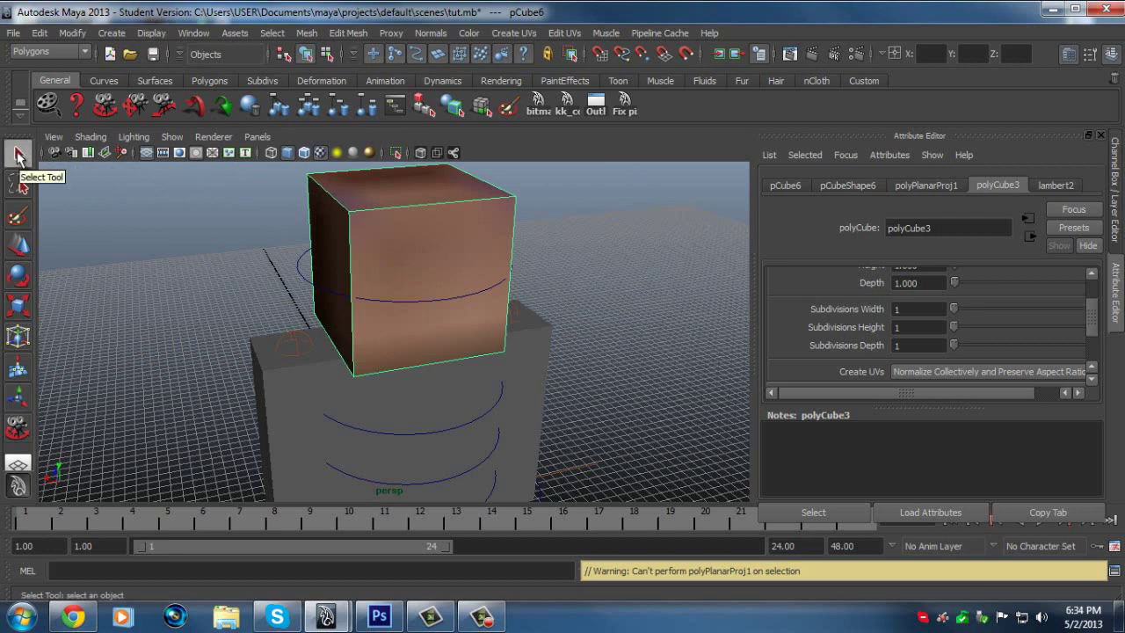
pyautogui.click(923, 326)
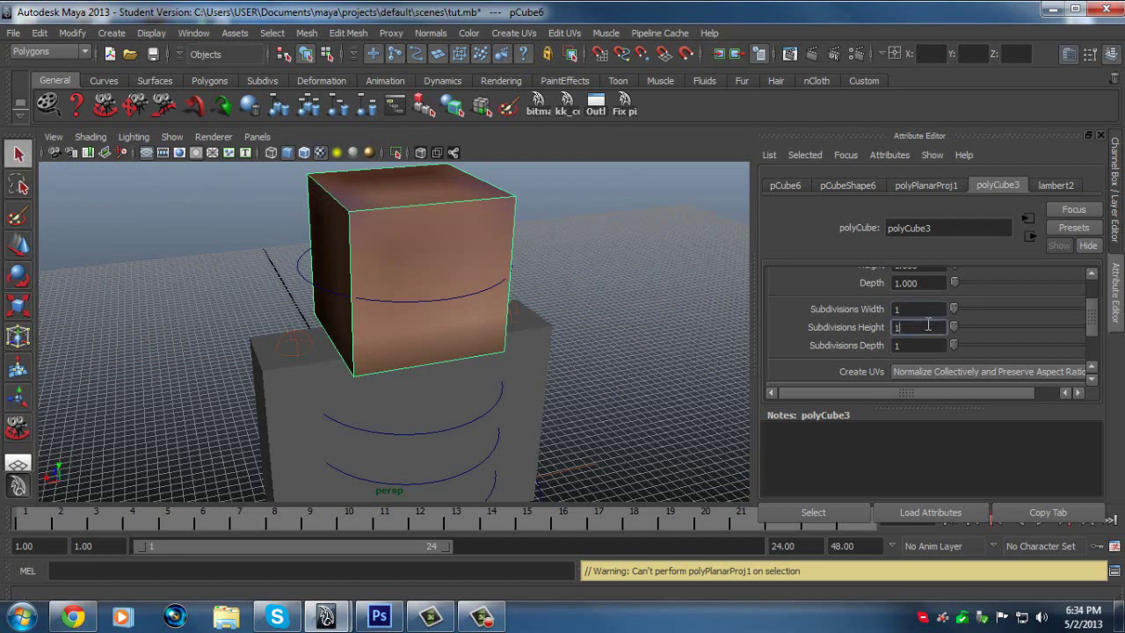
pyautogui.click(916, 309)
pyautogui.click(914, 327)
pyautogui.moveTo(414, 265); pyautogui.dragTo(422, 221, button='right')
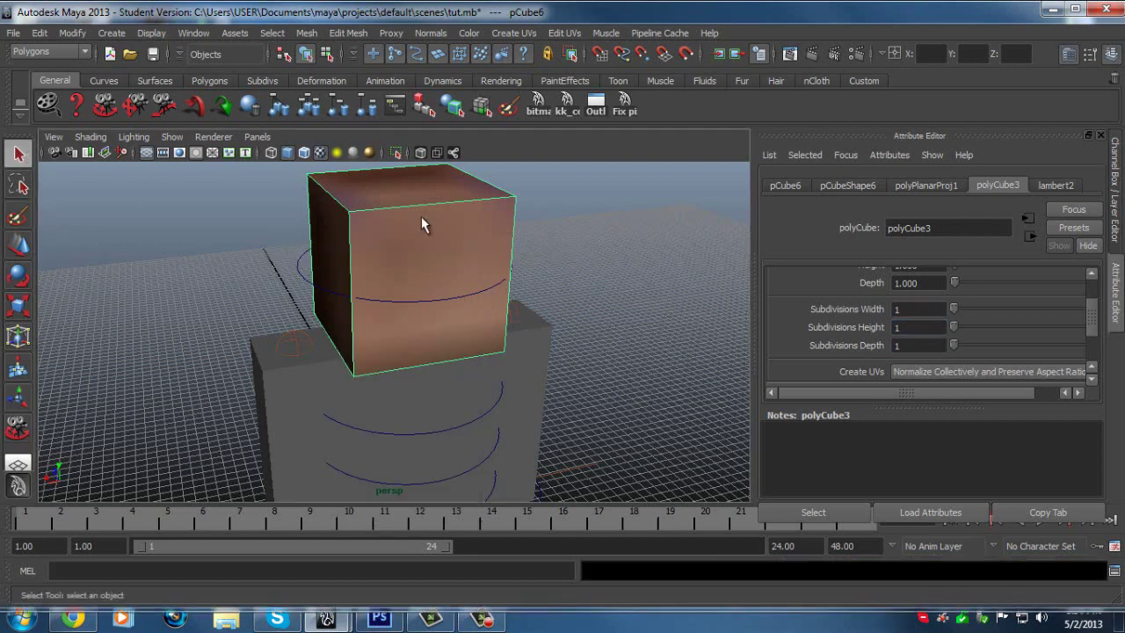
pyautogui.rightClick(402, 259)
pyautogui.click(525, 209)
pyautogui.rightClick(454, 220)
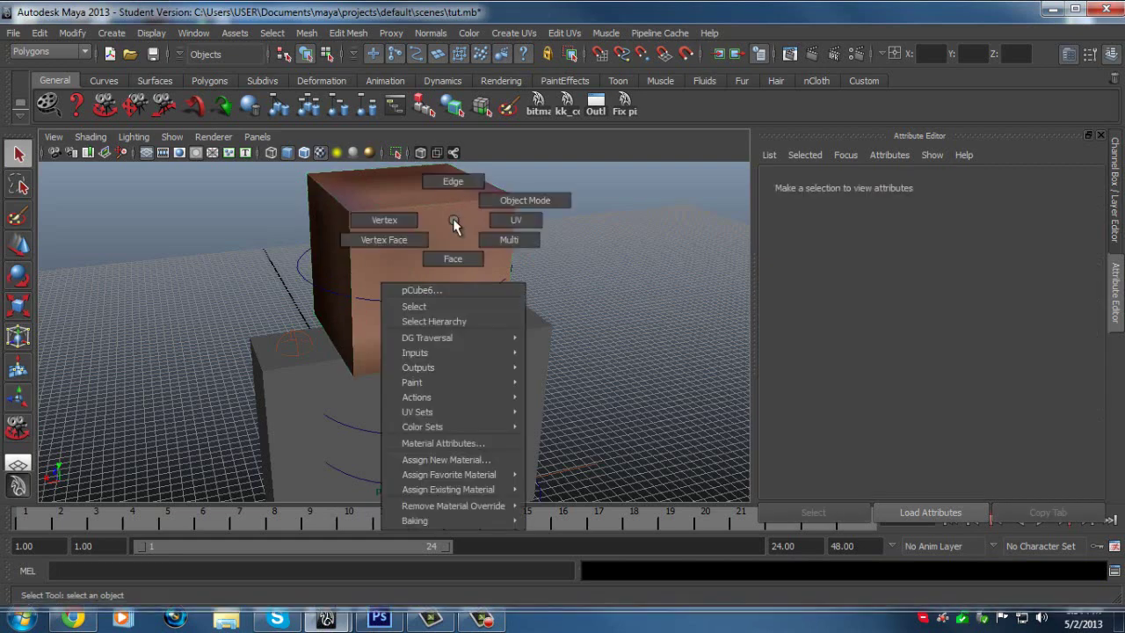
pyautogui.click(470, 257)
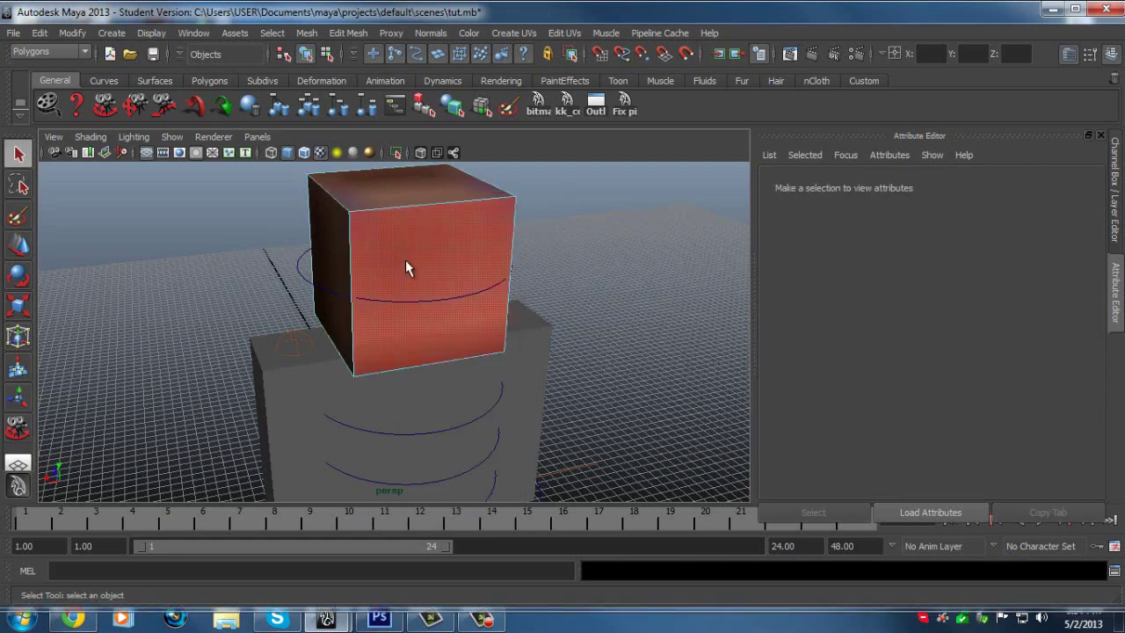
pyautogui.click(417, 271)
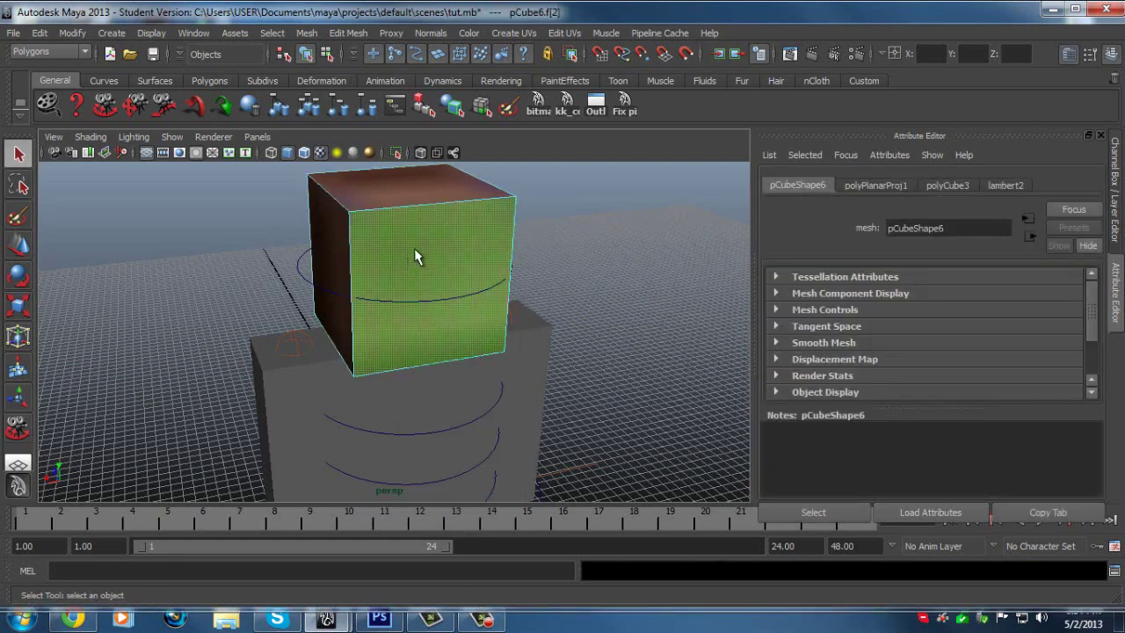
# Assign a new Lambert material to the selected face of the head cube.
pyautogui.rightClick(416, 255)
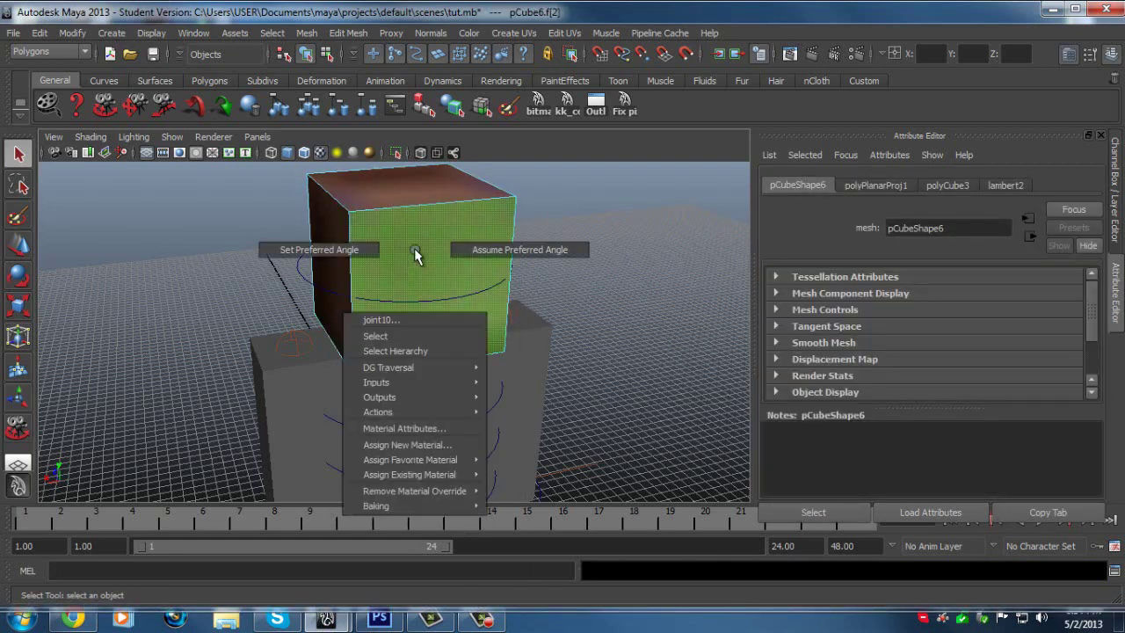
pyautogui.click(396, 444)
pyautogui.click(517, 341)
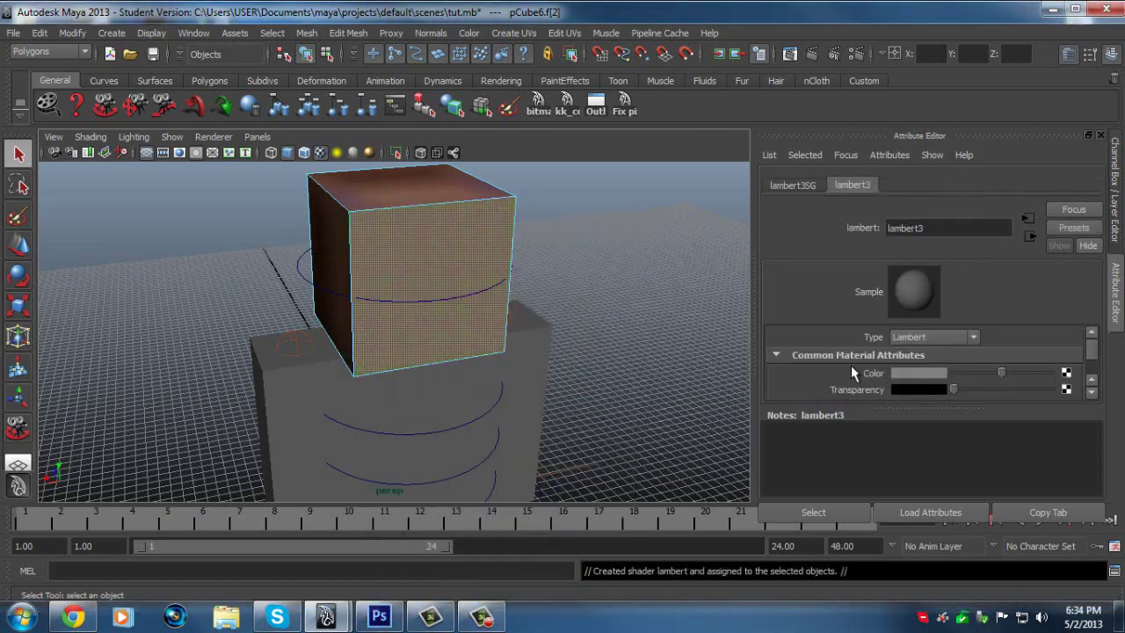
# Connect a File texture to the new Lambert material's color and load steve head tut.jpg from the Pictures folder.
pyautogui.click(1065, 377)
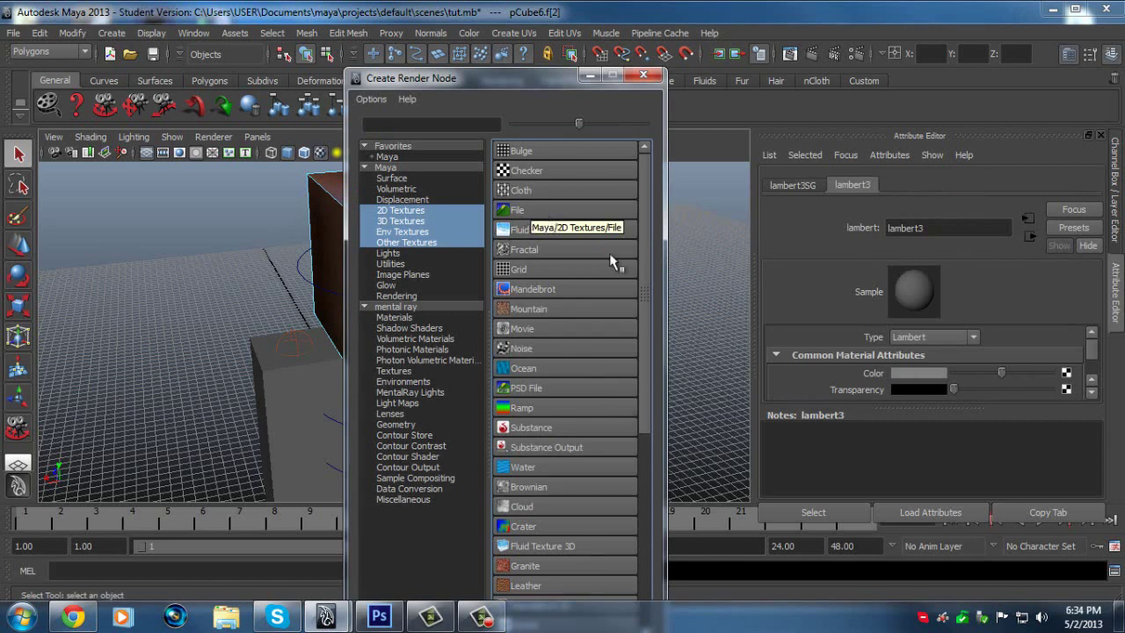
pyautogui.click(761, 133)
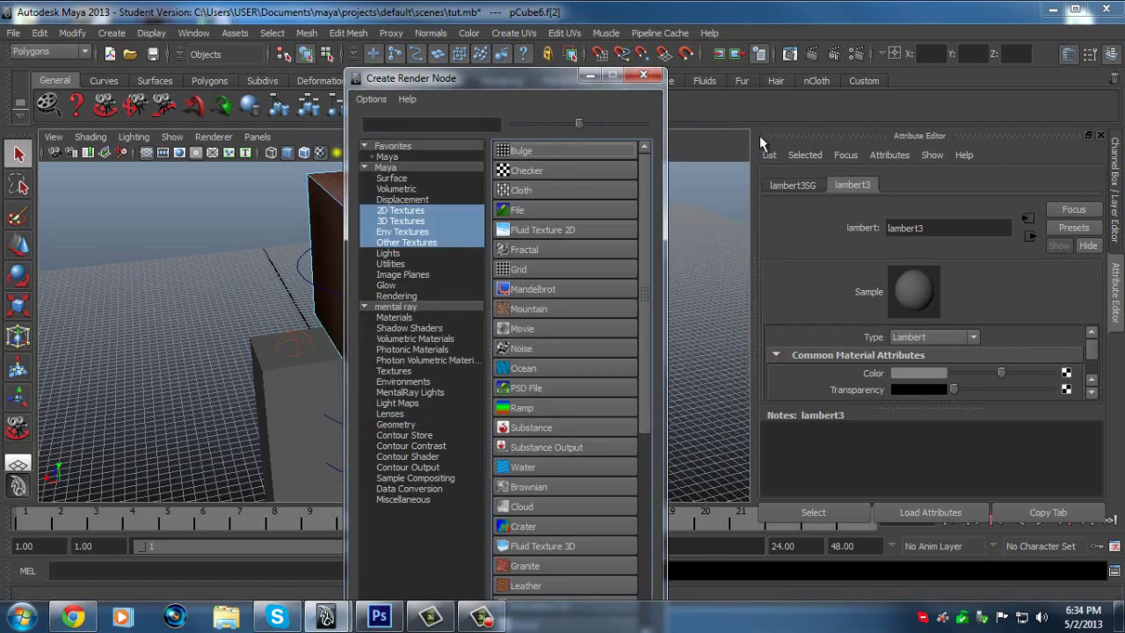
pyautogui.click(543, 220)
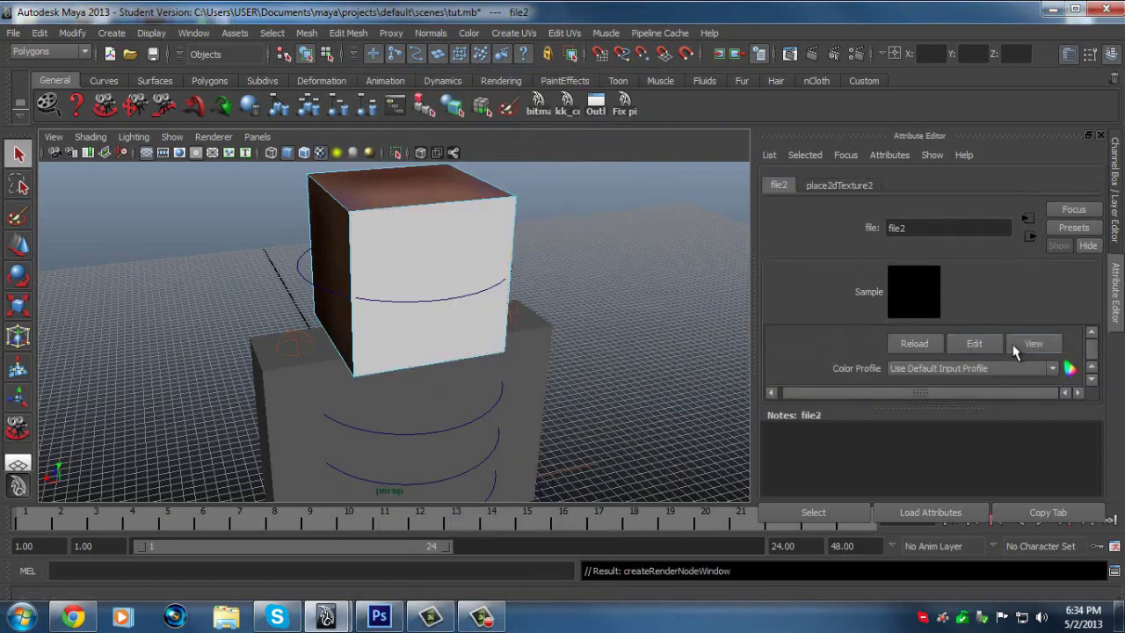
pyautogui.click(1069, 369)
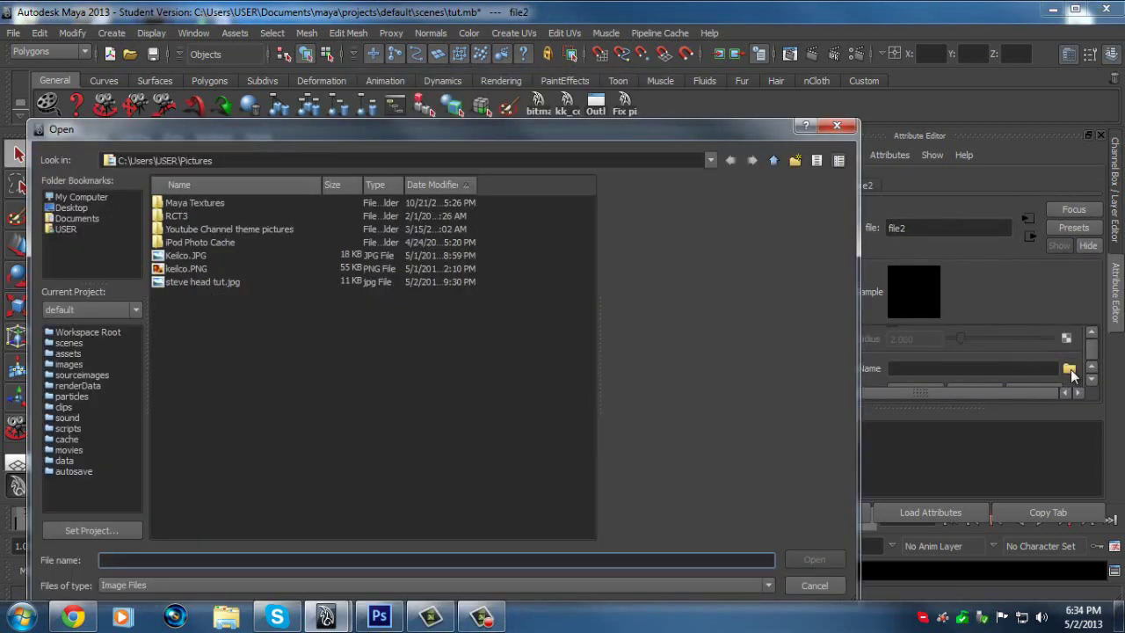
pyautogui.click(201, 282)
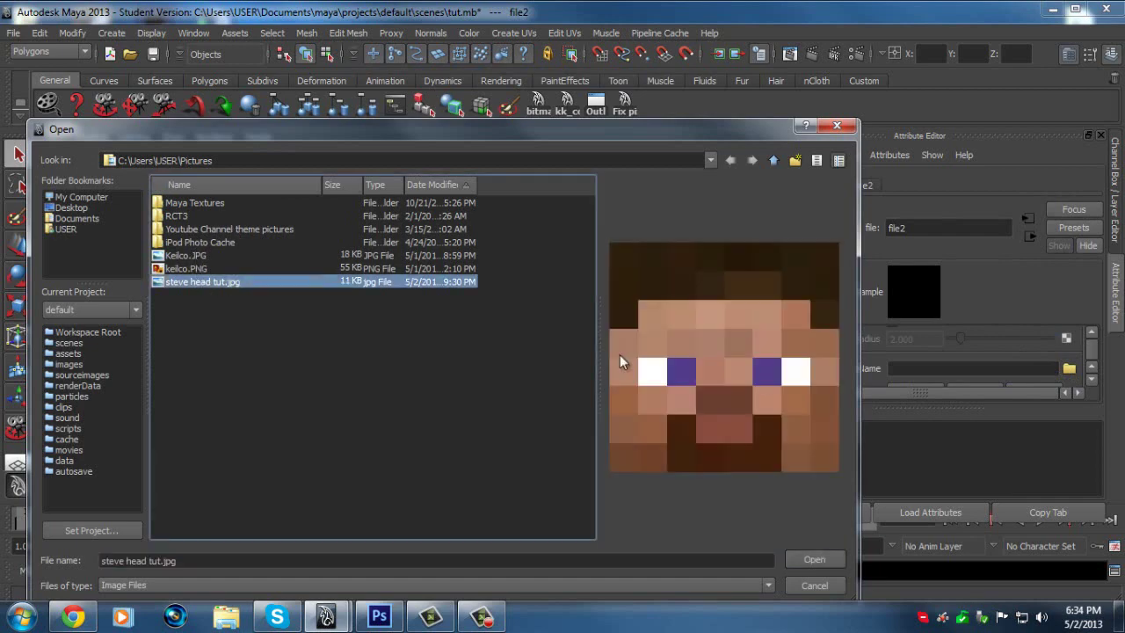
pyautogui.click(814, 560)
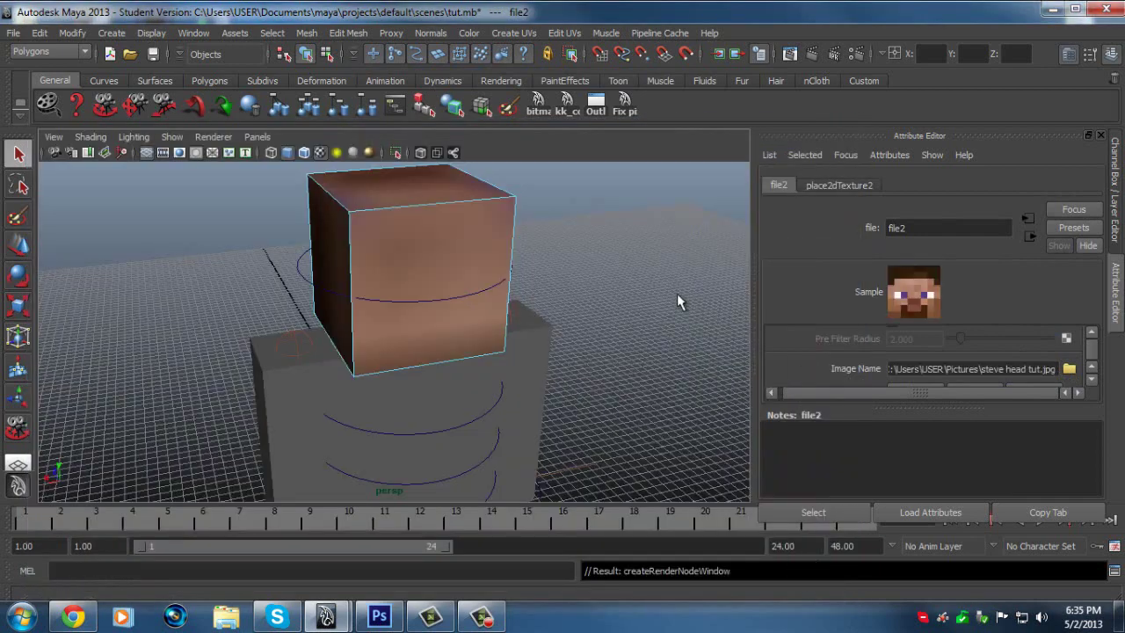
# Set the file texture's Filter Type to Off.
pyautogui.scroll(2, 880, 334)
pyautogui.click(919, 355)
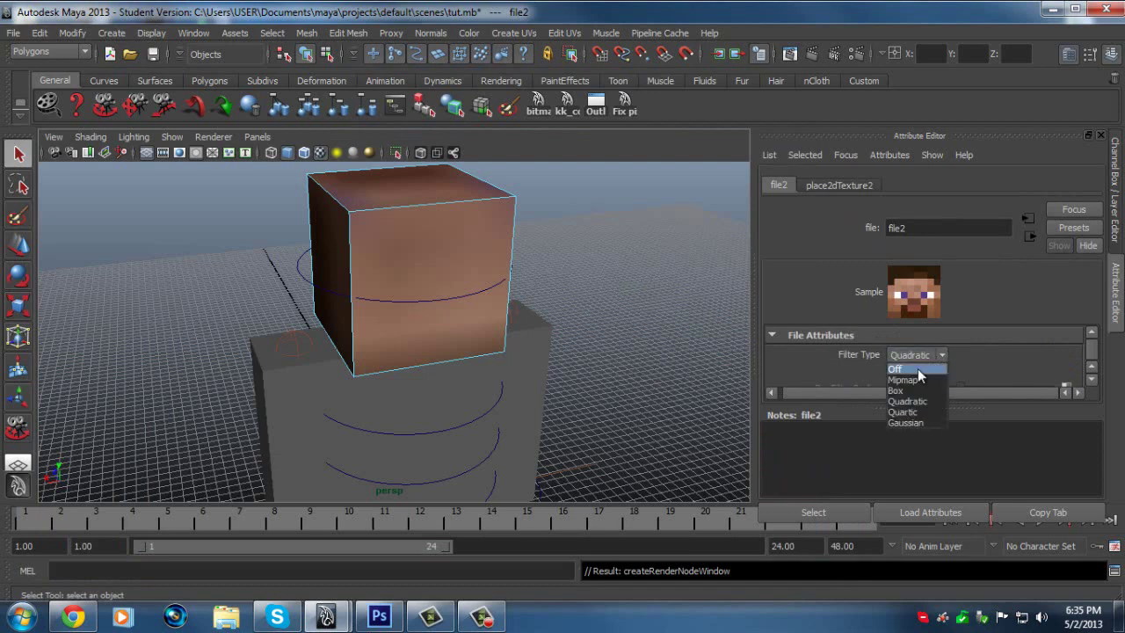
pyautogui.click(915, 369)
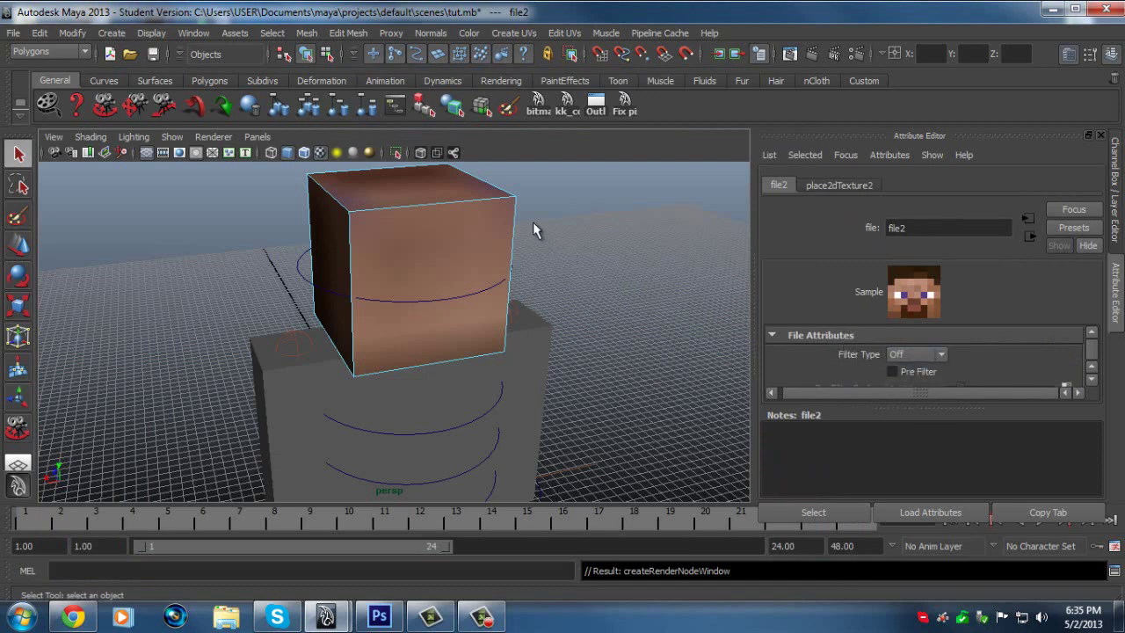
# Select the face on the opposite side of the head cube and apply Planar Mapping to it.
pyautogui.keyDown('alt'); pyautogui.moveTo(244, 194); pyautogui.dragTo(345, 227); pyautogui.keyUp('alt')
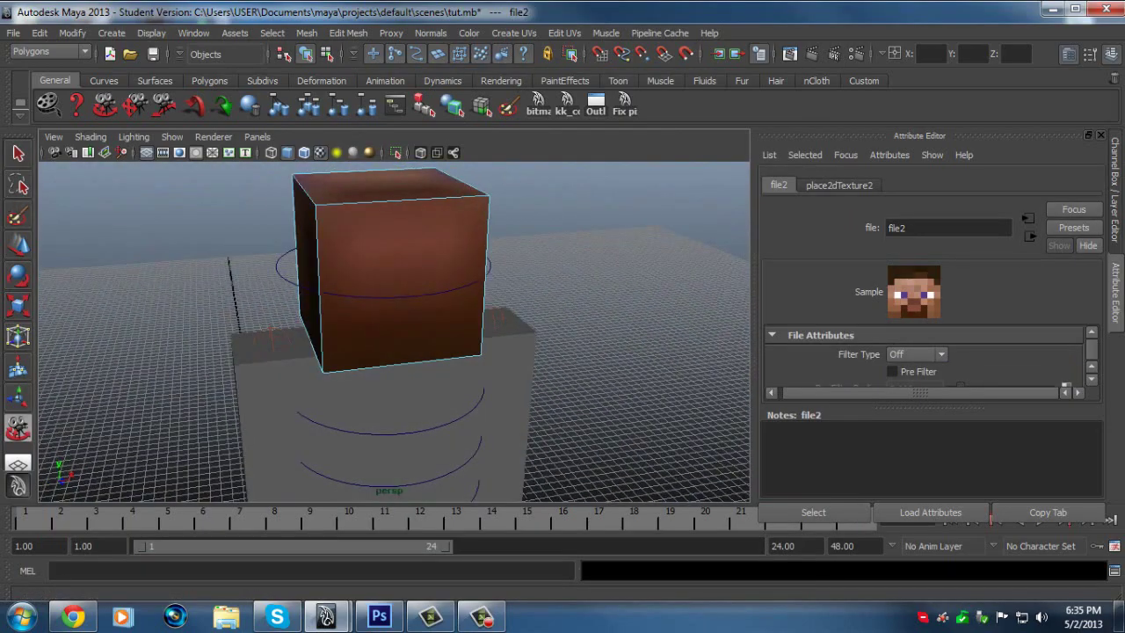
pyautogui.press('q')
pyautogui.click(394, 238)
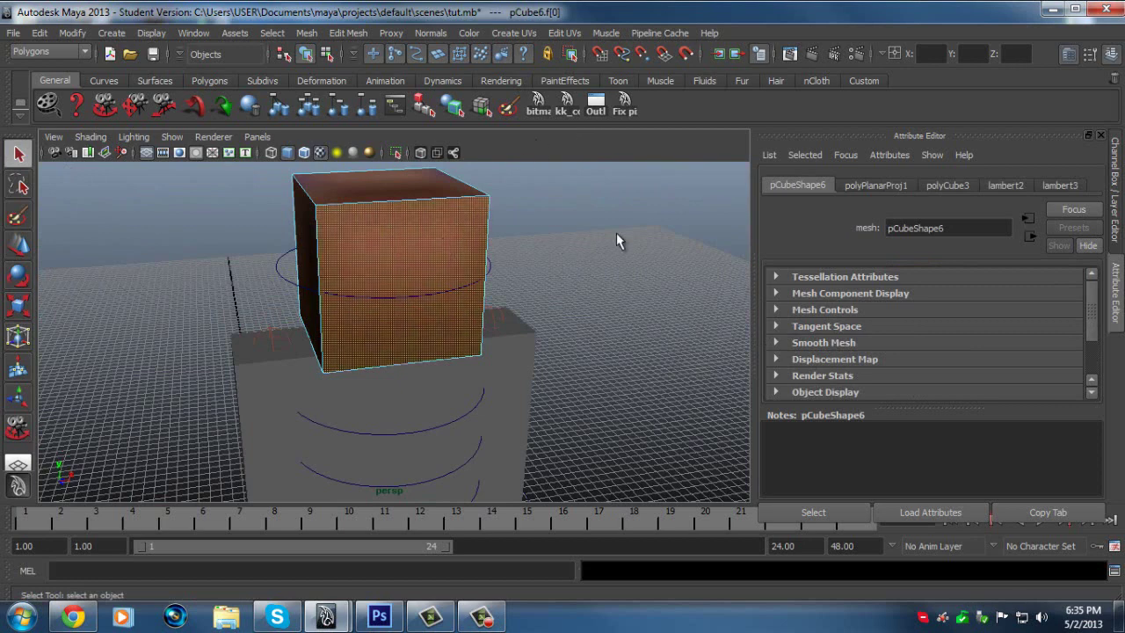
pyautogui.click(514, 33)
pyautogui.click(532, 51)
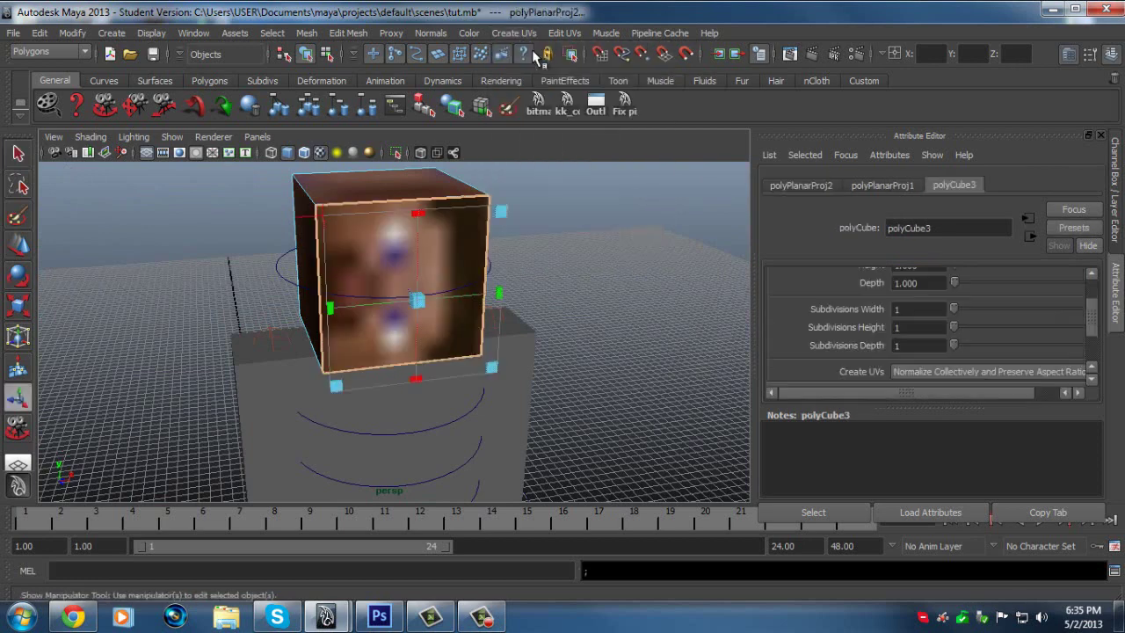
pyautogui.scroll(2, 879, 321)
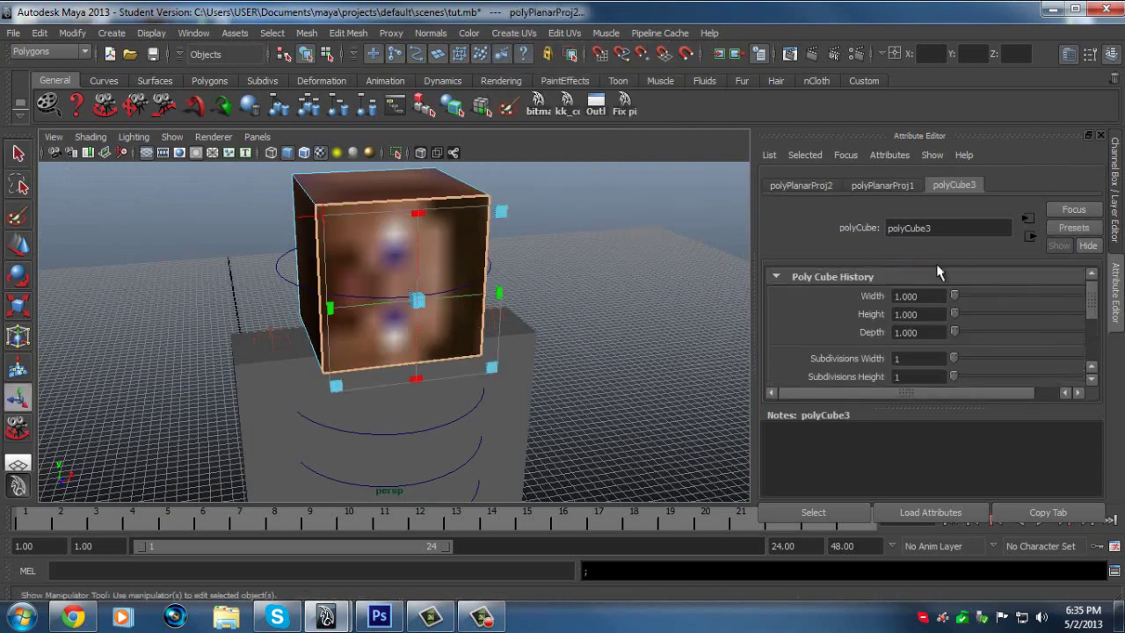
pyautogui.click(801, 187)
pyautogui.click(853, 185)
# Switch to Photoshop and select the whole Steve face on Layer 1 with the Rectangular Marquee tool.
pyautogui.moveTo(381, 618)
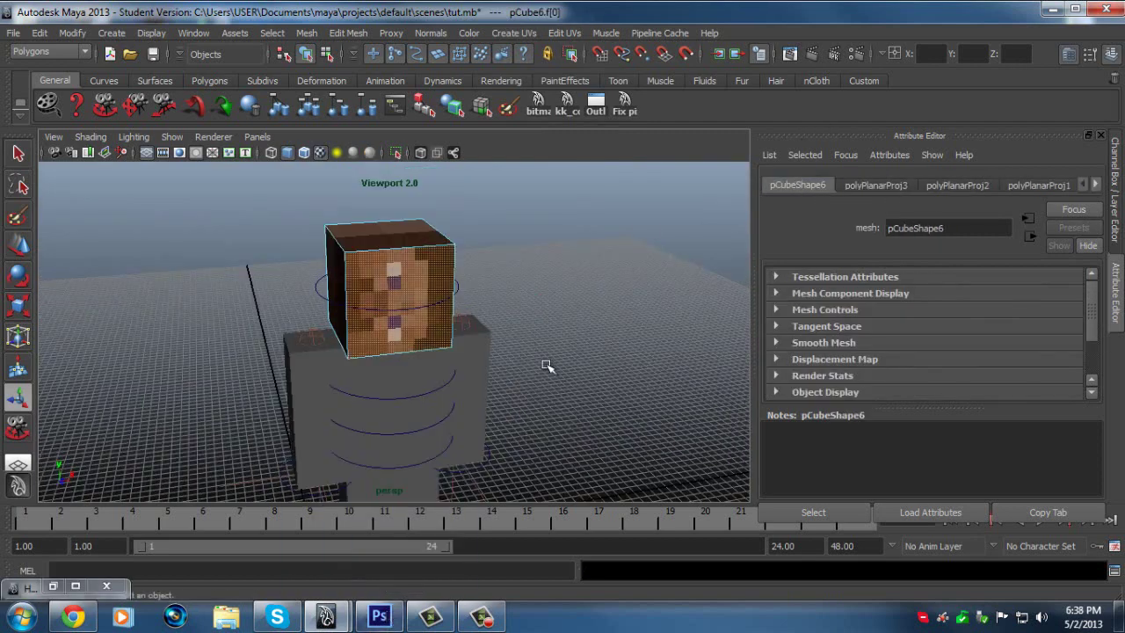
pyautogui.click(378, 619)
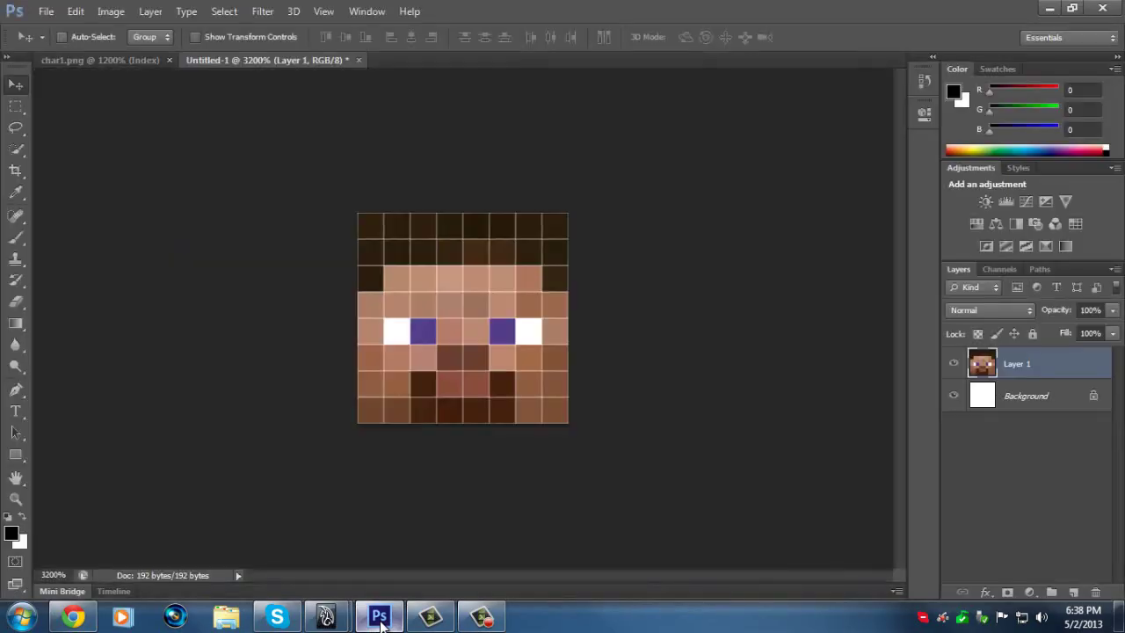
pyautogui.click(16, 105)
pyautogui.moveTo(375, 225); pyautogui.dragTo(573, 422)
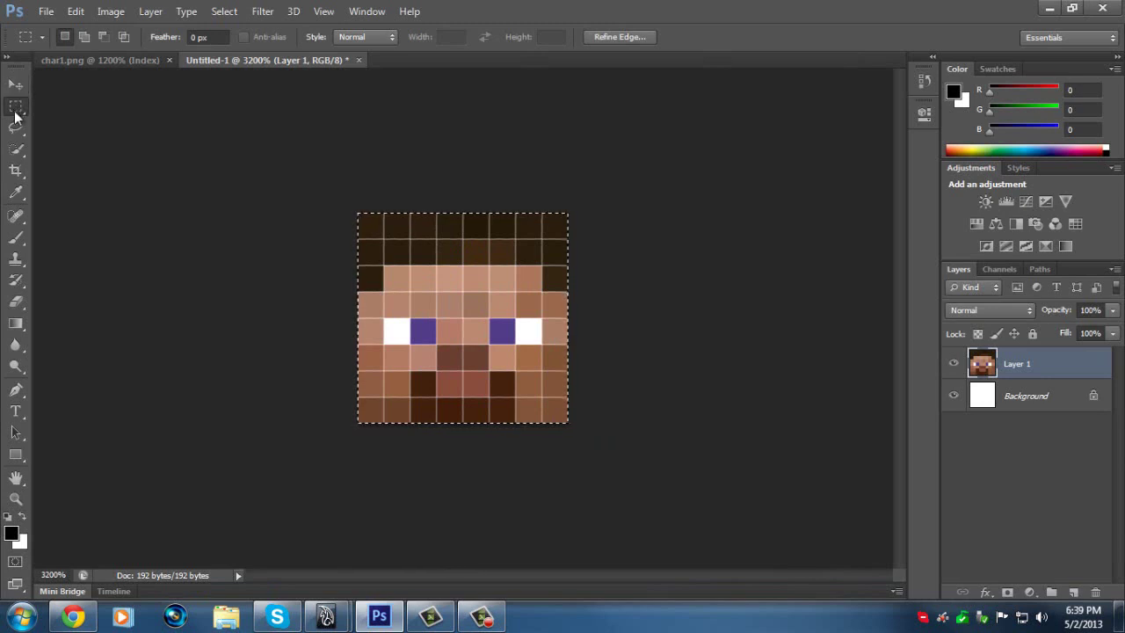
# Rotate the selected face about 90° clockwise with Free Transform and apply the transformation.
pyautogui.click(15, 87)
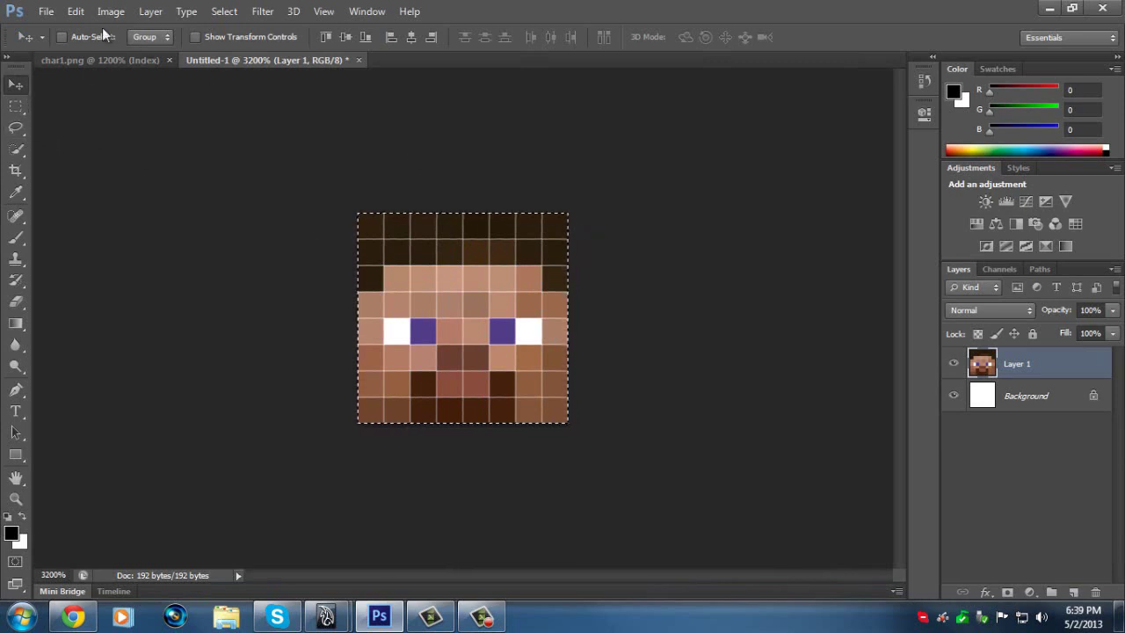
pyautogui.click(76, 13)
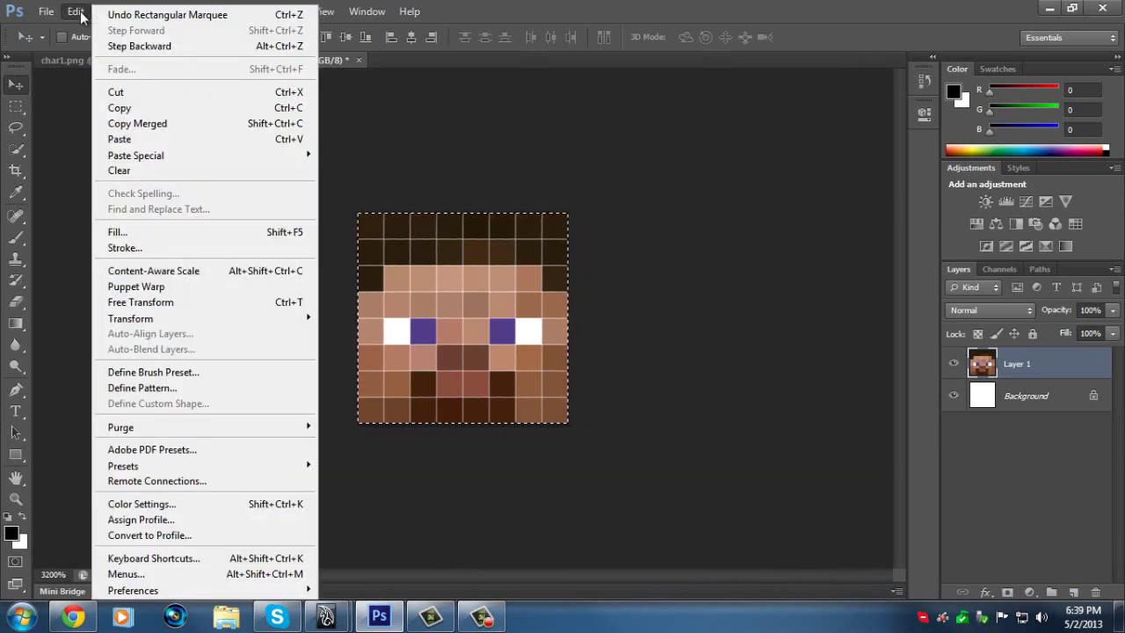
pyautogui.click(211, 302)
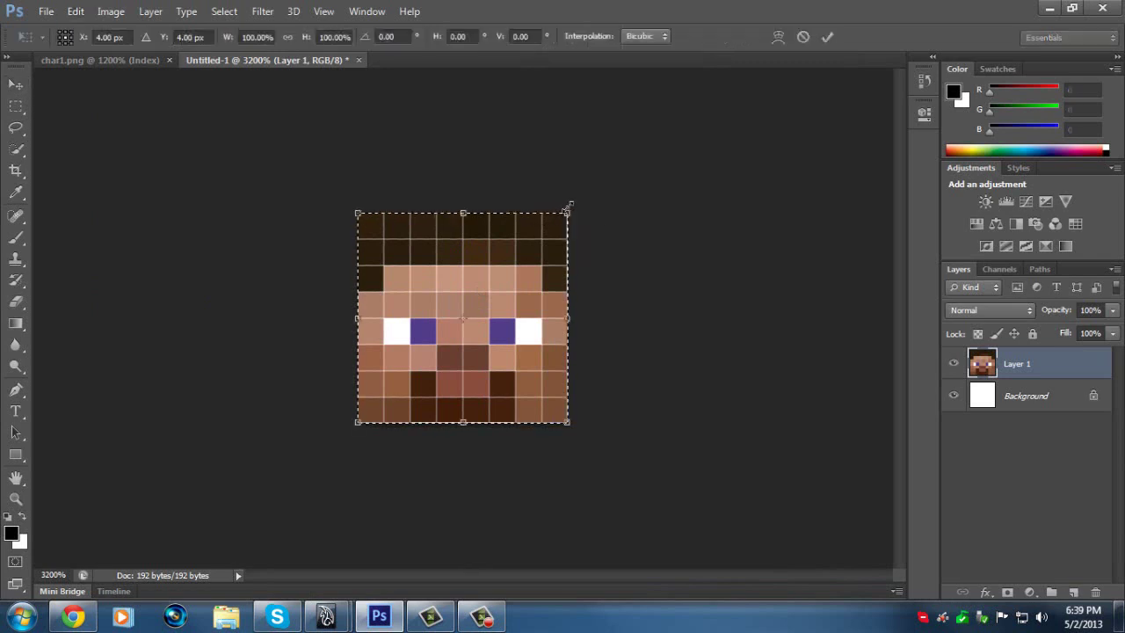
pyautogui.moveTo(579, 192); pyautogui.dragTo(548, 400)
pyautogui.click(16, 84)
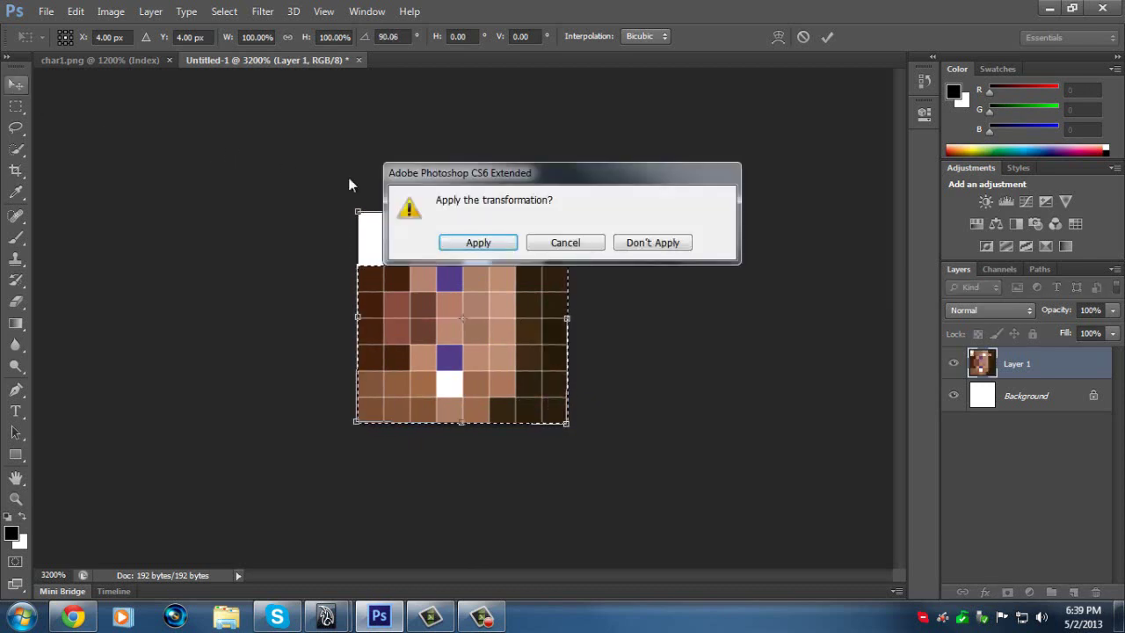
pyautogui.click(474, 250)
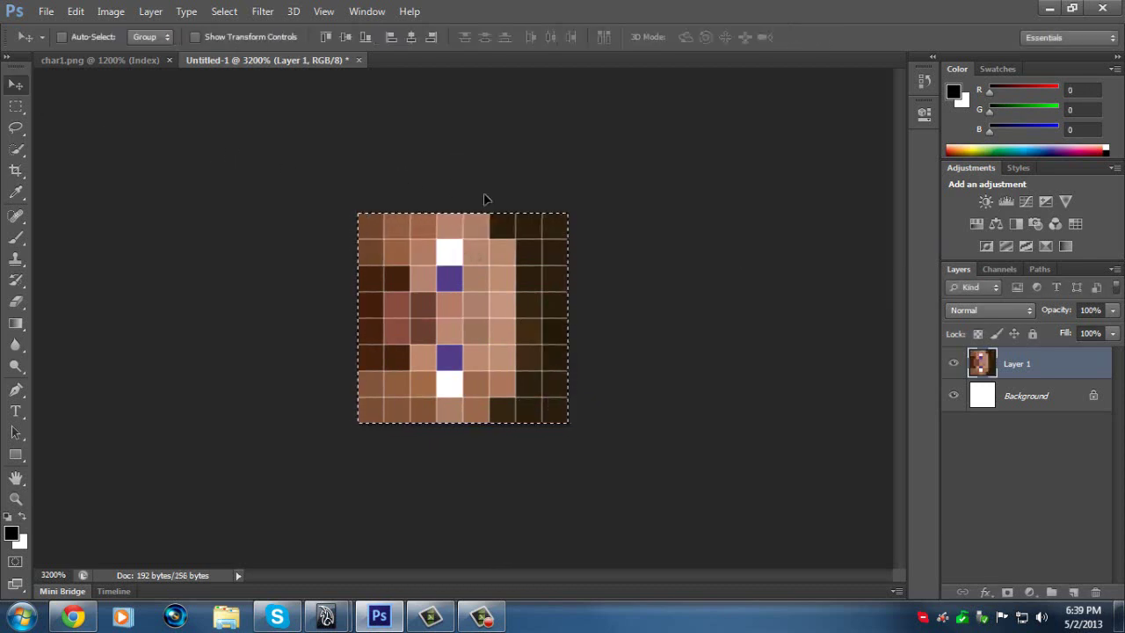
# Save the clockwise-rotated face as the JPEG steve head tut.jpg in My Pictures, replacing the existing file, at Maximum quality 12.
pyautogui.click(49, 13)
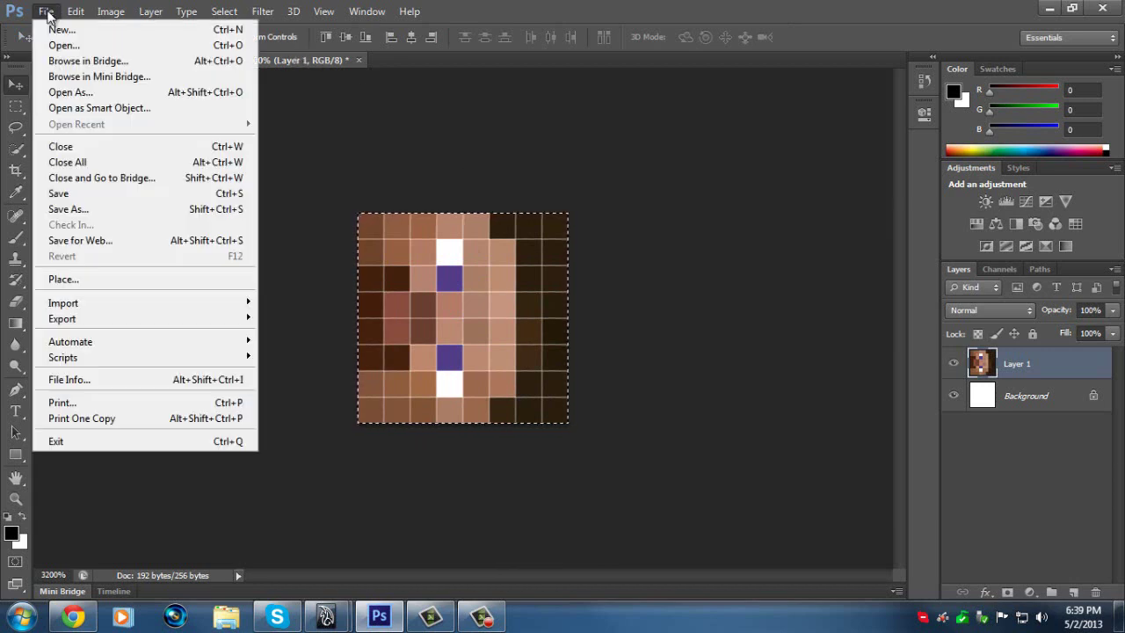
pyautogui.click(79, 197)
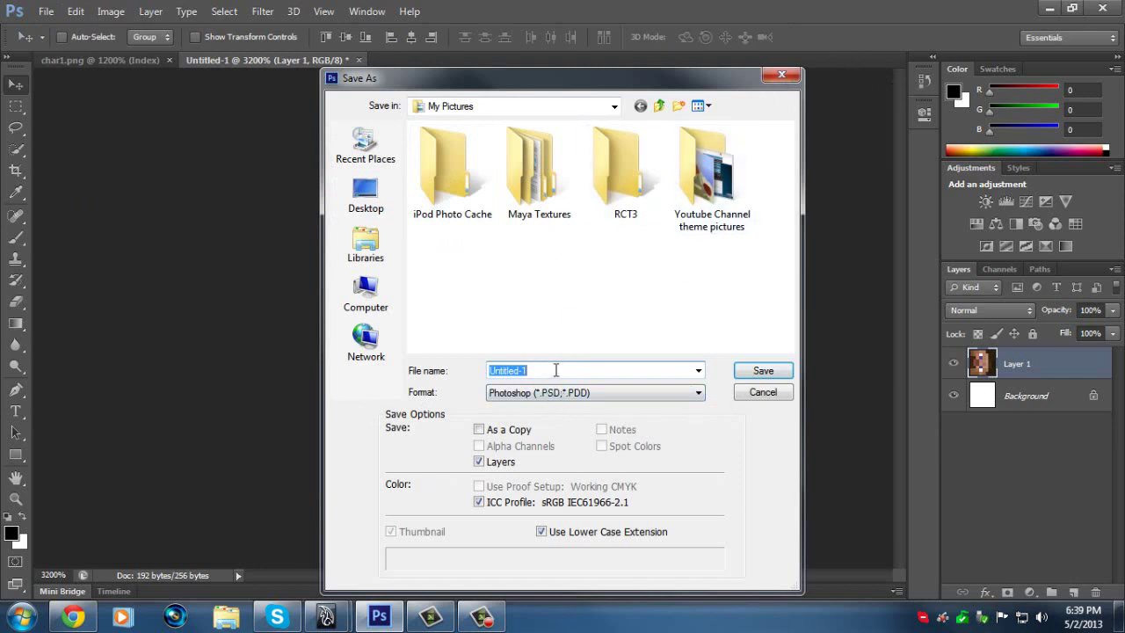
pyautogui.write('steve head')
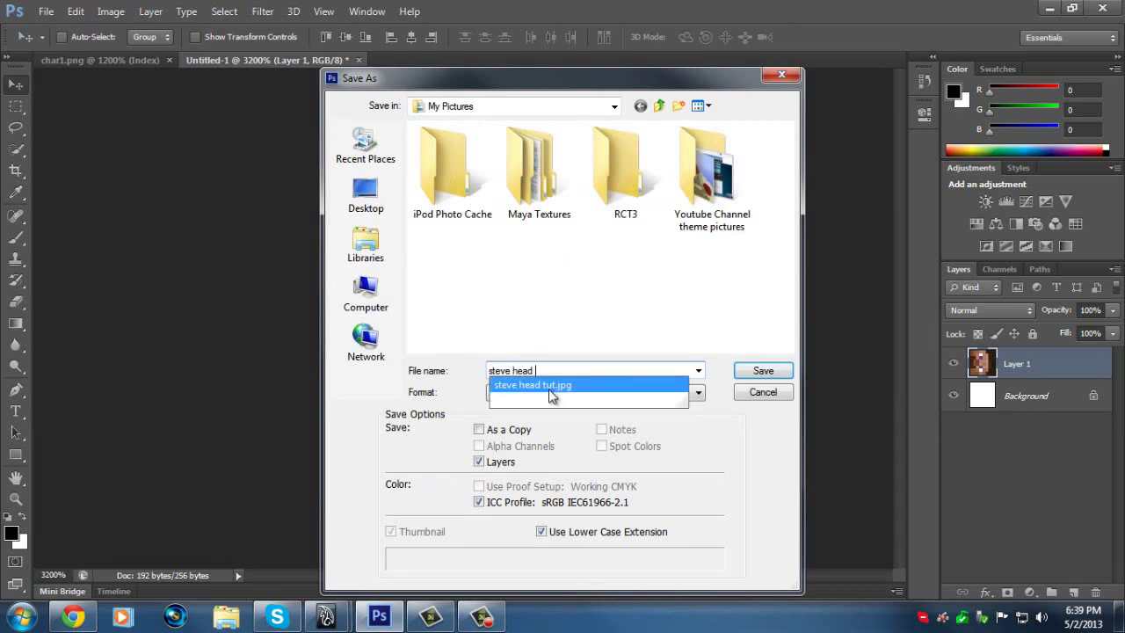
pyautogui.click(550, 387)
pyautogui.click(572, 393)
pyautogui.click(591, 258)
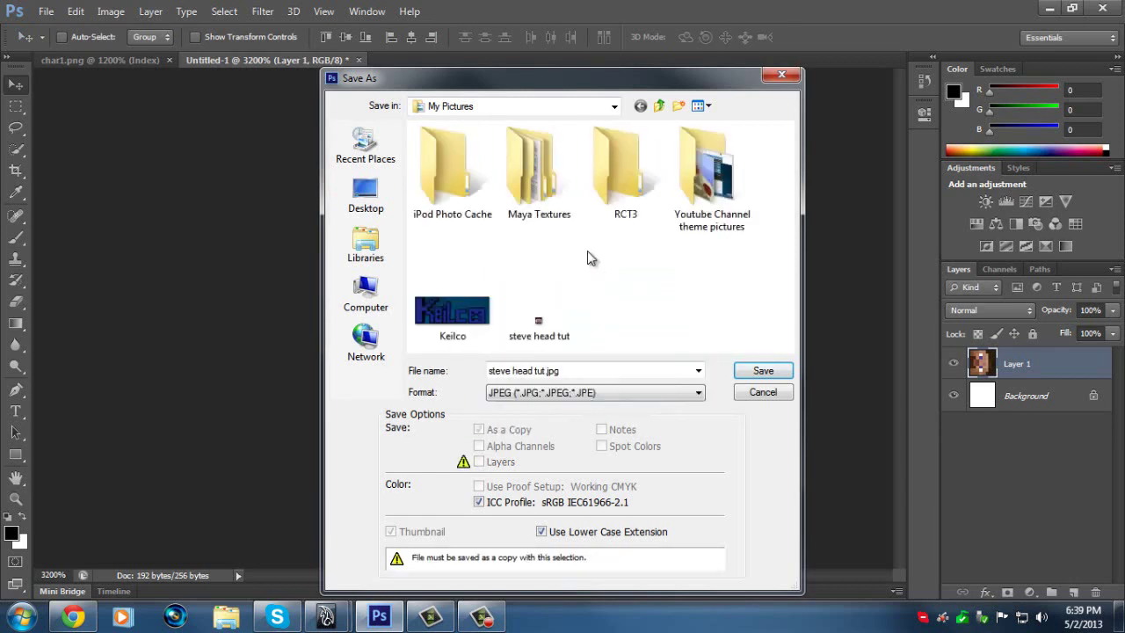
pyautogui.click(763, 371)
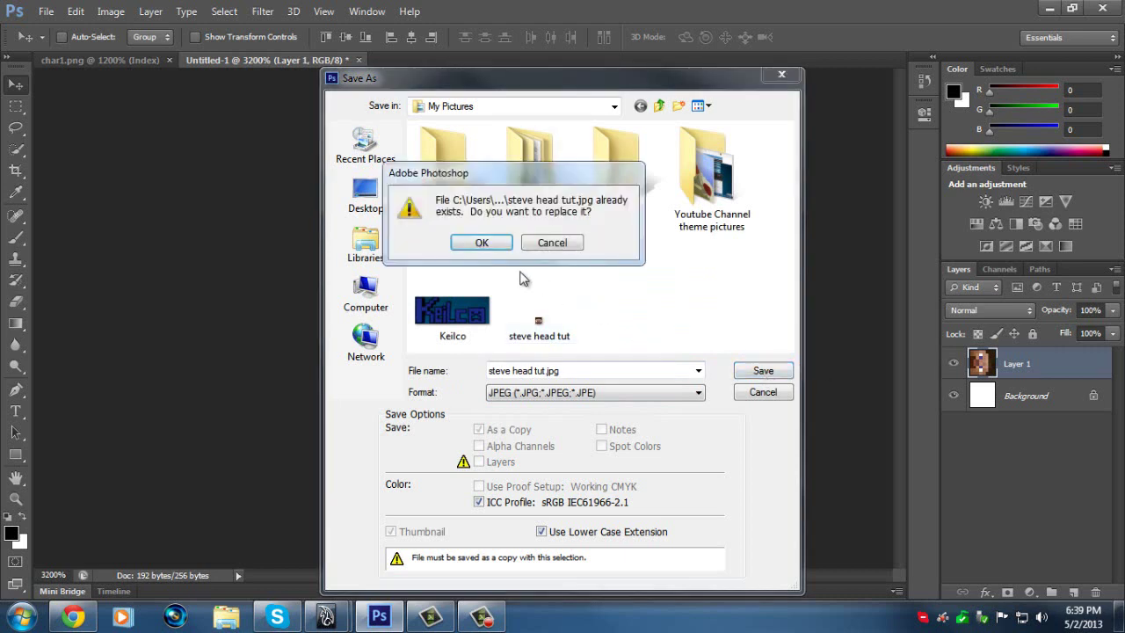
pyautogui.click(491, 244)
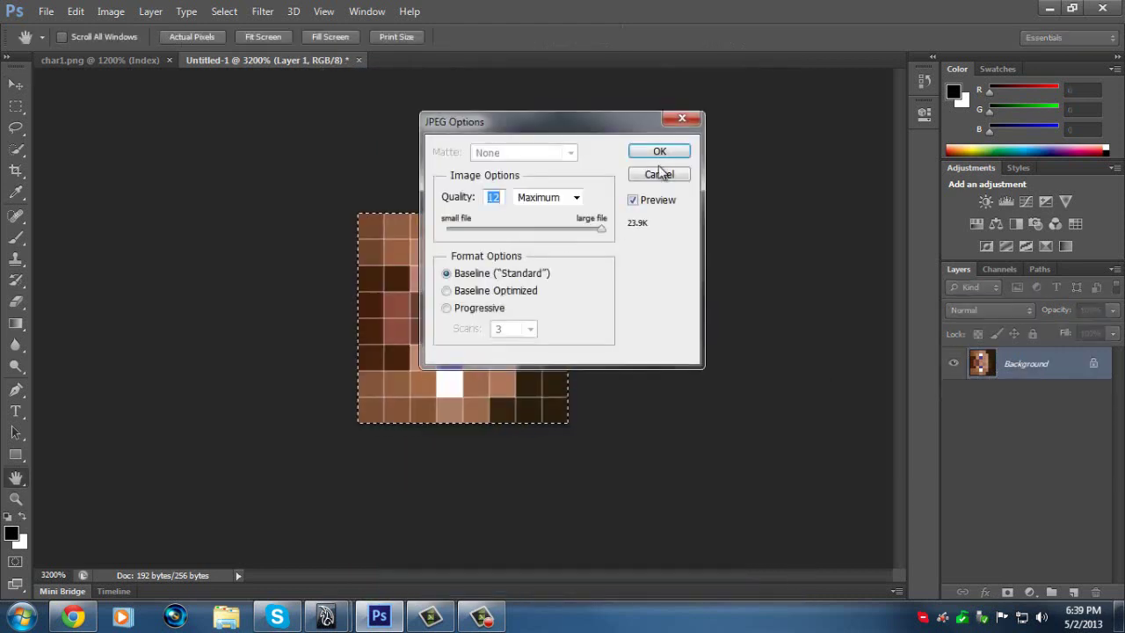
pyautogui.click(659, 151)
pyautogui.press('v')
pyautogui.hotkey('ctrl', 'shift', 'j')
# Switch to Maya and select the lambert2 material in the Hypershade to bring up its file texture attributes.
pyautogui.moveTo(325, 615)
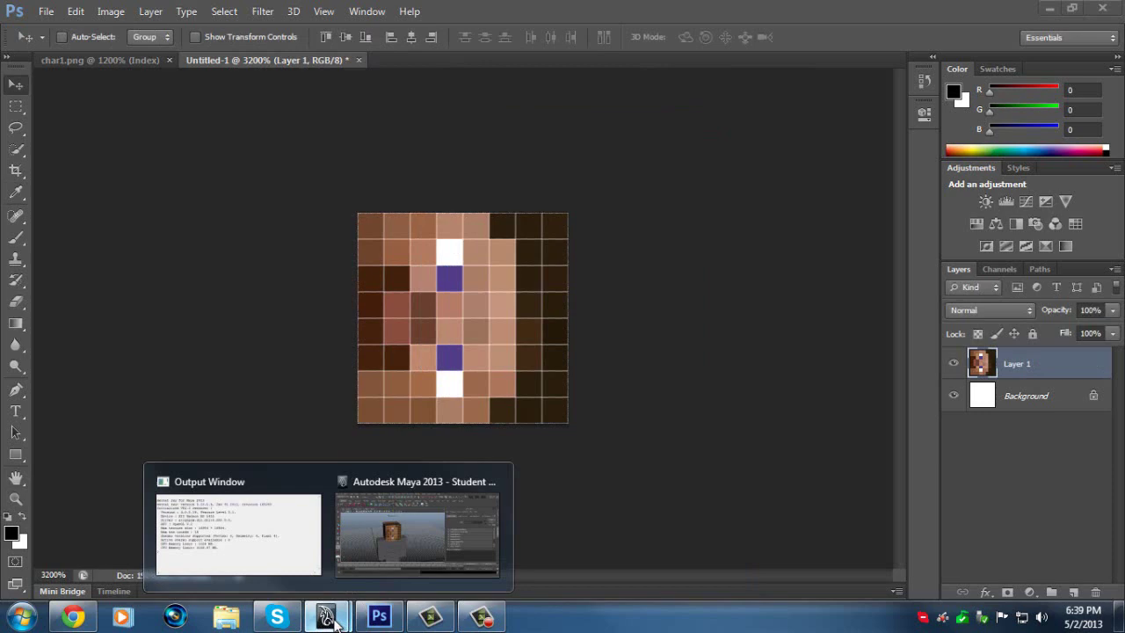
pyautogui.click(396, 527)
pyautogui.click(874, 187)
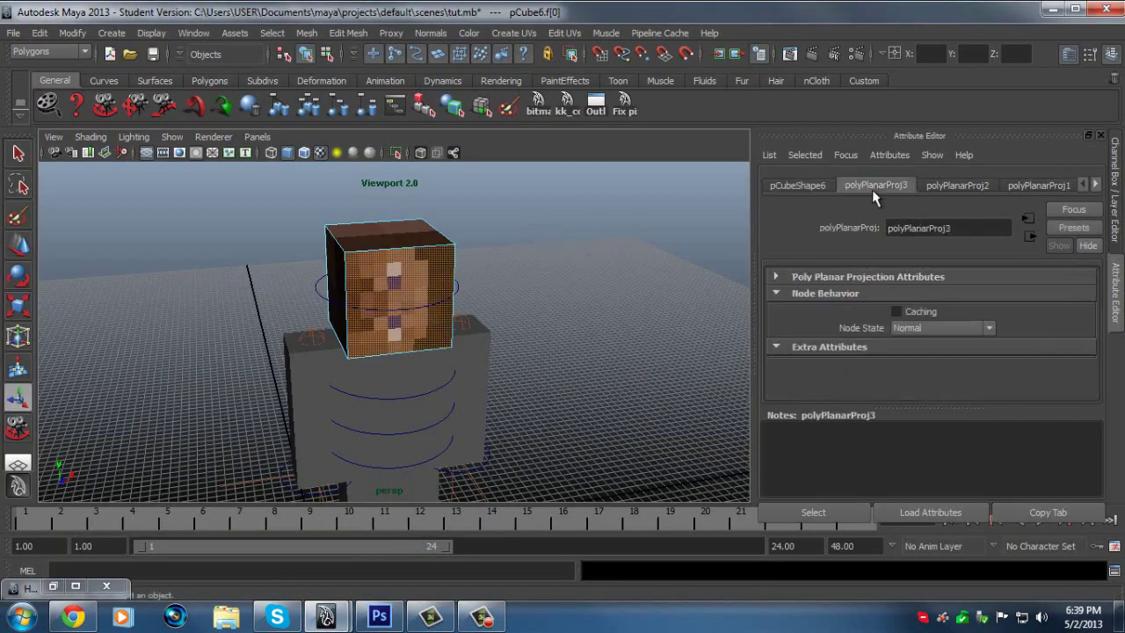
pyautogui.click(53, 586)
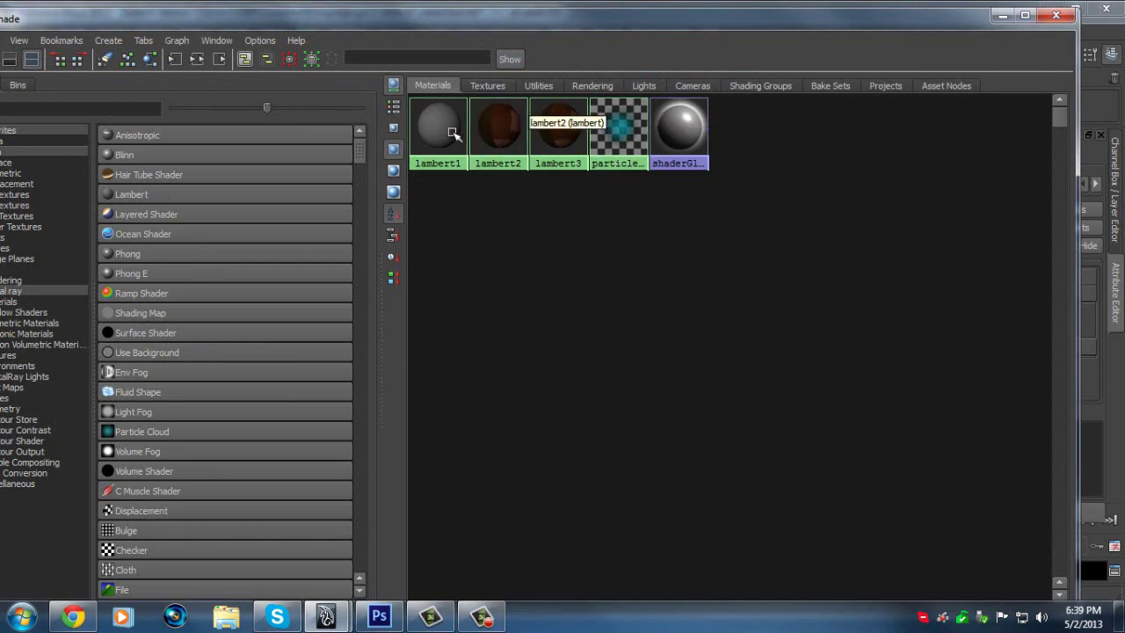
pyautogui.click(515, 132)
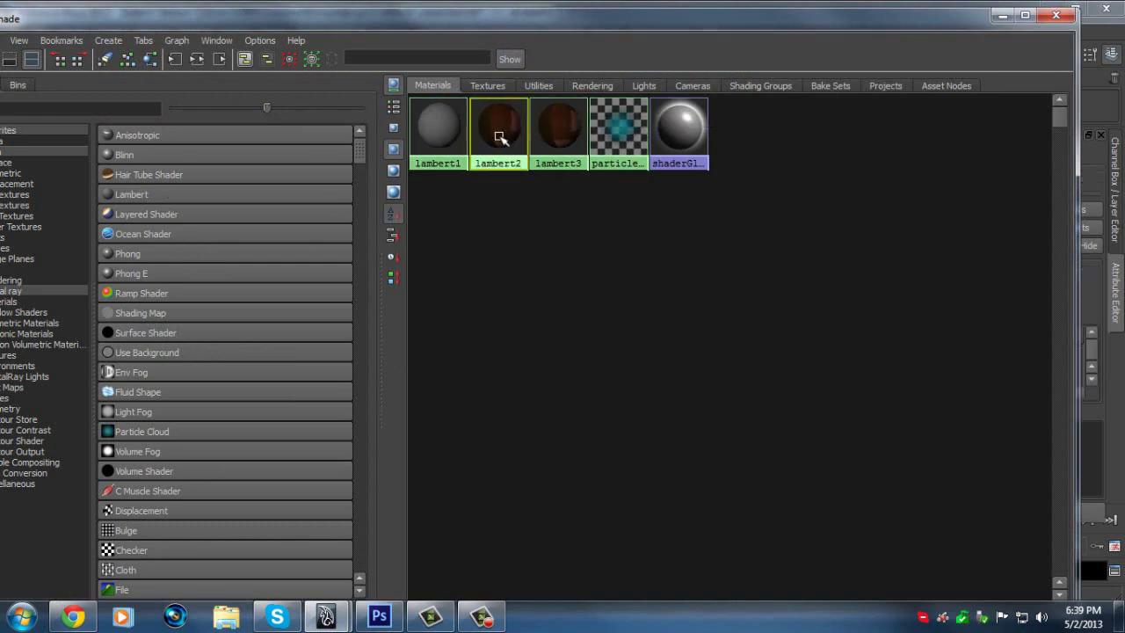
pyautogui.click(1002, 17)
# Reload the steve head tut.jpg image in the file1 texture of lambert2.
pyautogui.scroll(-2, 957, 373)
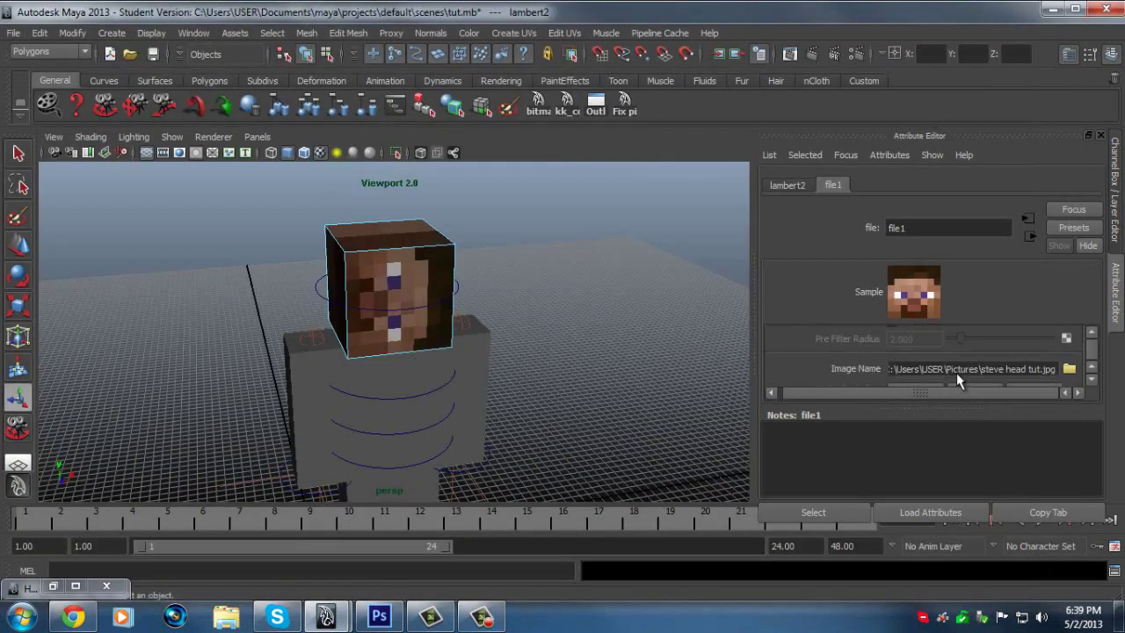
pyautogui.scroll(2, 957, 373)
pyautogui.scroll(-2, 938, 371)
pyautogui.scroll(-1, 939, 372)
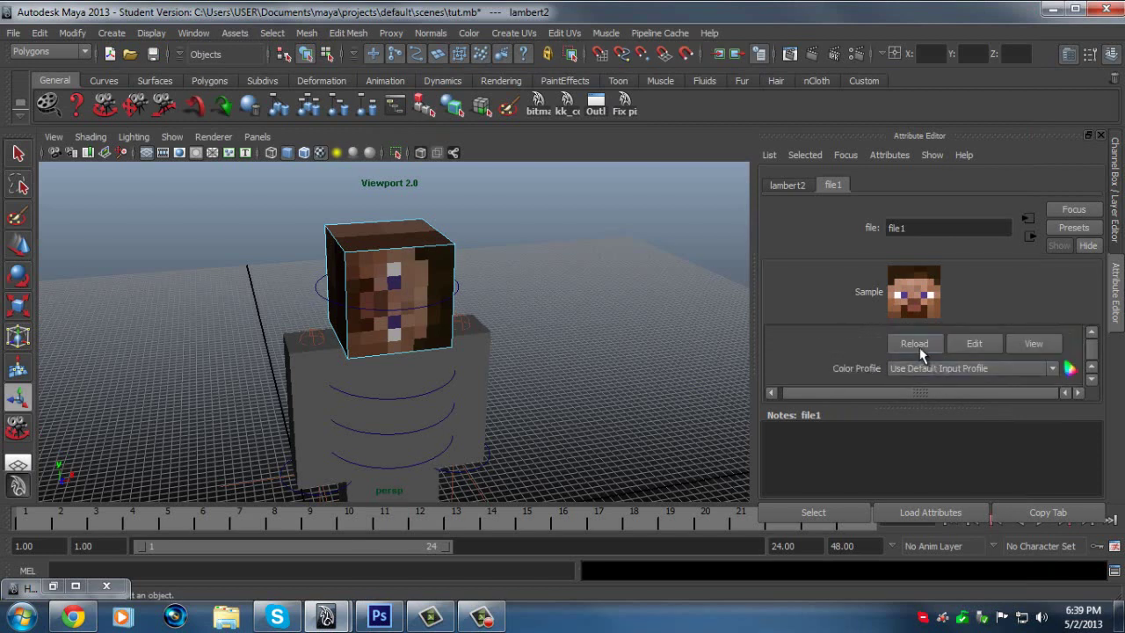
pyautogui.click(919, 348)
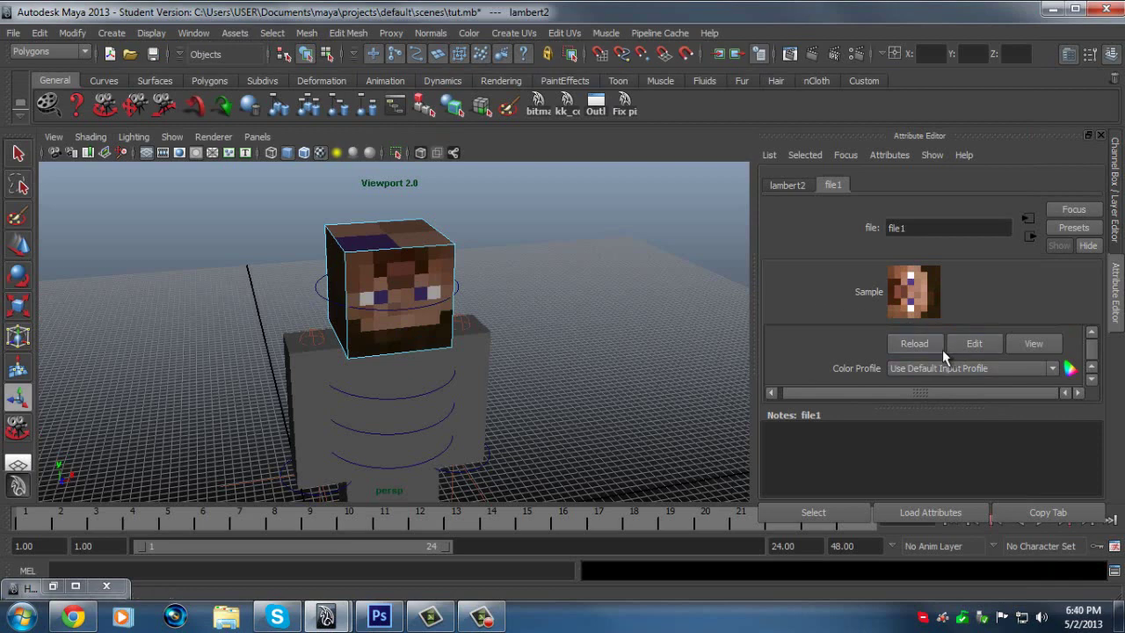
# Switch to Photoshop and rotate the selected face about 90° counterclockwise with Free Transform, applying the transformation.
pyautogui.click(380, 616)
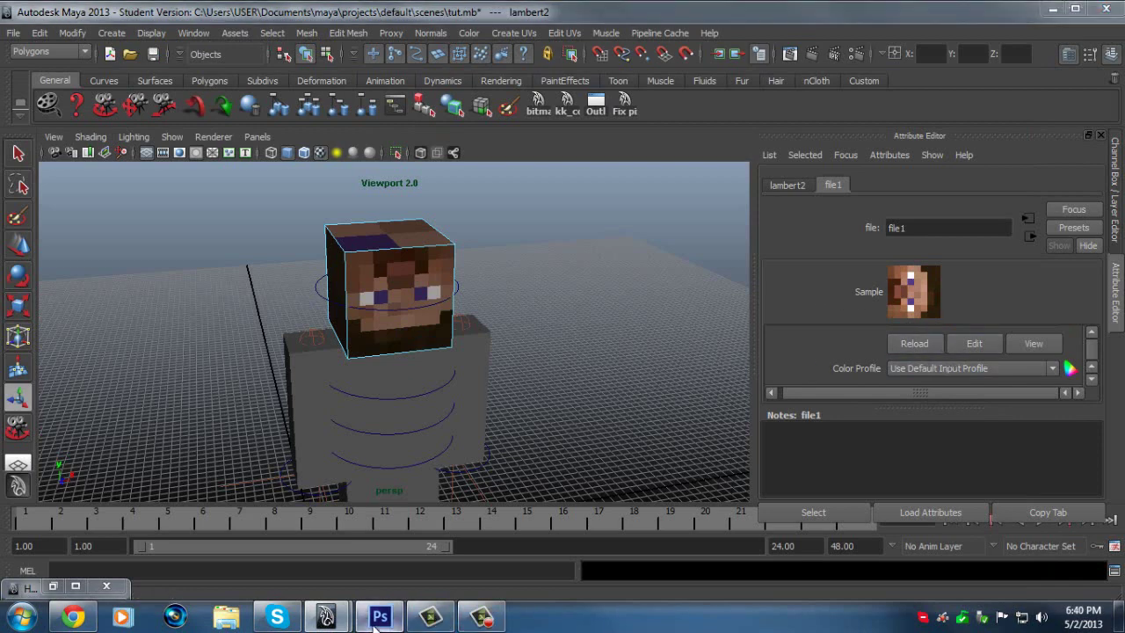
pyautogui.click(16, 105)
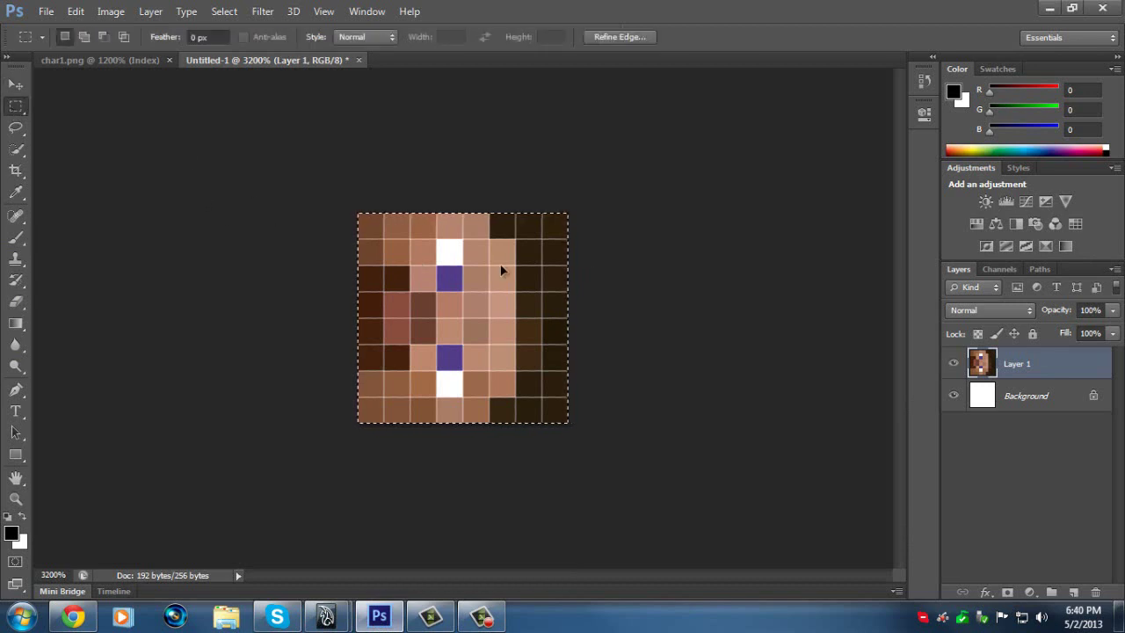
pyautogui.click(73, 12)
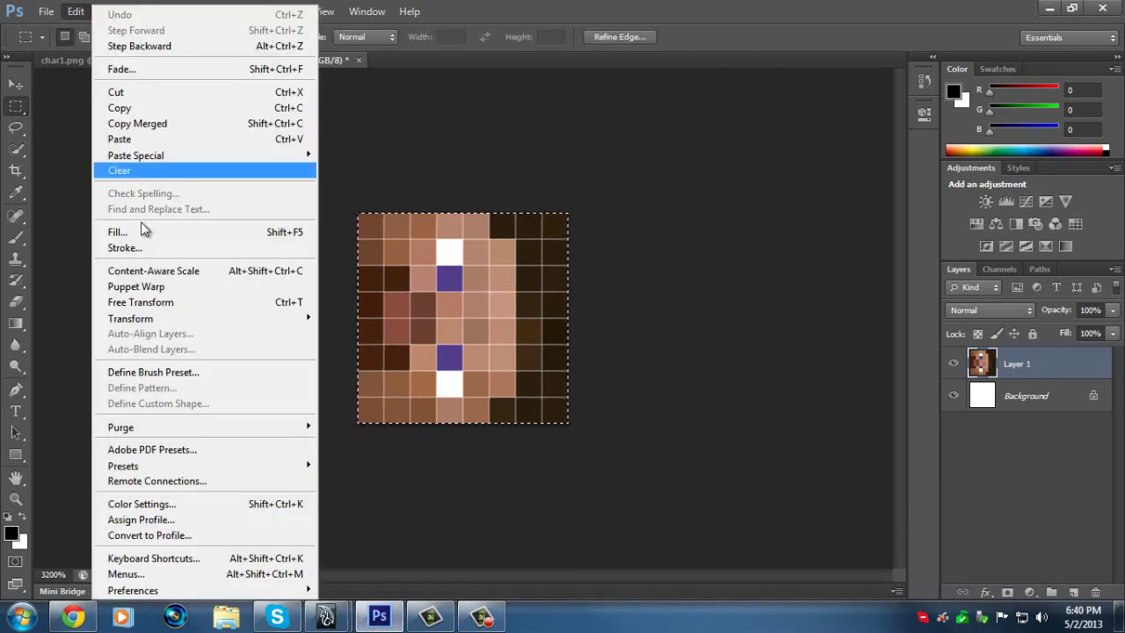
pyautogui.moveTo(156, 322)
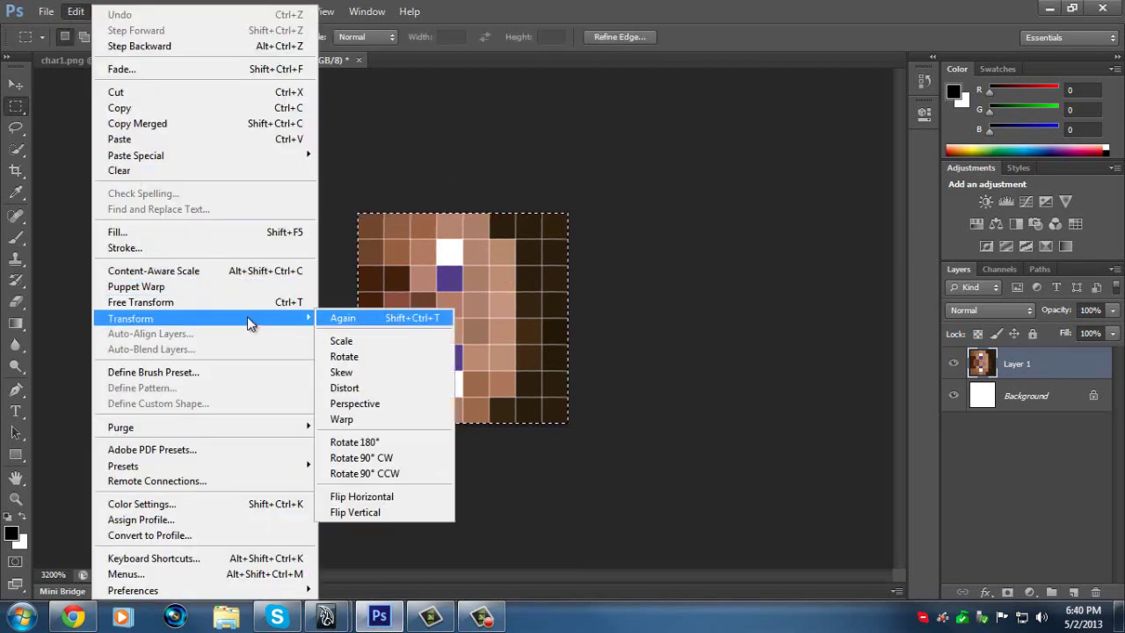
pyautogui.click(153, 301)
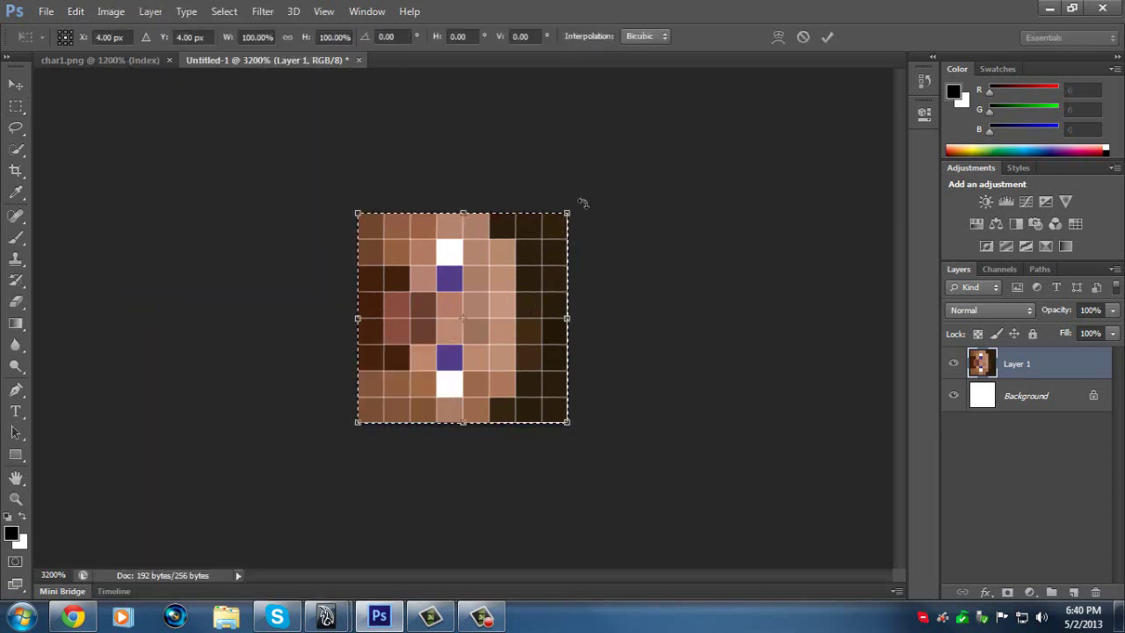
pyautogui.moveTo(580, 203); pyautogui.dragTo(362, 213)
pyautogui.click(13, 86)
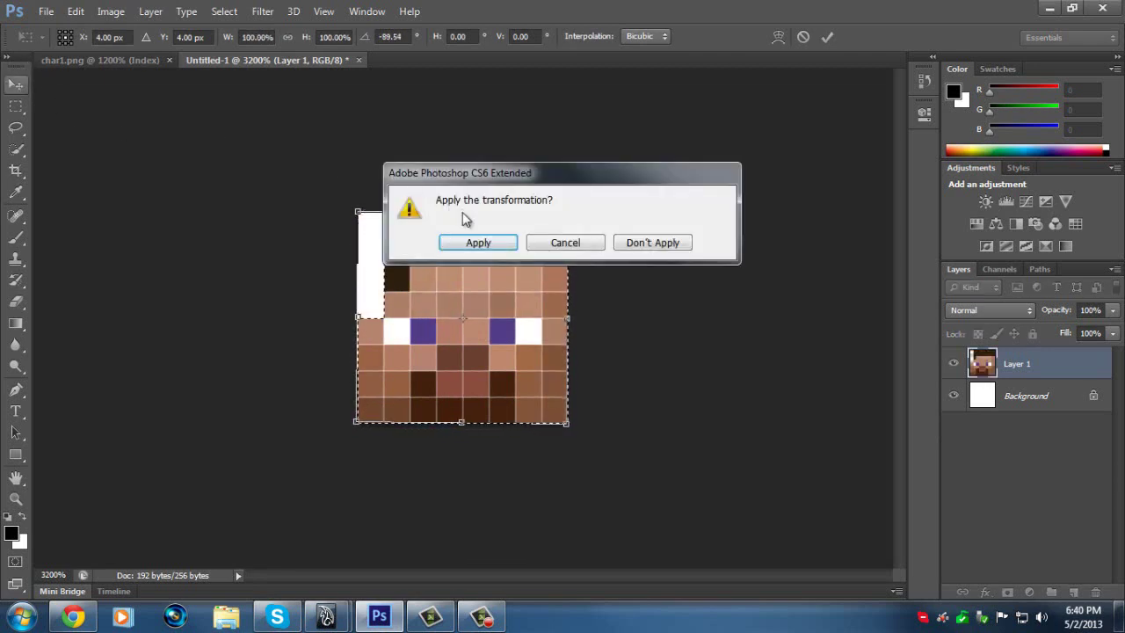
pyautogui.click(469, 246)
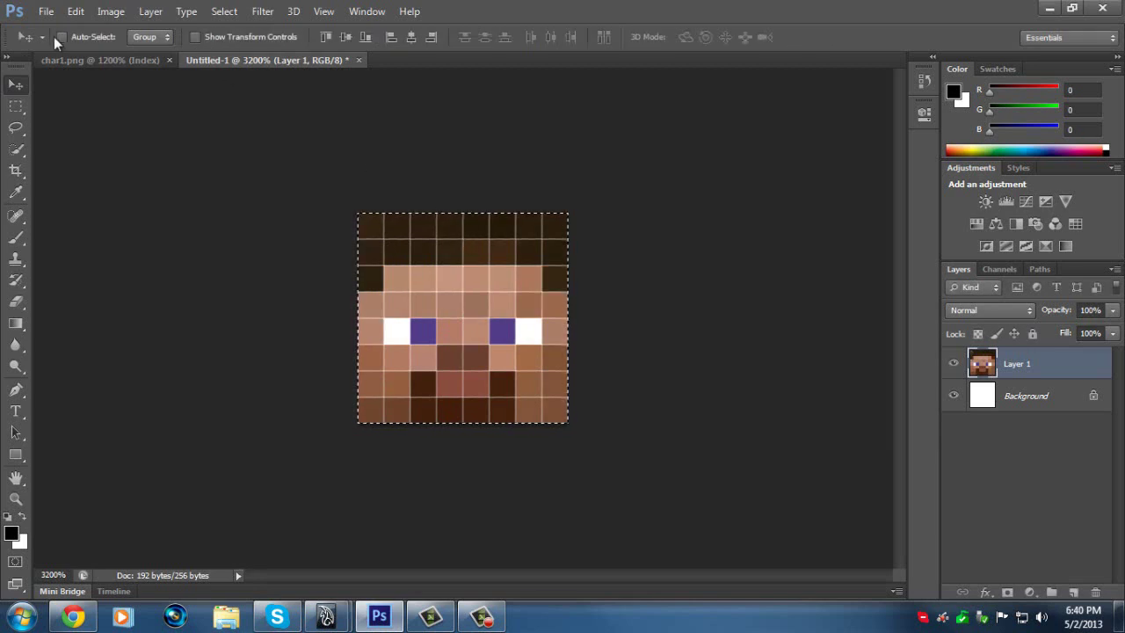
# Save the upright face in JPEG format as steve head tut.jpg, replacing the existing file.
pyautogui.click(45, 13)
pyautogui.click(89, 193)
pyautogui.press('BackSpace')
pyautogui.write('ste')
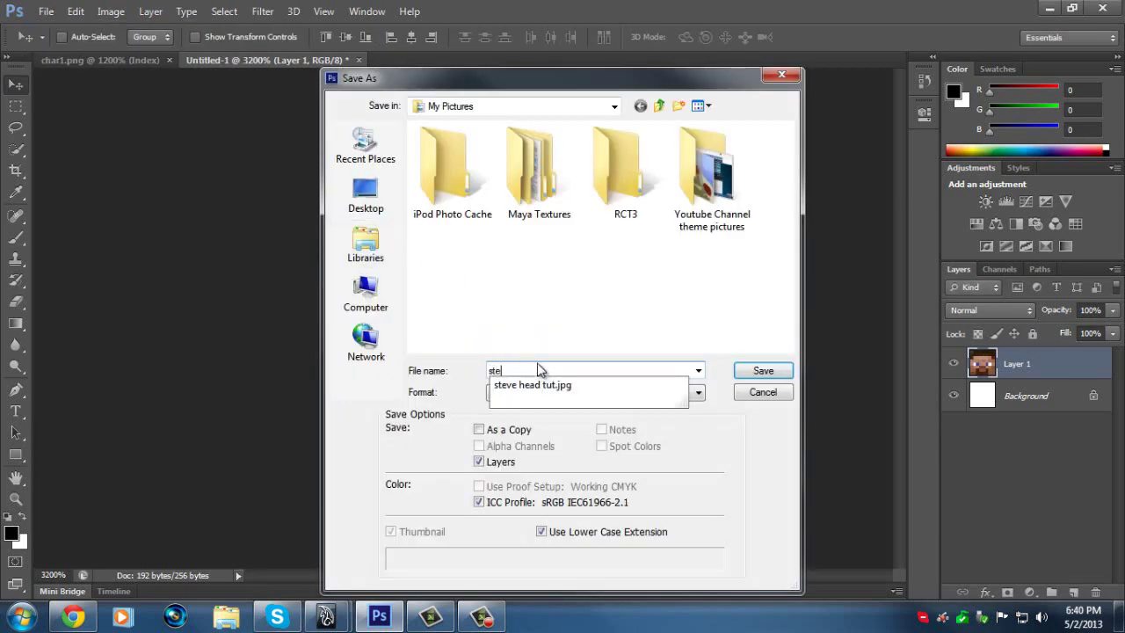
pyautogui.write('ve head tut')
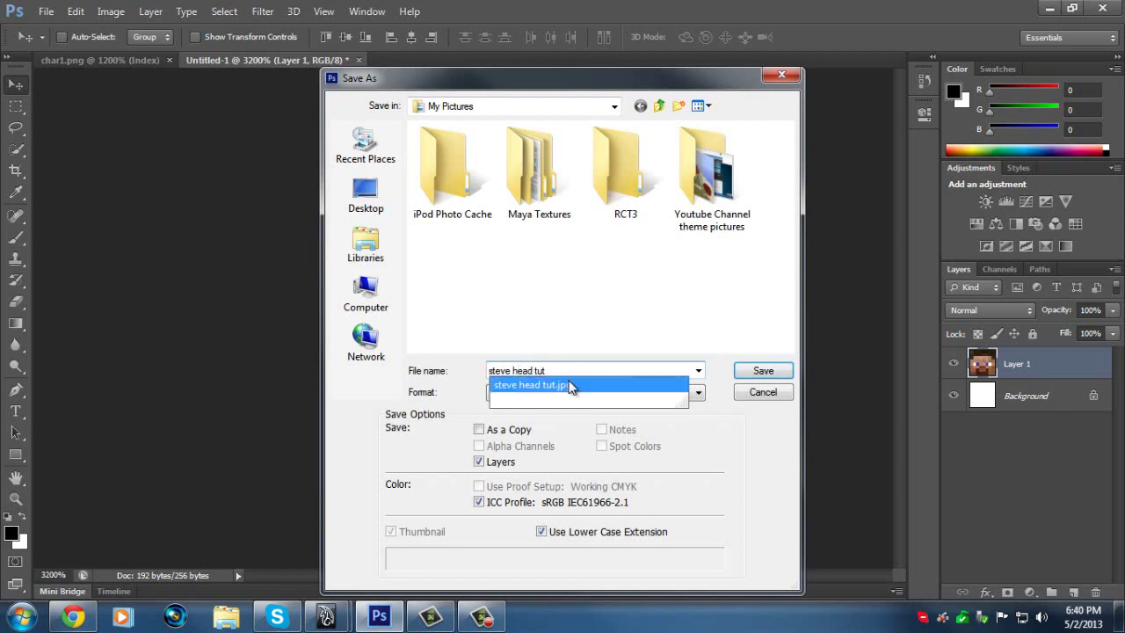
pyautogui.click(650, 394)
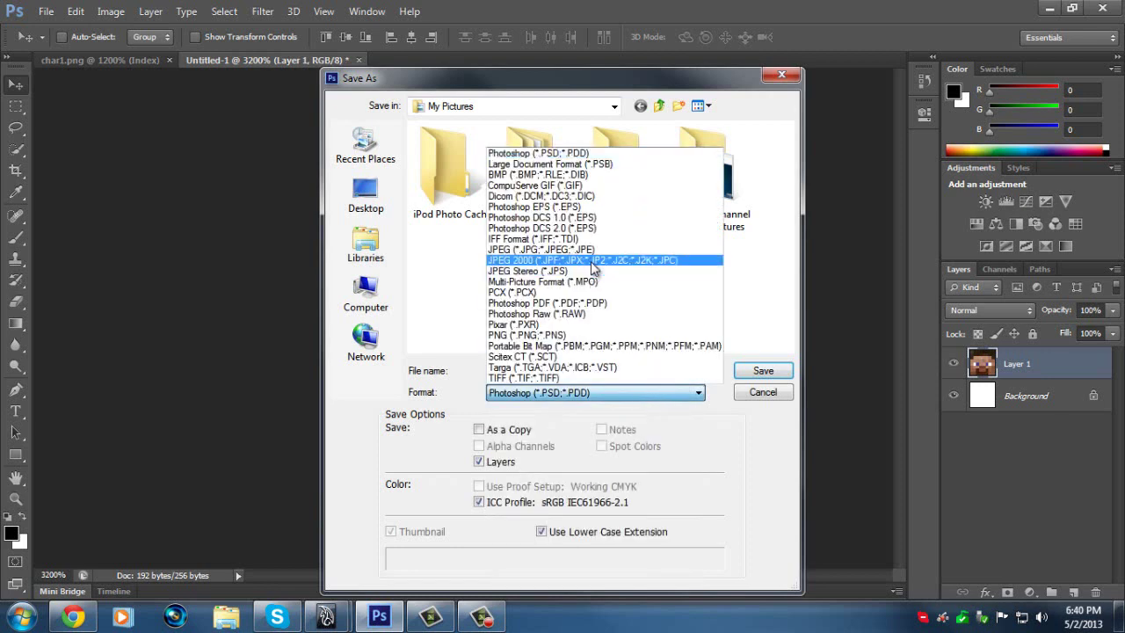
pyautogui.click(563, 250)
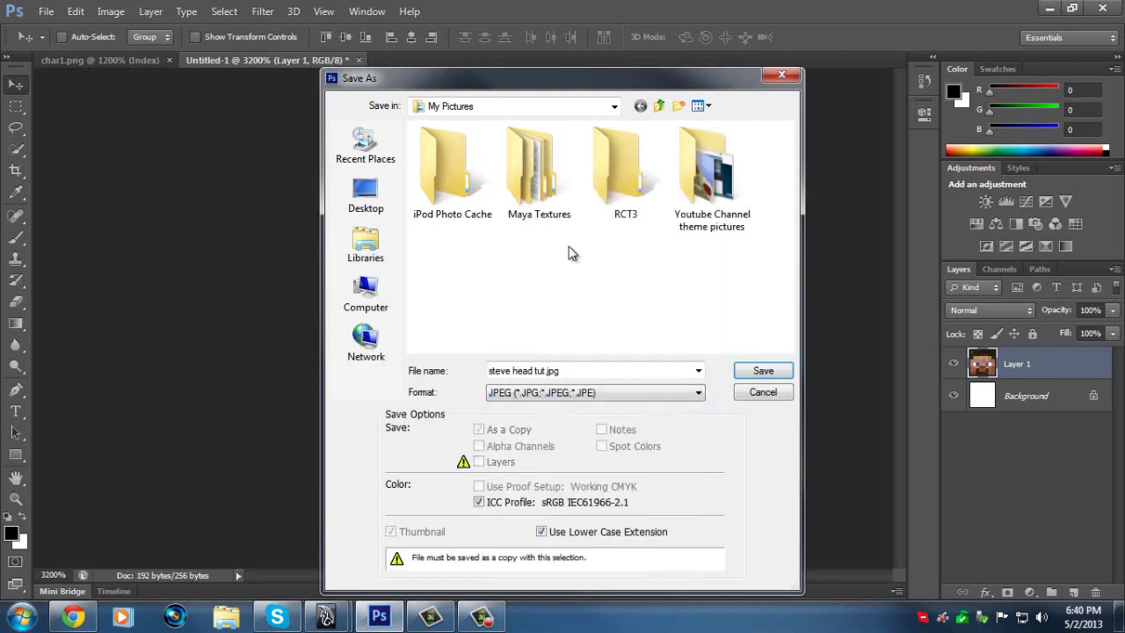
pyautogui.click(763, 371)
pyautogui.click(480, 245)
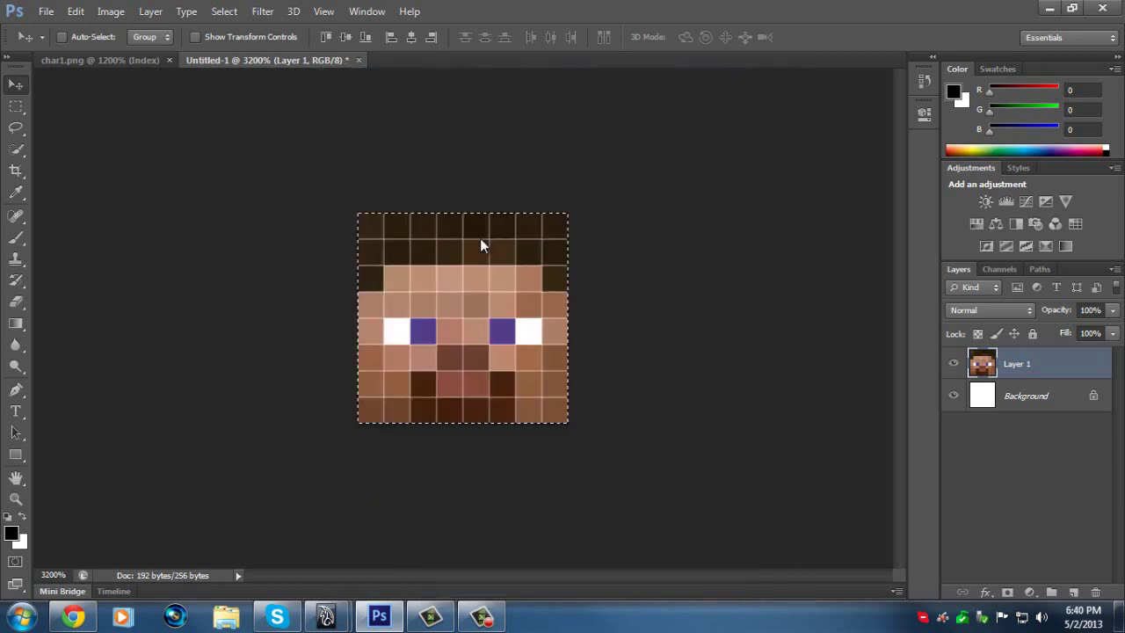
pyautogui.click(665, 151)
# Switch to Maya and reload the file1 texture's image from the resaved upright JPEG.
pyautogui.click(378, 617)
pyautogui.click(916, 344)
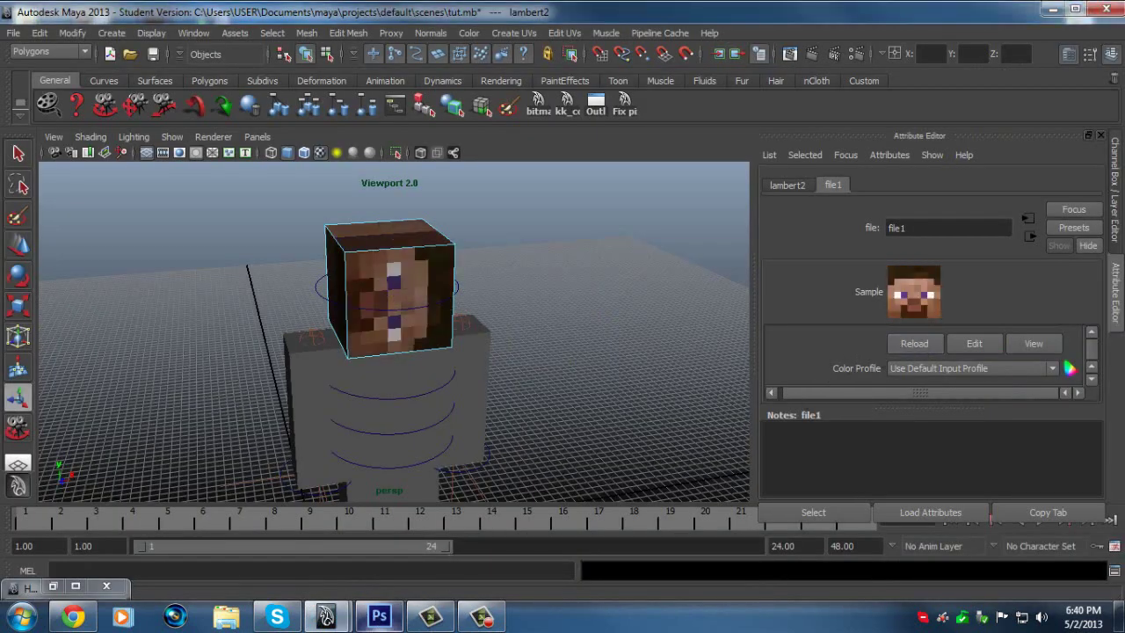
# Return to Photoshop and turn the upright face another 90° or so counterclockwise with Free Transform, applying the transformation.
pyautogui.click(378, 617)
pyautogui.click(75, 11)
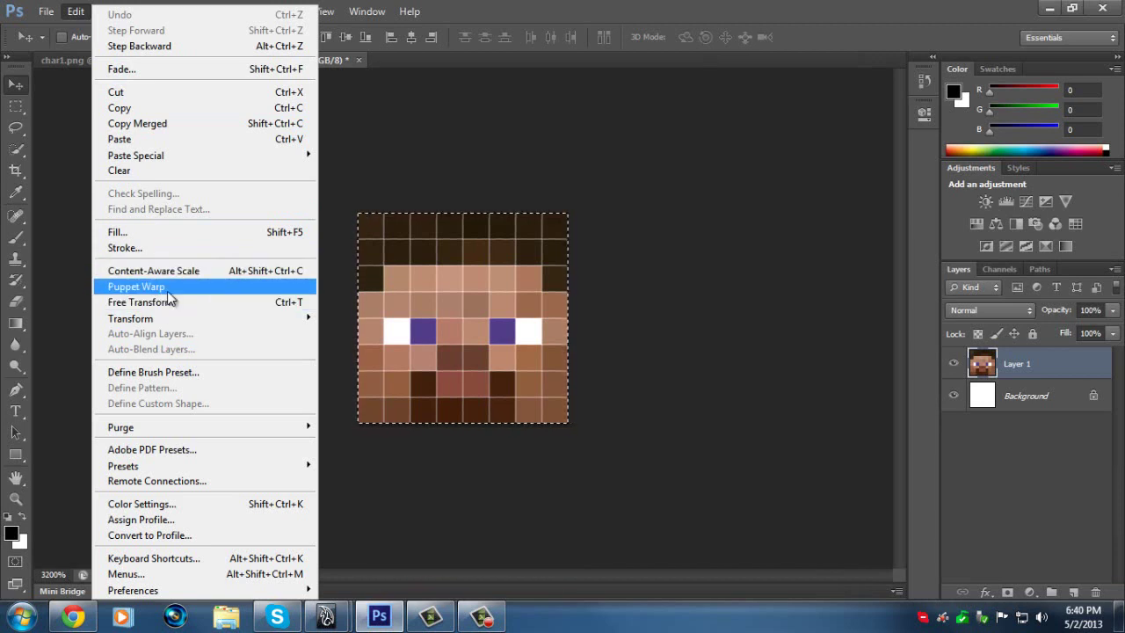
pyautogui.moveTo(160, 322)
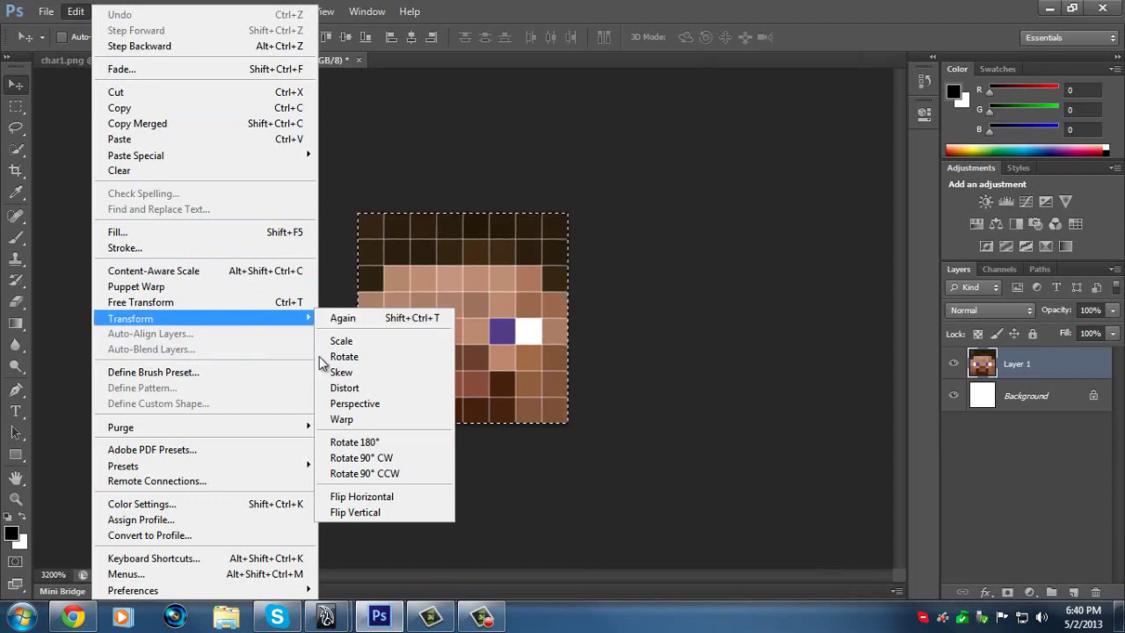
pyautogui.press('Escape')
pyautogui.press('Escape')
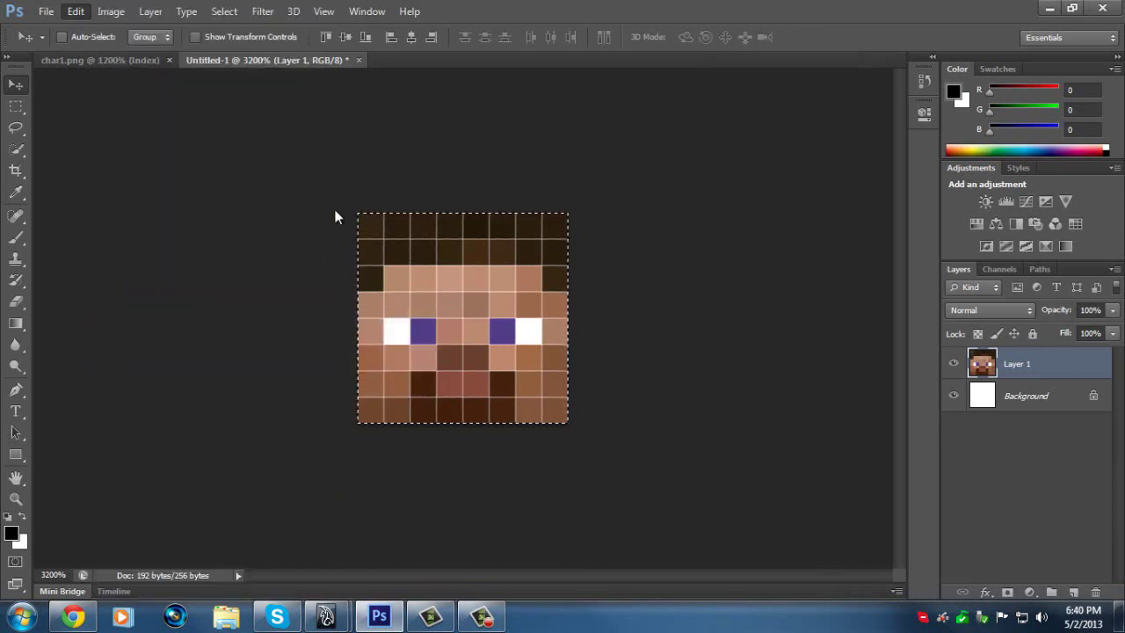
pyautogui.hotkey('ctrl', 't')
pyautogui.moveTo(367, 188); pyautogui.dragTo(327, 428)
pyautogui.click(15, 85)
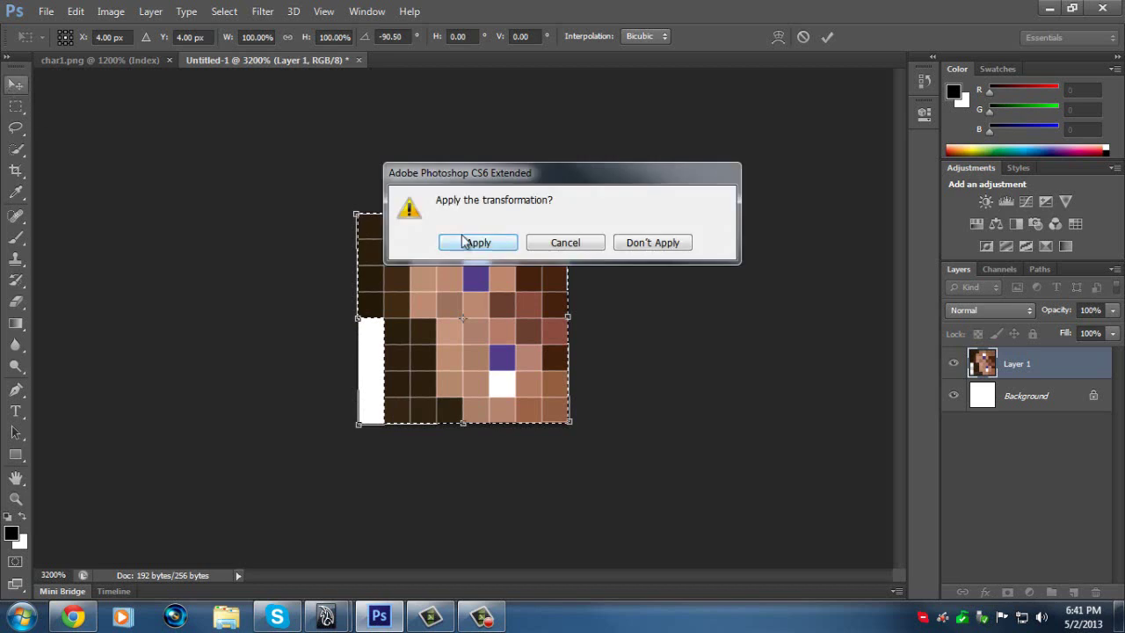
pyautogui.click(464, 242)
# Save the rotated face in JPEG format as steve head tut.jpg, replacing the existing file.
pyautogui.click(45, 11)
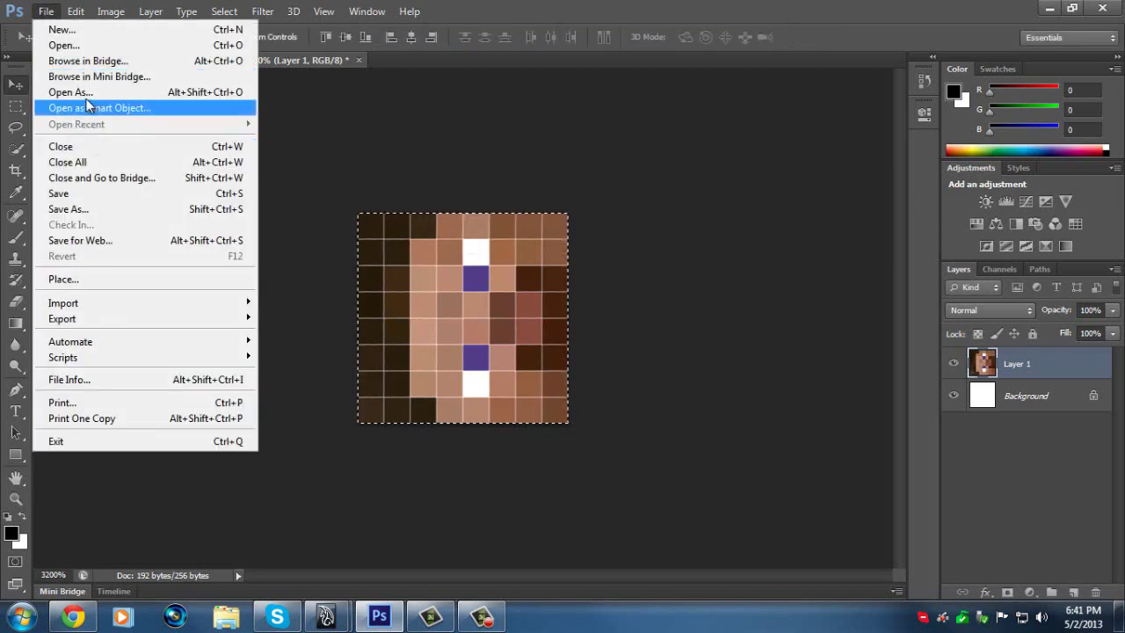
pyautogui.click(98, 194)
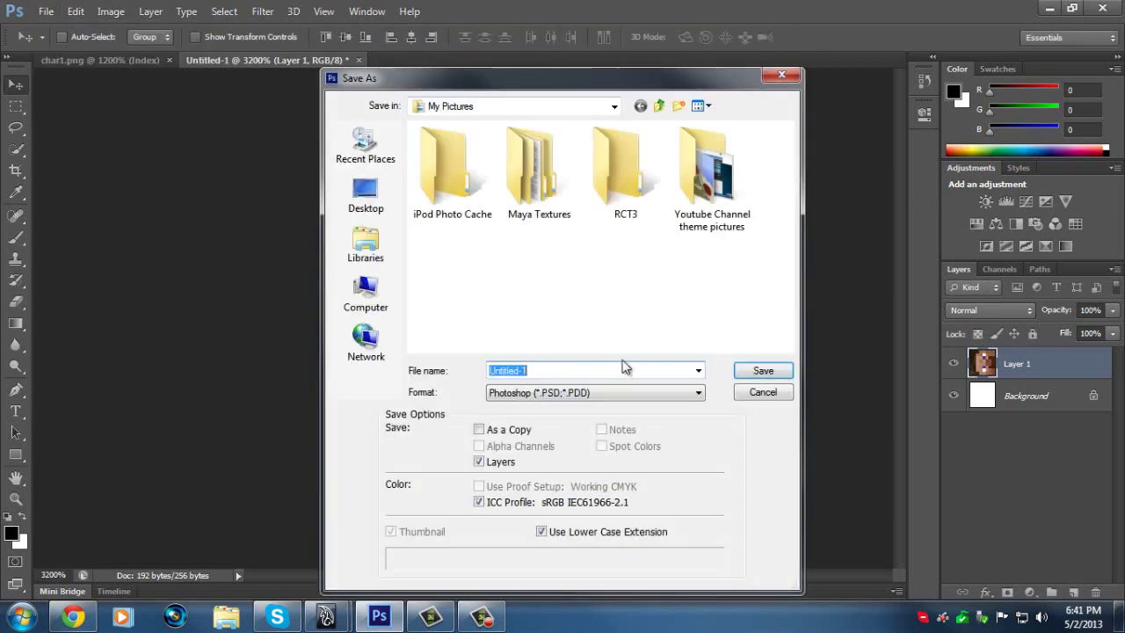
pyautogui.write('st')
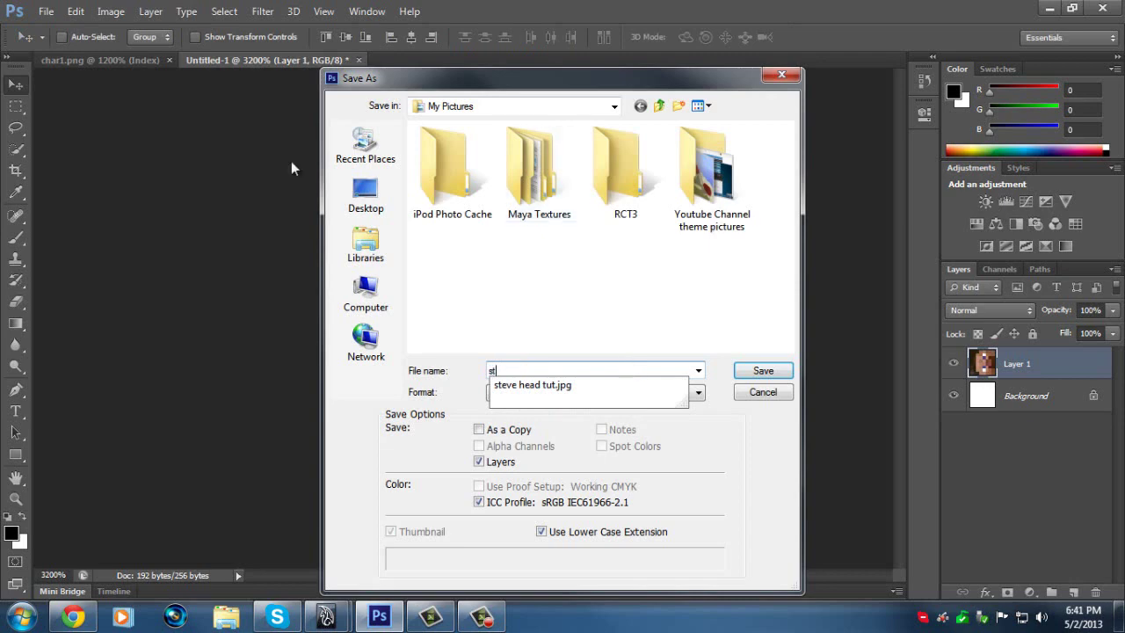
pyautogui.click(563, 385)
pyautogui.click(629, 394)
pyautogui.click(563, 249)
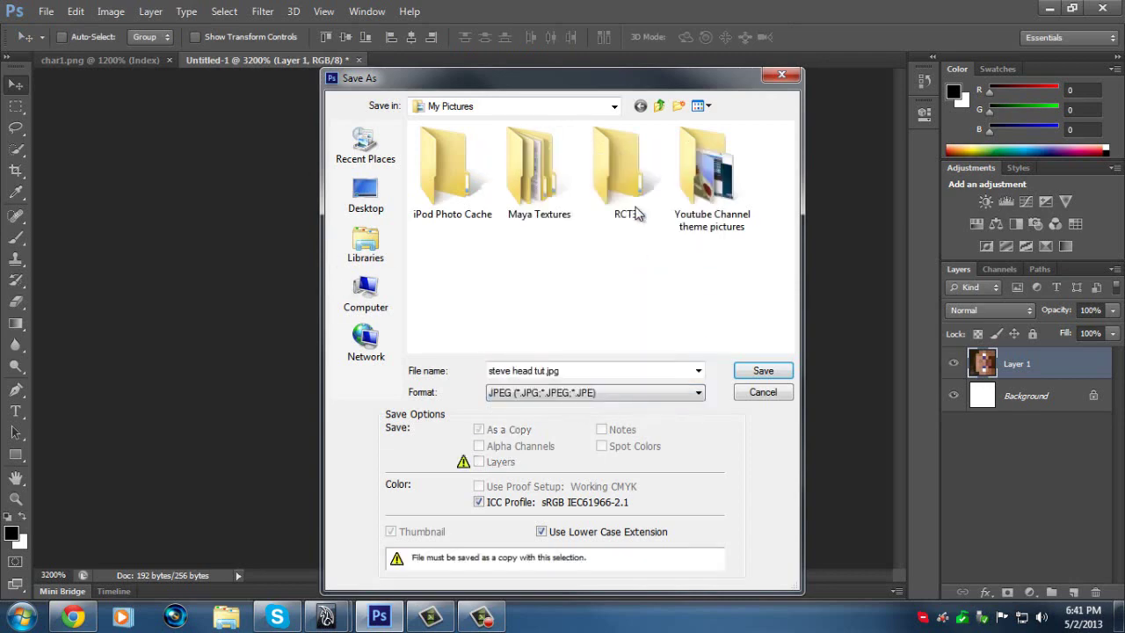
pyautogui.click(743, 370)
pyautogui.click(482, 242)
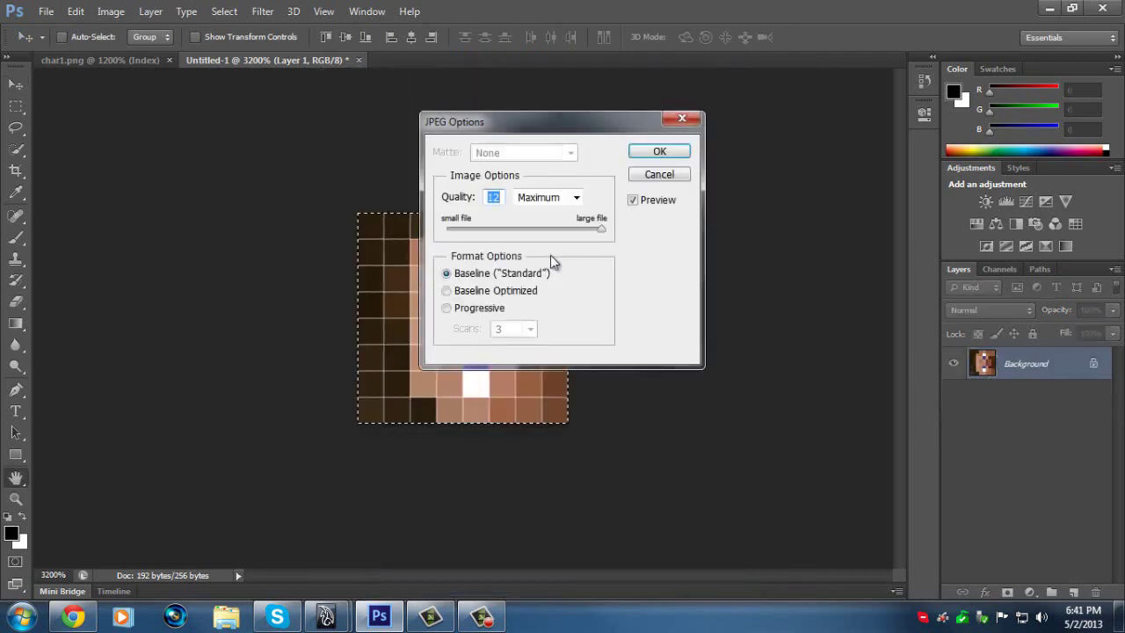
pyautogui.click(650, 174)
# Switch to Maya and reload the file1 texture's image from the newly rotated JPEG.
pyautogui.moveTo(339, 626)
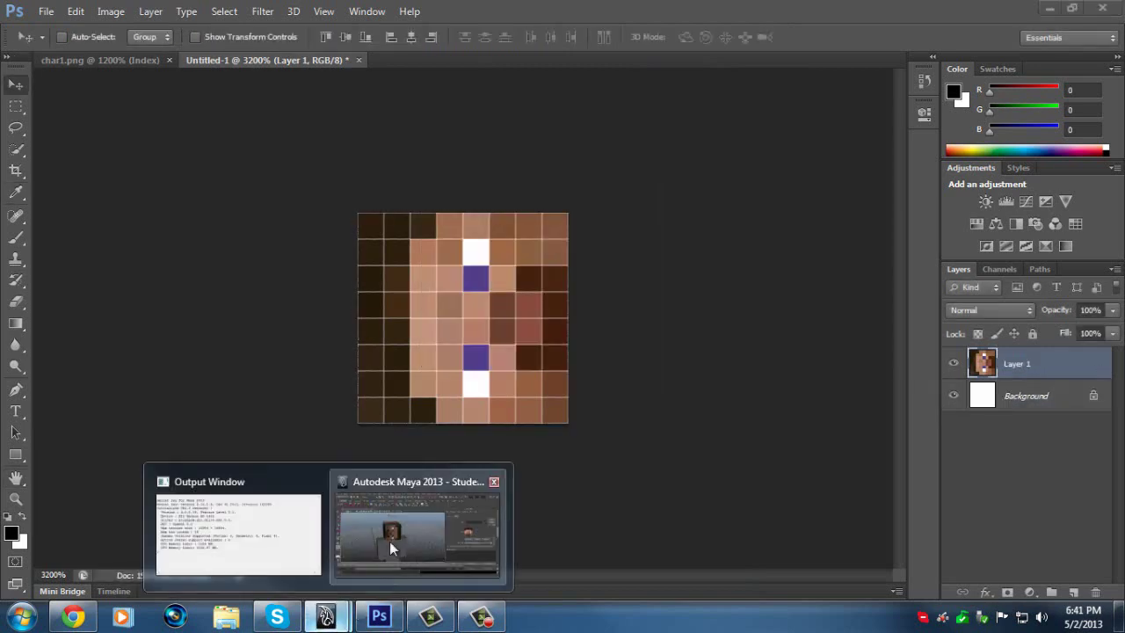
pyautogui.click(390, 542)
pyautogui.click(914, 344)
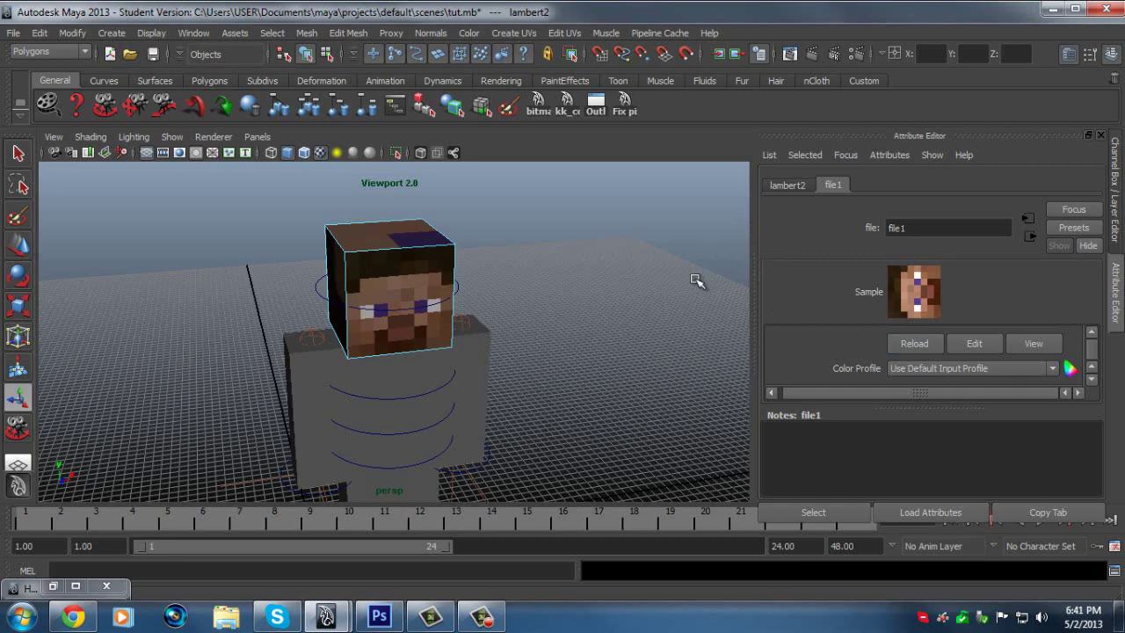
# Examine how the reloaded face texture sits on the head, and look over the character's body.
pyautogui.scroll(-3, 610, 230)
pyautogui.scroll(4, 603, 246)
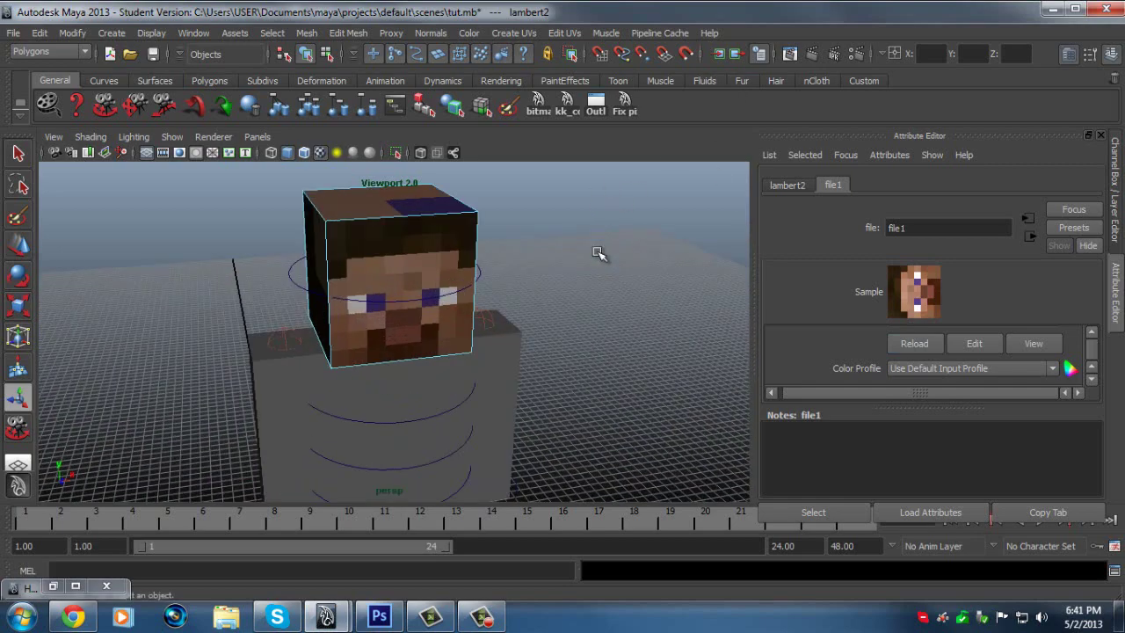
pyautogui.scroll(-1, 603, 255)
pyautogui.keyDown('alt'); pyautogui.moveTo(269, 322); pyautogui.dragTo(271, 202); pyautogui.keyUp('alt')
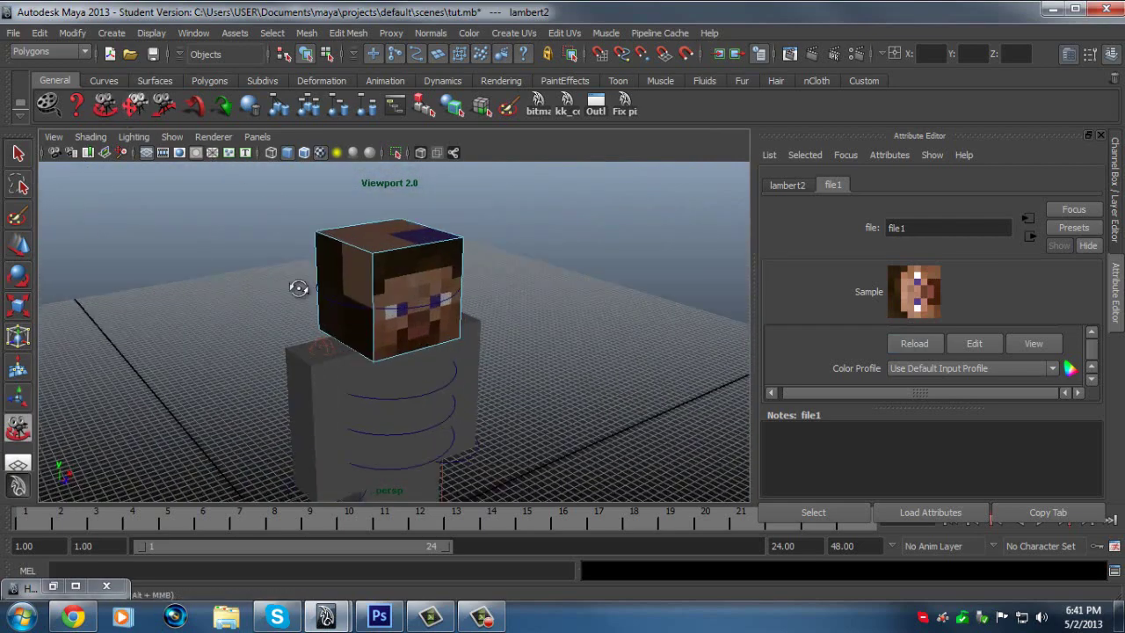
pyautogui.keyDown('alt'); pyautogui.moveTo(299, 290); pyautogui.dragTo(347, 280, button='middle'); pyautogui.keyUp('alt')
pyautogui.scroll(3, 360, 280)
pyautogui.scroll(-4, 383, 326)
pyautogui.keyDown('alt'); pyautogui.moveTo(395, 375); pyautogui.dragTo(132, 228, button='middle'); pyautogui.keyUp('alt')
pyautogui.scroll(4, 390, 372)
pyautogui.scroll(-3, 375, 356)
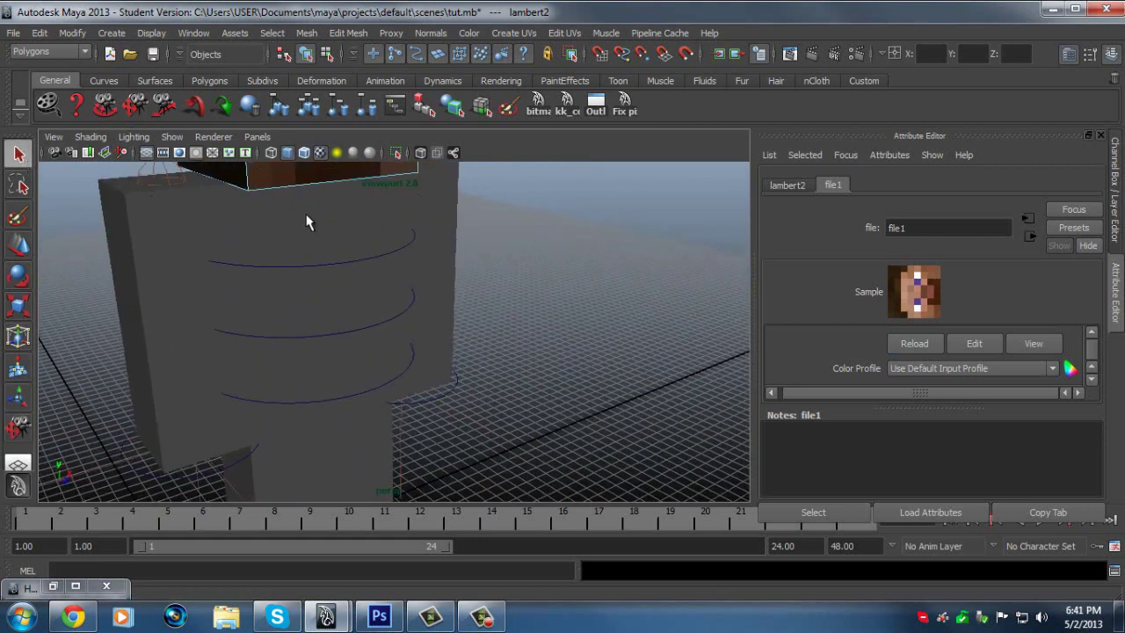
# Pick through the arm mesh and nearby joints, then ready the shoulder joint for the Rotate tool.
pyautogui.click(292, 238)
pyautogui.click(146, 243)
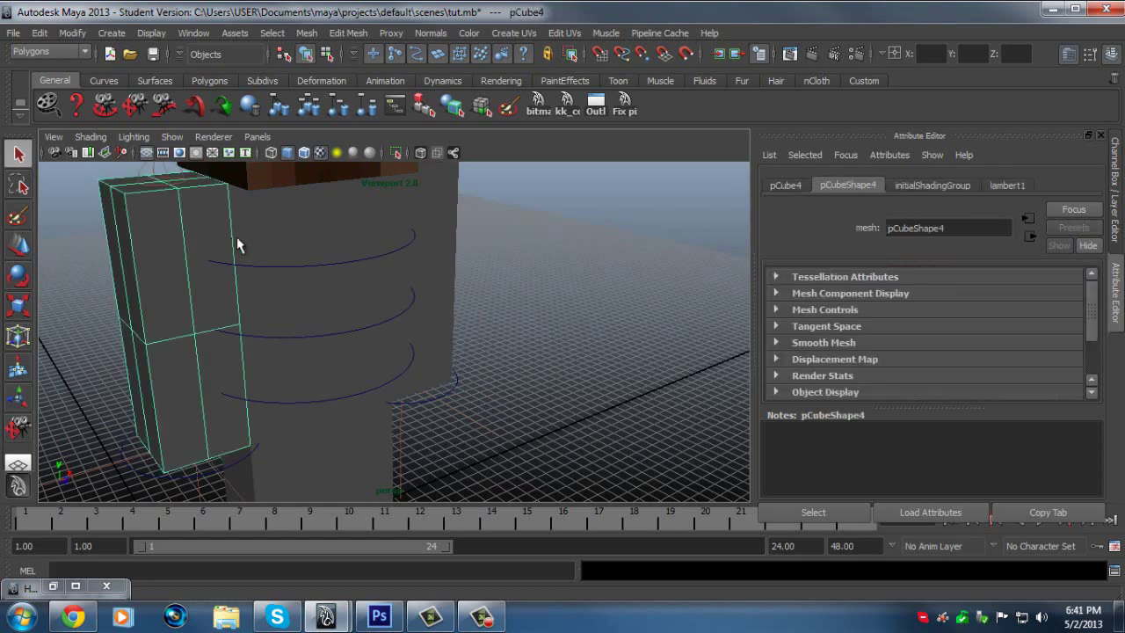
pyautogui.click(277, 246)
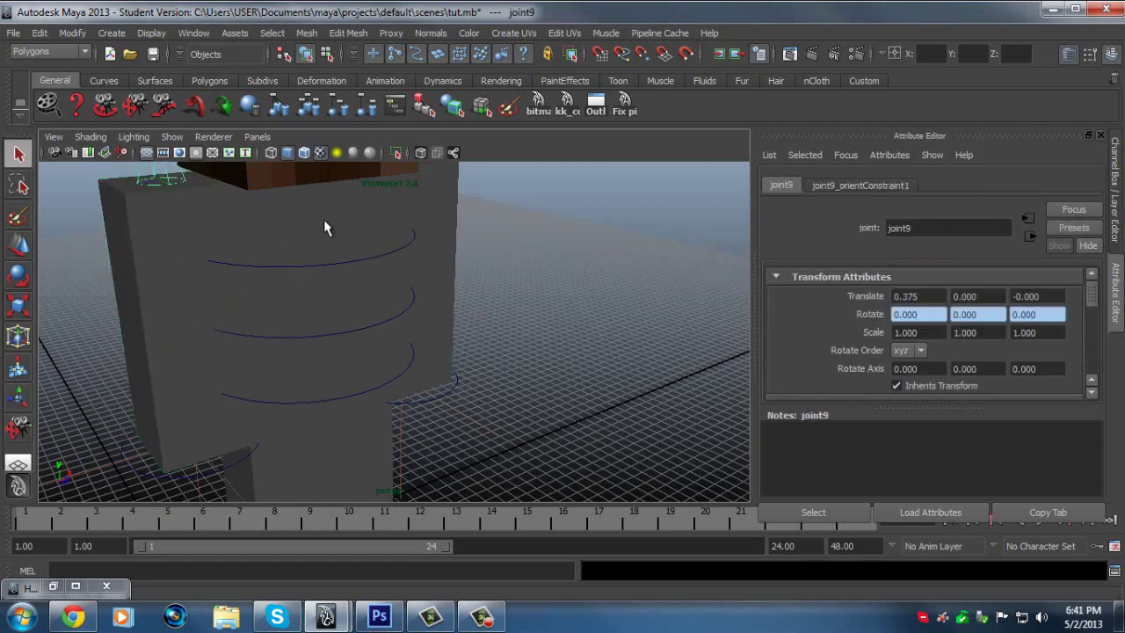
pyautogui.click(646, 327)
pyautogui.click(211, 266)
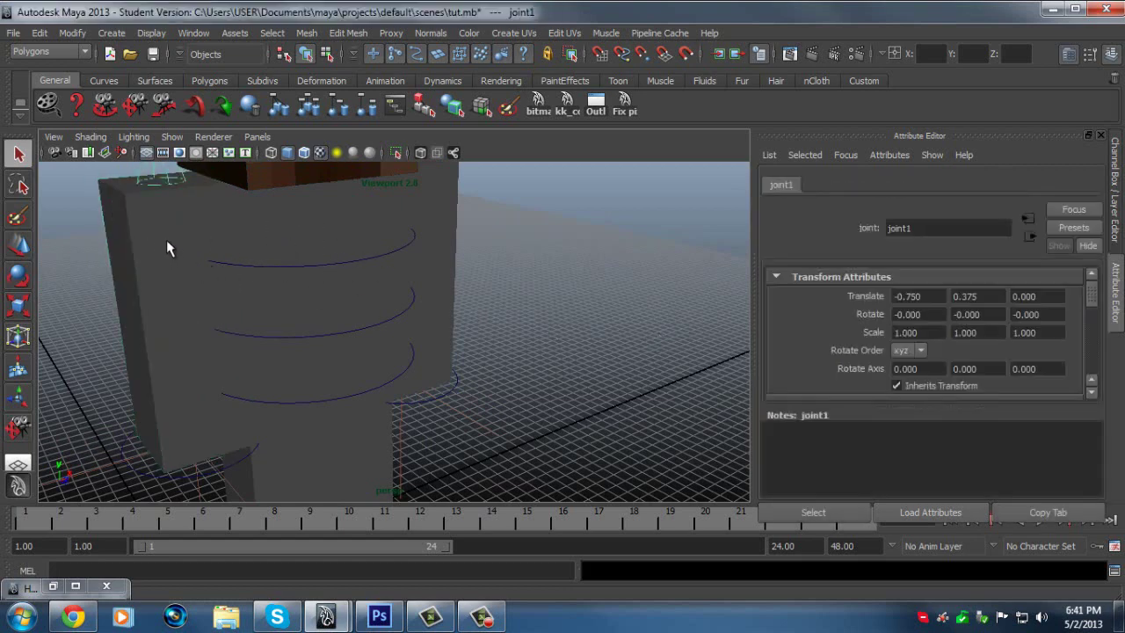
pyautogui.click(17, 276)
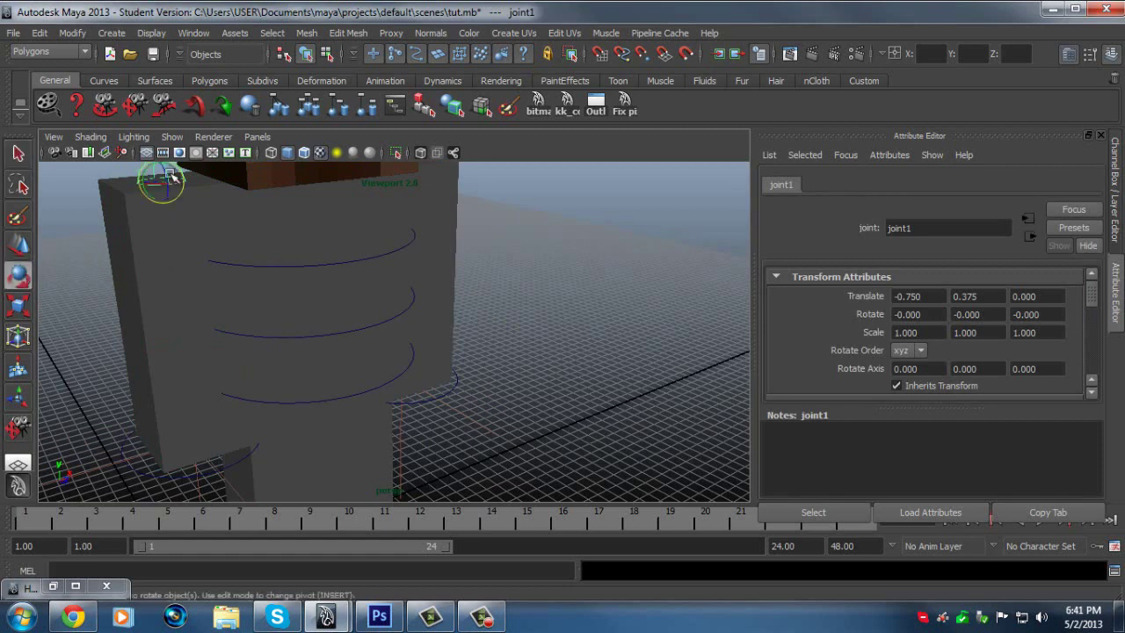
# Examine the arm rig by selecting its shoulder joint, the head control and the hand control in turn.
pyautogui.scroll(-5, 203, 220)
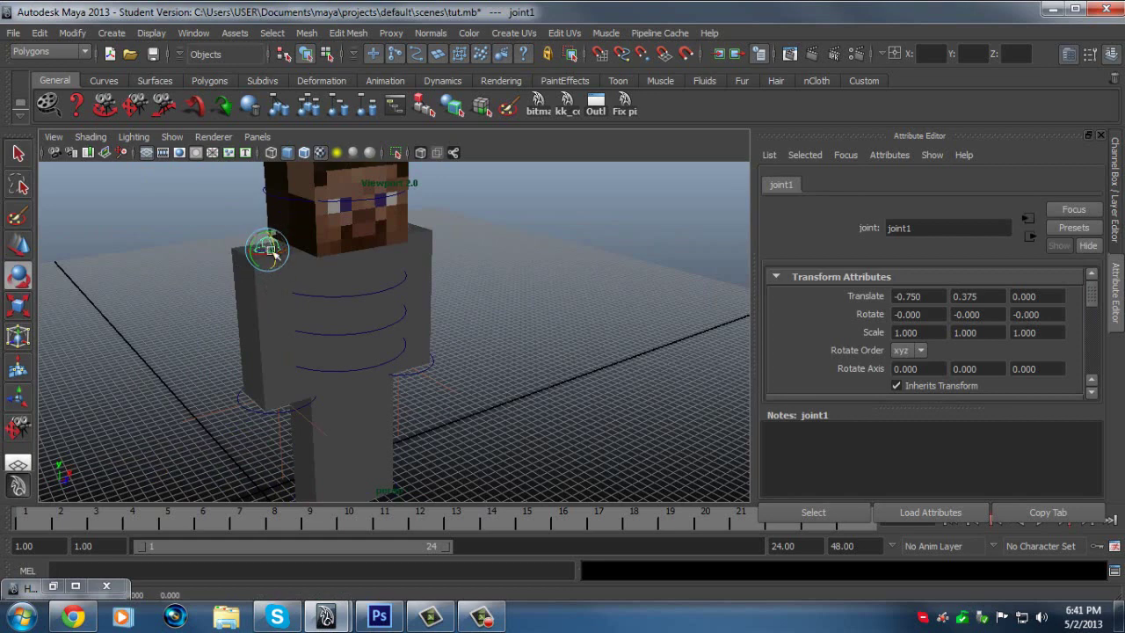
pyautogui.click(277, 268)
pyautogui.click(264, 248)
pyautogui.moveTo(264, 247); pyautogui.dragTo(304, 246, button='right')
pyautogui.click(203, 200)
pyautogui.moveTo(203, 200); pyautogui.dragTo(200, 232, button='right')
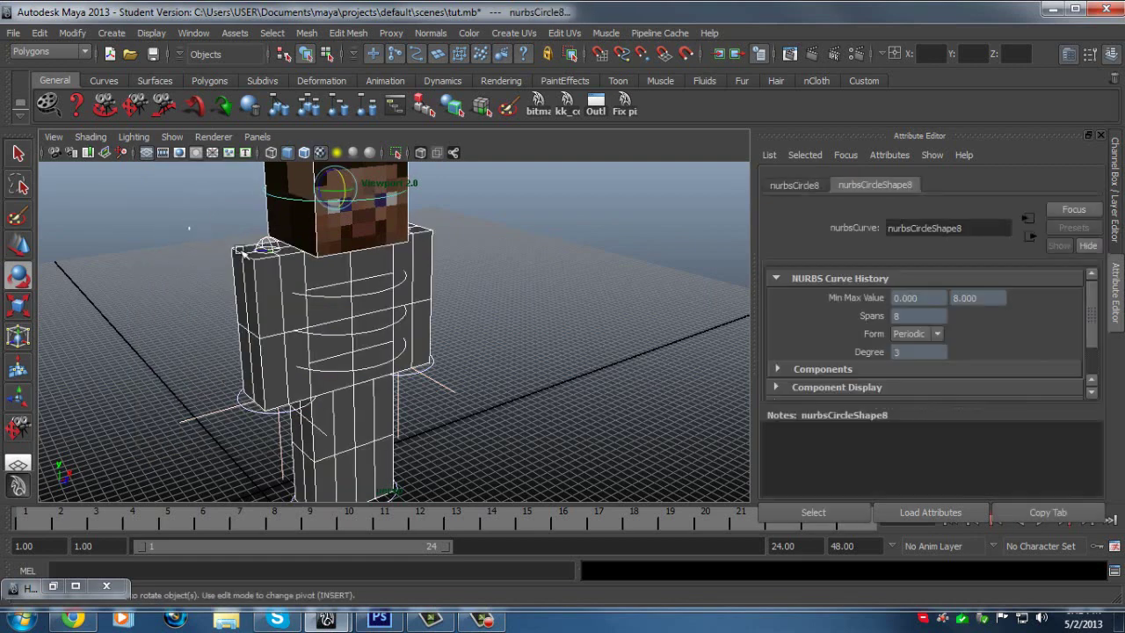
pyautogui.click(189, 229)
pyautogui.click(268, 249)
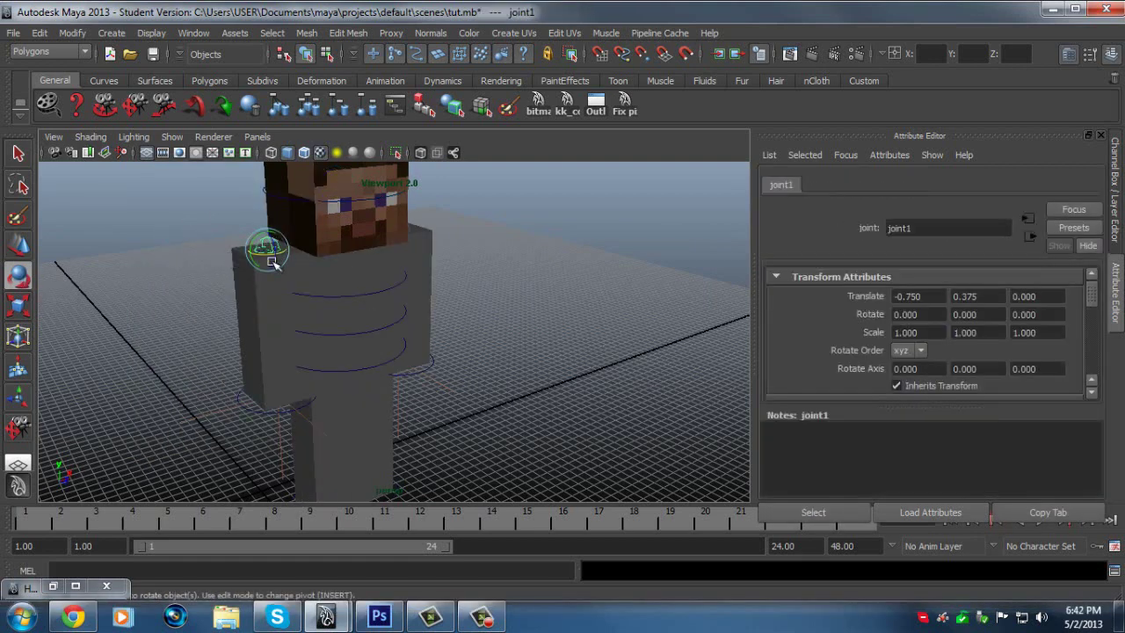
pyautogui.click(250, 409)
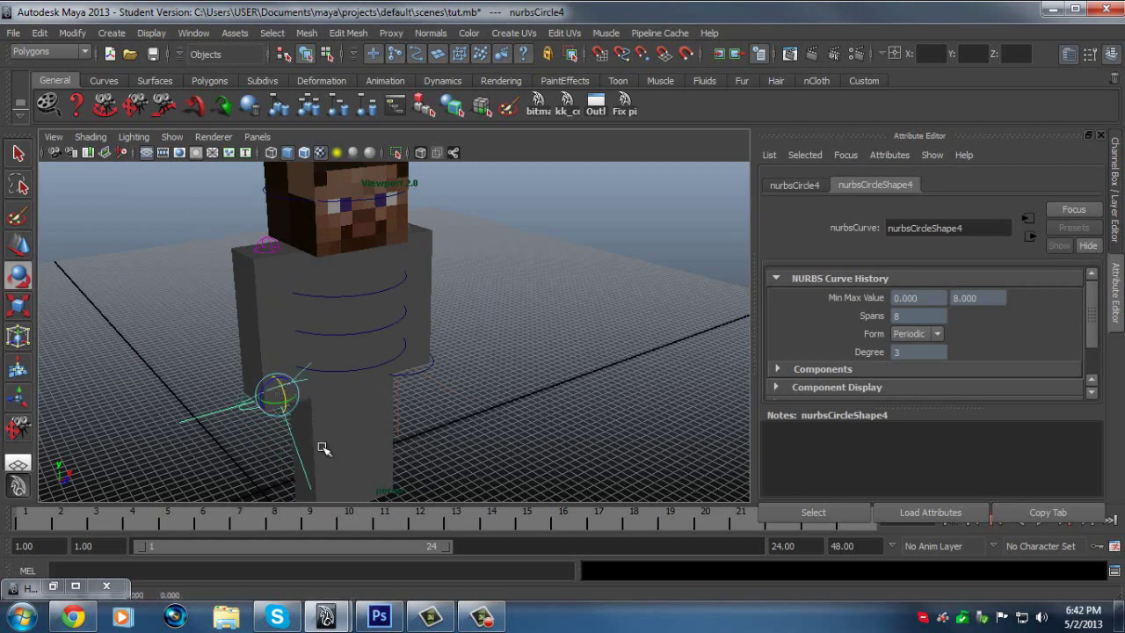
pyautogui.click(274, 352)
pyautogui.click(268, 250)
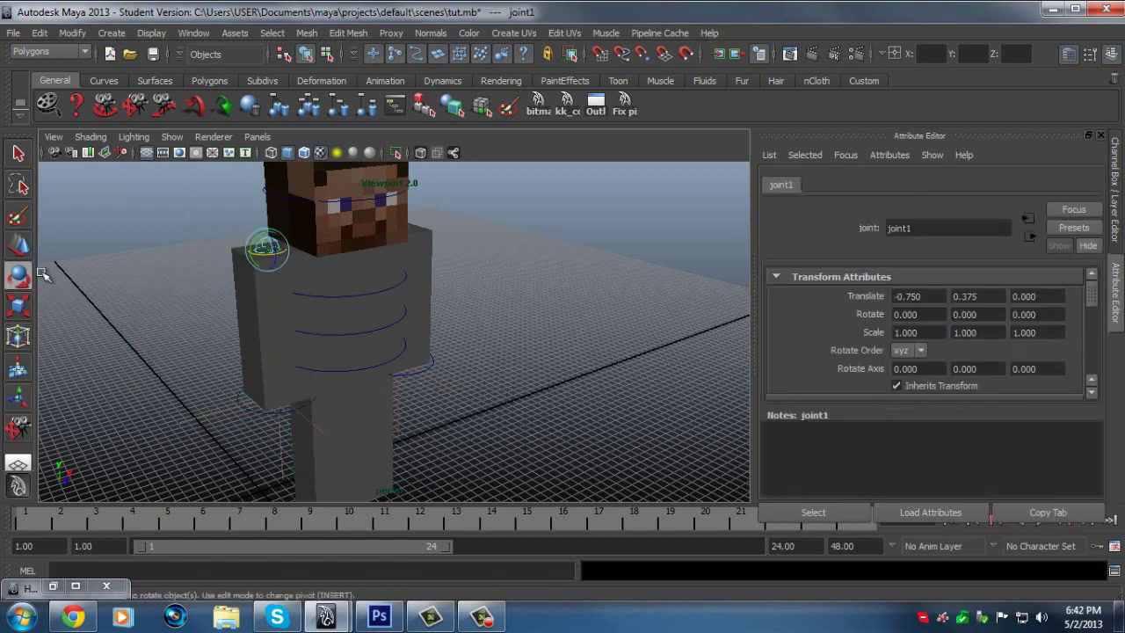
pyautogui.click(246, 249)
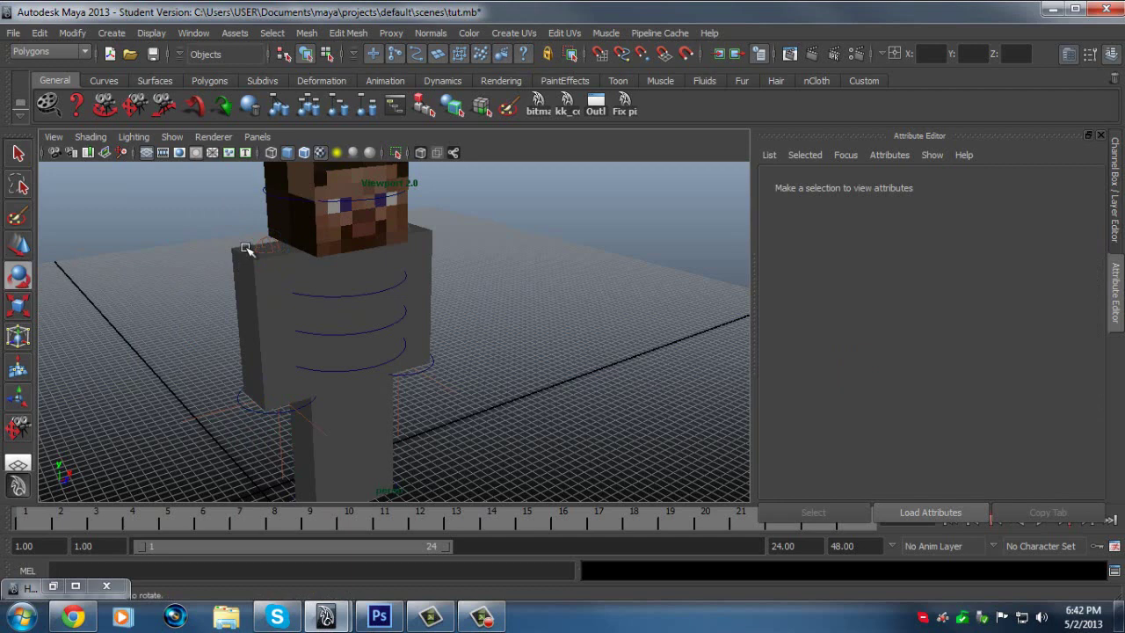
pyautogui.click(318, 323)
# Move the arm mesh away from the body to expose its joints, and select the chest control and torso.
pyautogui.click(253, 313)
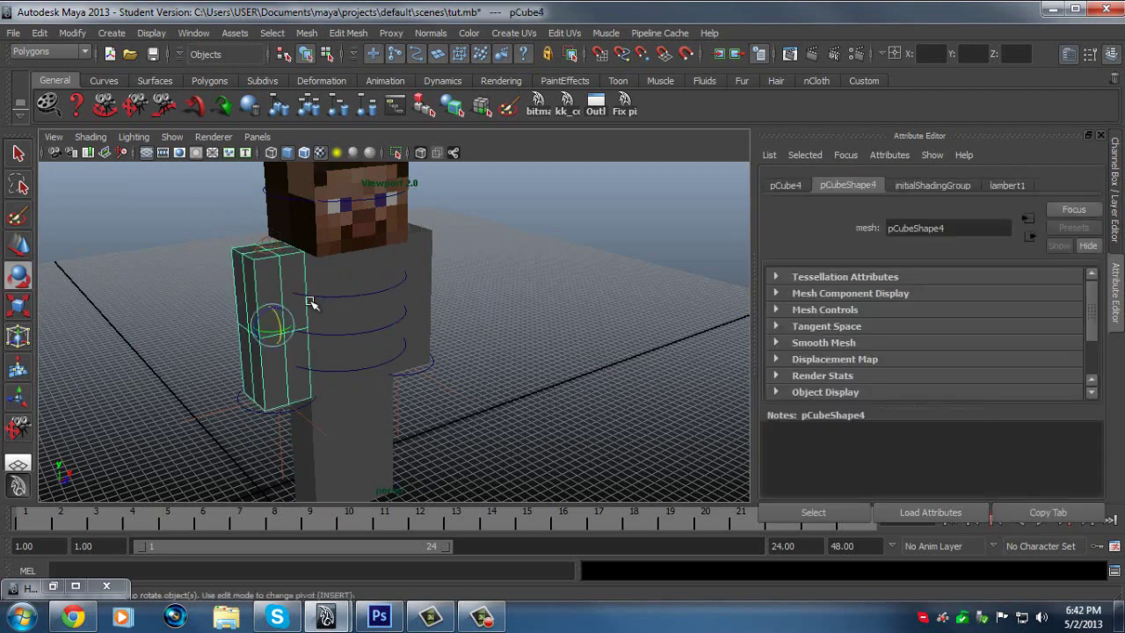
pyautogui.scroll(5, 314, 352)
pyautogui.scroll(-3, 162, 259)
pyautogui.click(10, 245)
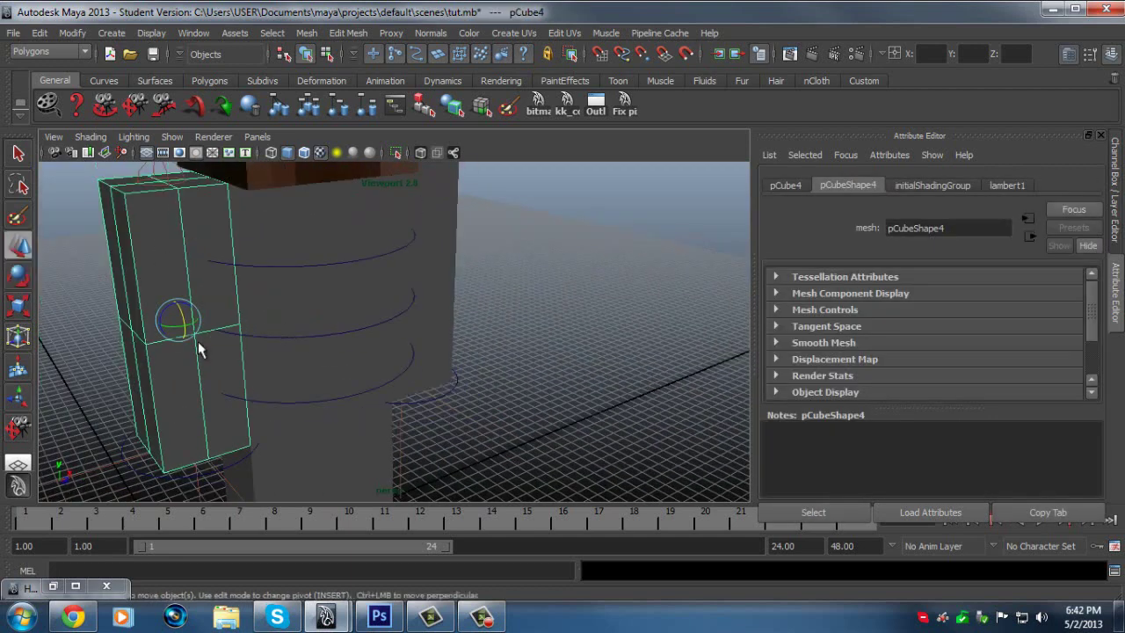
pyautogui.scroll(-3, 276, 343)
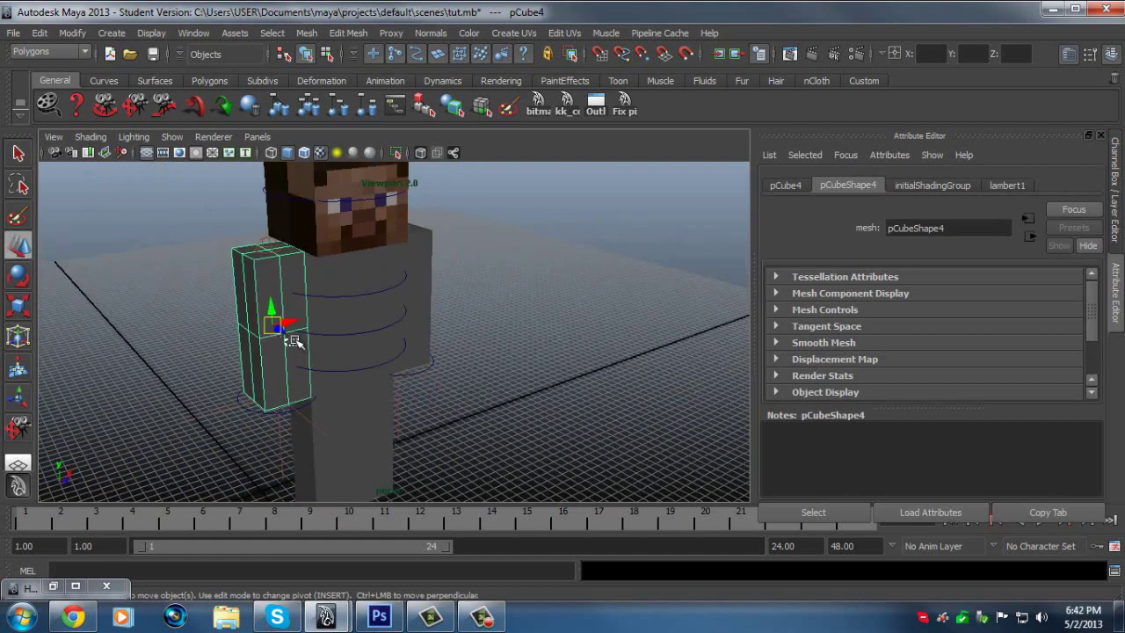
pyautogui.click(288, 324)
pyautogui.click(254, 306)
pyautogui.moveTo(270, 327); pyautogui.dragTo(180, 306)
pyautogui.click(299, 295)
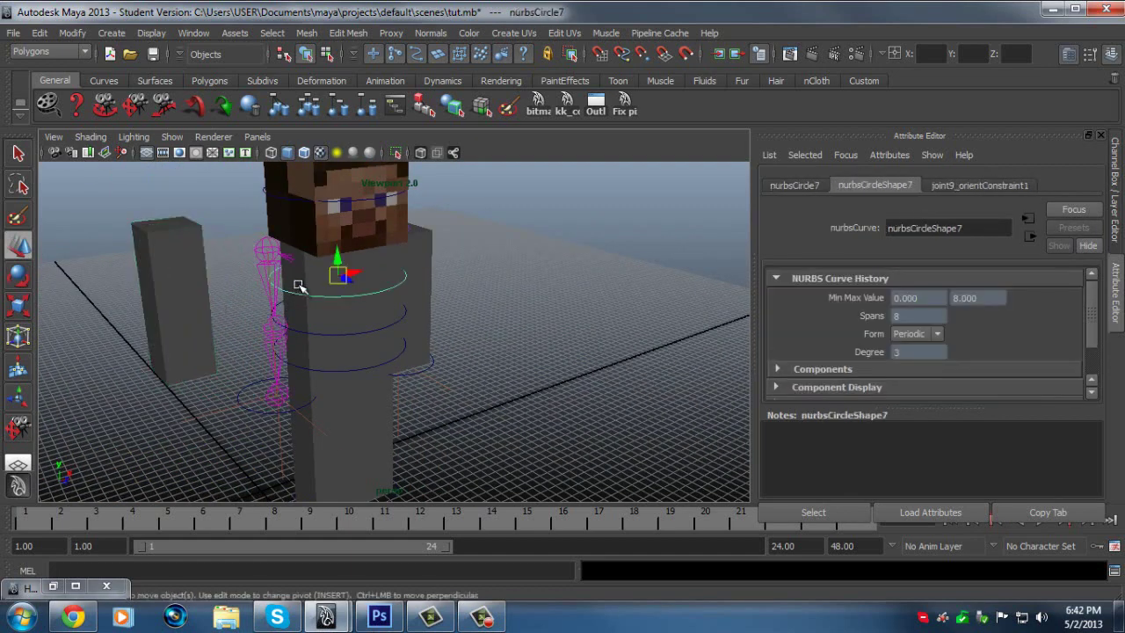
pyautogui.click(296, 287)
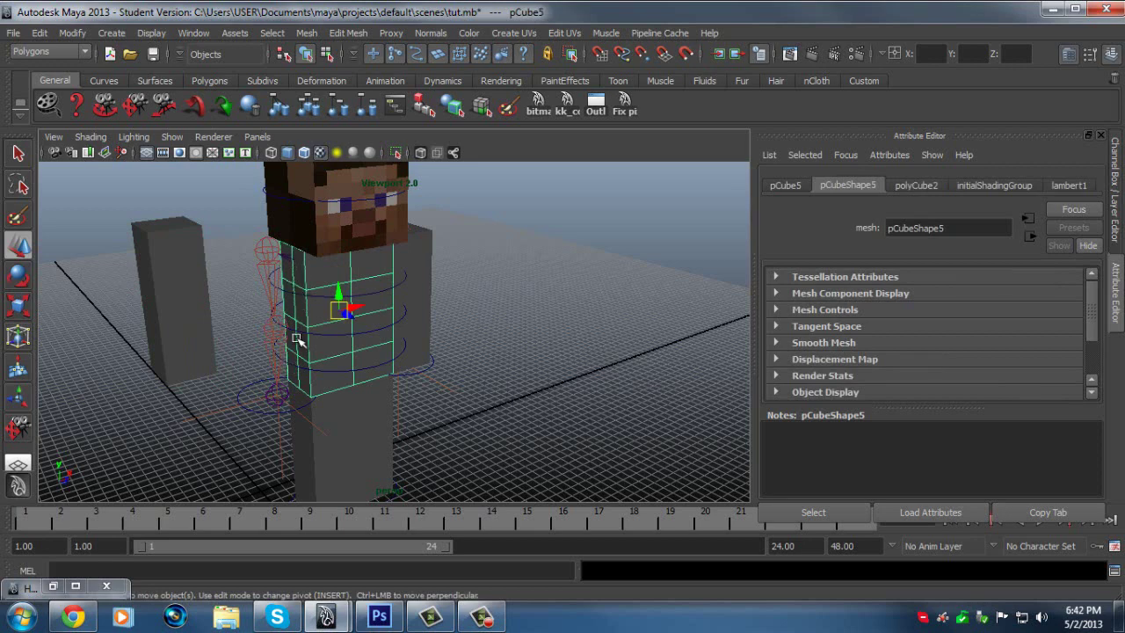
# Undo the recent selections and the arm move, and clear the selection.
pyautogui.press('z')
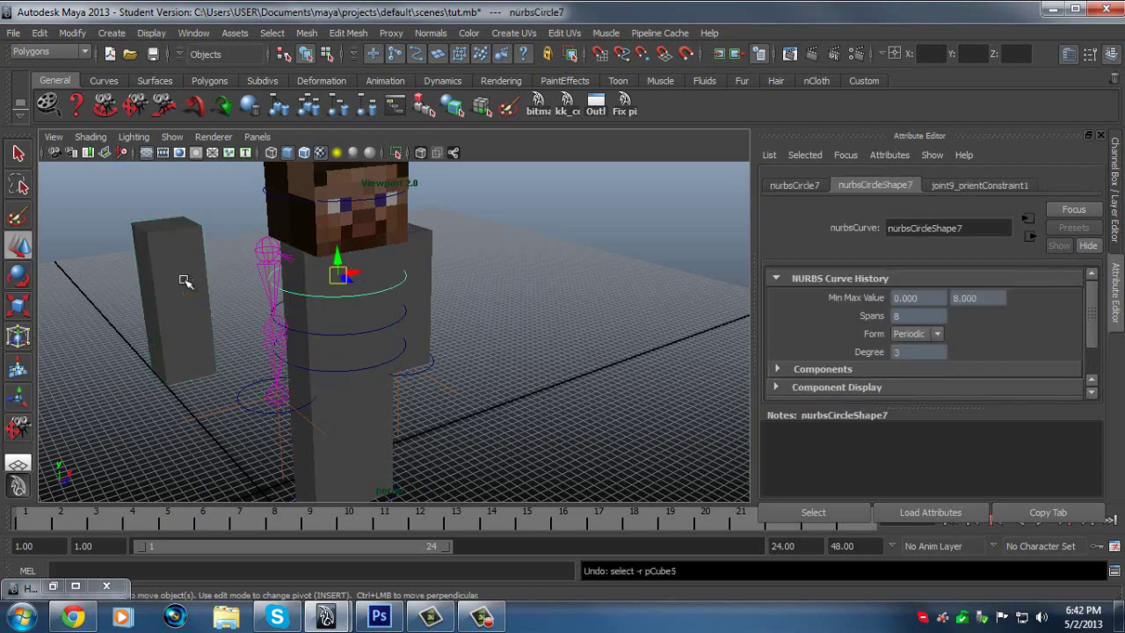
pyautogui.press('z')
pyautogui.press('z')
pyautogui.click(185, 208)
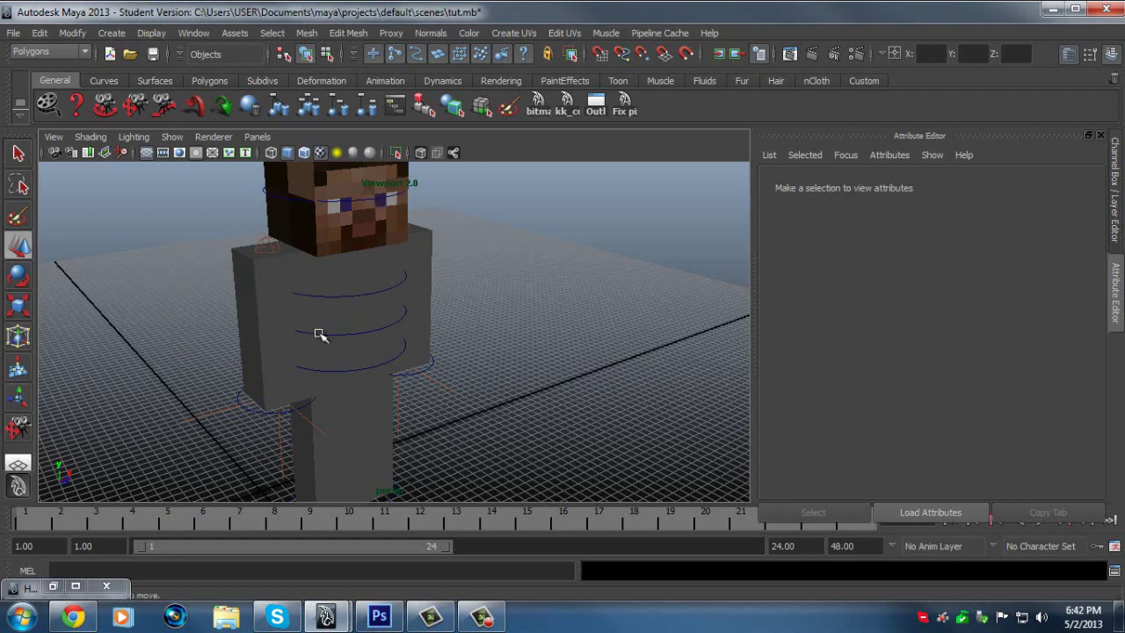
# Select joint2 in the arm and go up the hierarchy to its parent, joint1.
pyautogui.click(278, 329)
pyautogui.press('q')
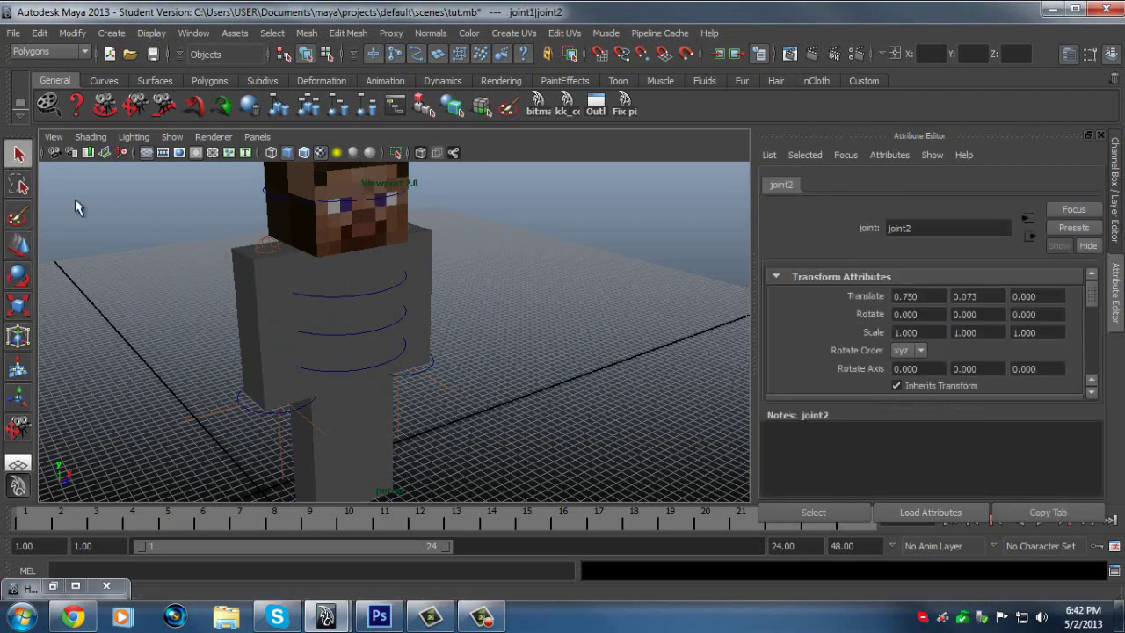
pyautogui.press('Up')
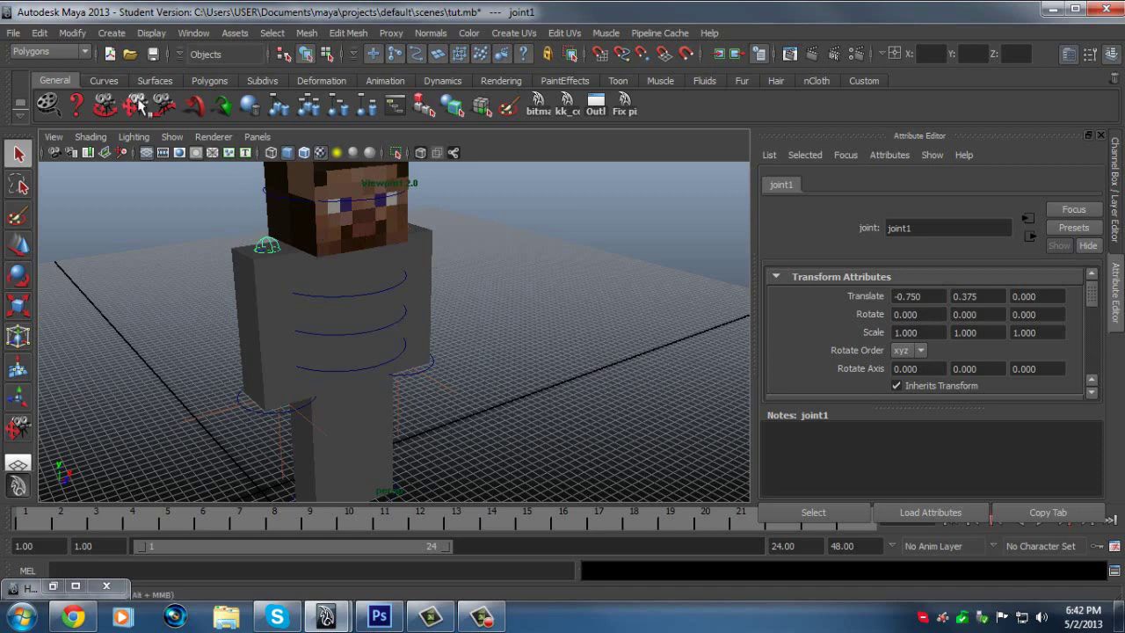
# Look over the character's textured head and the untextured torso, arms and legs.
pyautogui.keyDown('alt'); pyautogui.moveTo(297, 297); pyautogui.dragTo(326, 402, button='middle'); pyautogui.keyUp('alt')
pyautogui.scroll(-3, 392, 338)
pyautogui.keyDown('alt'); pyautogui.moveTo(271, 320); pyautogui.dragTo(331, 395, button='middle'); pyautogui.keyUp('alt')
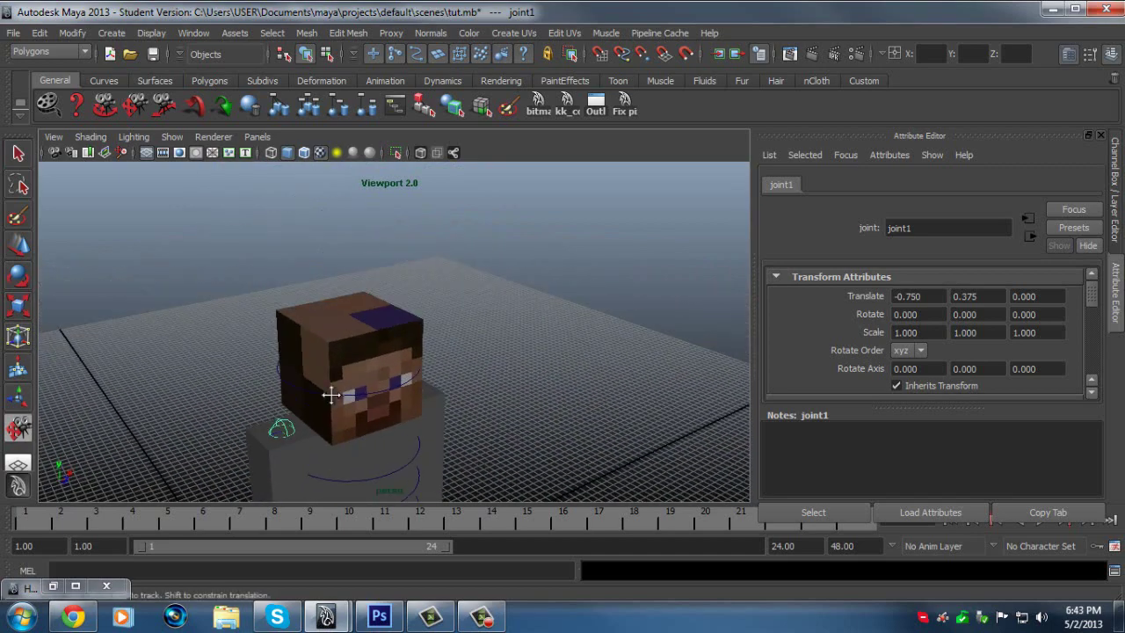
pyautogui.scroll(3, 452, 351)
pyautogui.keyDown('alt'); pyautogui.moveTo(337, 232); pyautogui.dragTo(340, 150, button='middle'); pyautogui.keyUp('alt')
pyautogui.keyDown('alt'); pyautogui.moveTo(327, 418); pyautogui.dragTo(324, 394, button='middle'); pyautogui.keyUp('alt')
pyautogui.scroll(-3, 323, 395)
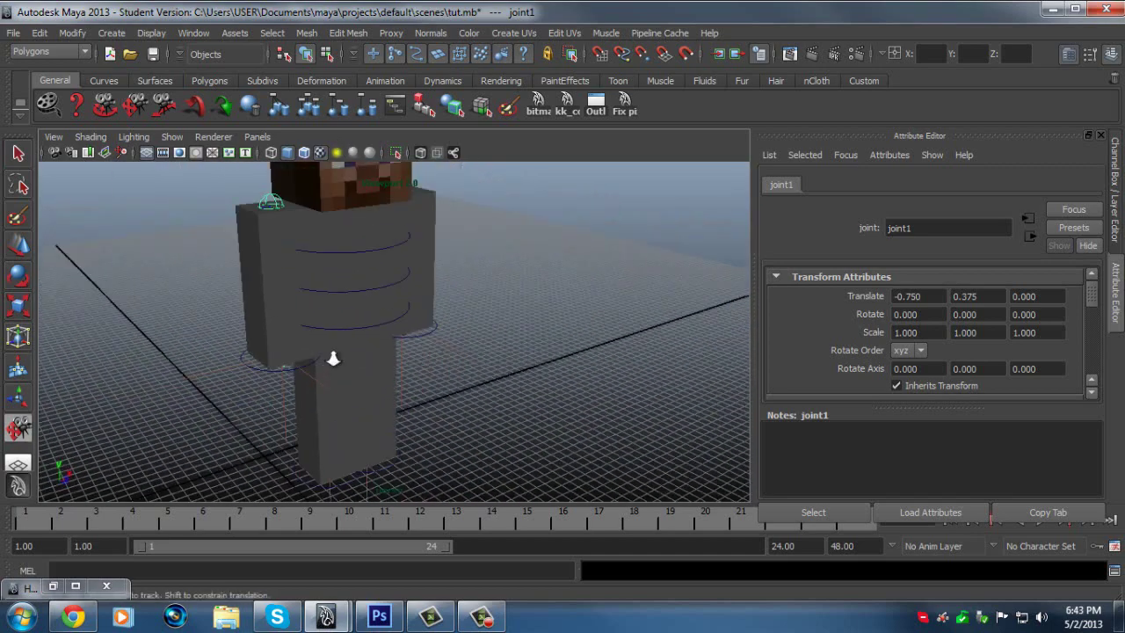
pyautogui.scroll(3, 416, 382)
pyautogui.keyDown('alt'); pyautogui.moveTo(416, 382); pyautogui.dragTo(375, 261, button='middle'); pyautogui.keyUp('alt')
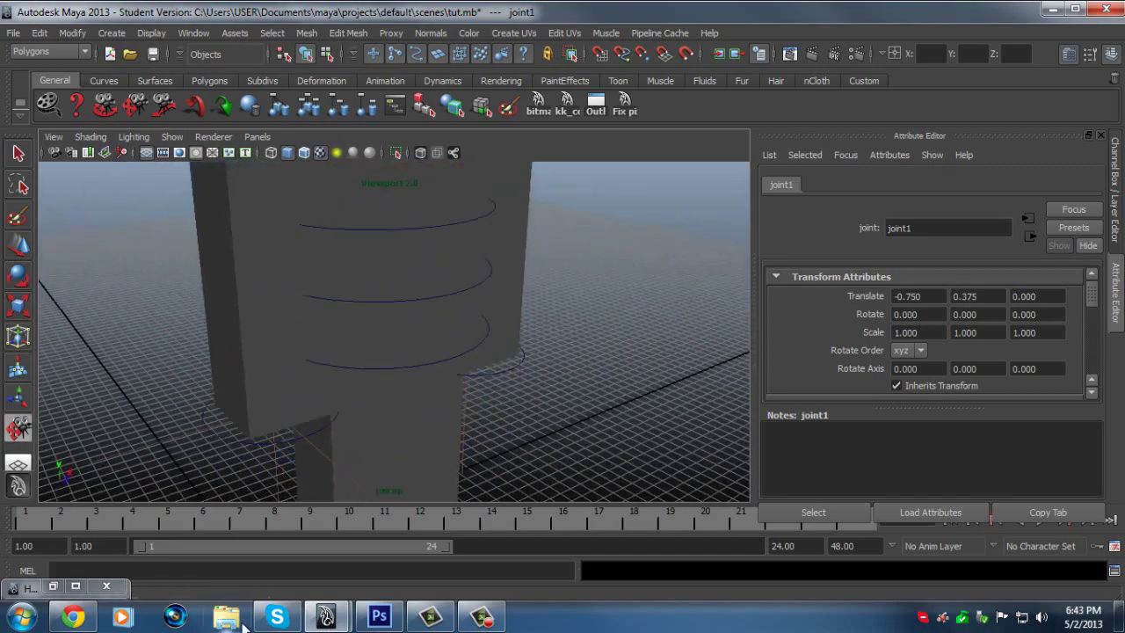
# Switch to Photoshop and close the untitled face document without saving, leaving the char1.png skin open.
pyautogui.click(380, 617)
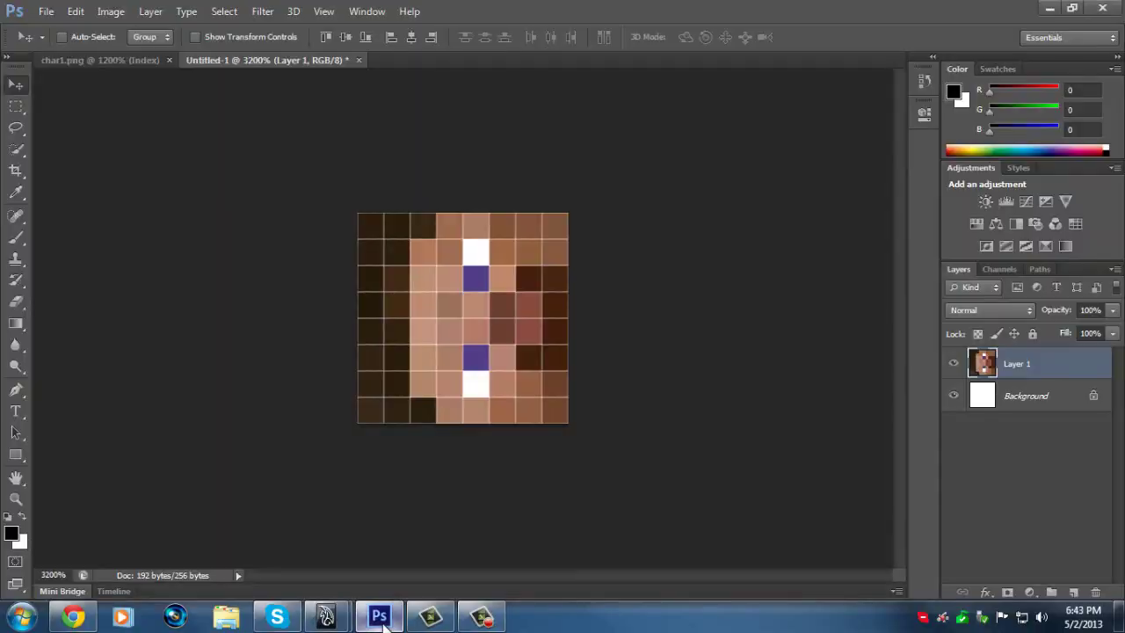
pyautogui.click(117, 59)
pyautogui.click(359, 60)
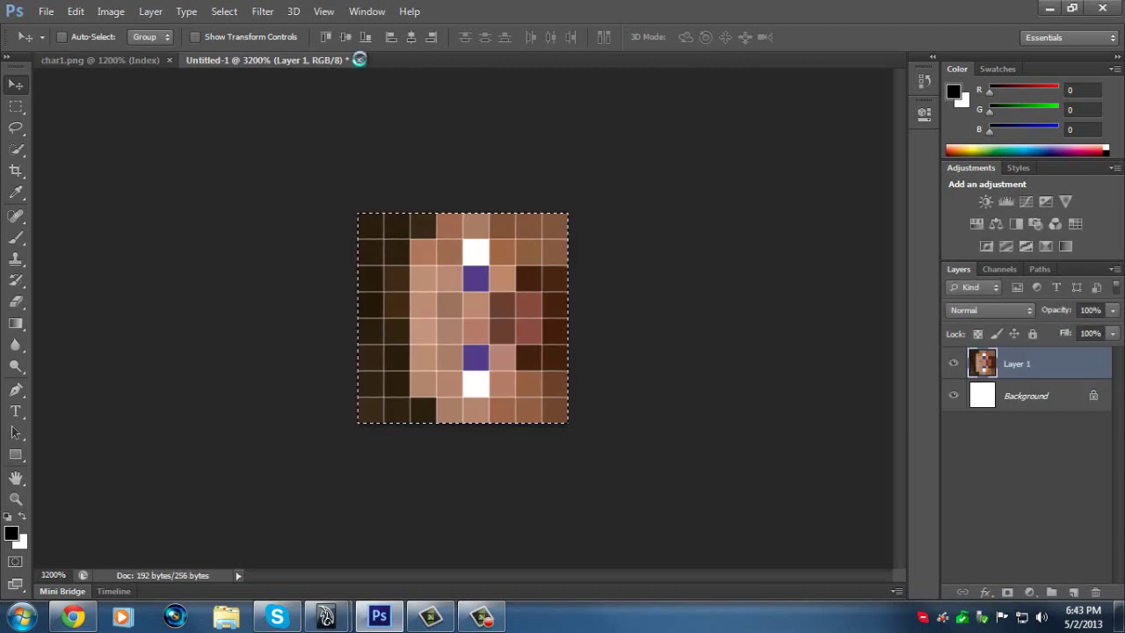
pyautogui.click(537, 243)
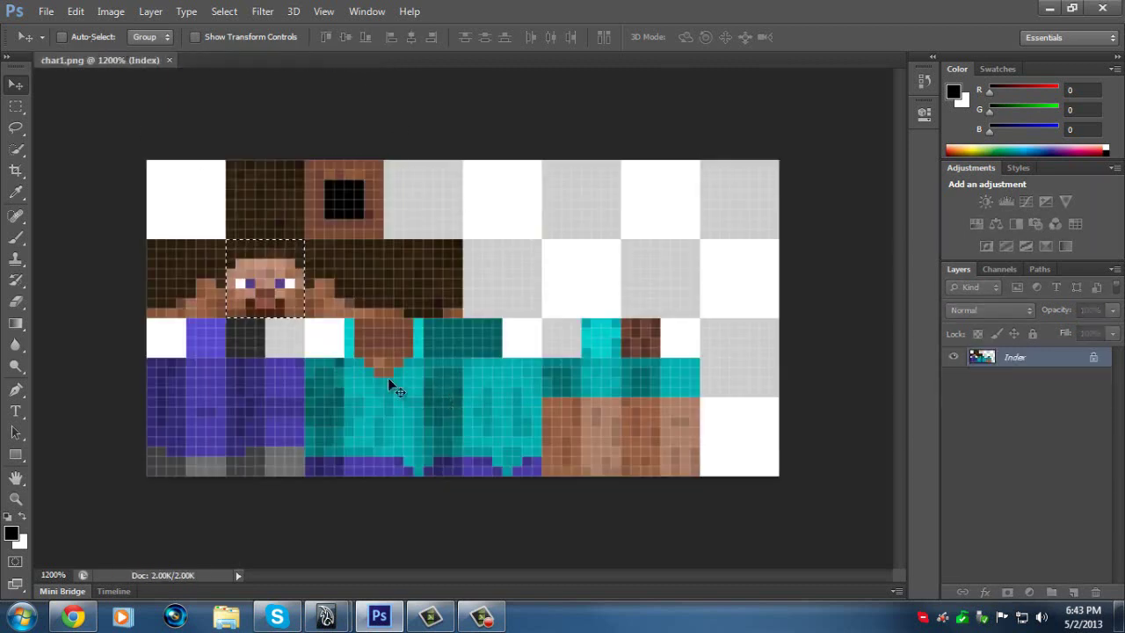
# Marquee-select the leftmost dark teal and brown arm strip of the skin and copy it.
pyautogui.click(21, 108)
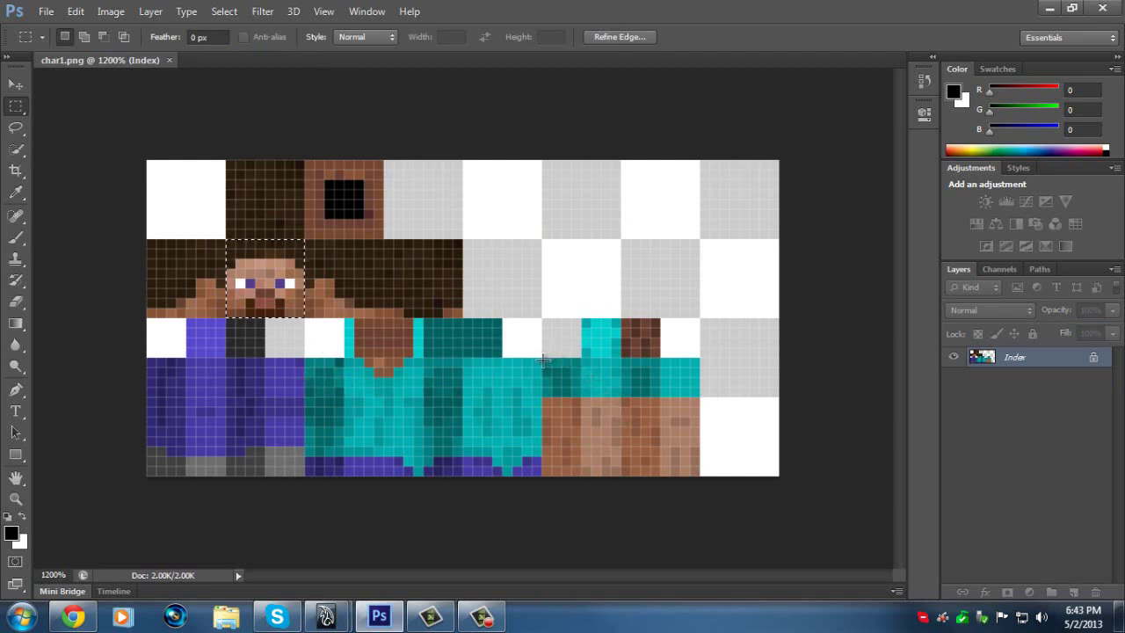
pyautogui.moveTo(547, 359); pyautogui.dragTo(573, 479)
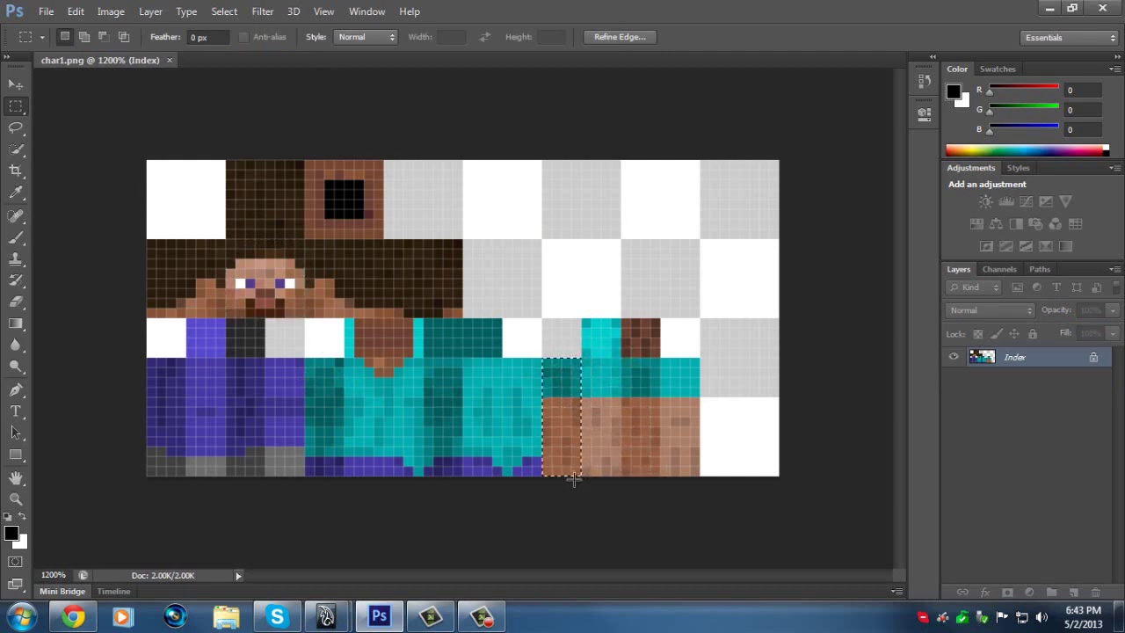
pyautogui.click(19, 87)
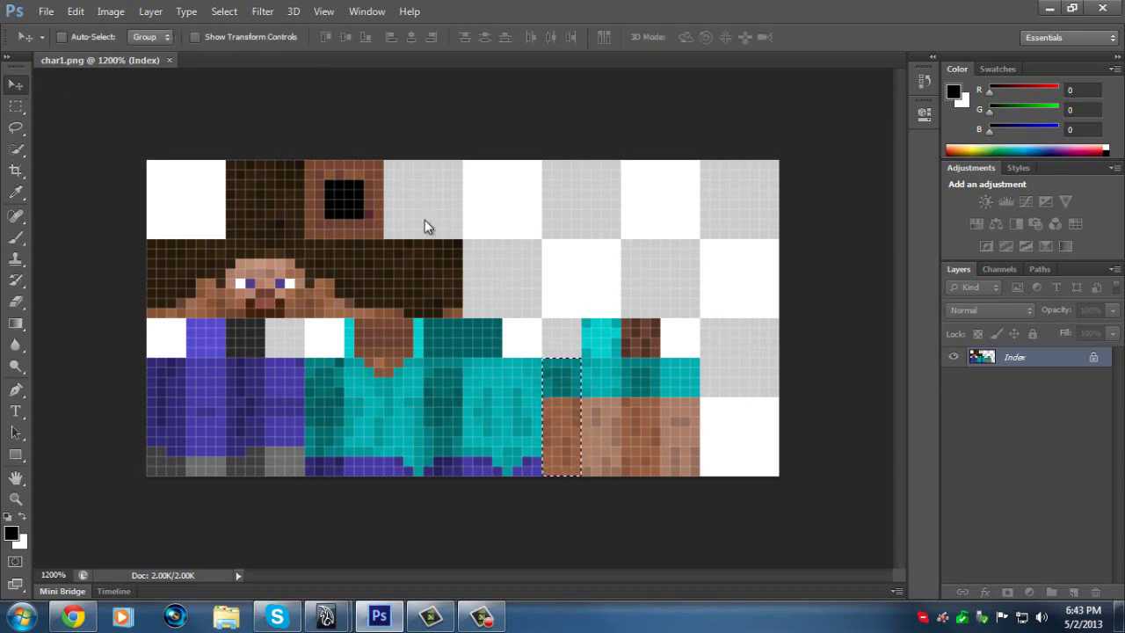
# Create a new document at the copied strip's size, fit it to the view, and paste the arm strip.
pyautogui.click(43, 12)
pyautogui.click(55, 30)
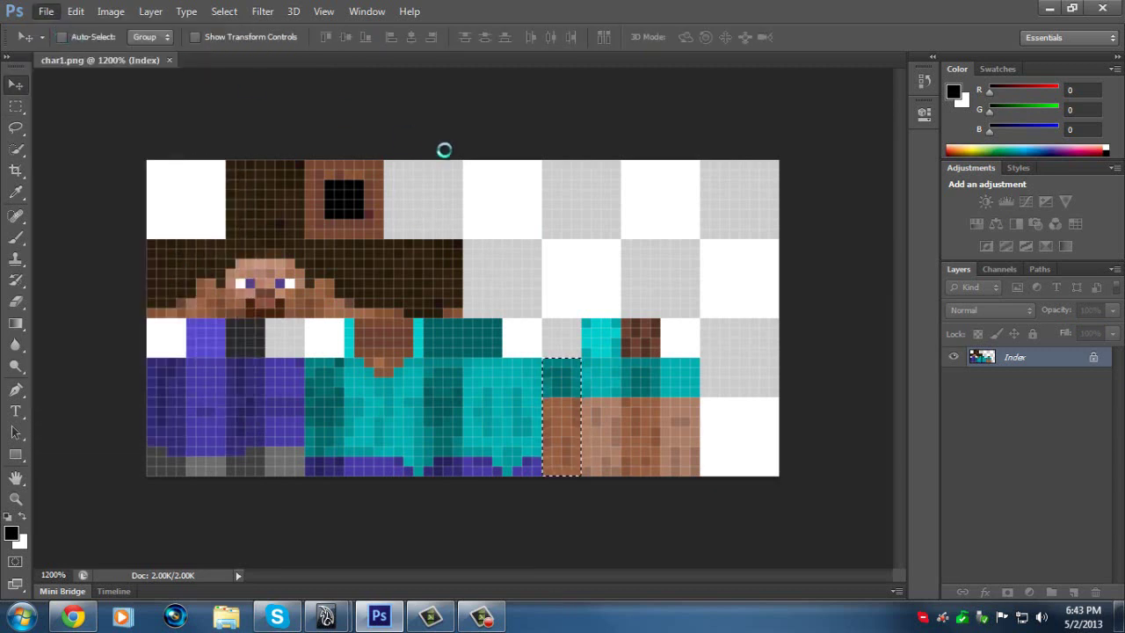
pyautogui.click(718, 130)
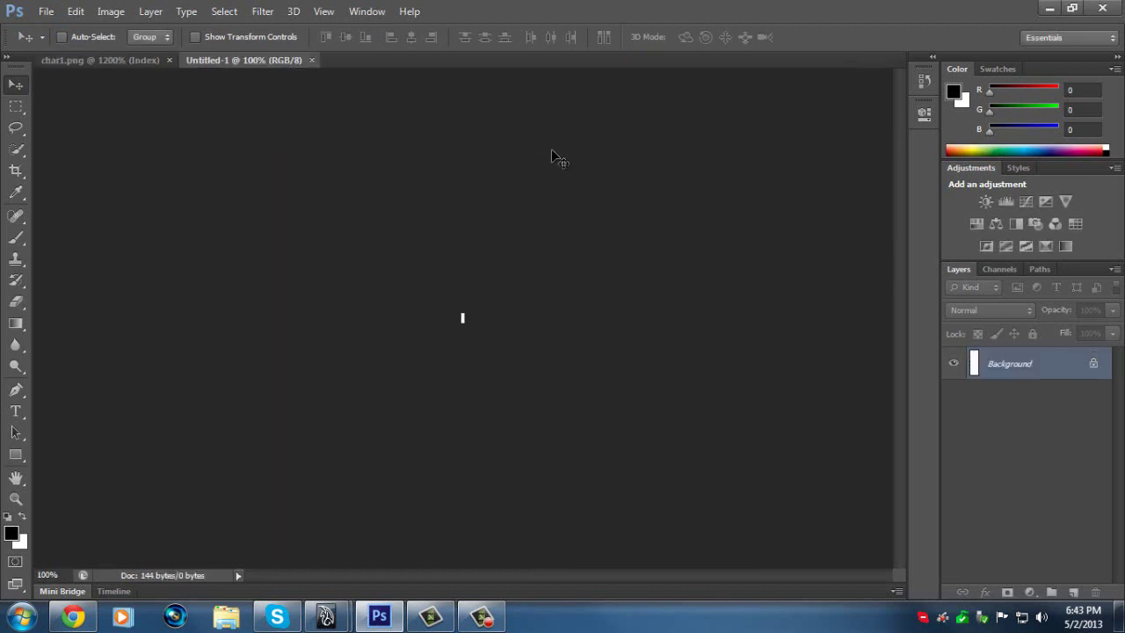
pyautogui.hotkey('ctrl', '0')
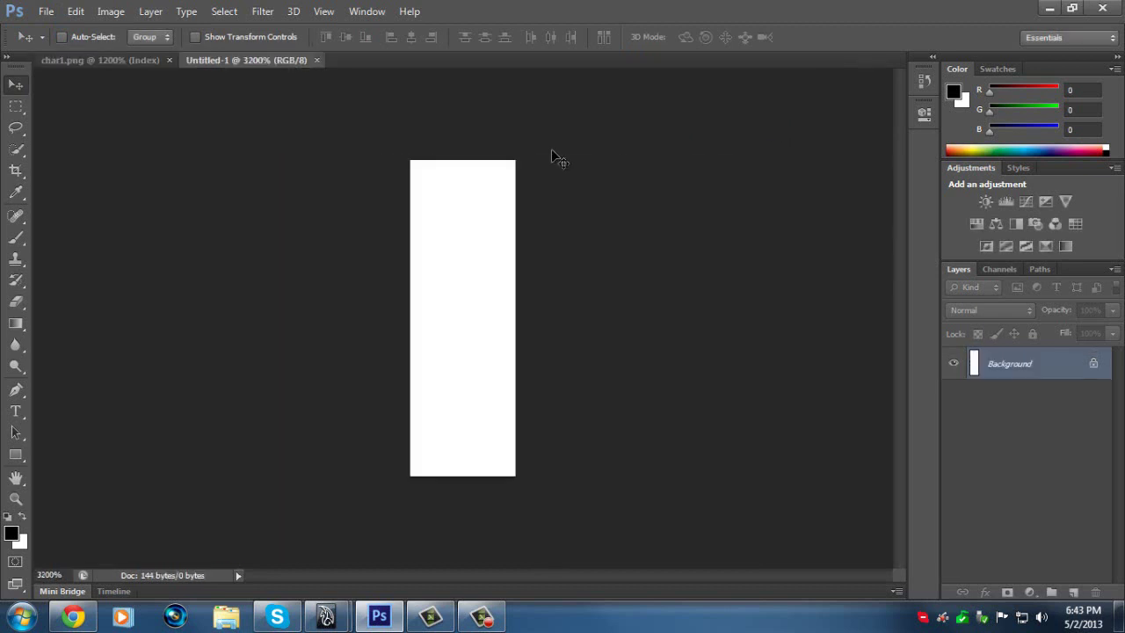
pyautogui.hotkey('ctrl', 'v')
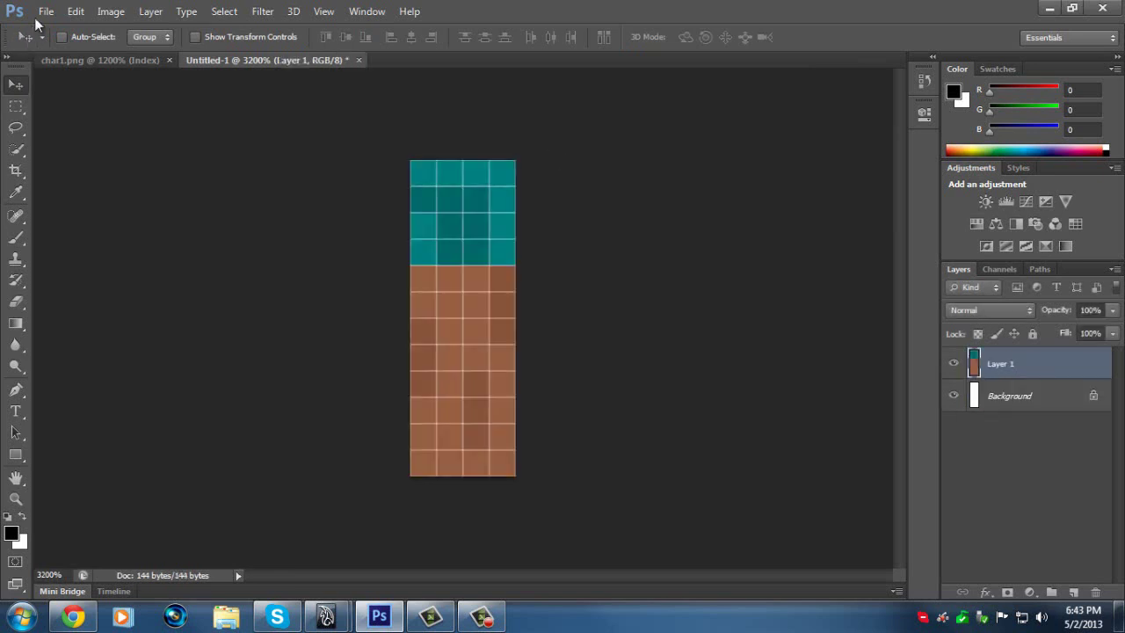
# Save the arm image as "steve arm tut" in JPEG format in My Pictures, at maximum quality 12.
pyautogui.click(42, 11)
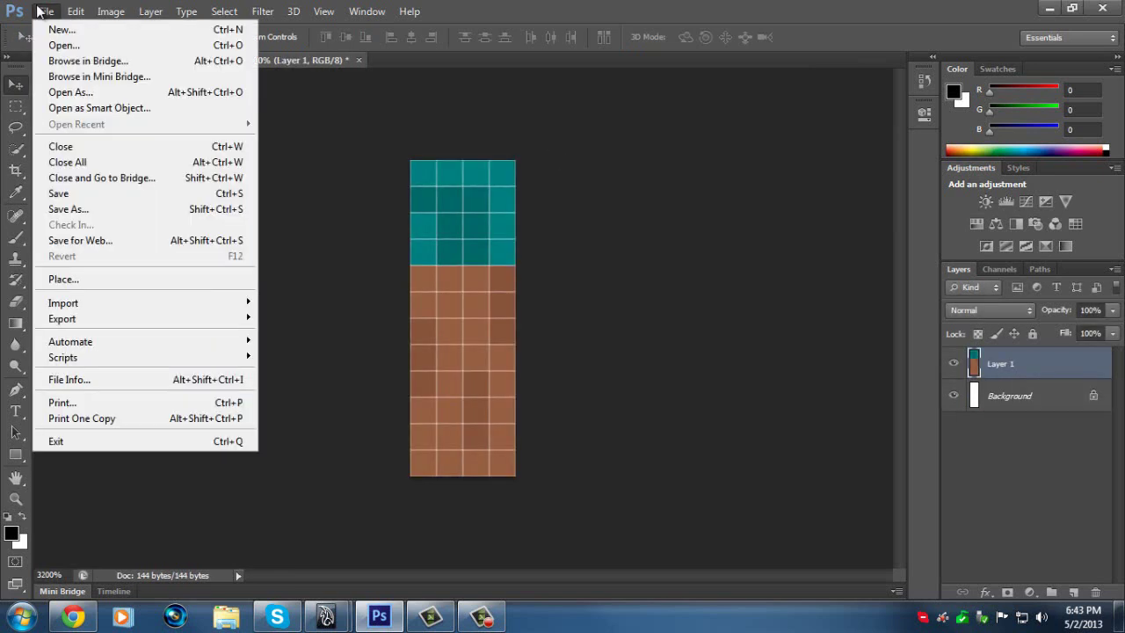
pyautogui.click(95, 208)
pyautogui.write('st')
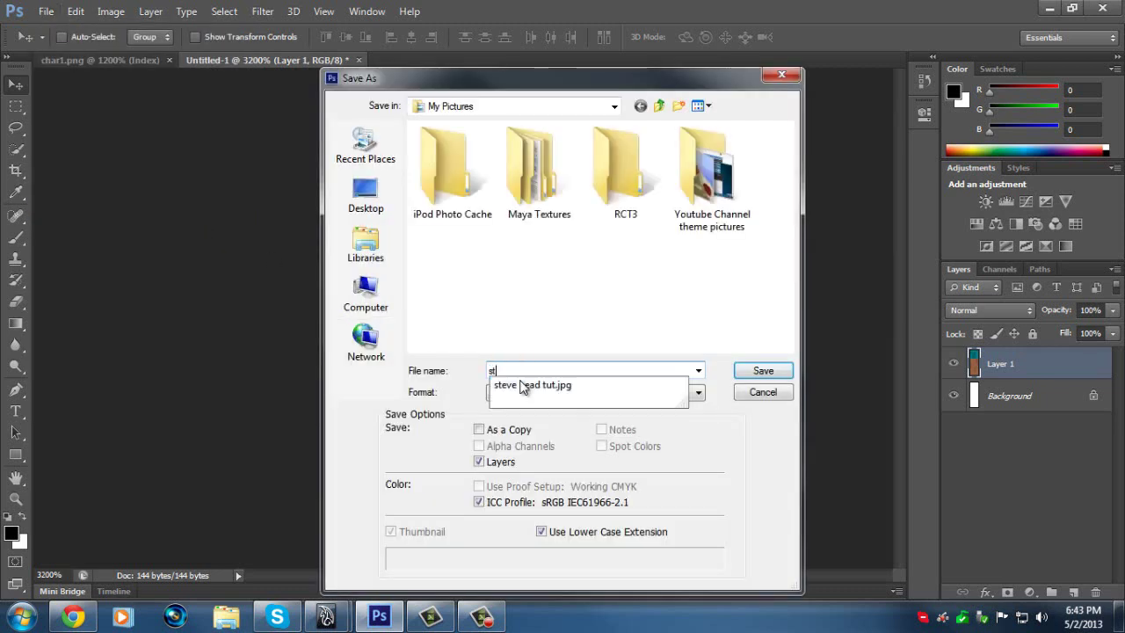
pyautogui.write('eve arm tut')
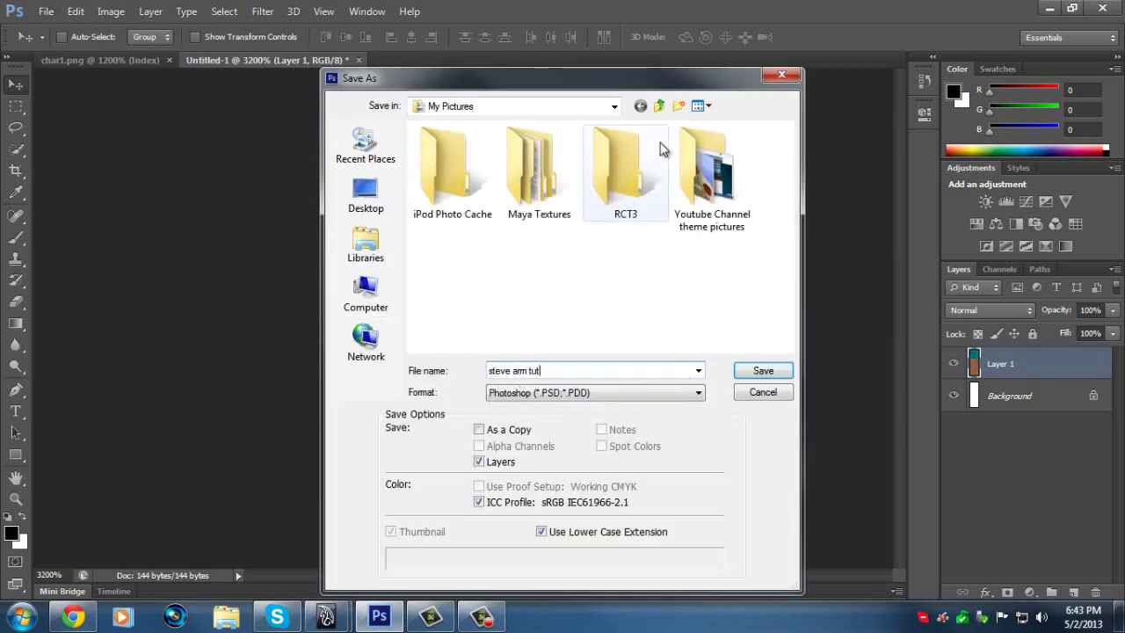
pyautogui.click(602, 393)
pyautogui.click(589, 255)
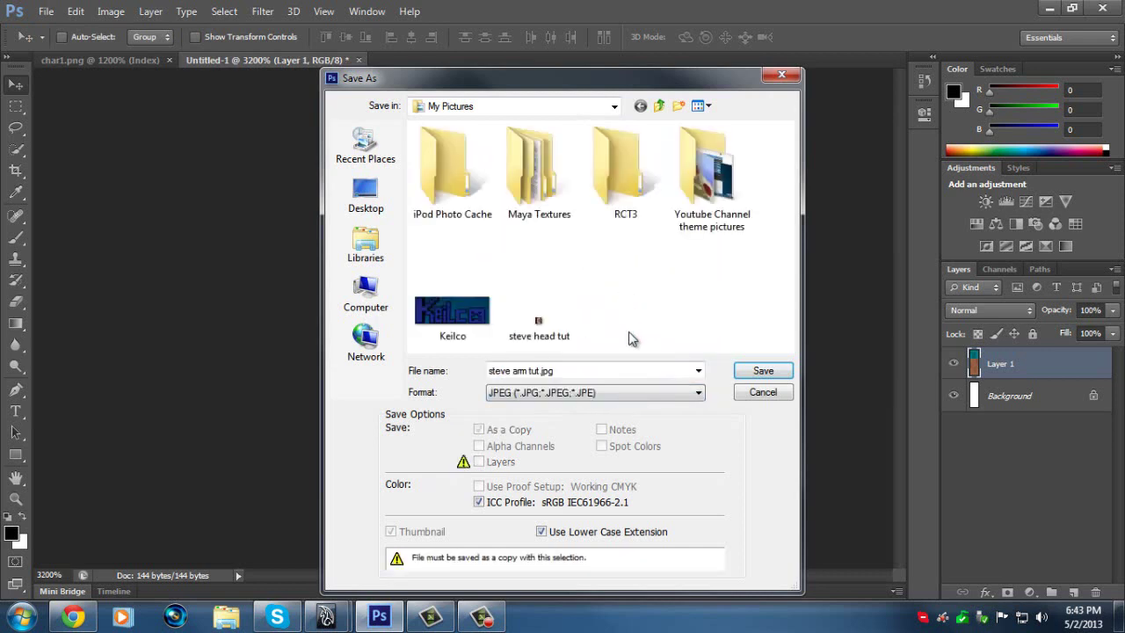
pyautogui.click(772, 371)
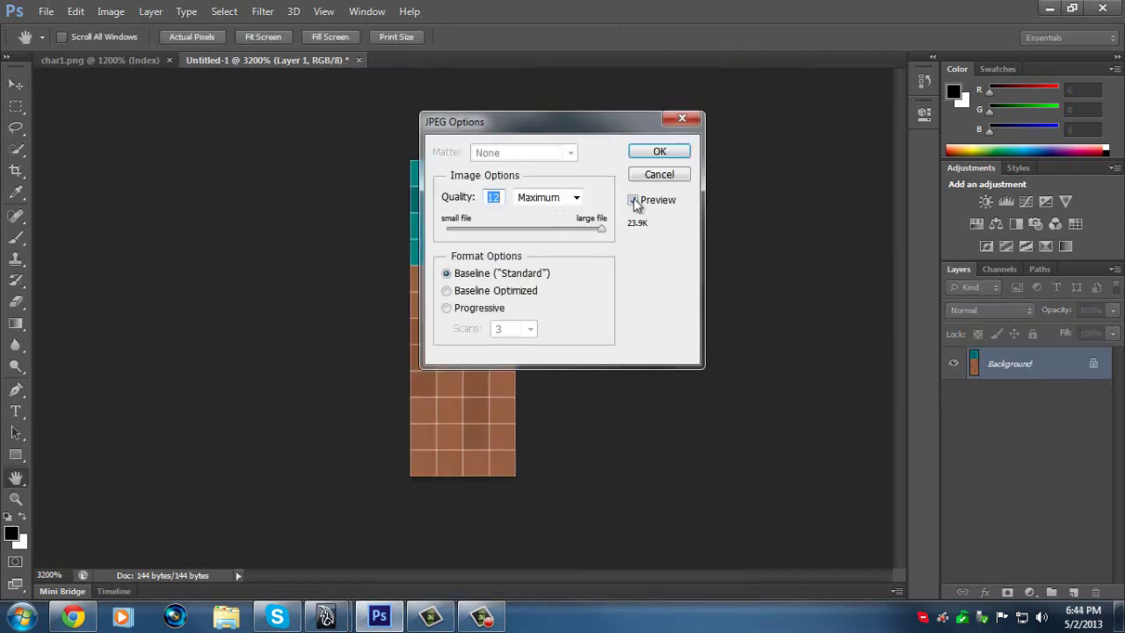
pyautogui.click(650, 151)
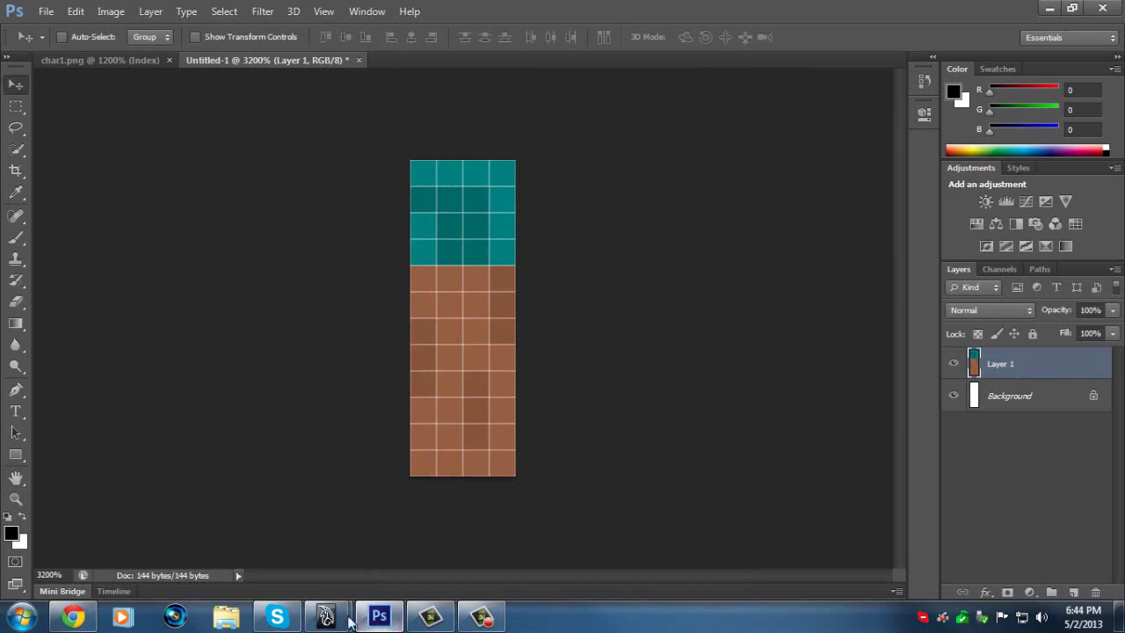
# Switch to Maya and select the arm cube below the joint1 shoulder.
pyautogui.moveTo(326, 617)
pyautogui.click(389, 546)
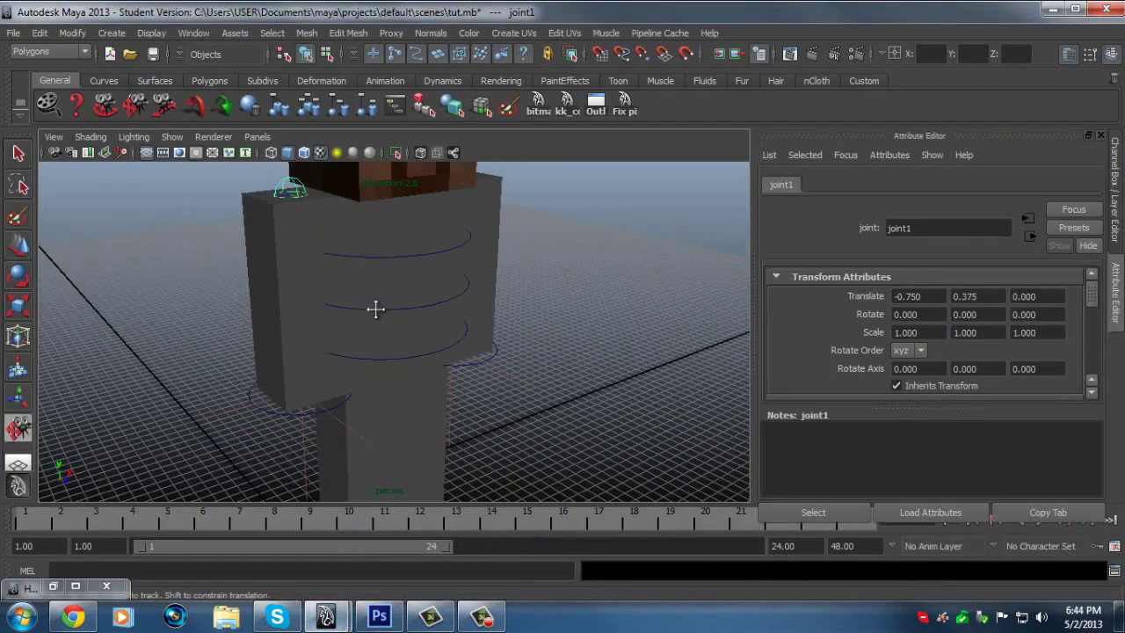
pyautogui.click(19, 154)
pyautogui.scroll(3, 351, 301)
pyautogui.click(268, 277)
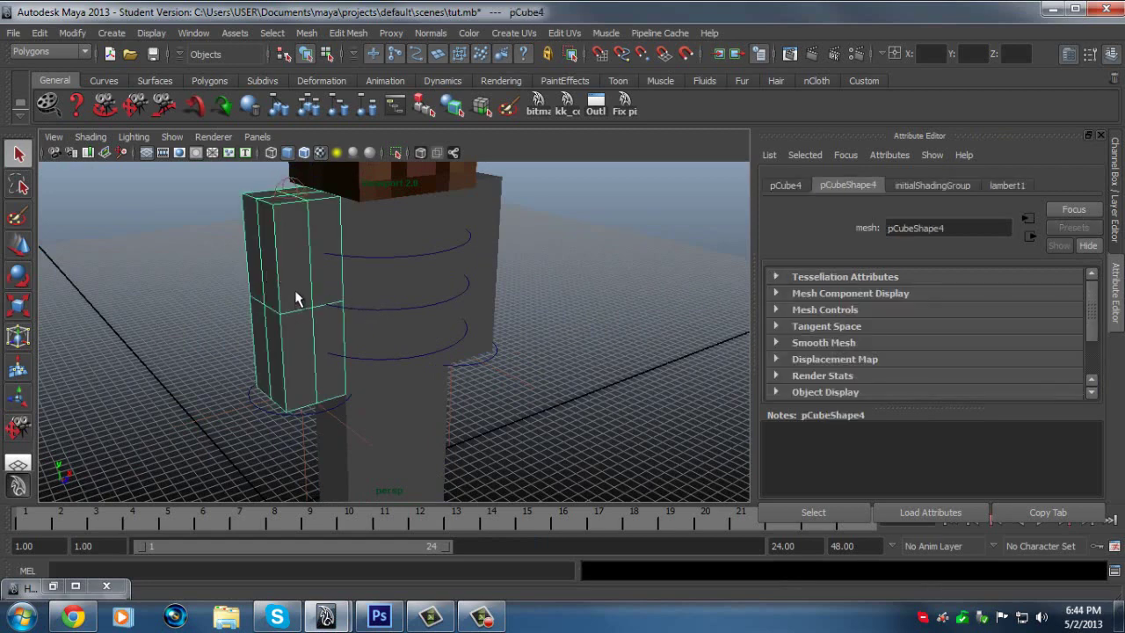
# Switch the arm cube to face selection and select all four of its front faces.
pyautogui.rightClick(294, 250)
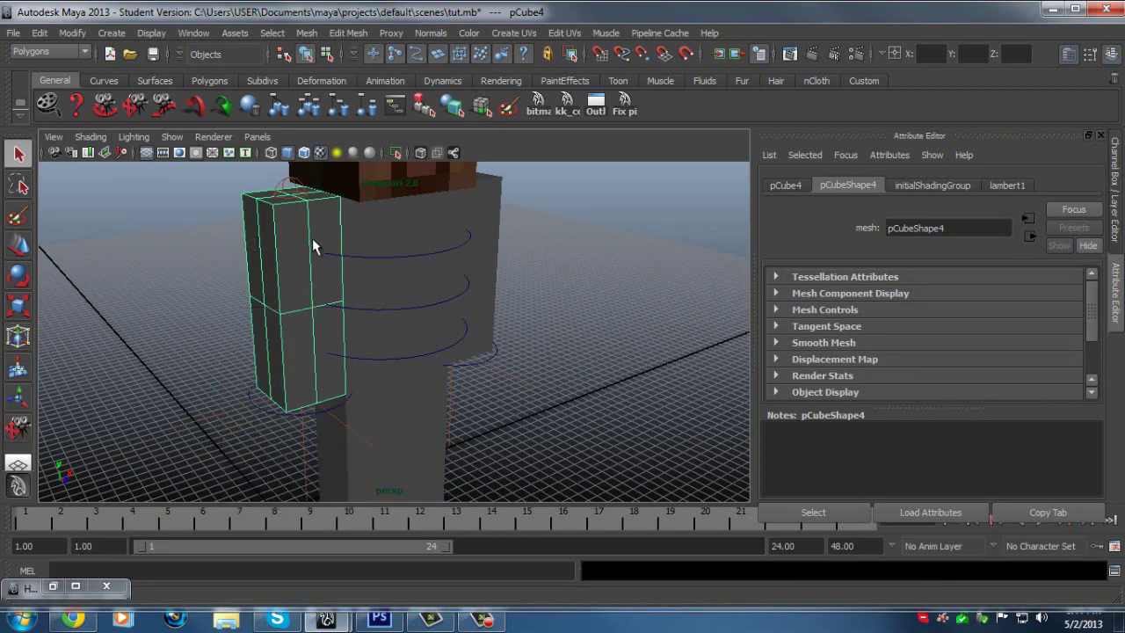
pyautogui.rightClick(313, 240)
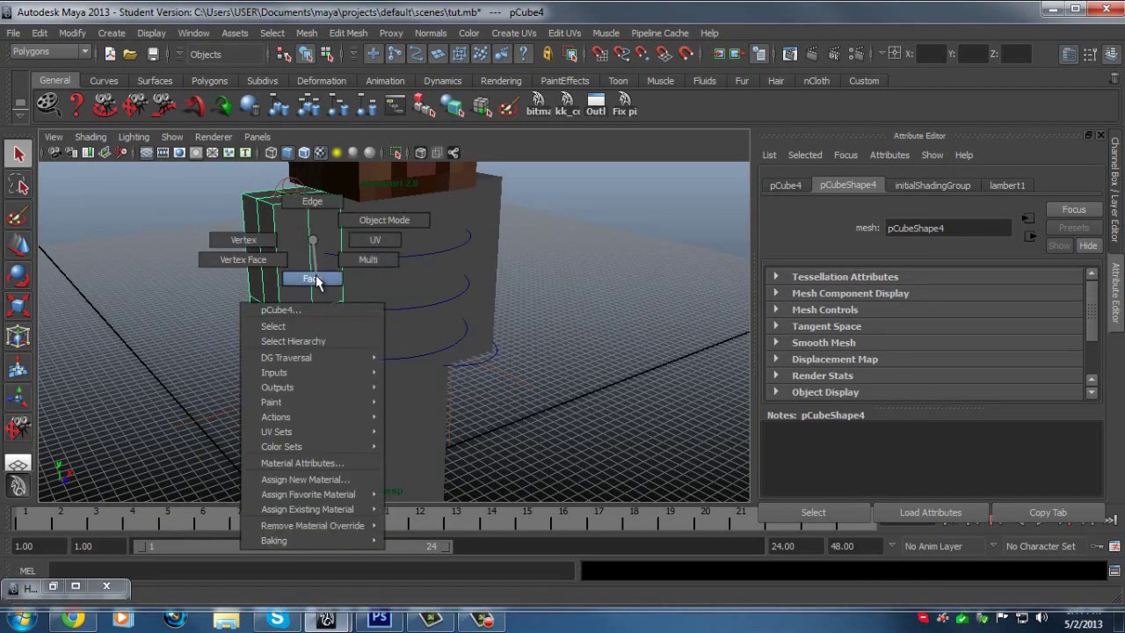
pyautogui.click(315, 280)
pyautogui.click(285, 248)
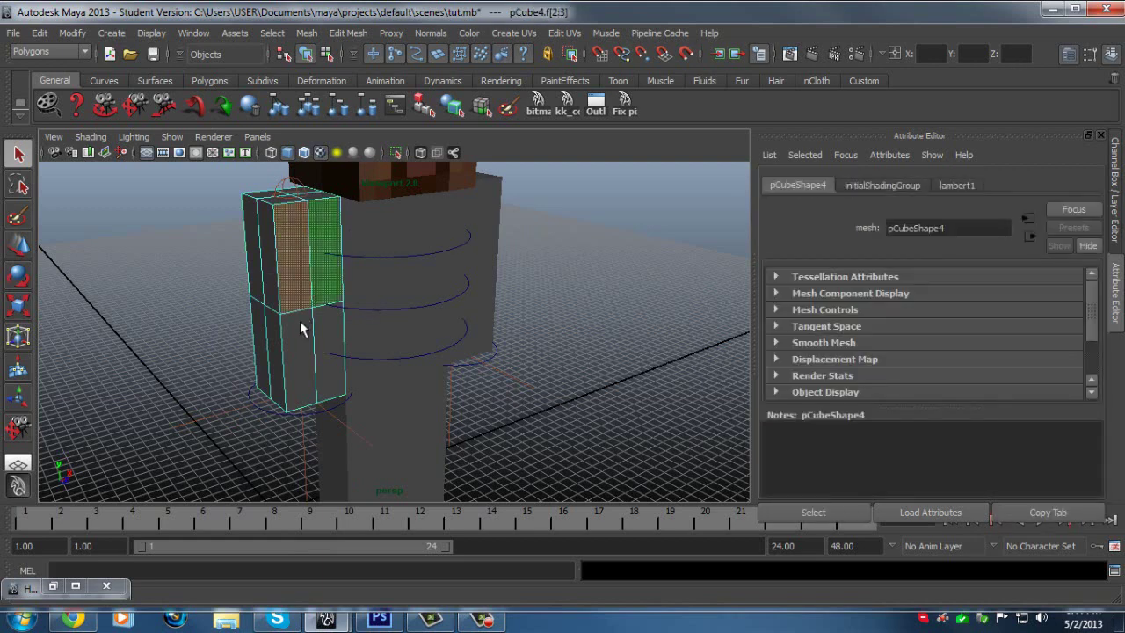
pyautogui.keyDown('shift'); pyautogui.click(300, 334); pyautogui.keyUp('shift')
pyautogui.keyDown('shift'); pyautogui.click(321, 329); pyautogui.keyUp('shift')
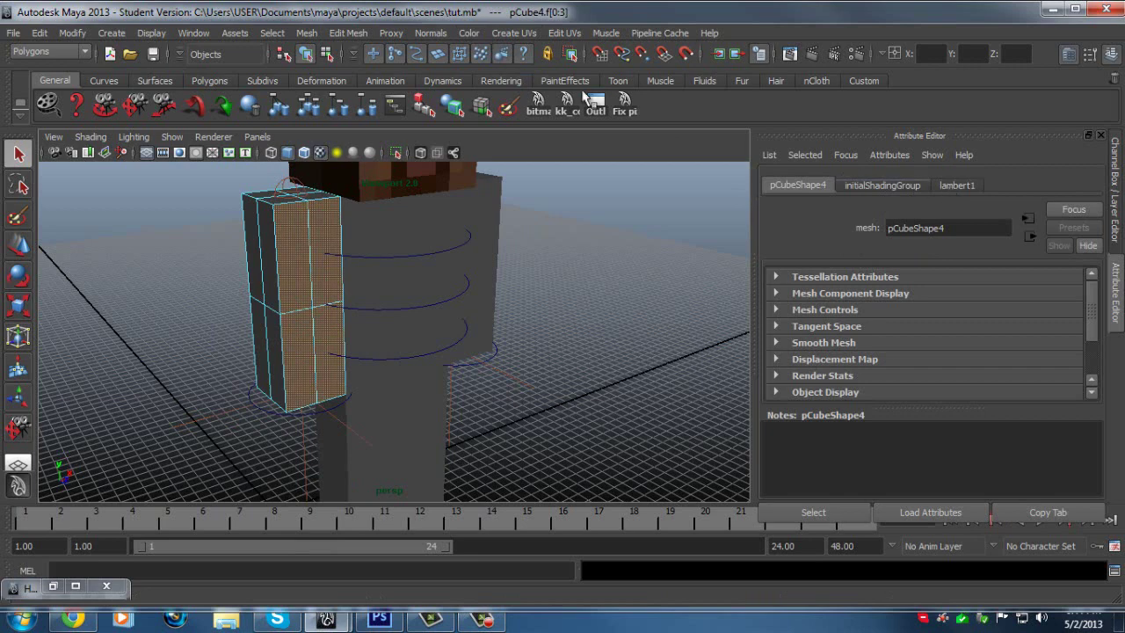
# Assign a new Lambert material to the selected front faces of the arm.
pyautogui.rightClick(285, 280)
pyautogui.moveTo(285, 280); pyautogui.dragTo(281, 525, button='right')
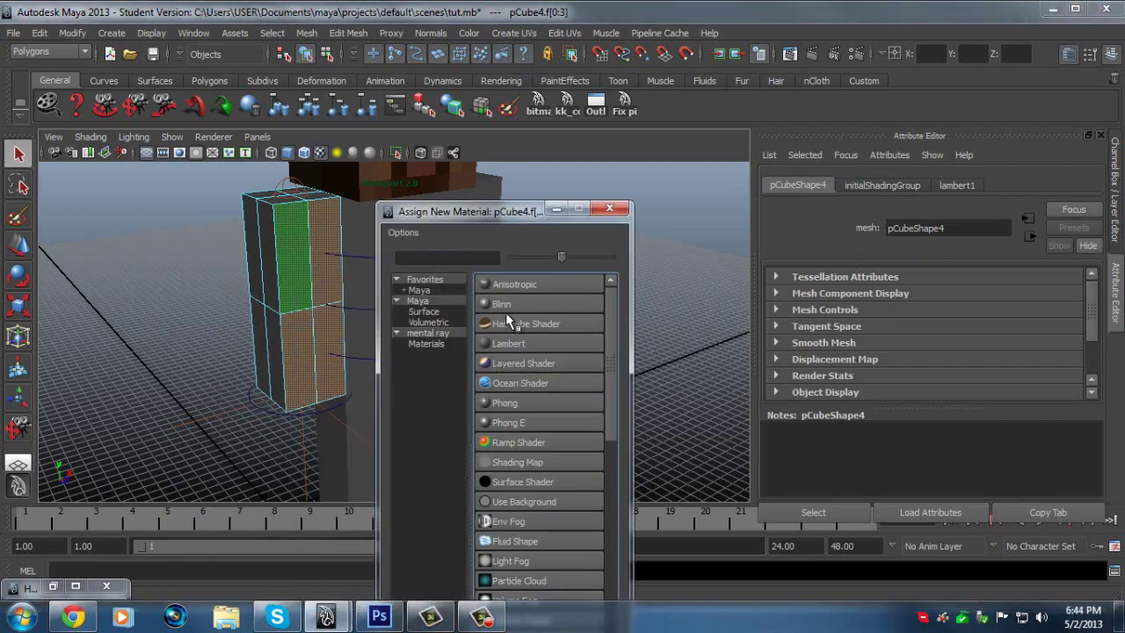
pyautogui.click(514, 348)
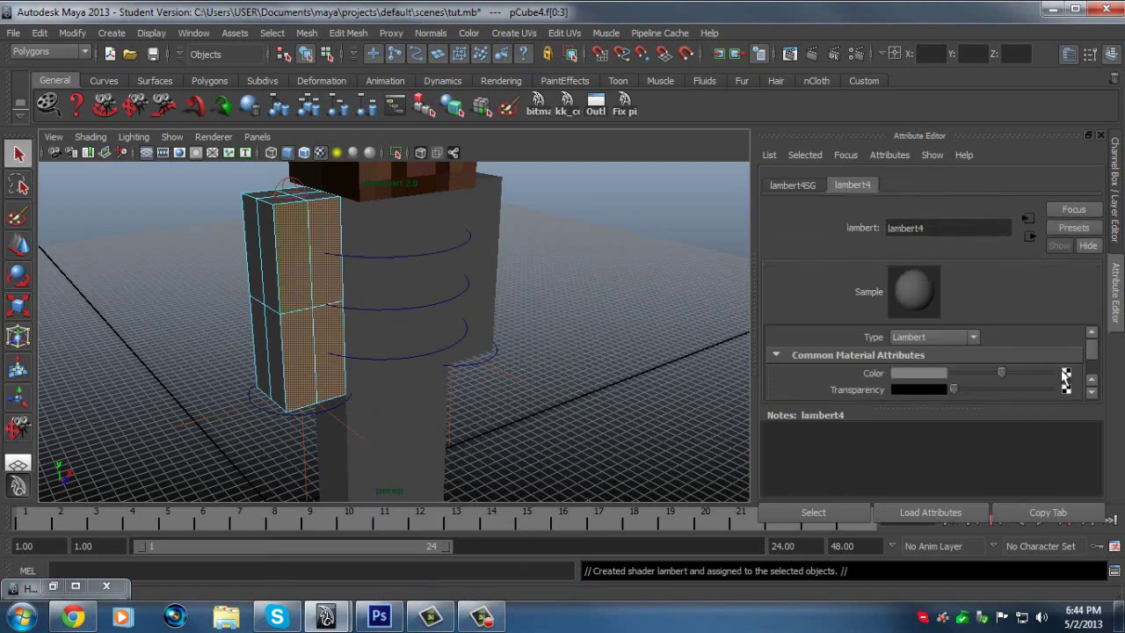
# Connect a File texture to the Lambert's color and load steve arm tut.jpg as its image.
pyautogui.click(1066, 373)
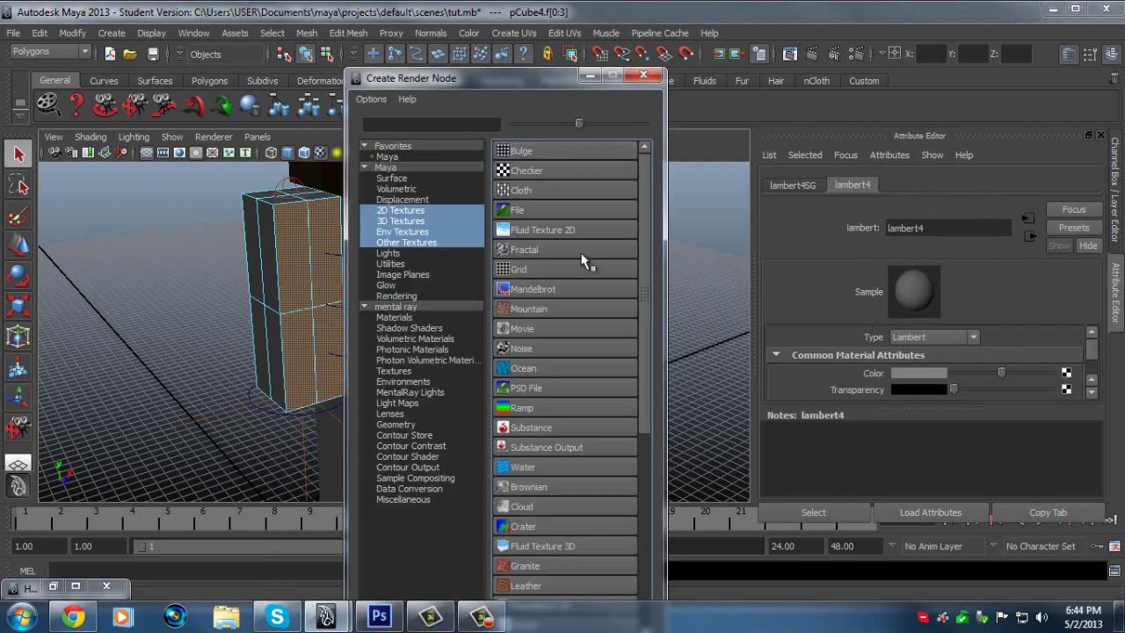
pyautogui.click(549, 210)
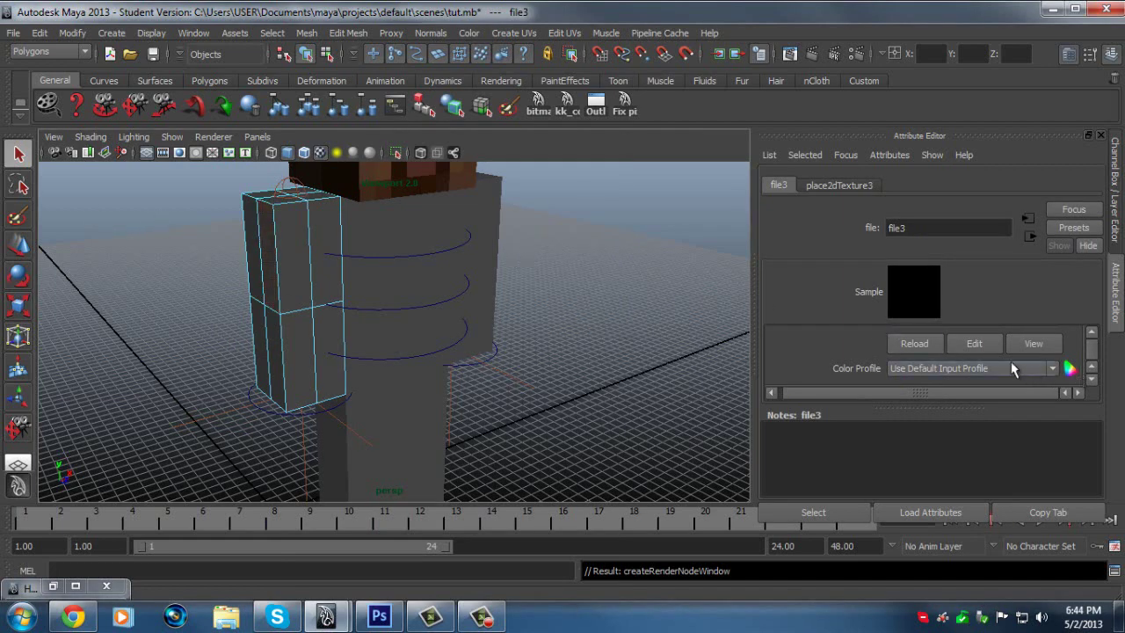
pyautogui.scroll(-2, 967, 352)
pyautogui.scroll(4, 1041, 353)
pyautogui.click(1068, 370)
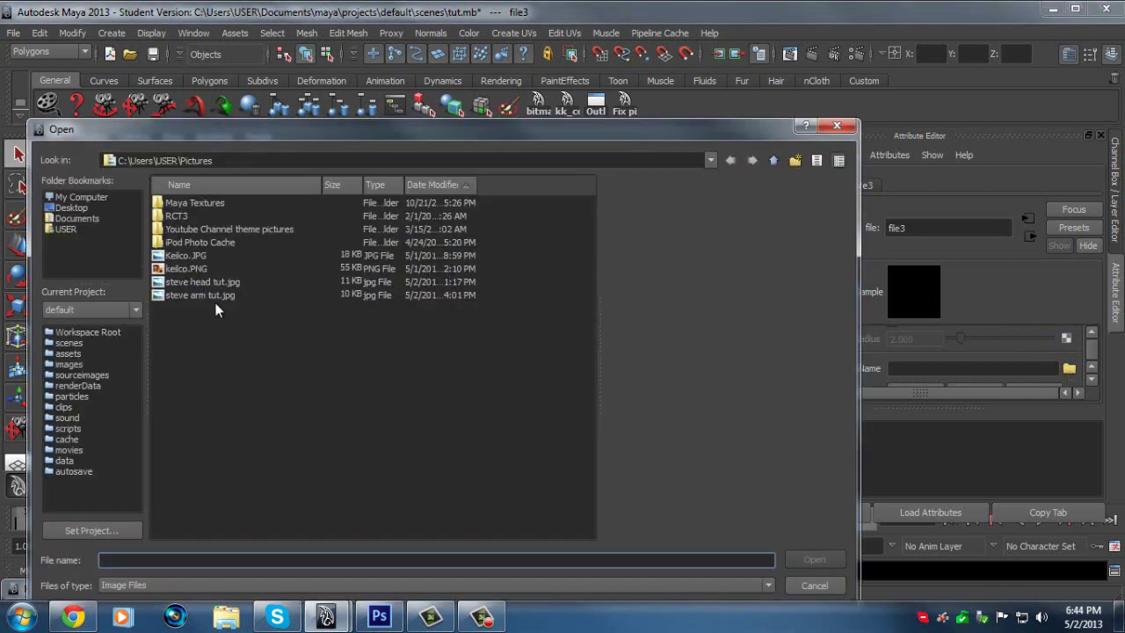
pyautogui.click(219, 296)
pyautogui.click(814, 560)
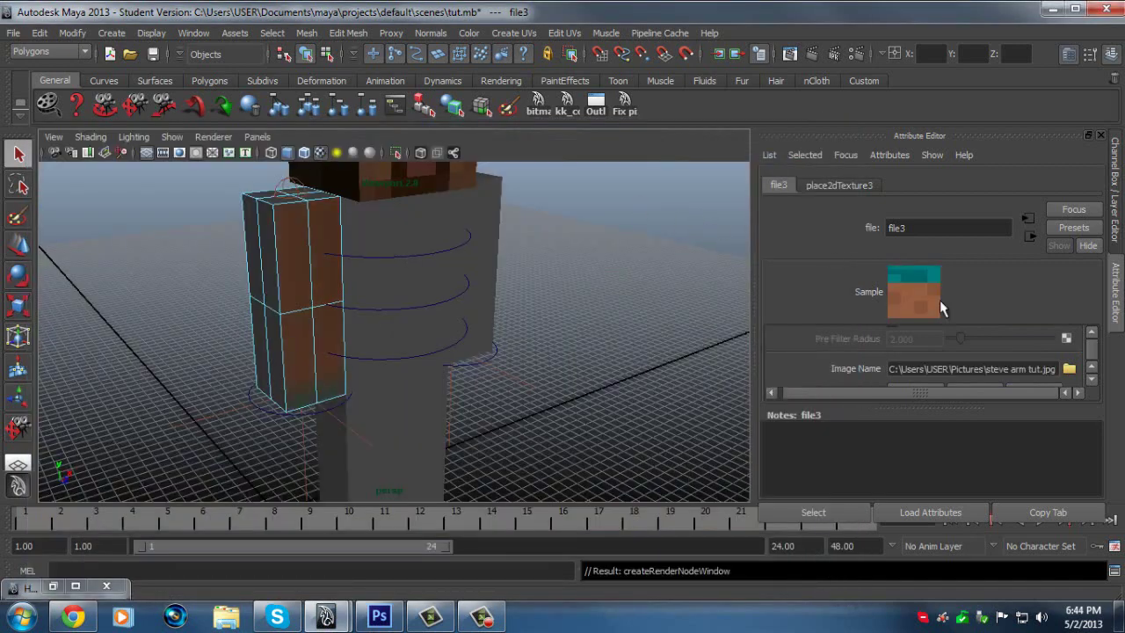
# Set the arm texture's filter type to Off.
pyautogui.scroll(2, 965, 356)
pyautogui.click(918, 355)
pyautogui.click(901, 370)
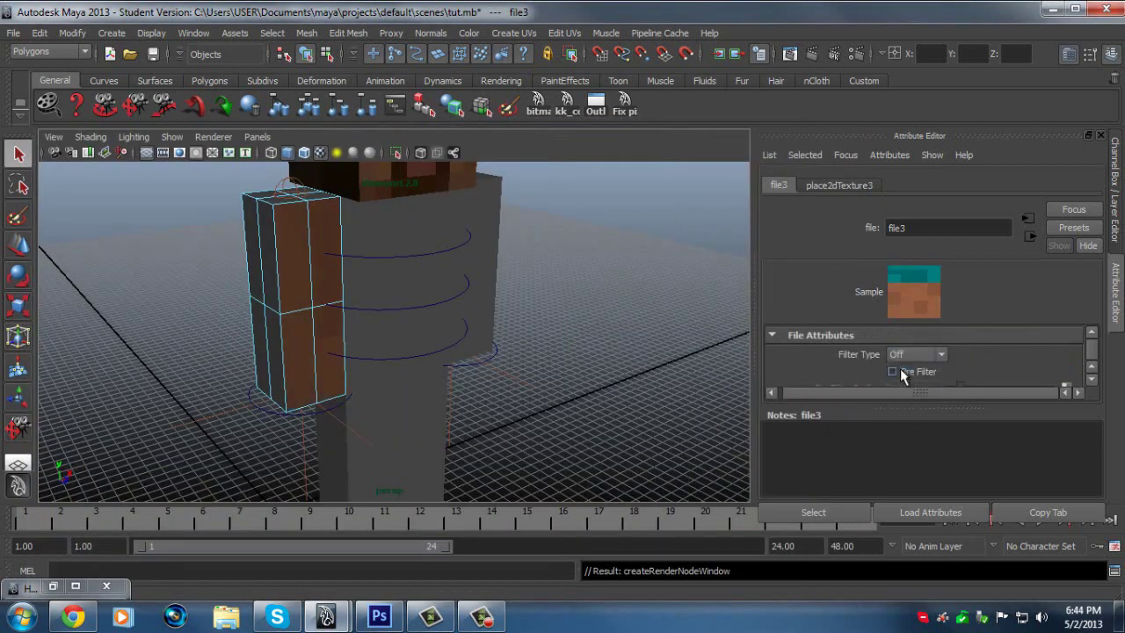
# Reselect the arm's four front faces, apply Planar Mapping to them, and clear the selection.
pyautogui.click(297, 252)
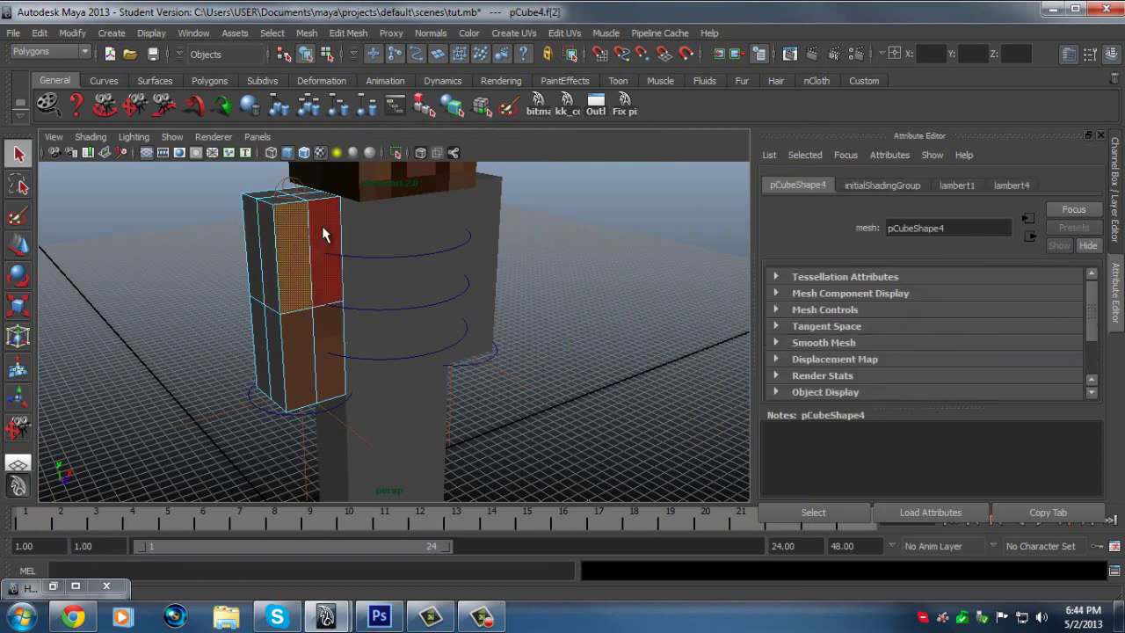
pyautogui.keyDown('shift'); pyautogui.click(325, 226); pyautogui.keyUp('shift')
pyautogui.keyDown('shift'); pyautogui.click(290, 359); pyautogui.keyUp('shift')
pyautogui.keyDown('shift'); pyautogui.click(327, 344); pyautogui.keyUp('shift')
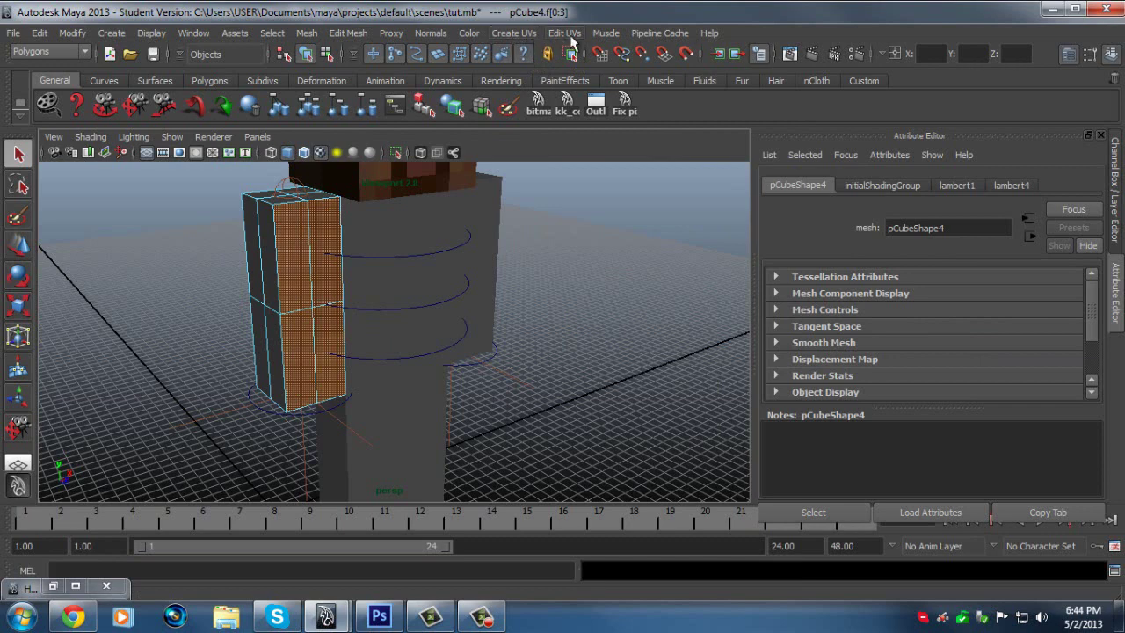
pyautogui.click(517, 33)
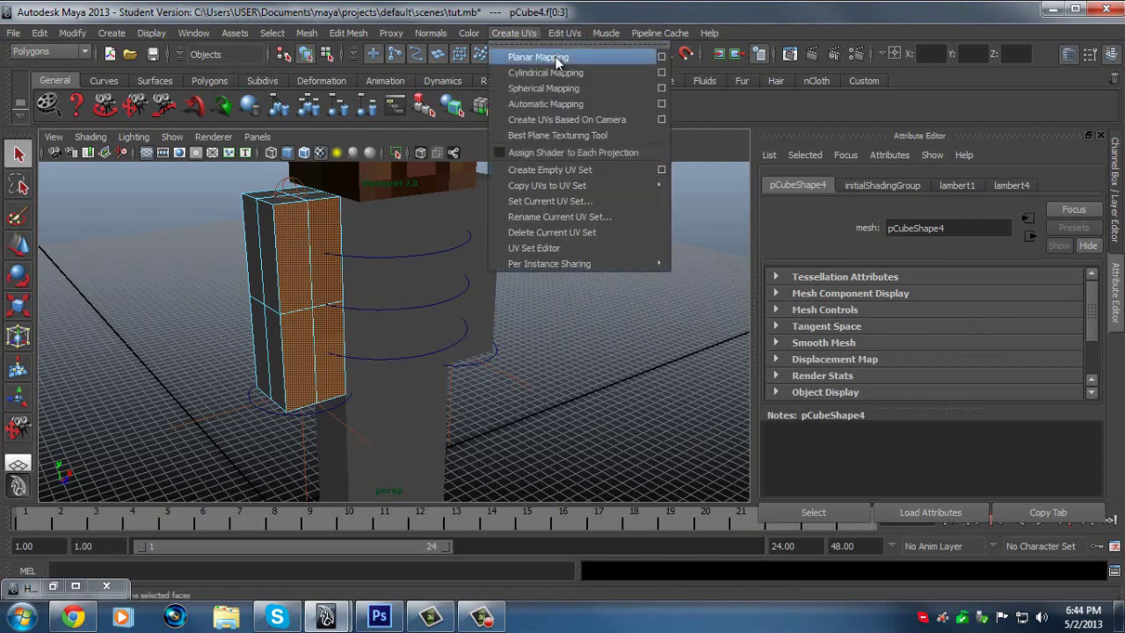
pyautogui.click(555, 57)
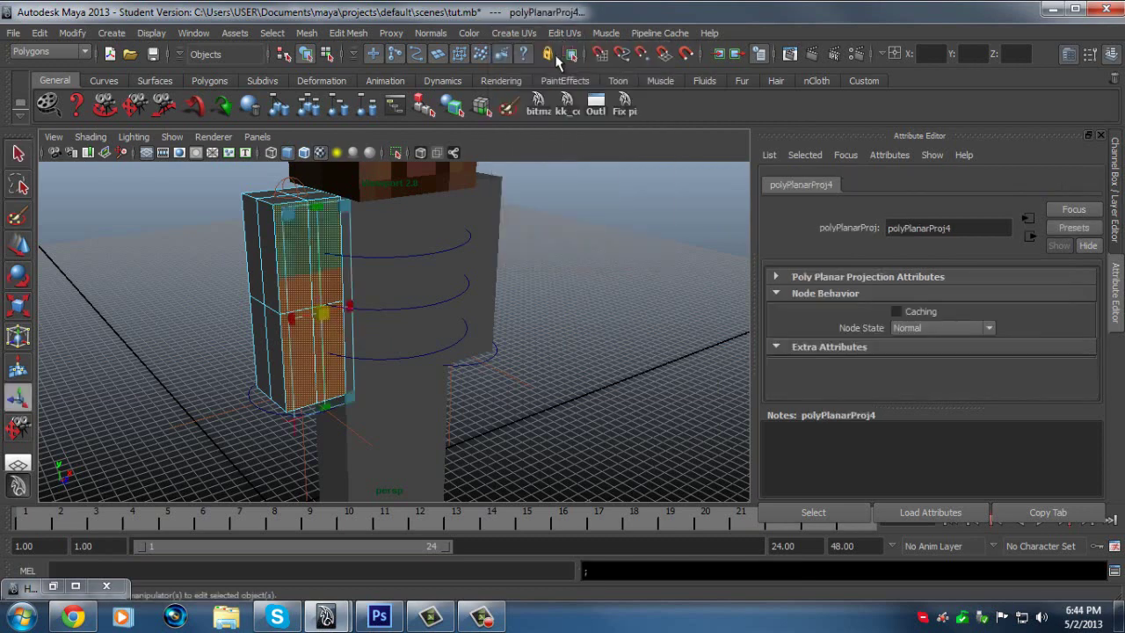
pyautogui.click(158, 195)
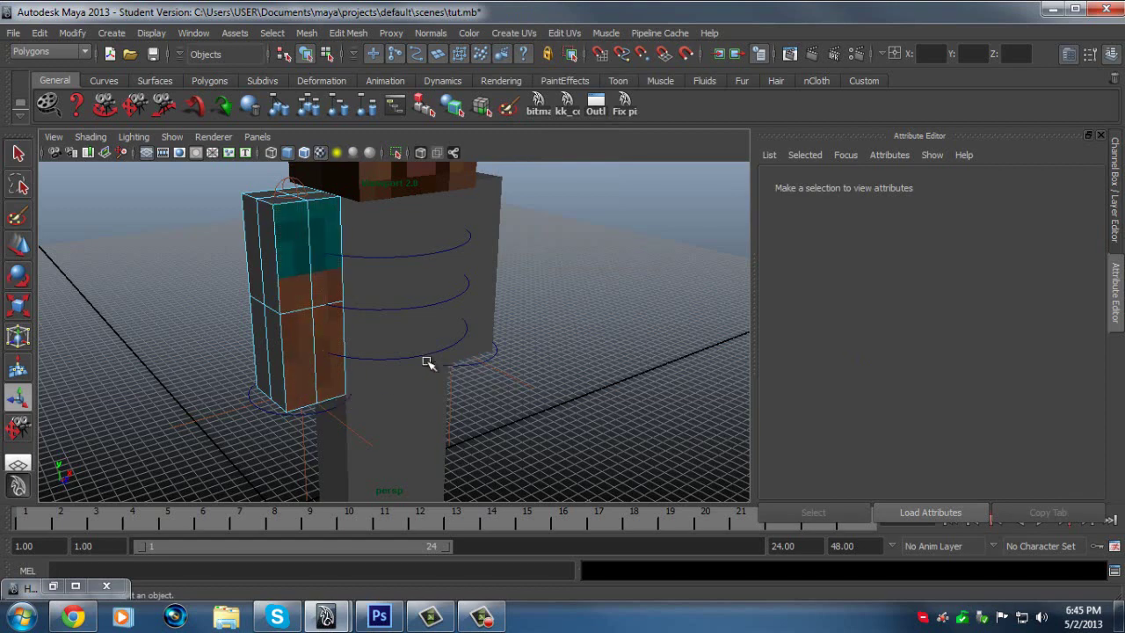
# Leave the arm's face selection and select the character's torso cube.
pyautogui.scroll(-4, 428, 363)
pyautogui.scroll(-3, 432, 356)
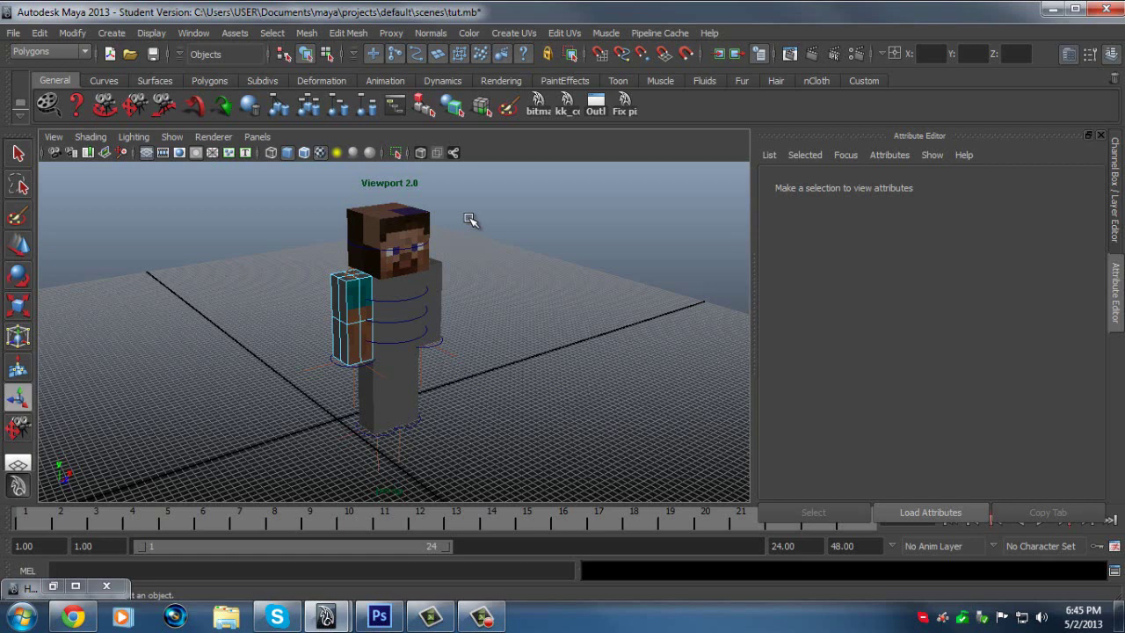
pyautogui.scroll(5, 375, 303)
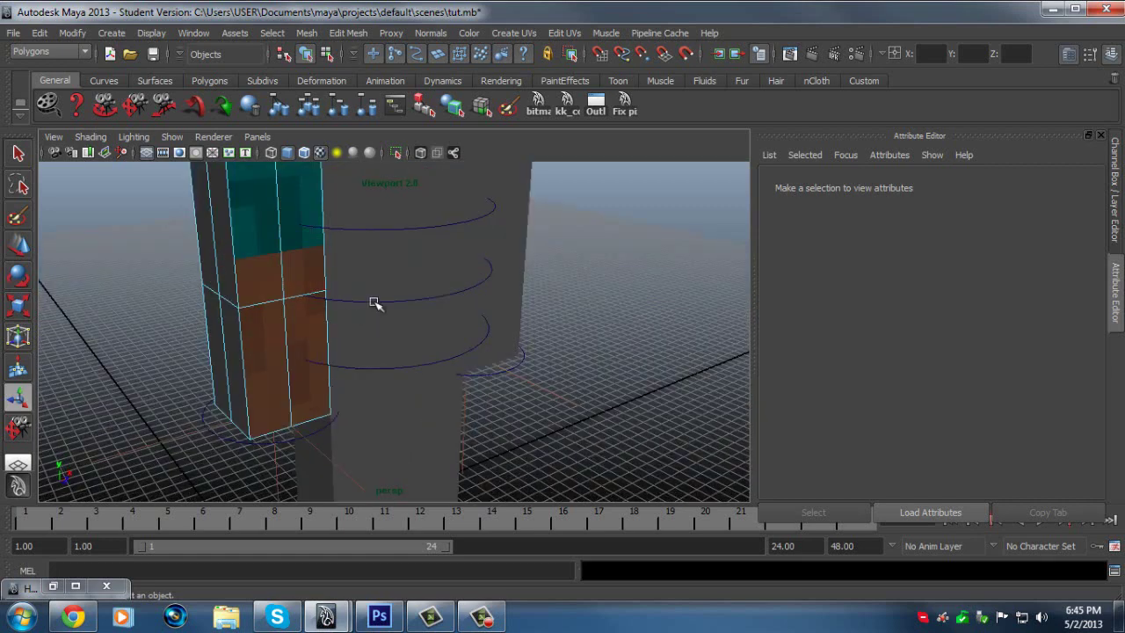
pyautogui.click(369, 208)
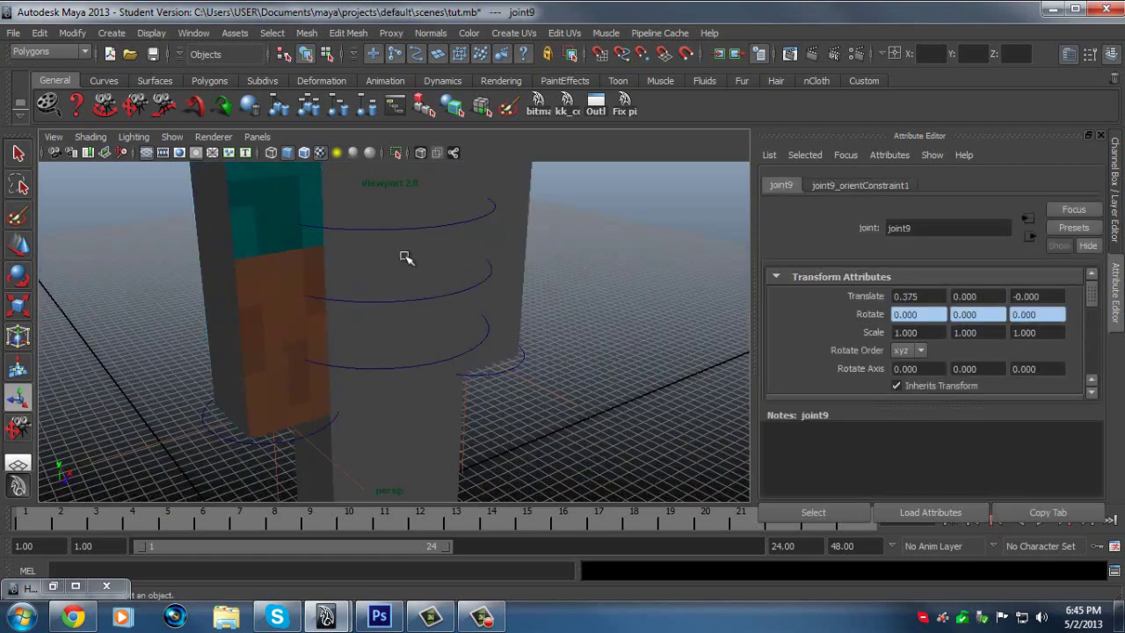
pyautogui.click(342, 227)
pyautogui.click(347, 272)
pyautogui.scroll(-5, 402, 276)
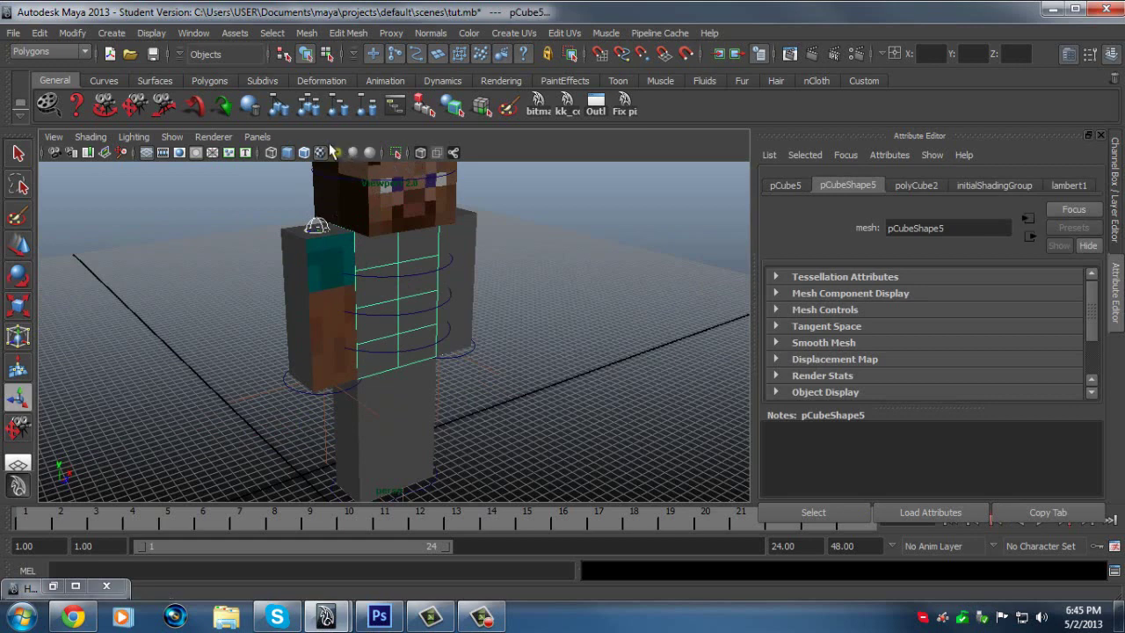
# Switch the viewport through X-ray, wireframe and shaded display to examine the torso cube and the joints behind it.
pyautogui.click(421, 154)
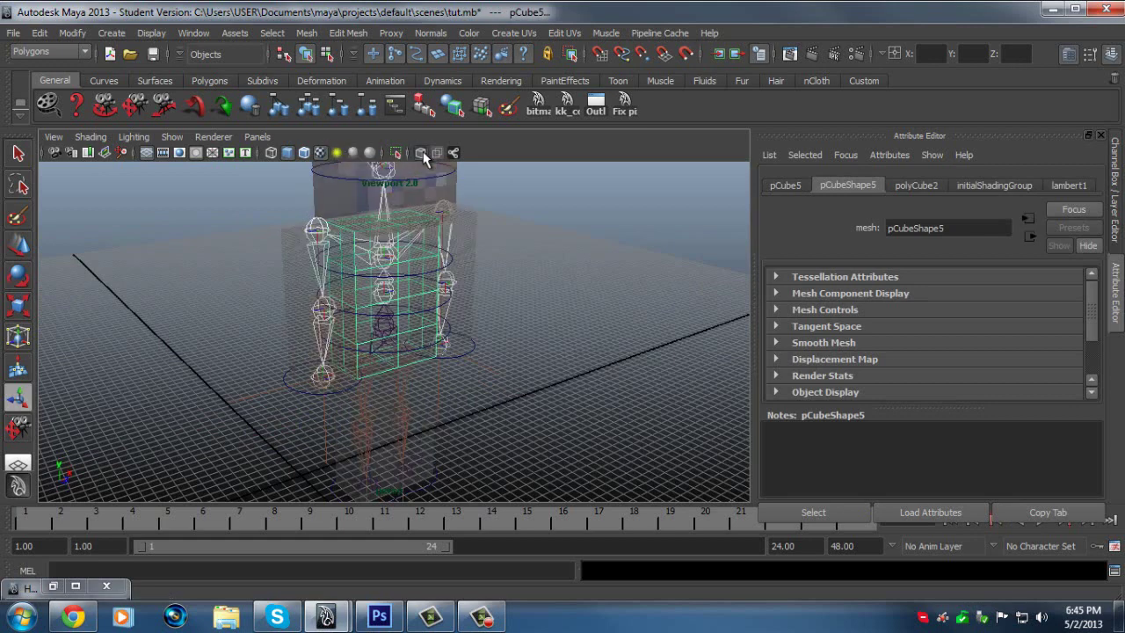
pyautogui.click(421, 154)
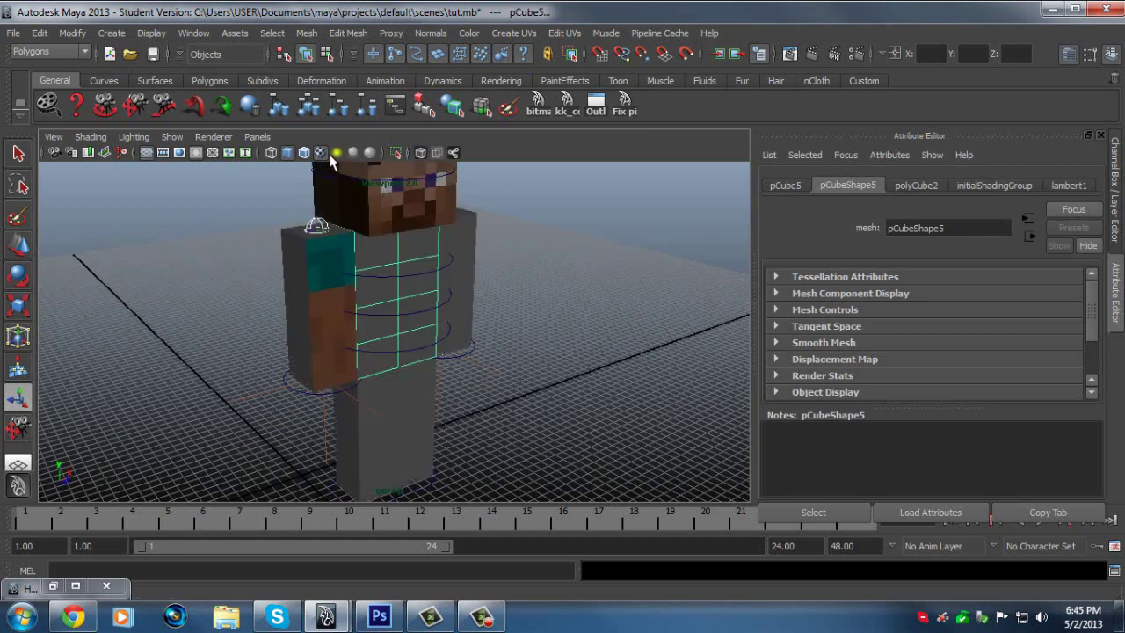
pyautogui.click(287, 154)
pyautogui.click(285, 152)
pyautogui.click(274, 153)
pyautogui.click(286, 153)
pyautogui.click(421, 154)
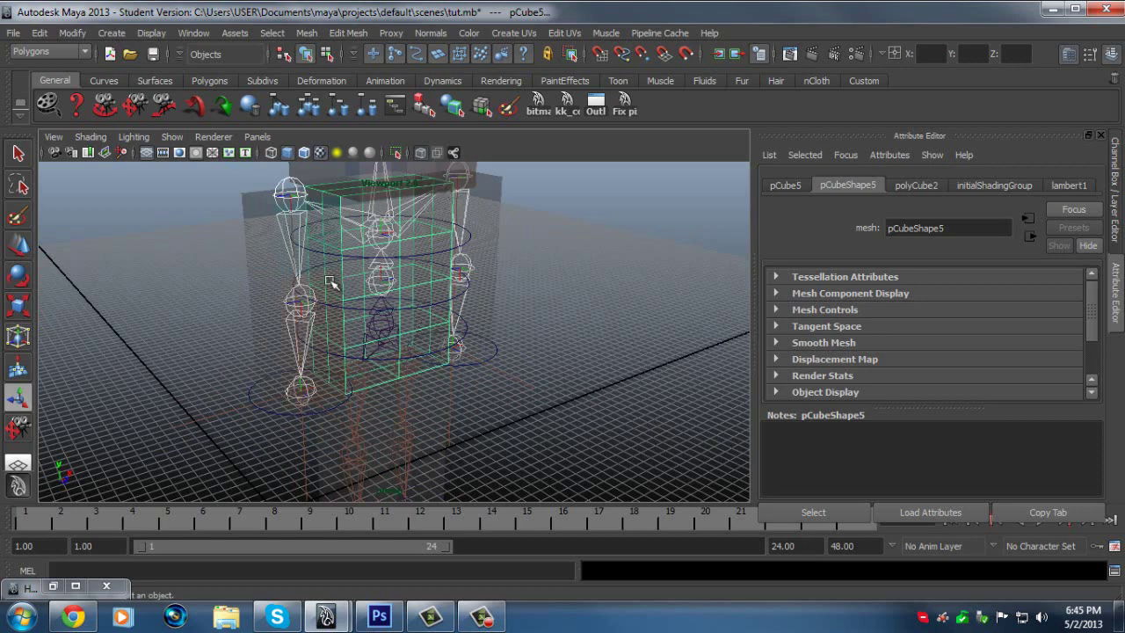
# Single out the torso cube from the arm and joints using X-ray display, and return to opaque shading.
pyautogui.click(292, 200)
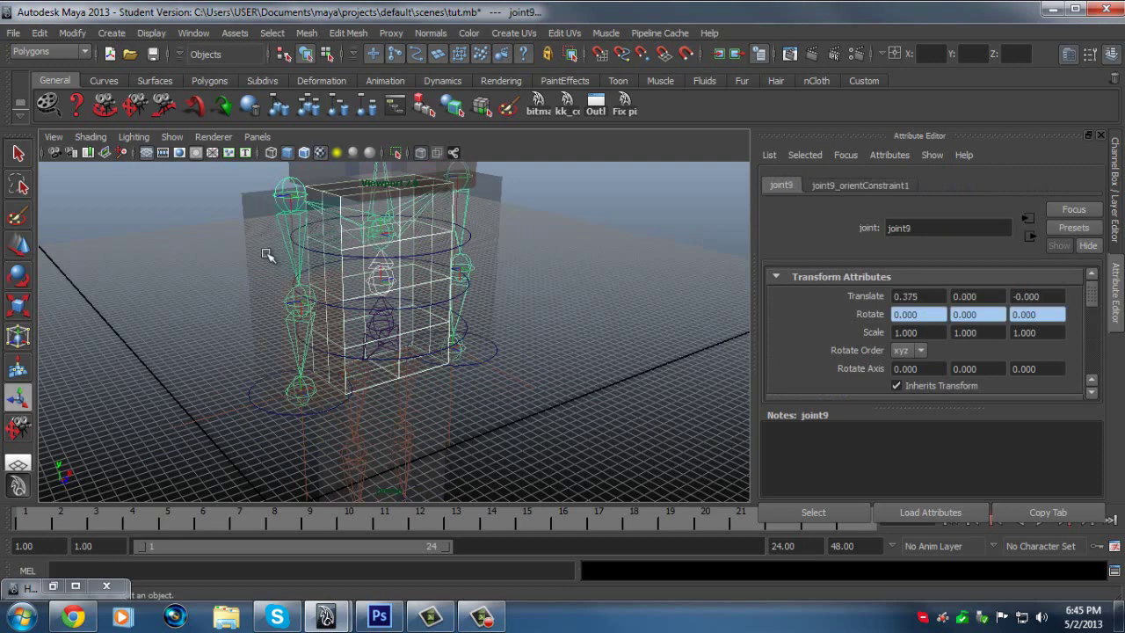
pyautogui.click(294, 239)
pyautogui.click(335, 241)
pyautogui.click(344, 244)
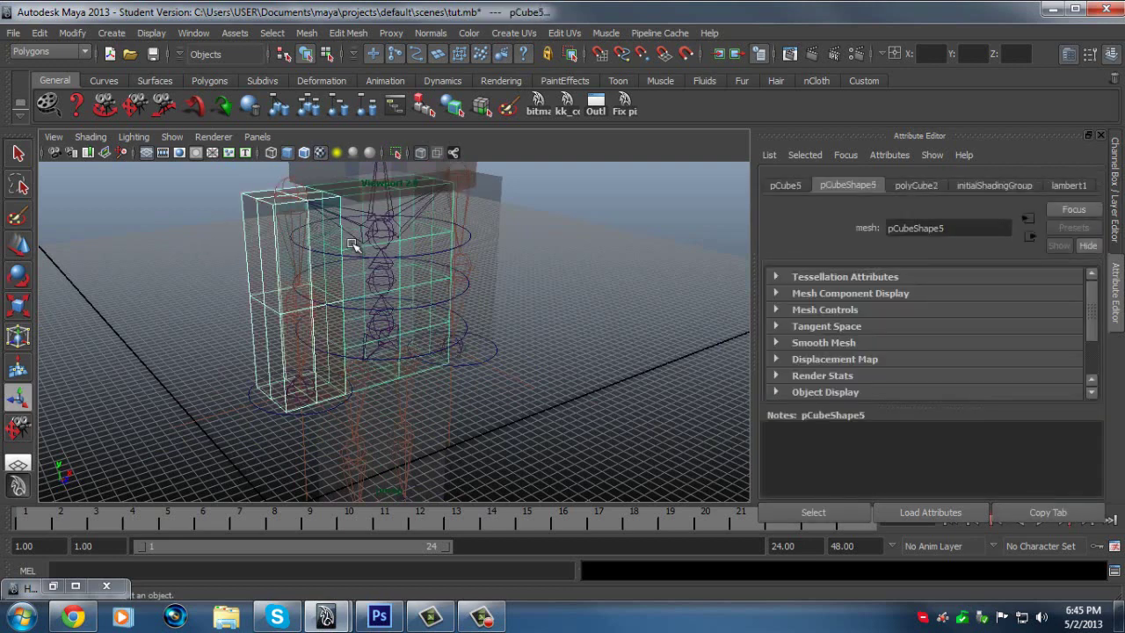
pyautogui.click(314, 236)
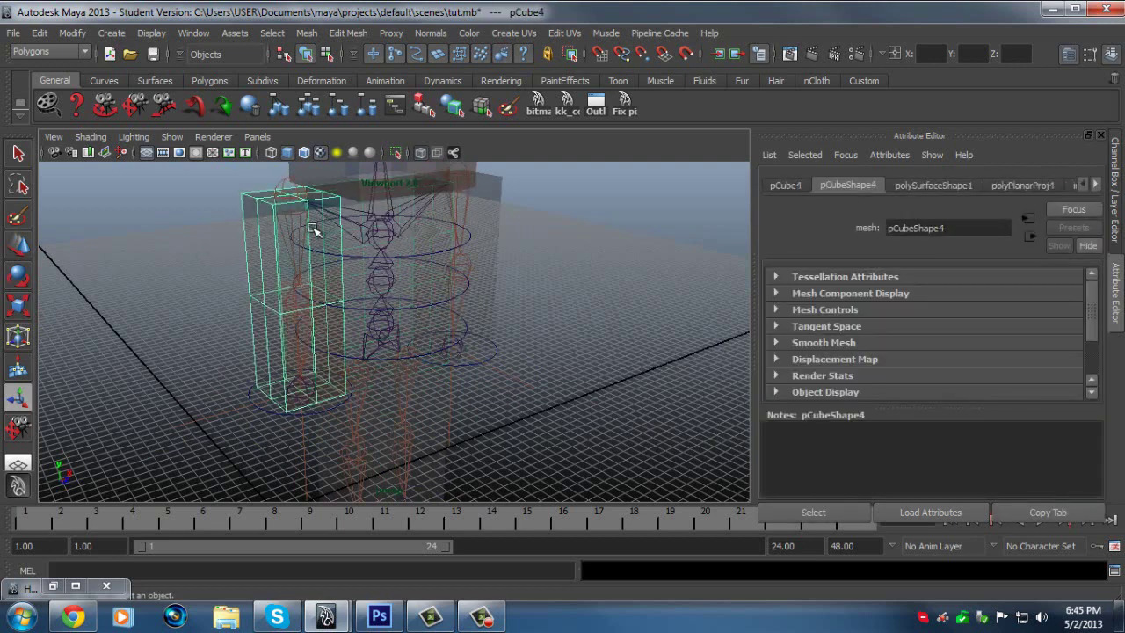
pyautogui.keyDown('shift'); pyautogui.click(356, 248); pyautogui.keyUp('shift')
pyautogui.keyDown('ctrl'); pyautogui.click(252, 207); pyautogui.keyUp('ctrl')
pyautogui.moveTo(357, 309)
pyautogui.keyDown('alt'); pyautogui.mouseDown()
pyautogui.moveTo(363, 323)
pyautogui.moveTo(374, 299)
pyautogui.mouseUp(); pyautogui.keyUp('alt')
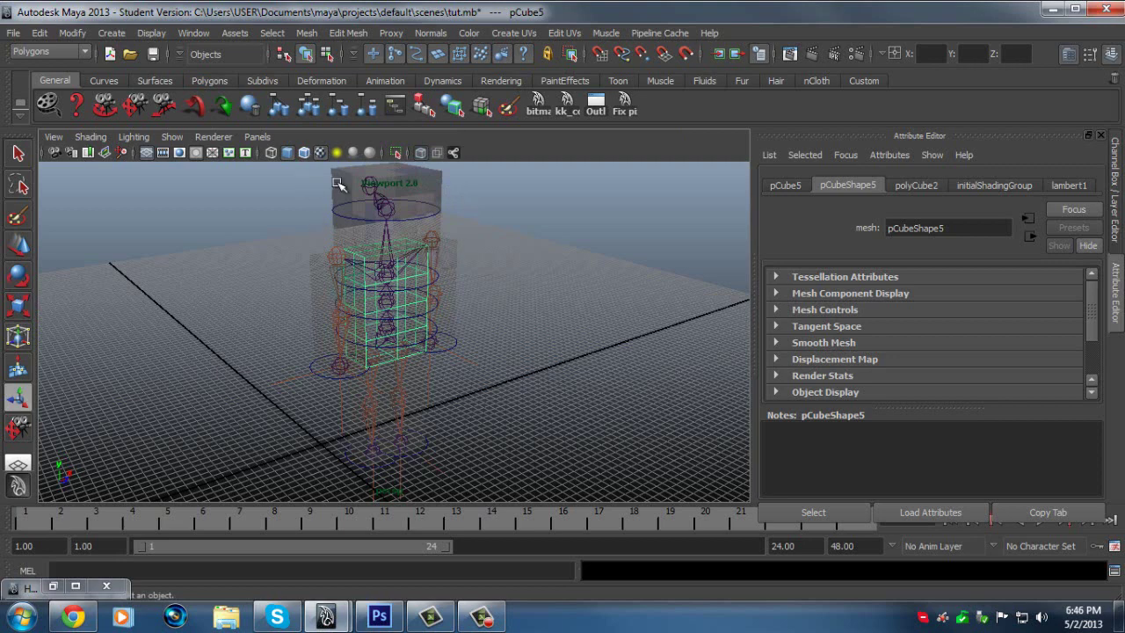
pyautogui.scroll(2, 325, 209)
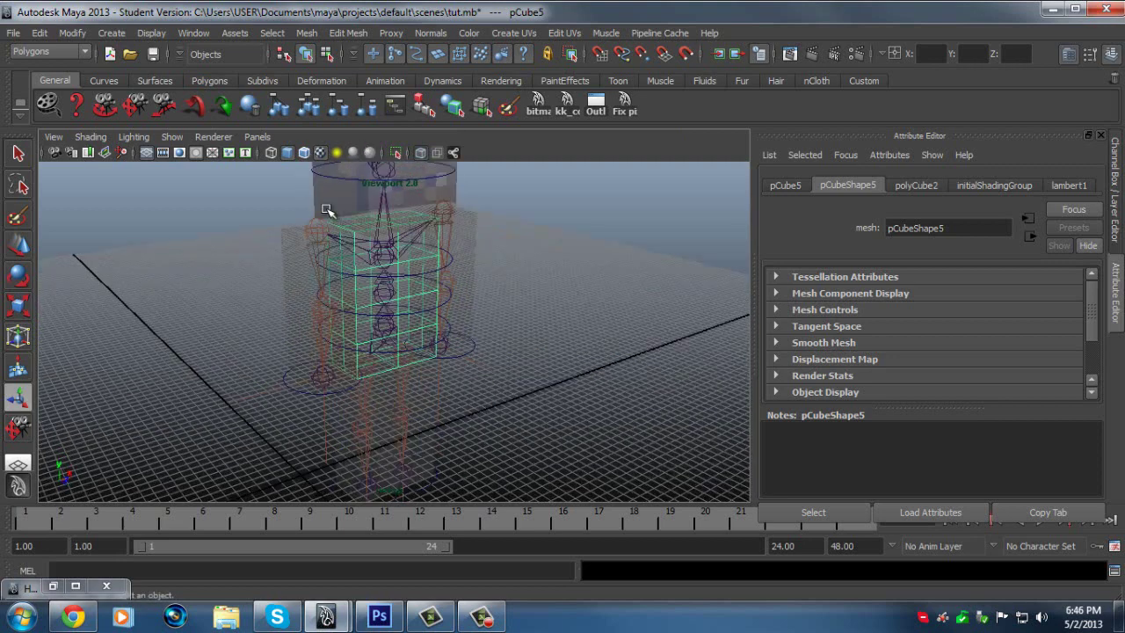
pyautogui.click(420, 152)
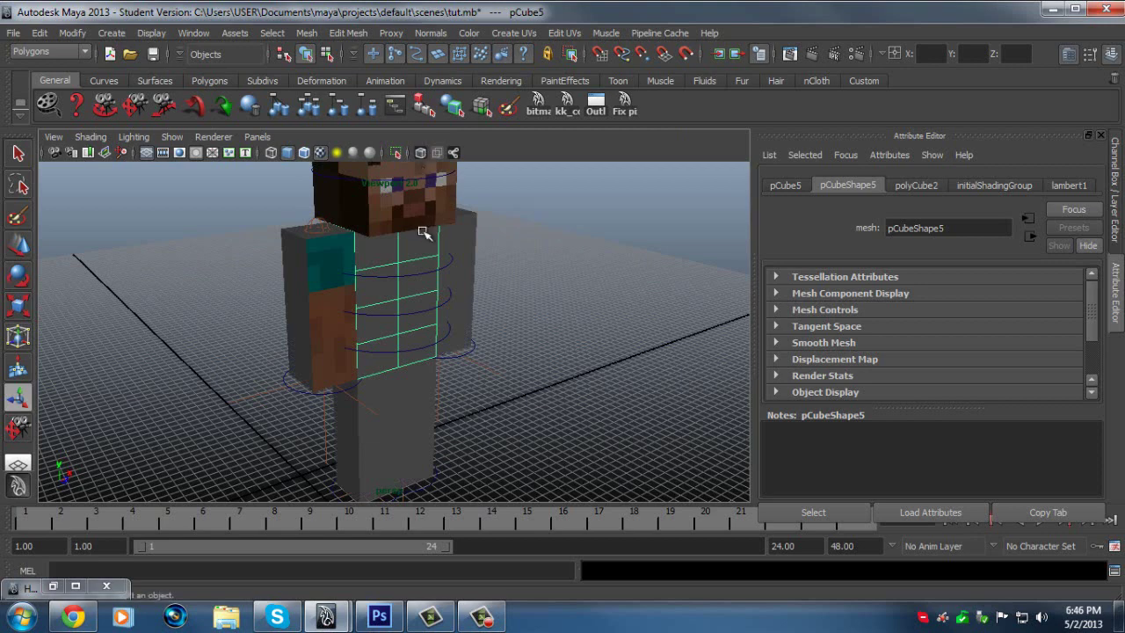
# Try to enter face selection on the torso cube in opaque shading, and clear the selection.
pyautogui.scroll(2, 424, 233)
pyautogui.rightClick(375, 225)
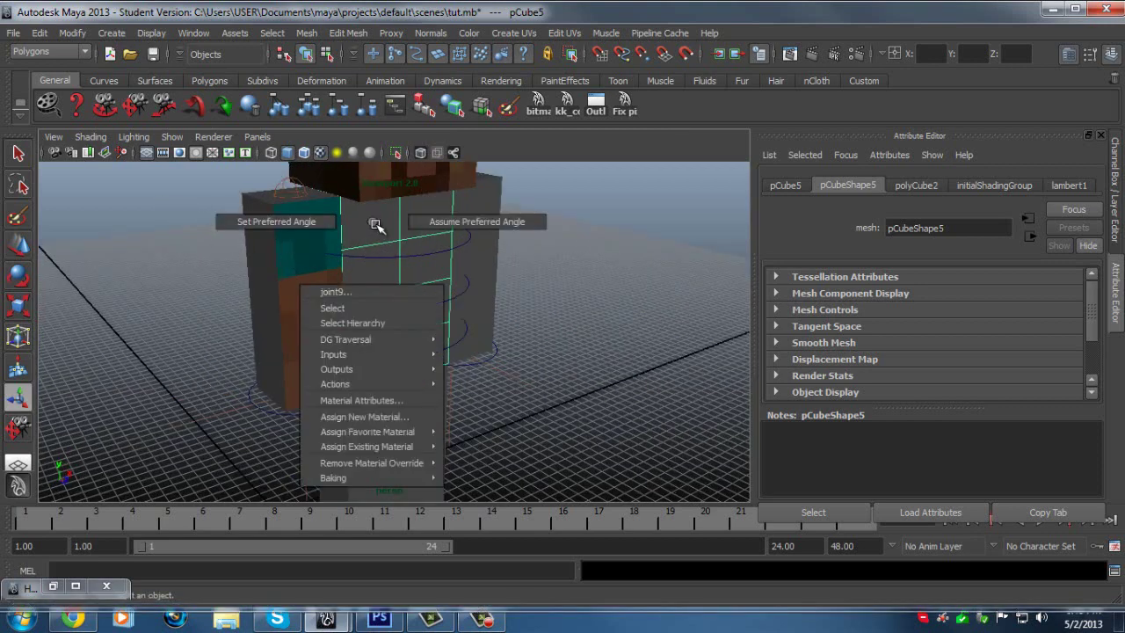
pyautogui.click(387, 228)
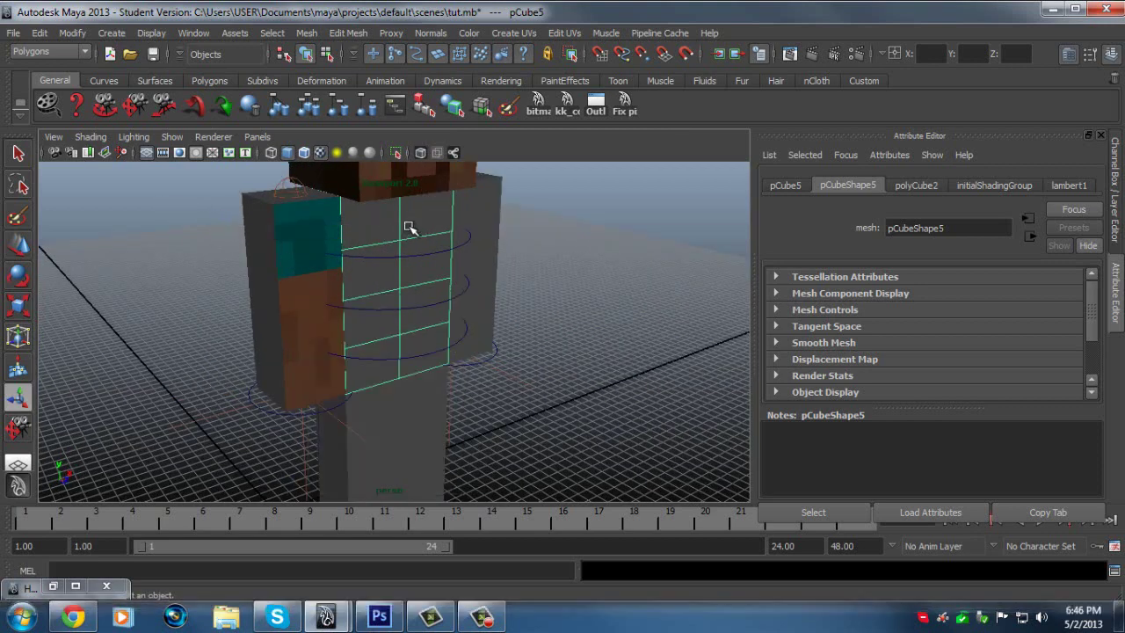
pyautogui.rightClick(410, 227)
pyautogui.click(382, 233)
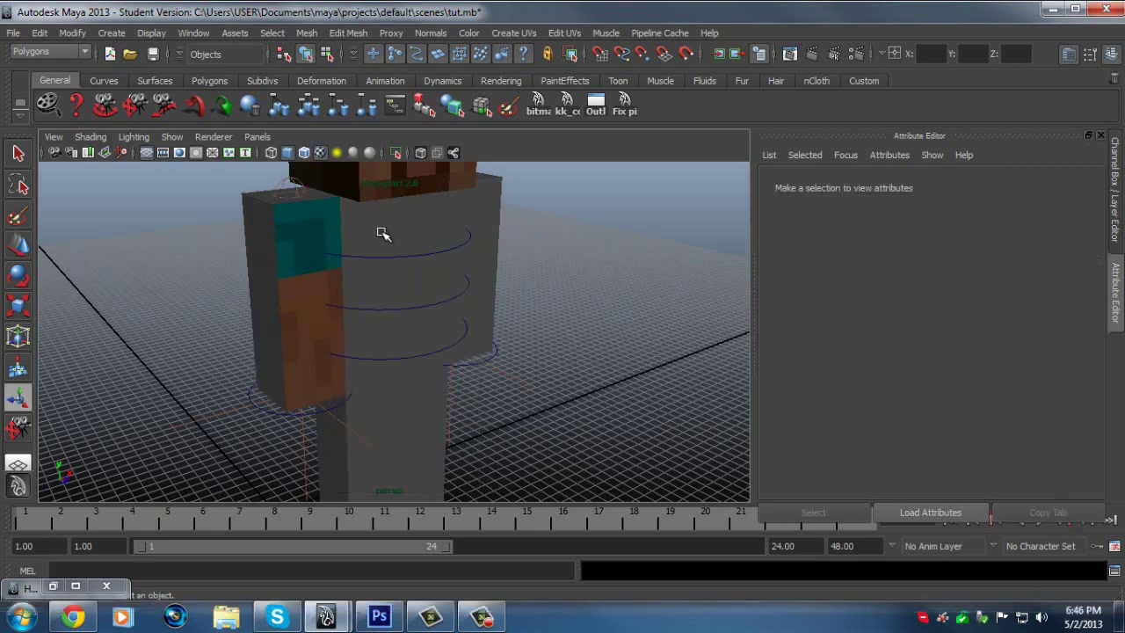
pyautogui.click(382, 233)
pyautogui.click(407, 214)
pyautogui.click(402, 203)
pyautogui.click(357, 217)
pyautogui.click(353, 218)
pyautogui.click(353, 218)
pyautogui.click(384, 329)
pyautogui.rightClick(377, 278)
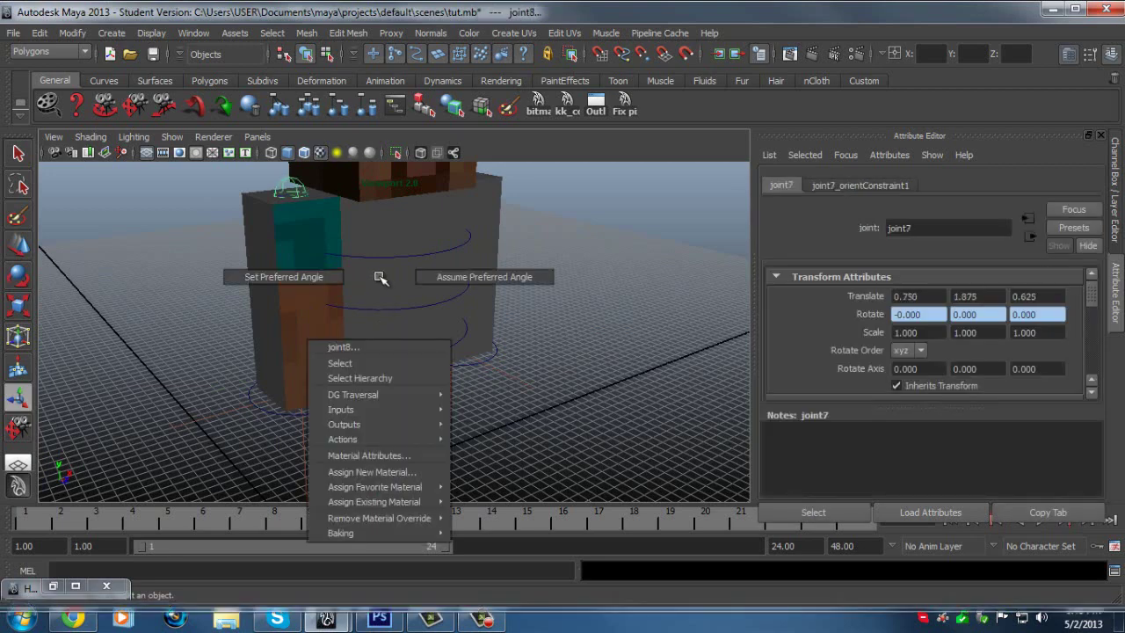
pyautogui.click(410, 284)
pyautogui.click(409, 237)
pyautogui.click(442, 181)
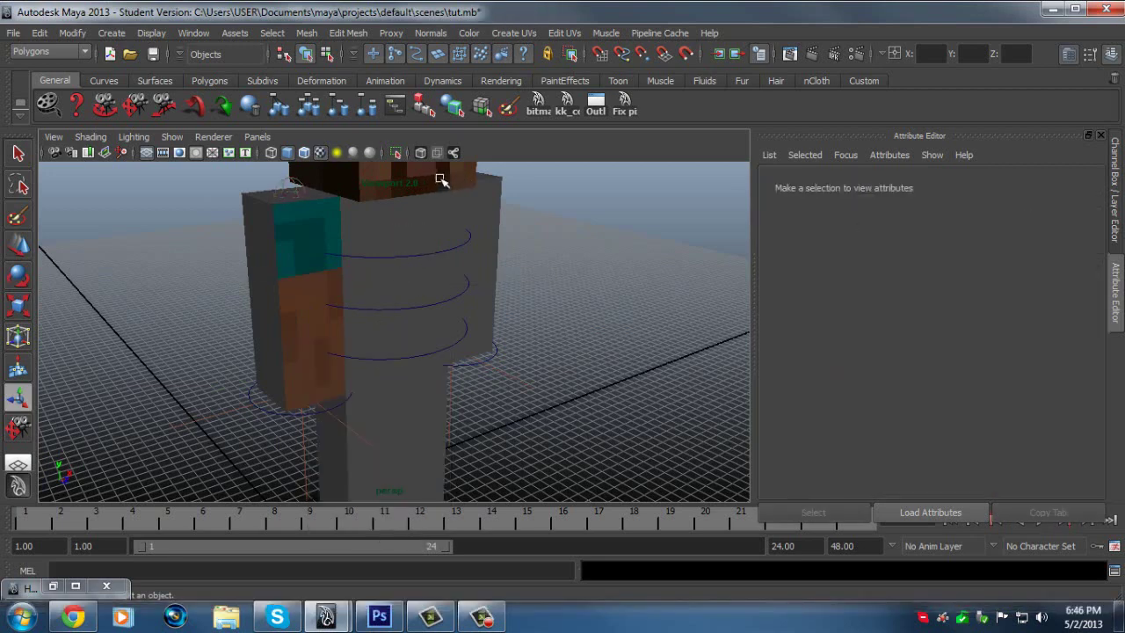
# Turn on X-ray display, select only the torso cube, and turn X-ray display off.
pyautogui.click(422, 155)
pyautogui.click(346, 251)
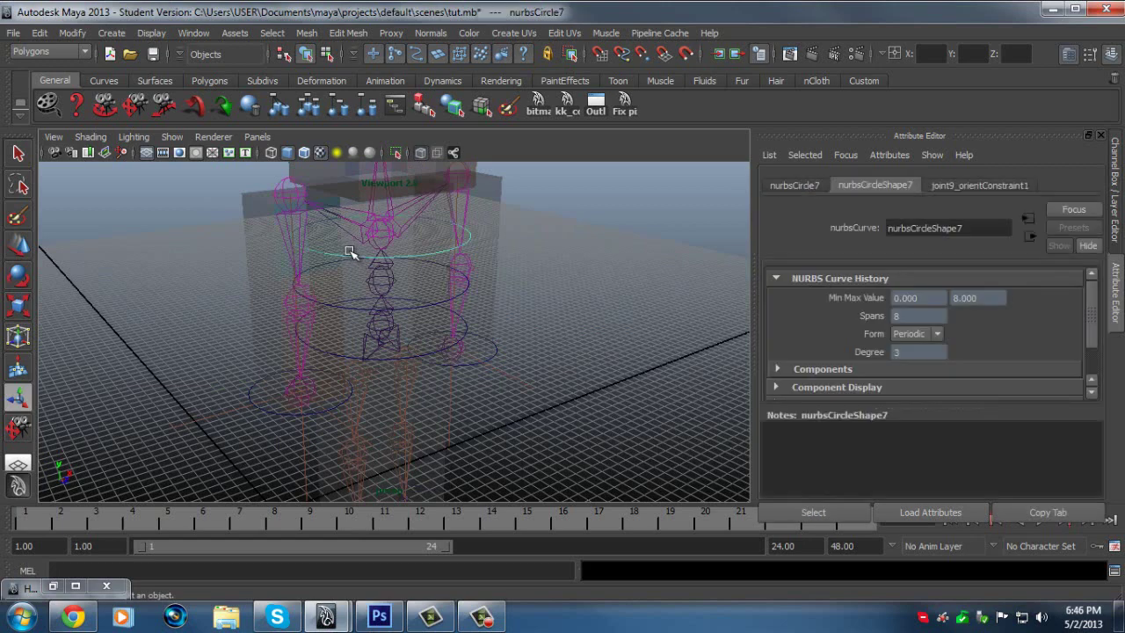
pyautogui.click(360, 284)
pyautogui.click(361, 244)
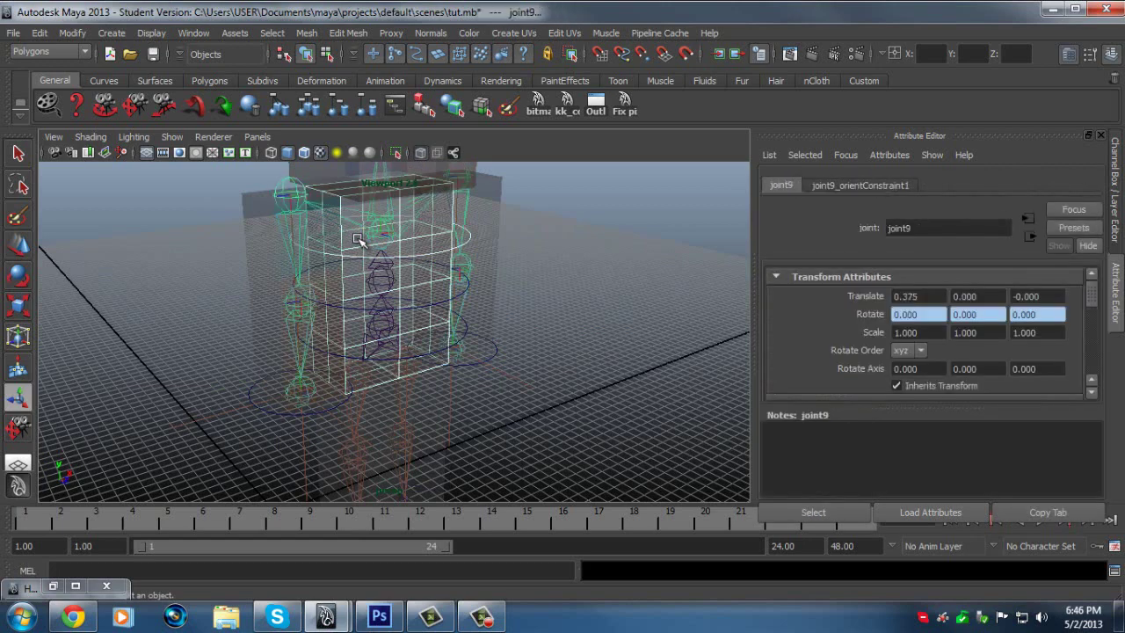
pyautogui.click(382, 224)
pyautogui.click(353, 270)
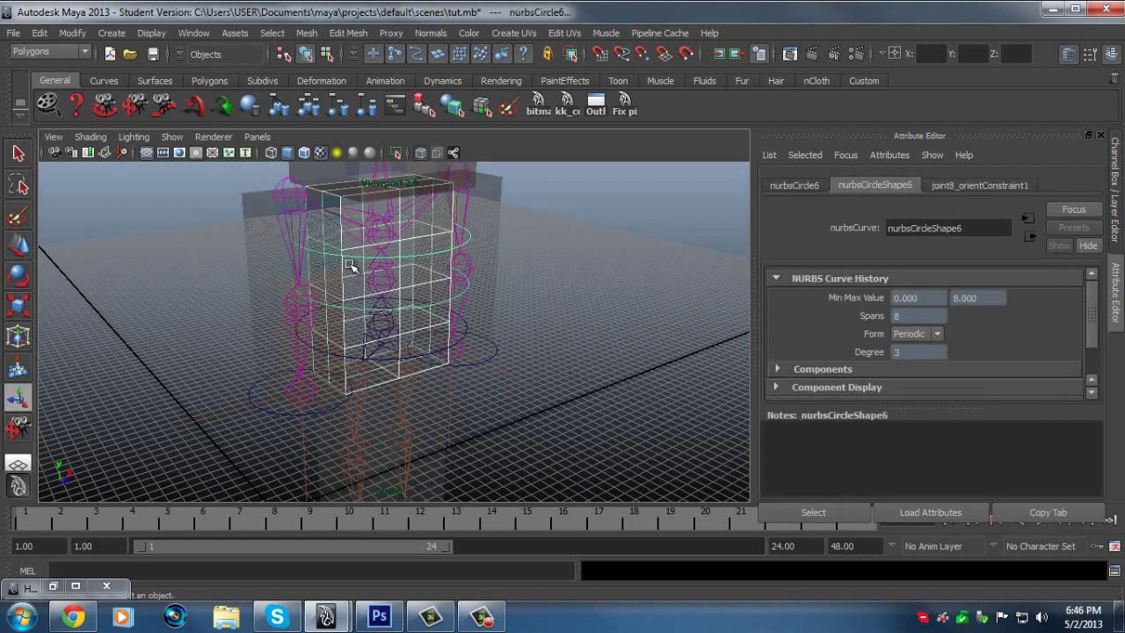
pyautogui.click(166, 194)
pyautogui.click(361, 264)
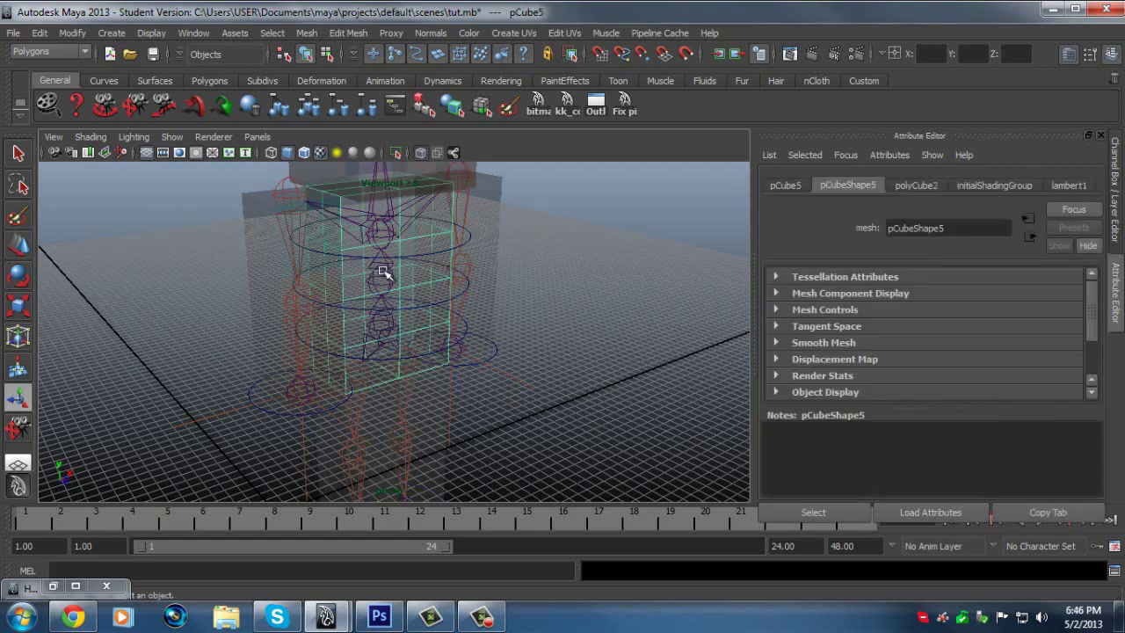
pyautogui.click(421, 154)
# Activate the Select tool and put the torso cube into face selection mode.
pyautogui.press('q')
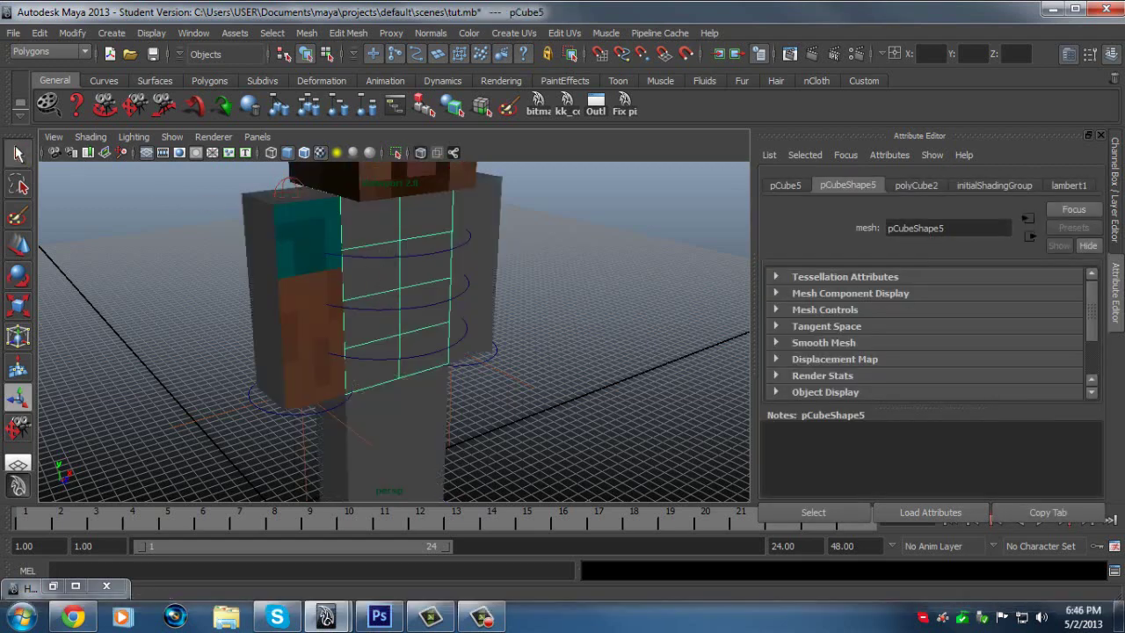
pyautogui.rightClick(387, 279)
pyautogui.rightClick(419, 195)
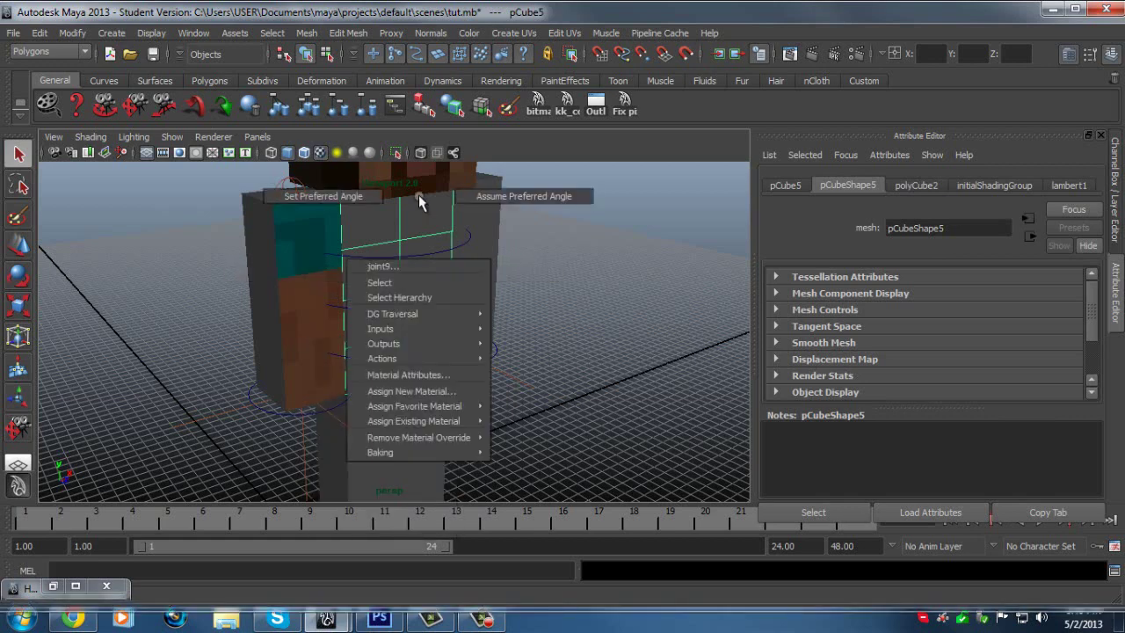
pyautogui.rightClick(624, 195)
pyautogui.click(612, 245)
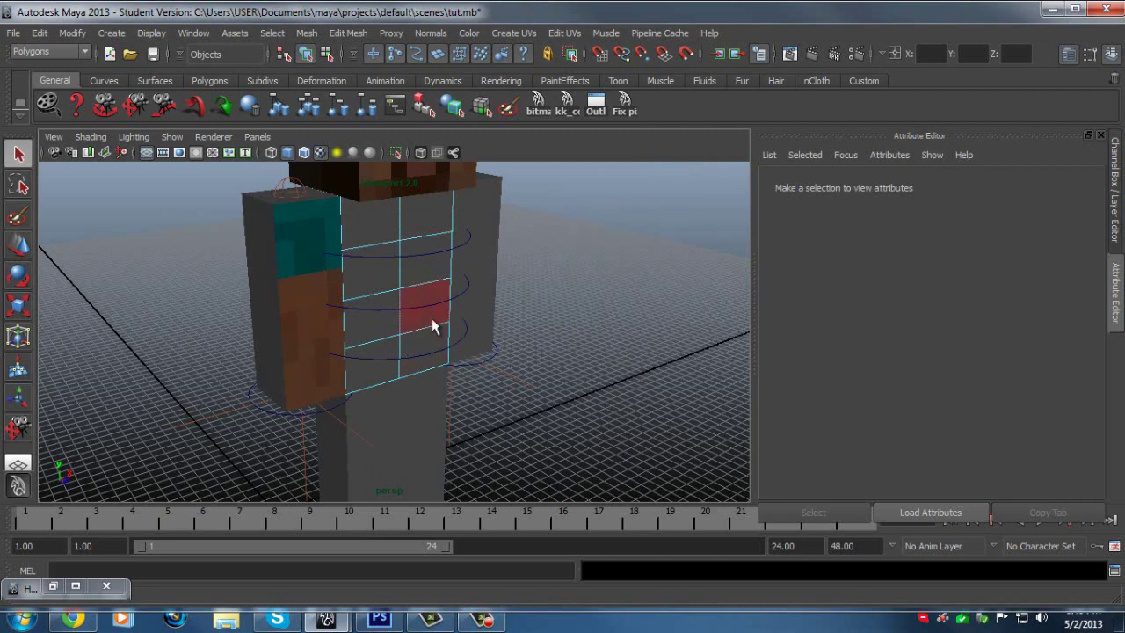
# Select all eight front faces of the torso cube.
pyautogui.click(366, 224)
pyautogui.keyDown('shift'); pyautogui.click(377, 264); pyautogui.keyUp('shift')
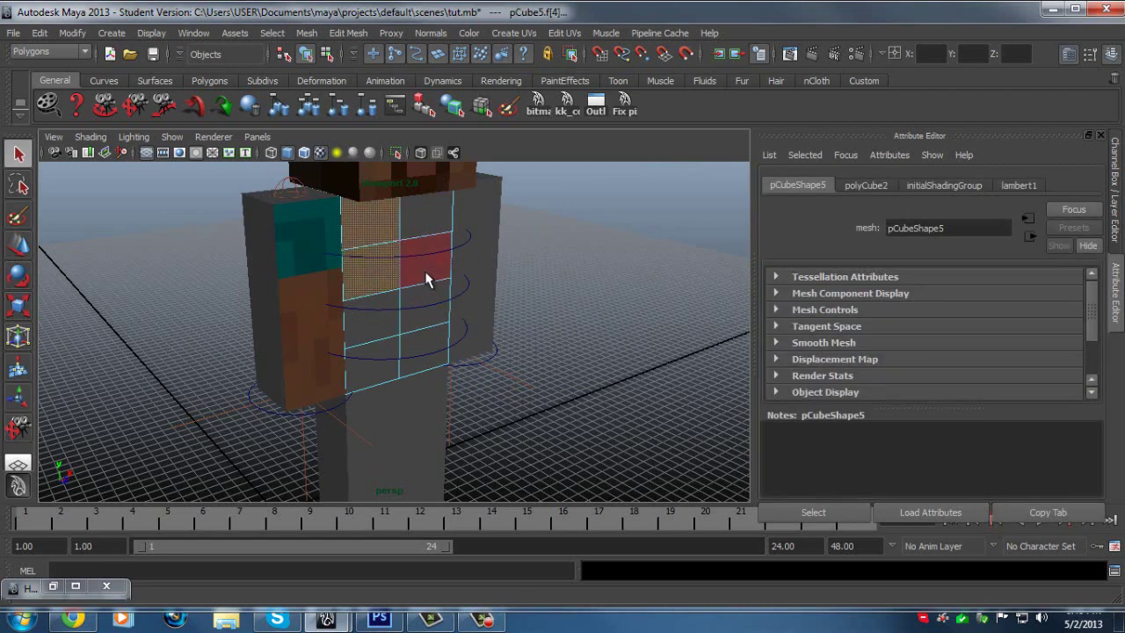
pyautogui.keyDown('shift'); pyautogui.click(428, 272); pyautogui.keyUp('shift')
pyautogui.keyDown('shift'); pyautogui.click(416, 216); pyautogui.keyUp('shift')
pyautogui.keyDown('shift'); pyautogui.click(369, 335); pyautogui.keyUp('shift')
pyautogui.keyDown('shift'); pyautogui.click(424, 306); pyautogui.keyUp('shift')
pyautogui.keyDown('shift'); pyautogui.click(417, 359); pyautogui.keyUp('shift')
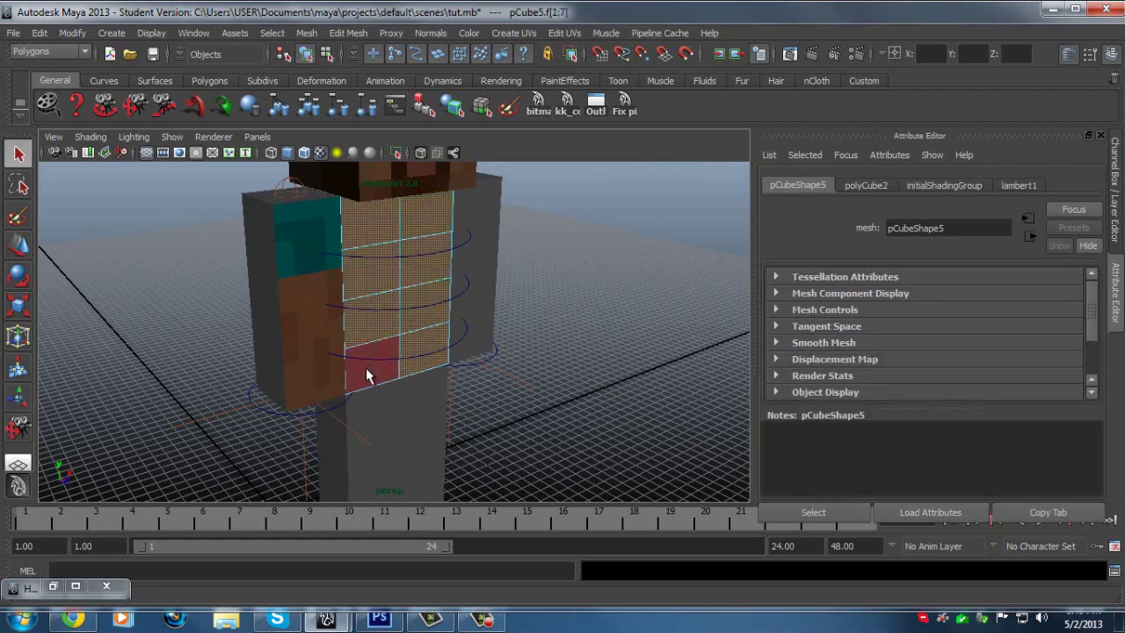
pyautogui.keyDown('shift'); pyautogui.click(370, 376); pyautogui.keyUp('shift')
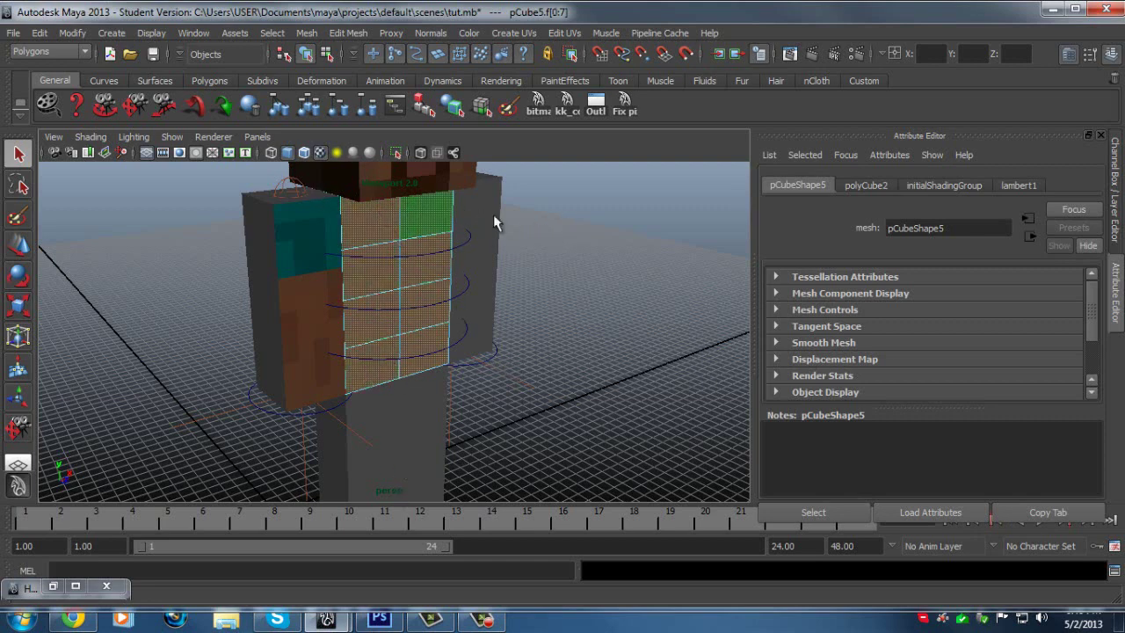
# Assign a new Lambert material to the torso's front faces and connect a File texture to its color.
pyautogui.rightClick(384, 286)
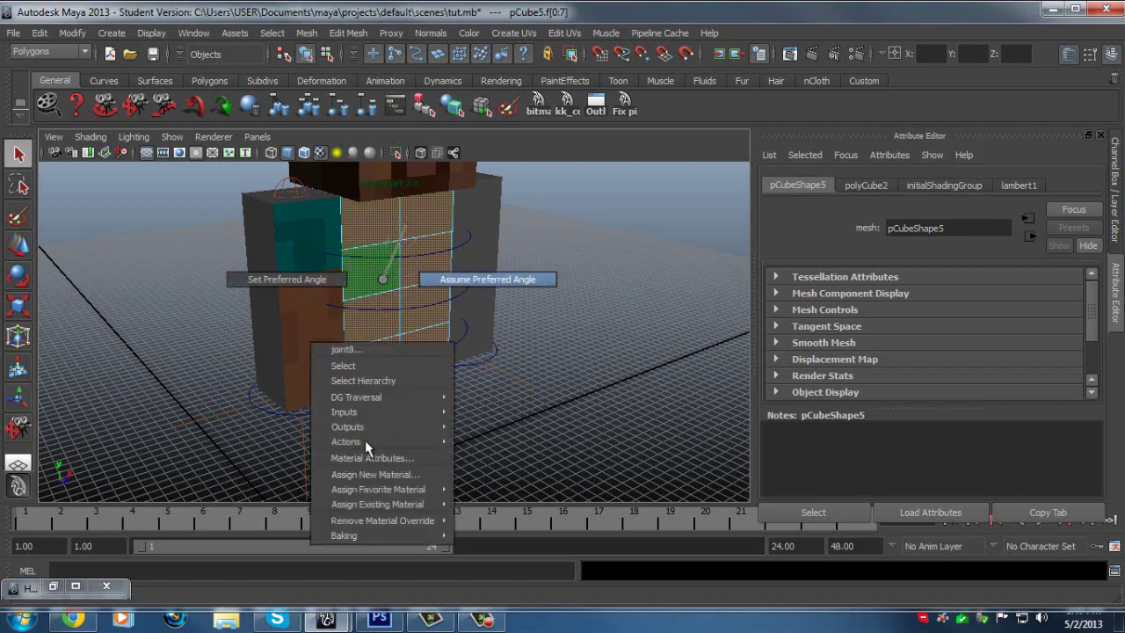
pyautogui.click(384, 475)
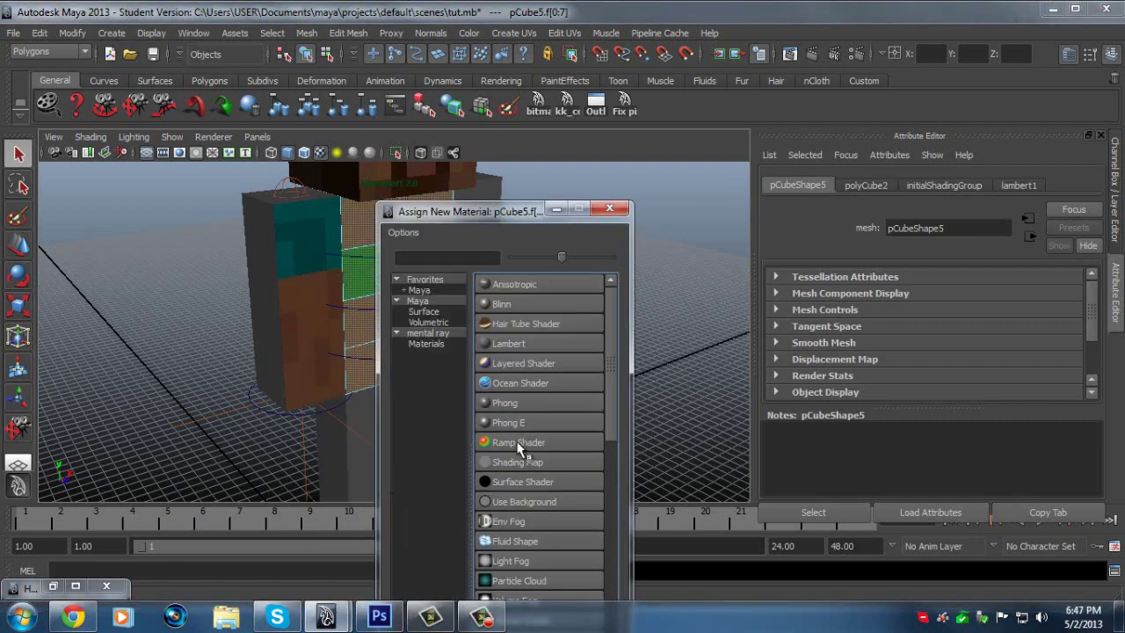
pyautogui.click(528, 364)
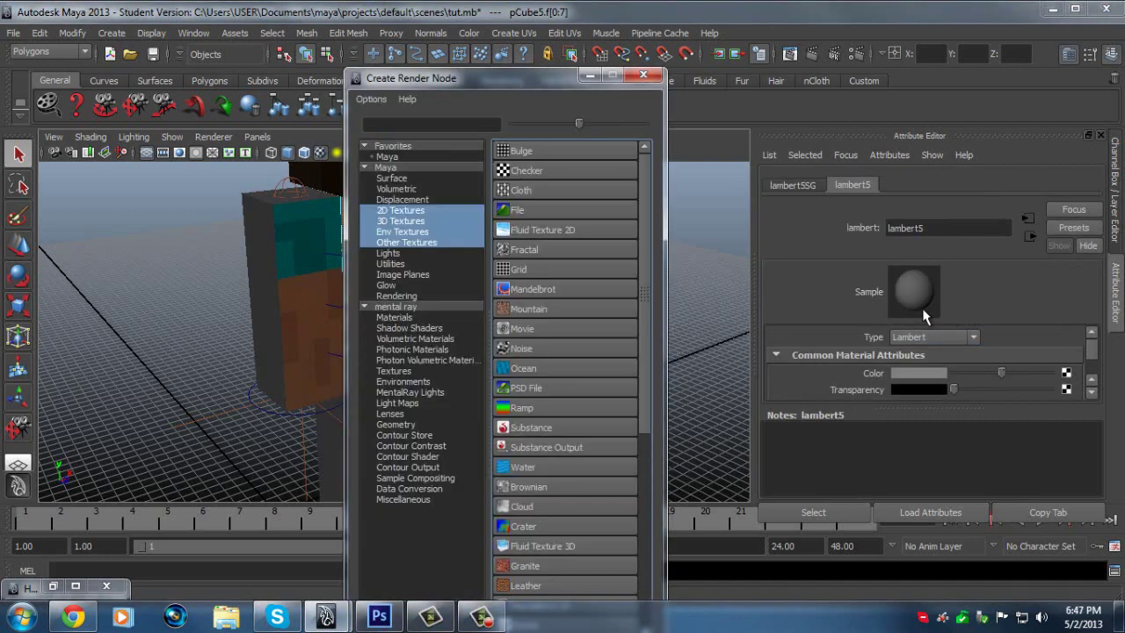
pyautogui.click(546, 213)
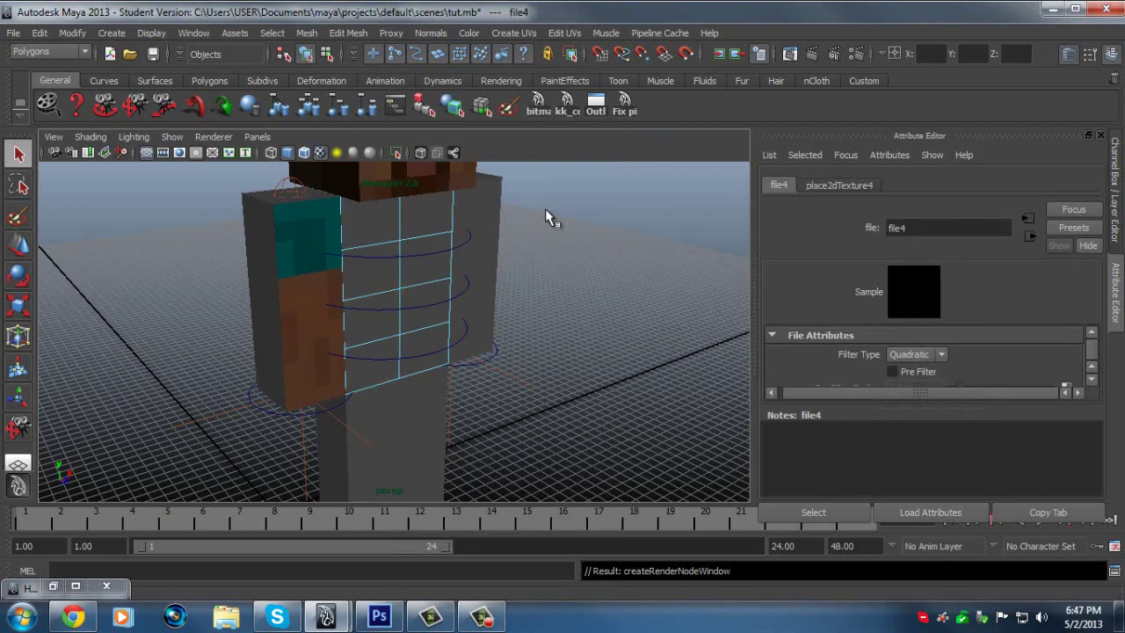
pyautogui.scroll(-2, 1073, 369)
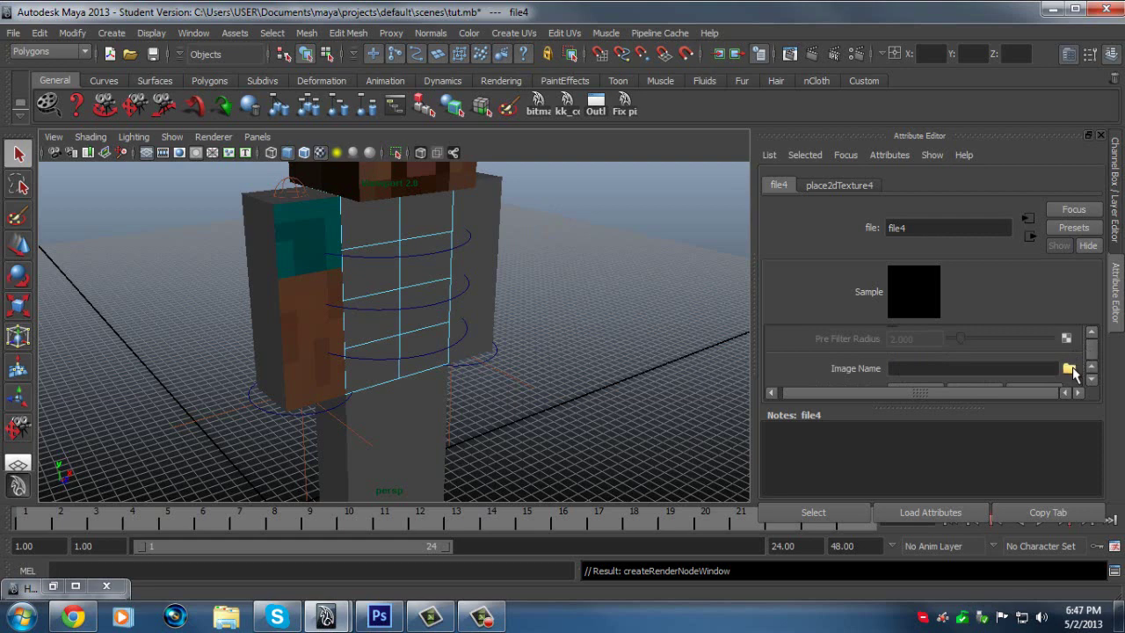
pyautogui.click(1069, 367)
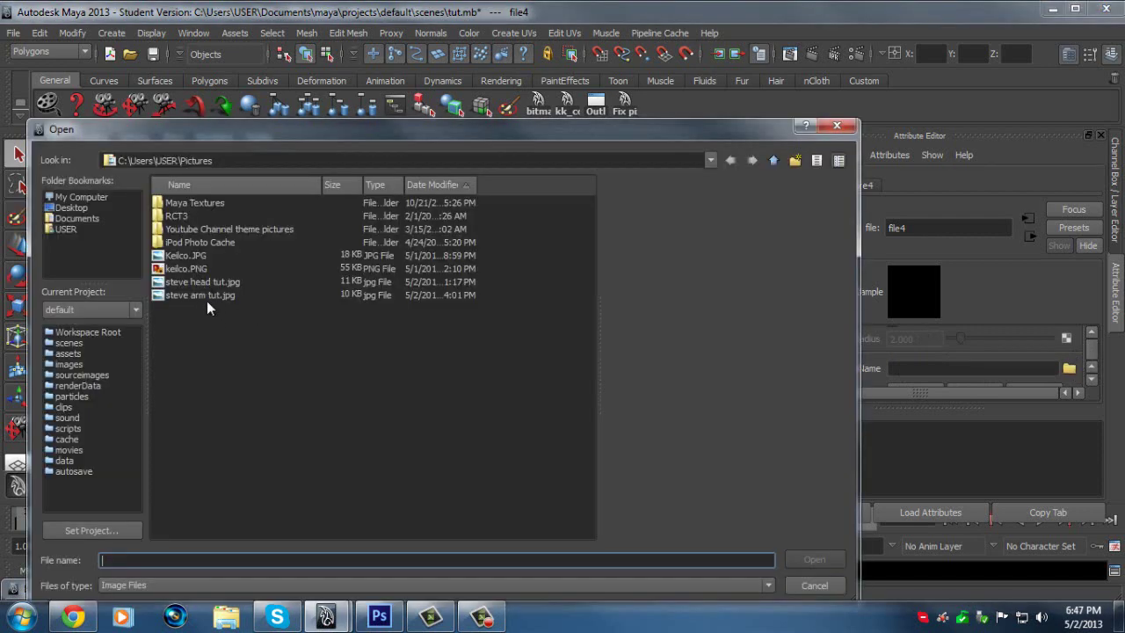
pyautogui.click(837, 126)
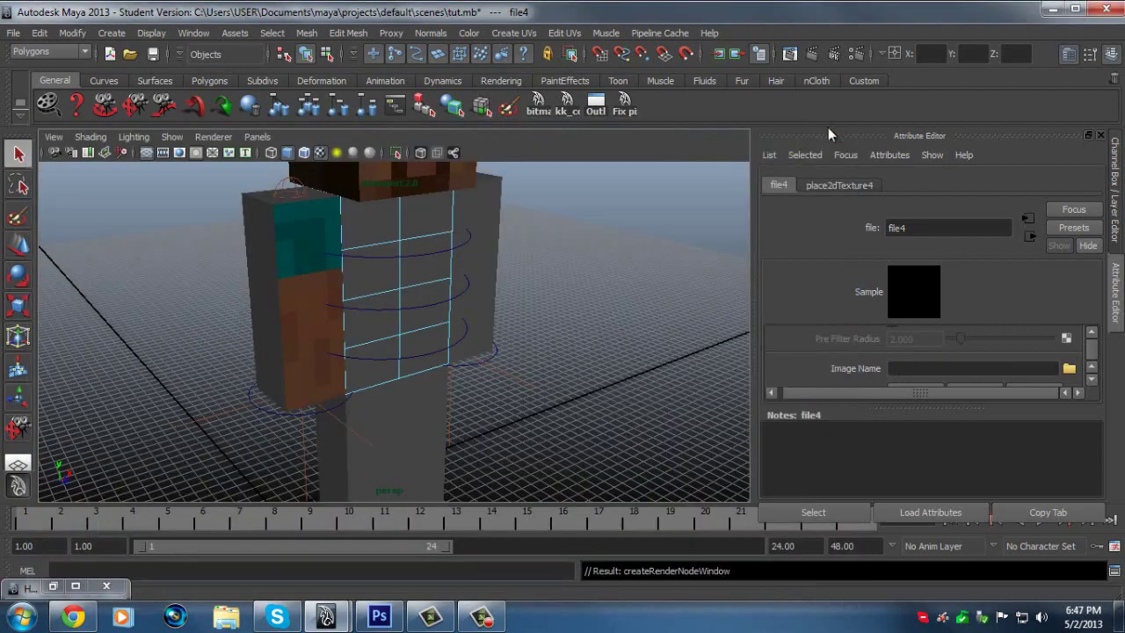
# Switch to Photoshop and marquee-select the torso front in char1.png, about 0.28 by 0.42 cm.
pyautogui.click(373, 616)
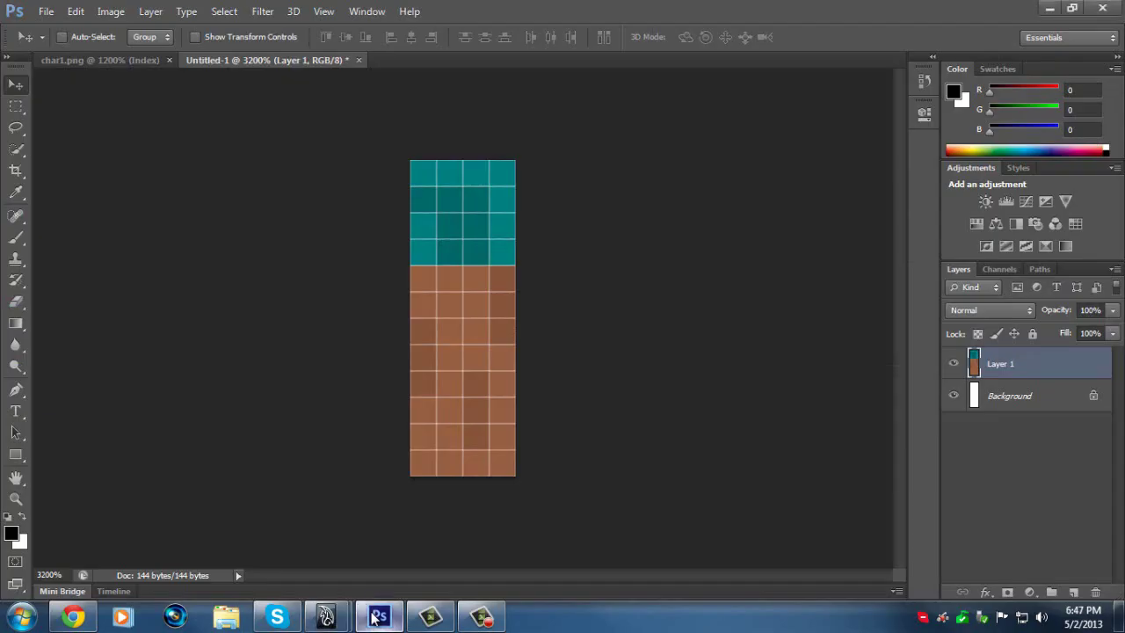
pyautogui.click(79, 60)
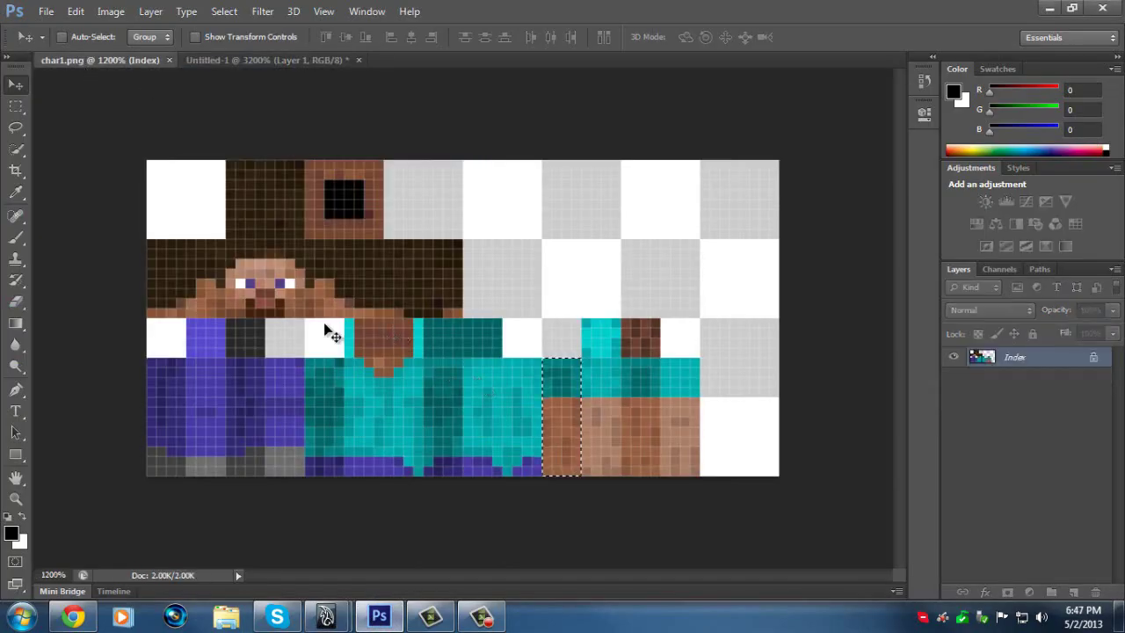
pyautogui.click(16, 106)
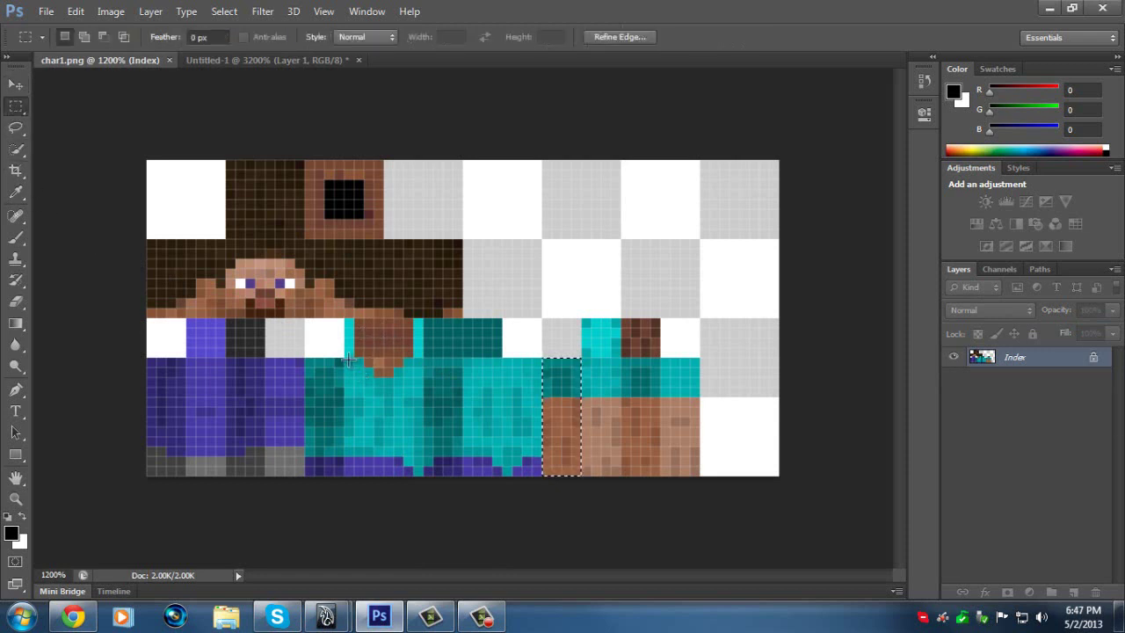
pyautogui.moveTo(345, 359); pyautogui.dragTo(423, 476)
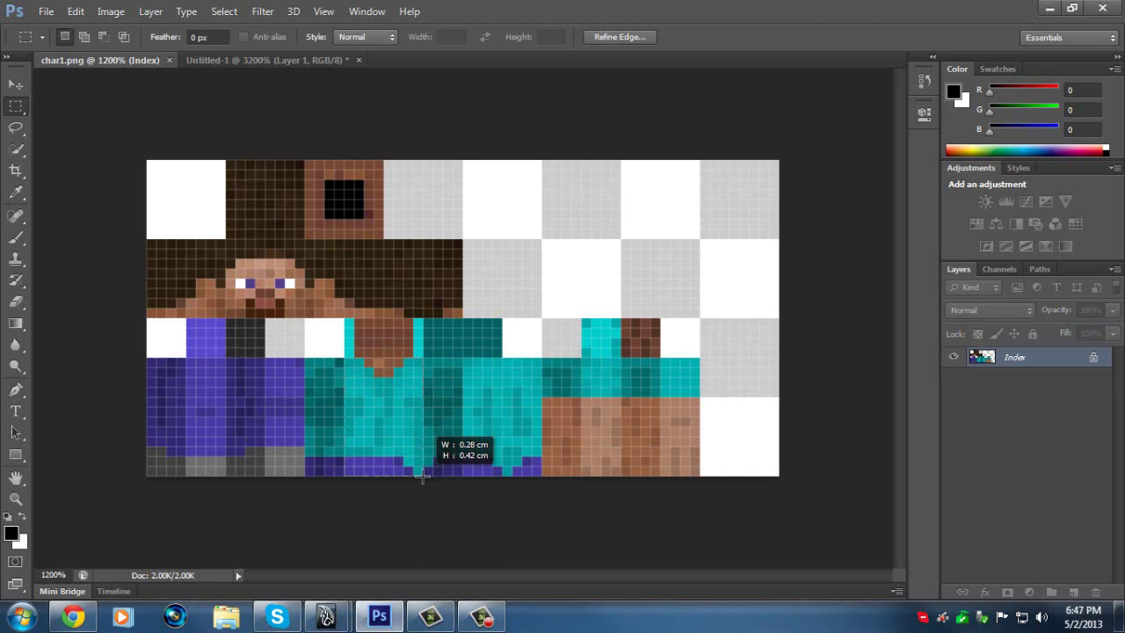
# Copy the selected torso front from char1.png and paste it into a new document matching the selection's size.
pyautogui.moveTo(423, 476); pyautogui.dragTo(422, 476)
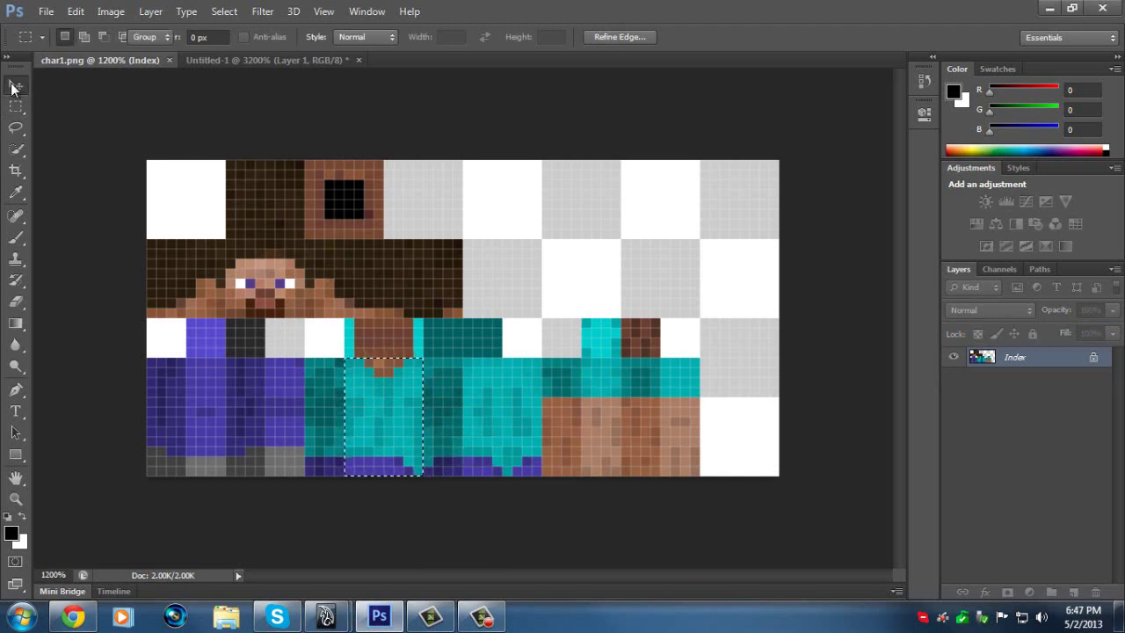
pyautogui.click(16, 85)
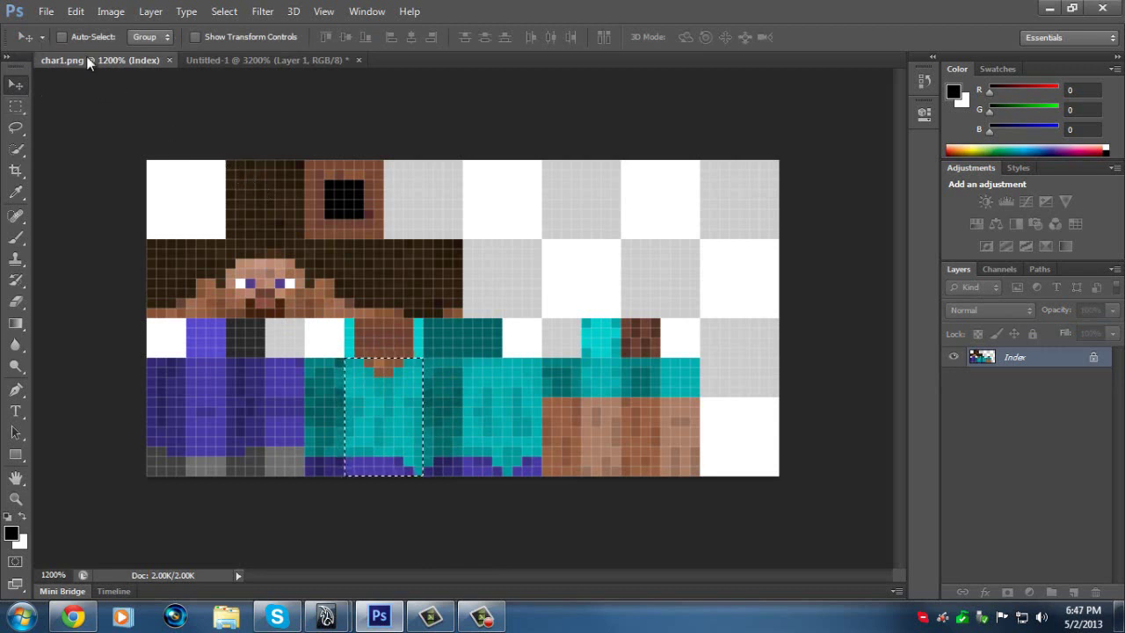
pyautogui.click(44, 12)
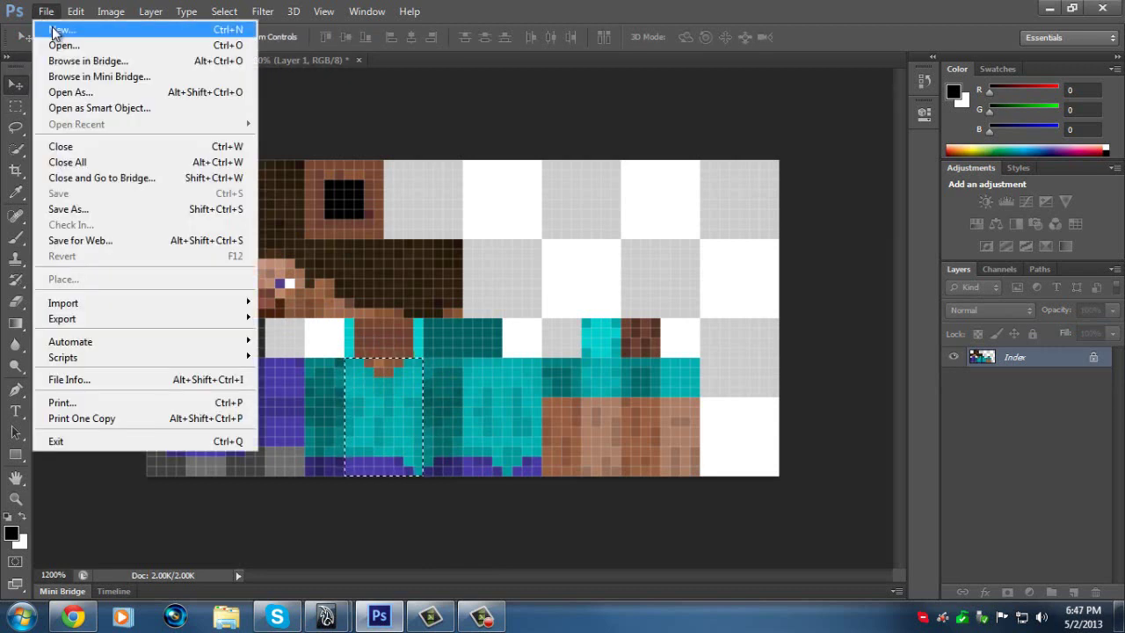
pyautogui.click(27, 29)
pyautogui.click(729, 127)
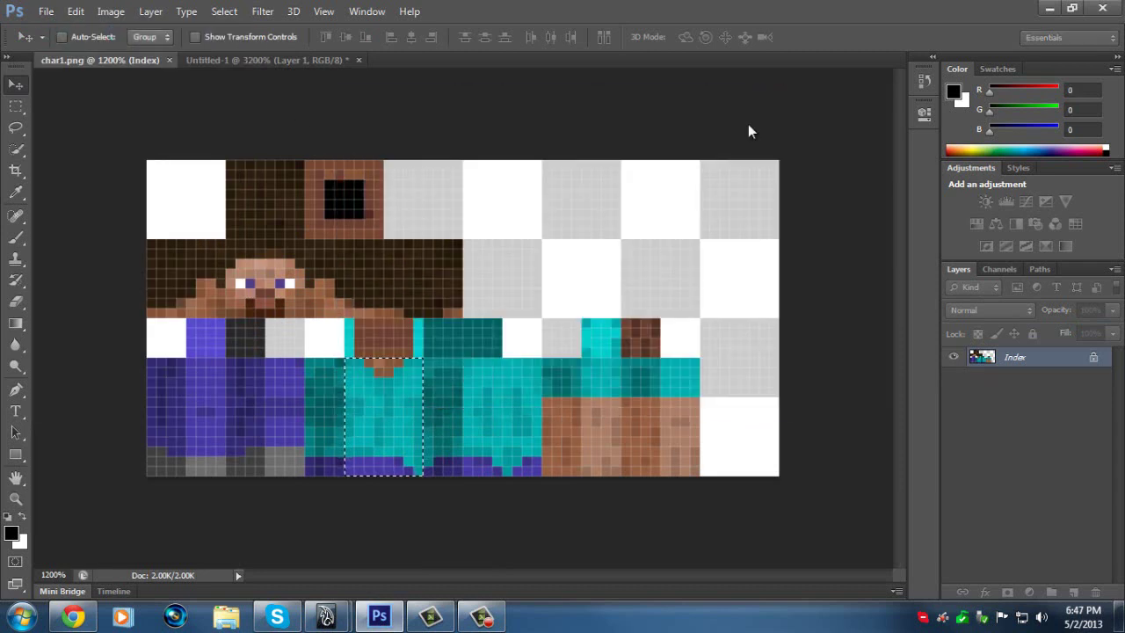
pyautogui.hotkey('ctrl', '+')
pyautogui.hotkey('ctrl', '+')
pyautogui.hotkey('ctrl', '+')
pyautogui.hotkey('ctrl', '+')
pyautogui.hotkey('ctrl', '+')
pyautogui.hotkey('ctrl', '+')
pyautogui.hotkey('ctrl', '+')
pyautogui.hotkey('ctrl', '+')
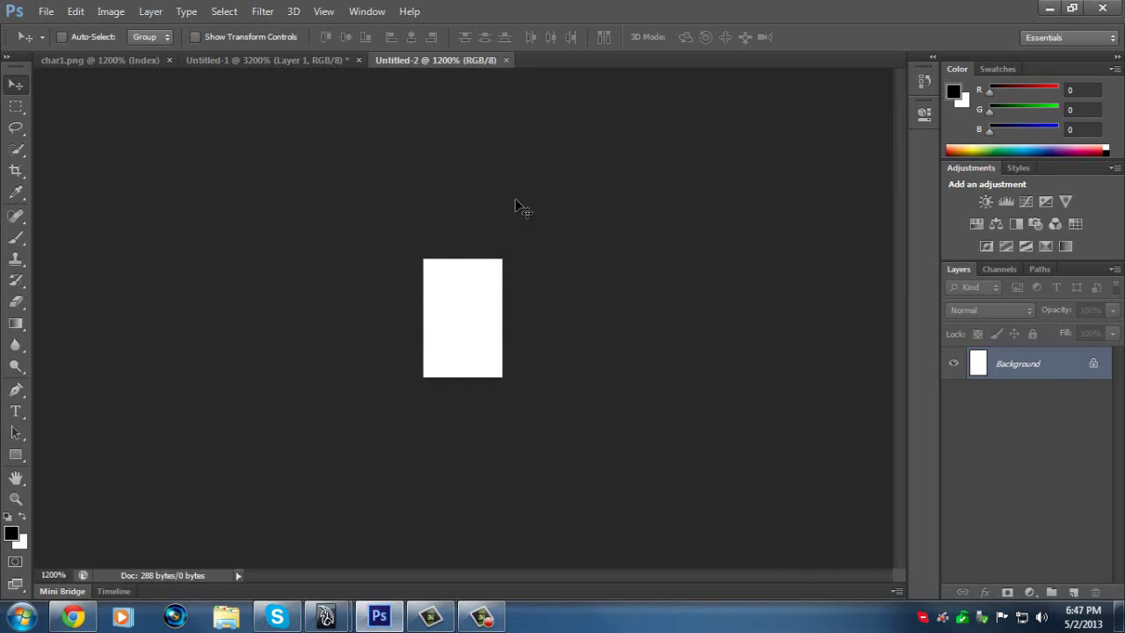
pyautogui.hotkey('ctrl', 'v')
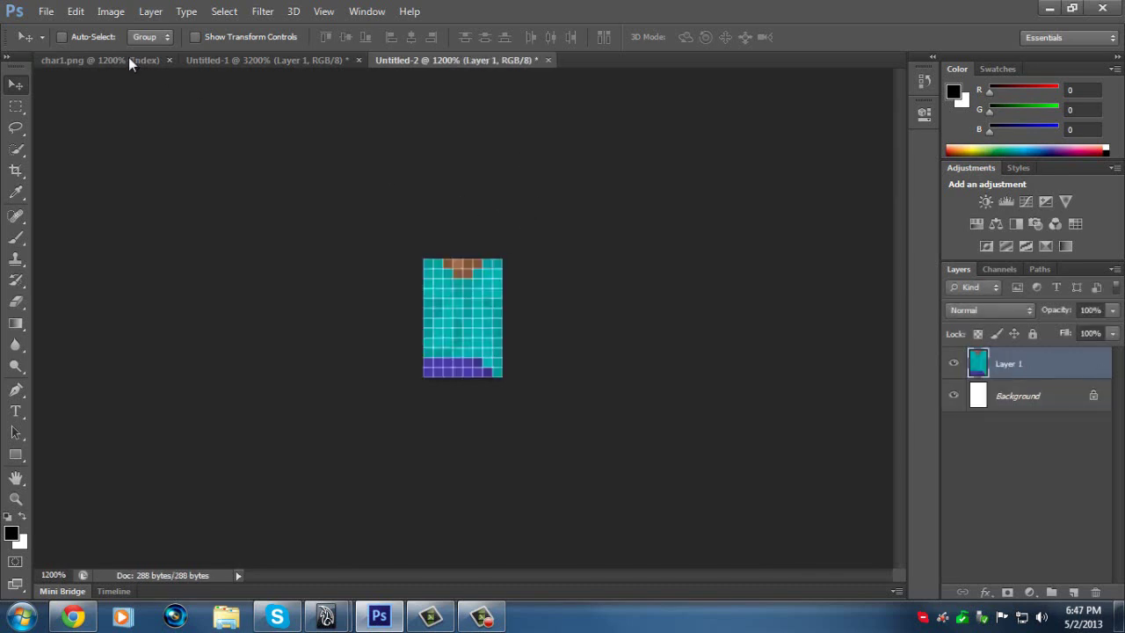
# Save the torso front image as a JPEG named "steve body front tut" in My Pictures.
pyautogui.click(44, 12)
pyautogui.click(110, 210)
pyautogui.press('BackSpace')
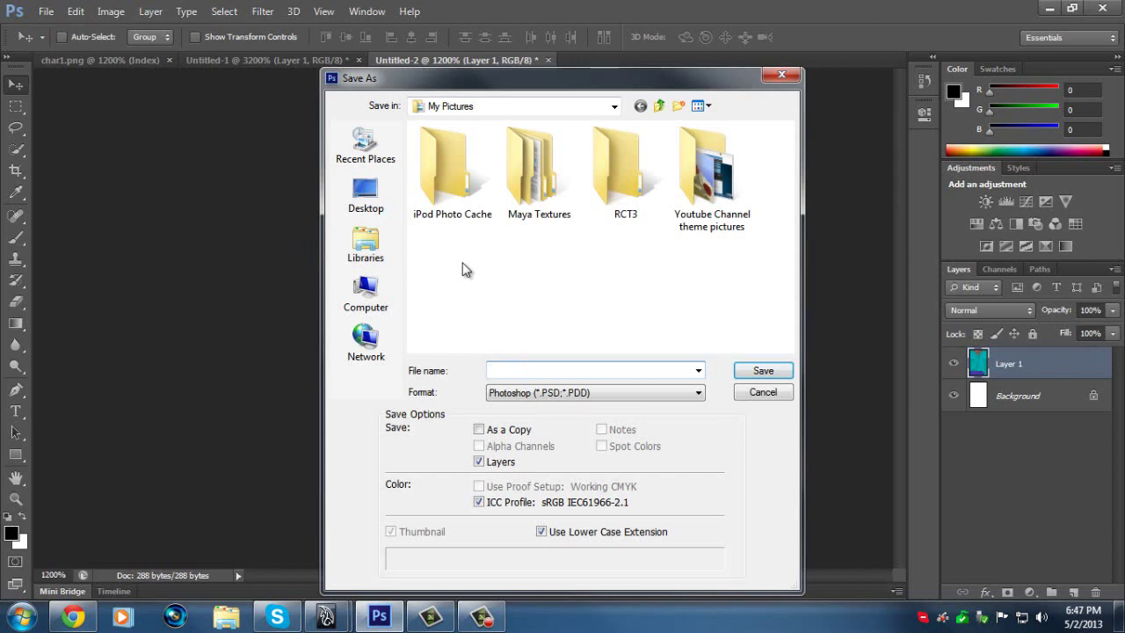
pyautogui.write('steve ')
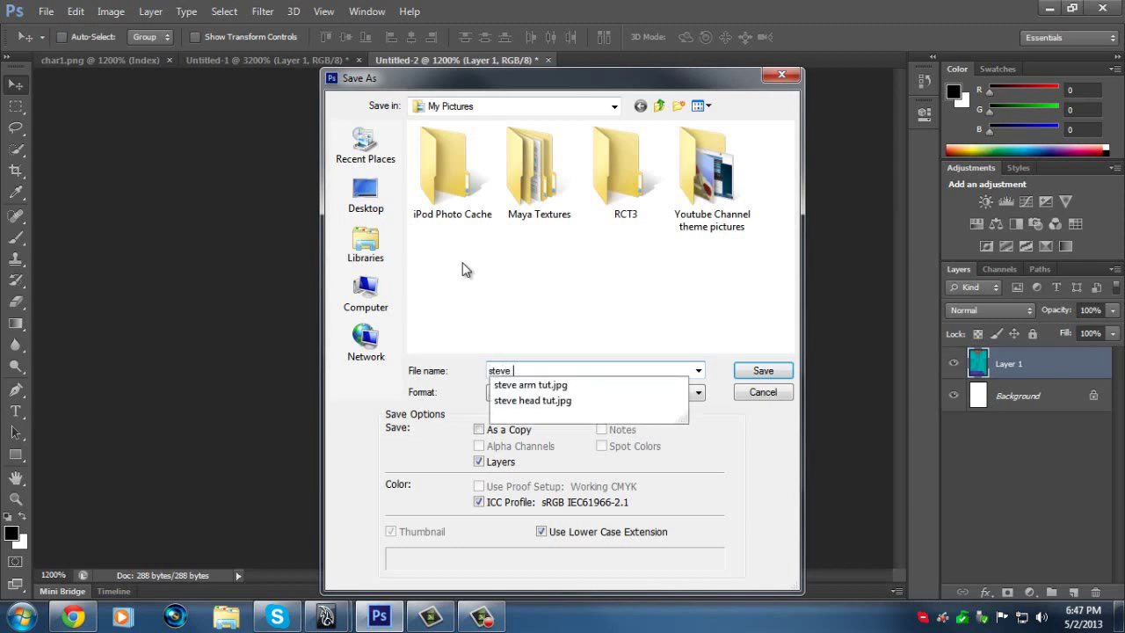
pyautogui.write('body')
pyautogui.press('BackSpace')
pyautogui.press('BackSpace')
pyautogui.press('BackSpace')
pyautogui.press('BackSpace')
pyautogui.write('ches')
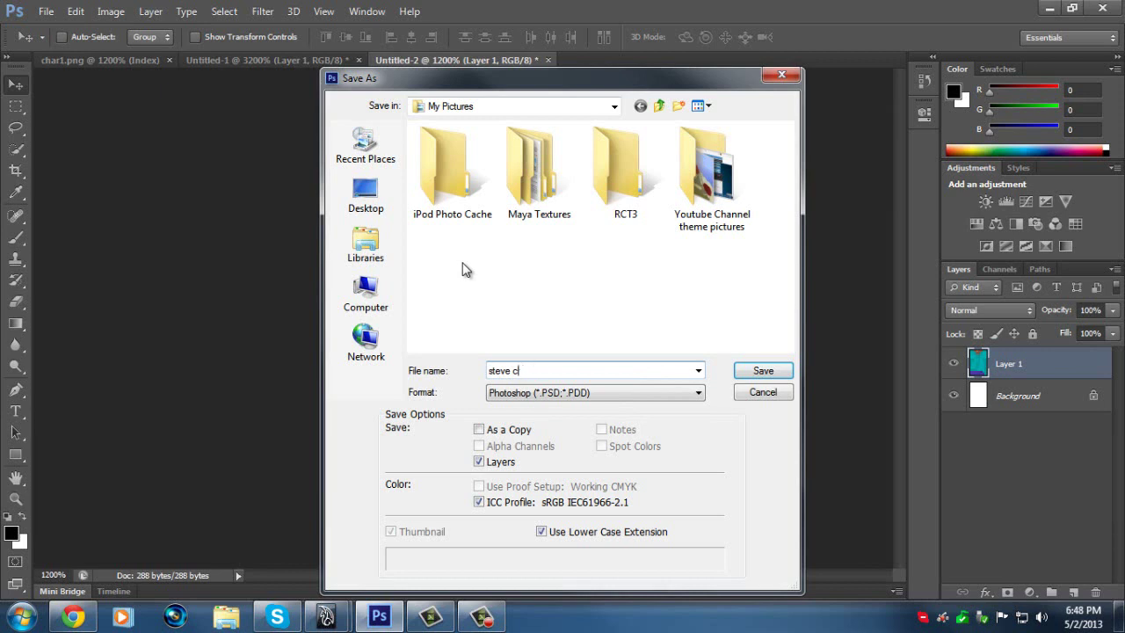
pyautogui.press('BackSpace')
pyautogui.write('body front tut')
pyautogui.click(546, 396)
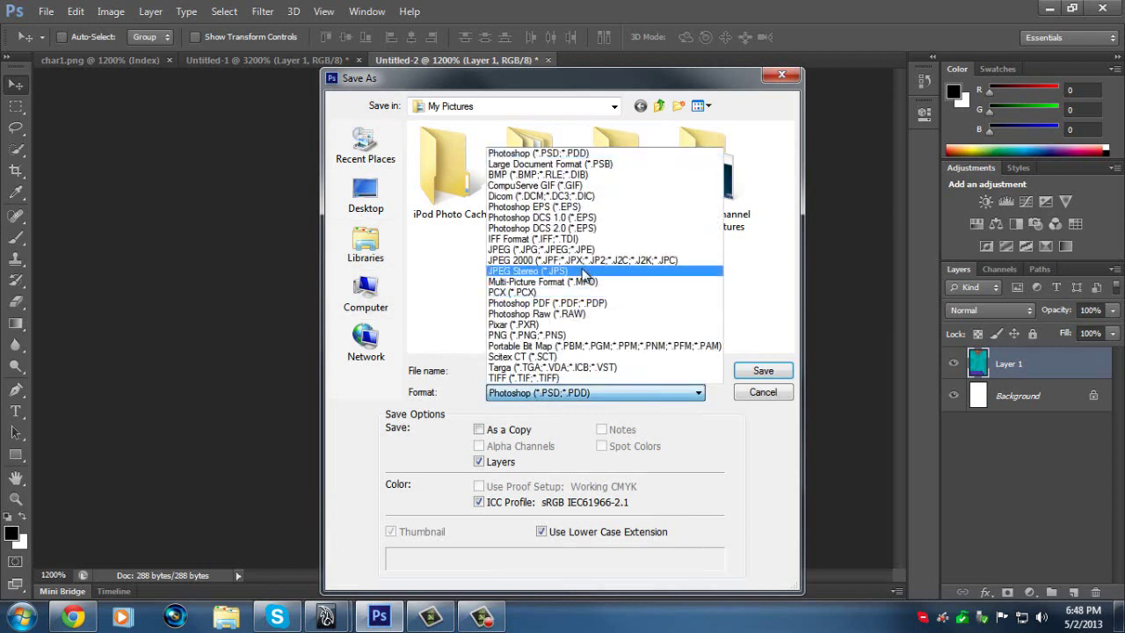
pyautogui.click(584, 247)
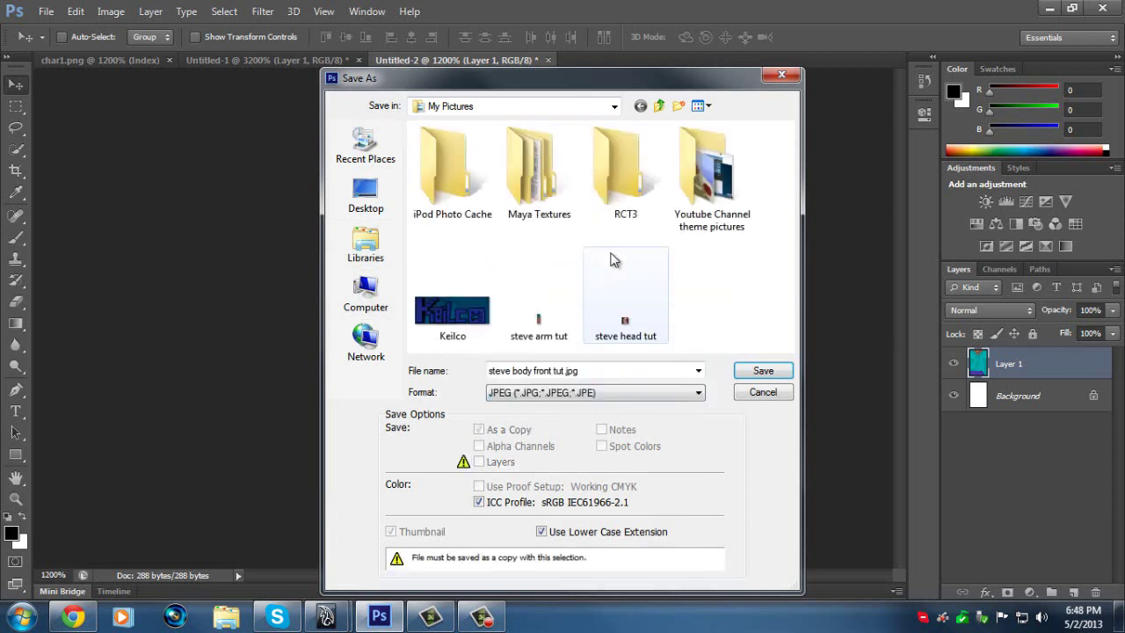
pyautogui.click(763, 372)
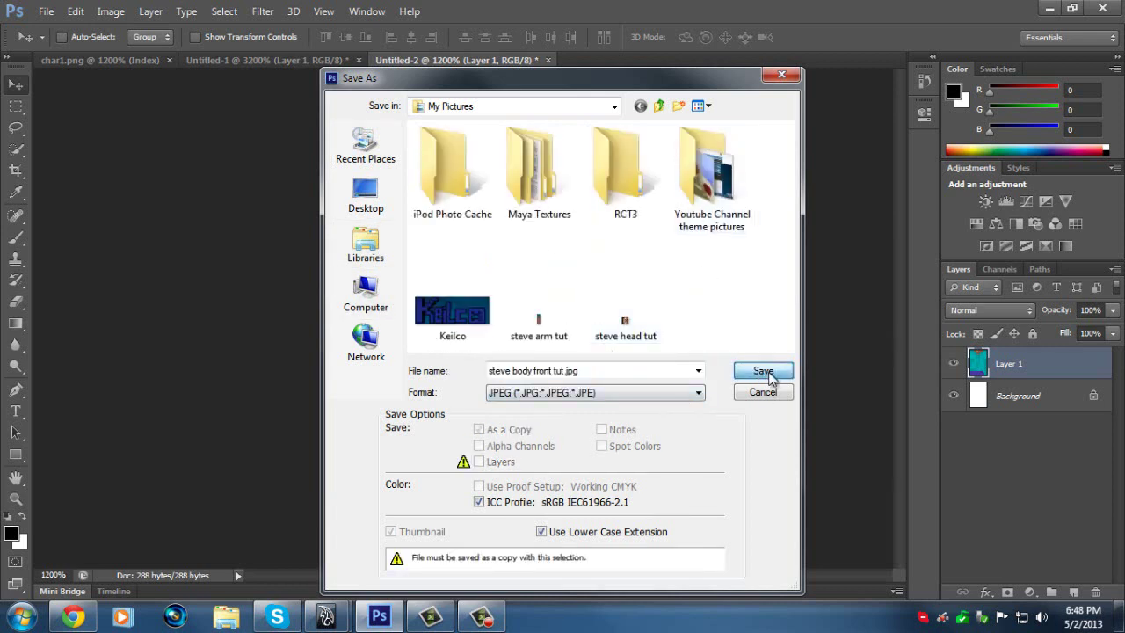
pyautogui.click(660, 155)
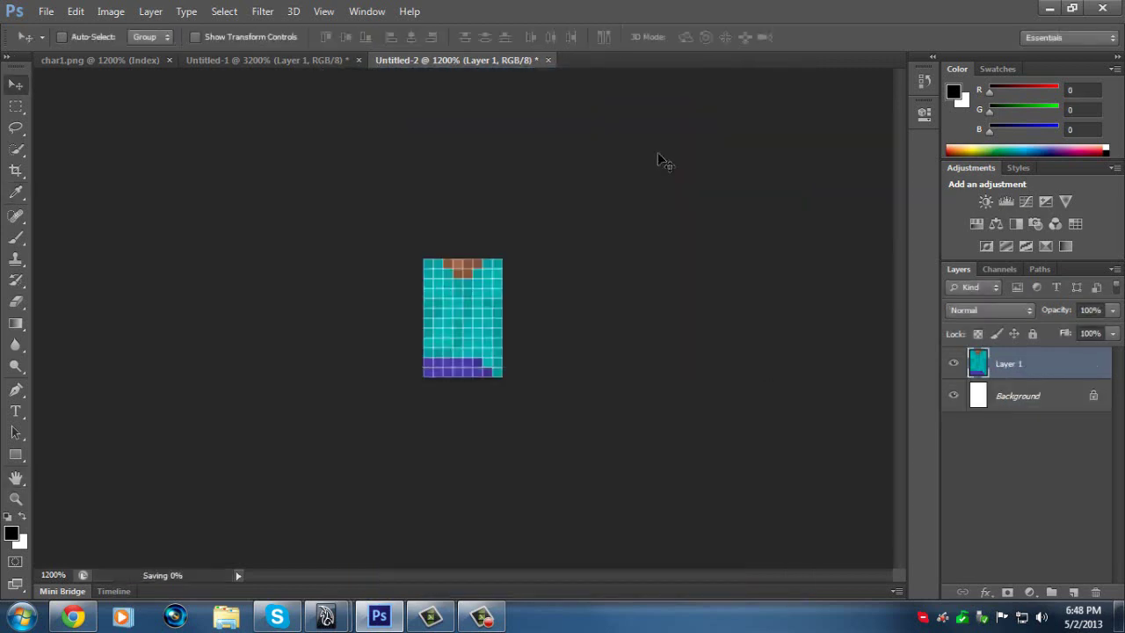
# Switch to Maya and select all eight front faces of the torso cube.
pyautogui.click(1048, 10)
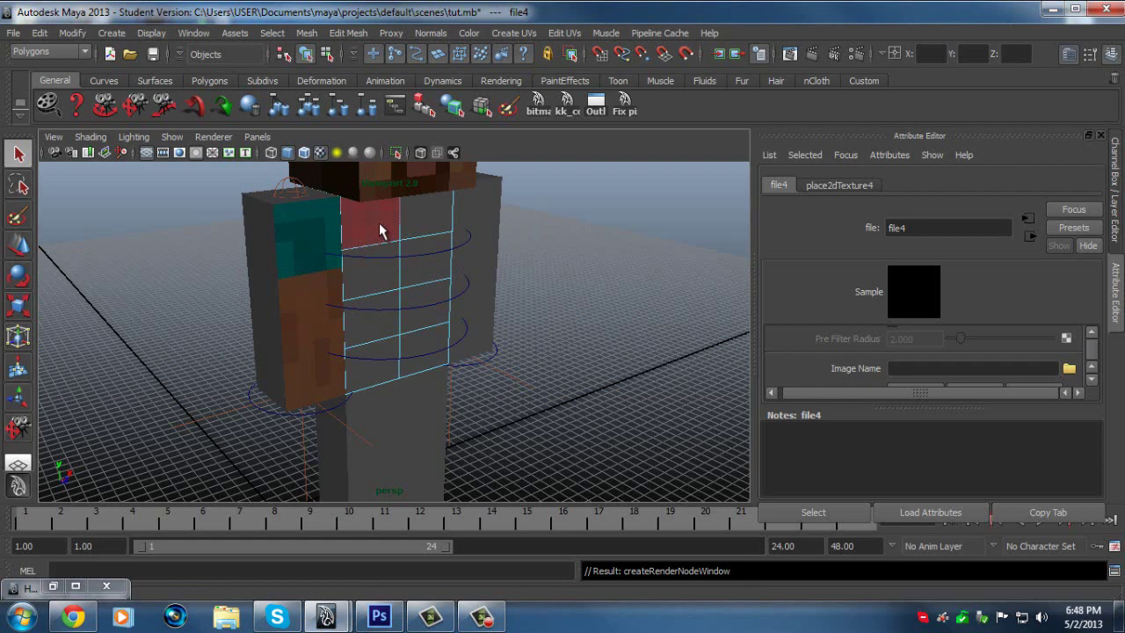
pyautogui.click(378, 221)
pyautogui.keyDown('shift'); pyautogui.click(428, 277); pyautogui.keyUp('shift')
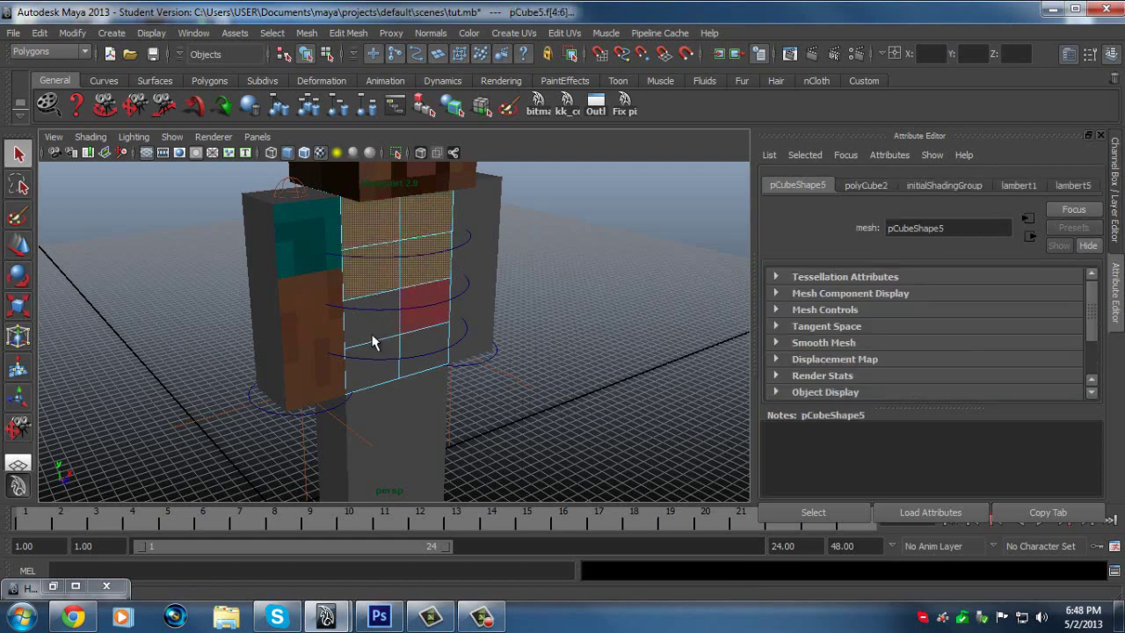
pyautogui.keyDown('shift'); pyautogui.click(377, 344); pyautogui.keyUp('shift')
pyautogui.keyDown('shift'); pyautogui.click(410, 329); pyautogui.keyUp('shift')
pyautogui.keyDown('shift'); pyautogui.click(422, 340); pyautogui.keyUp('shift')
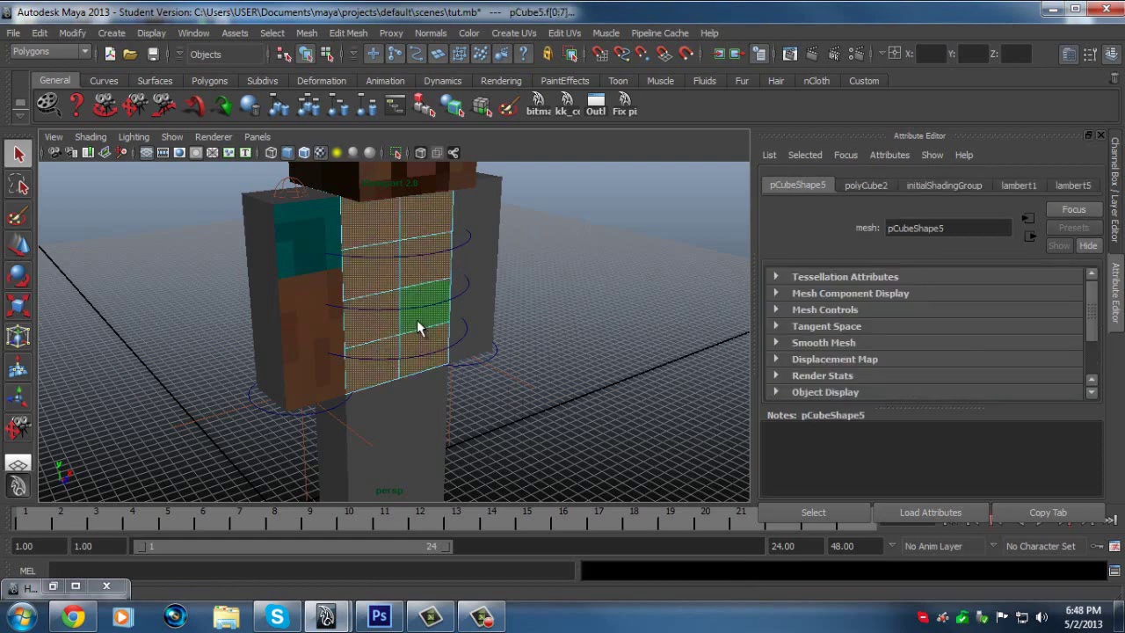
# Assign a new Lambert material to the selected torso front faces and connect a File texture to its color.
pyautogui.moveTo(412, 321); pyautogui.dragTo(410, 559, button='right')
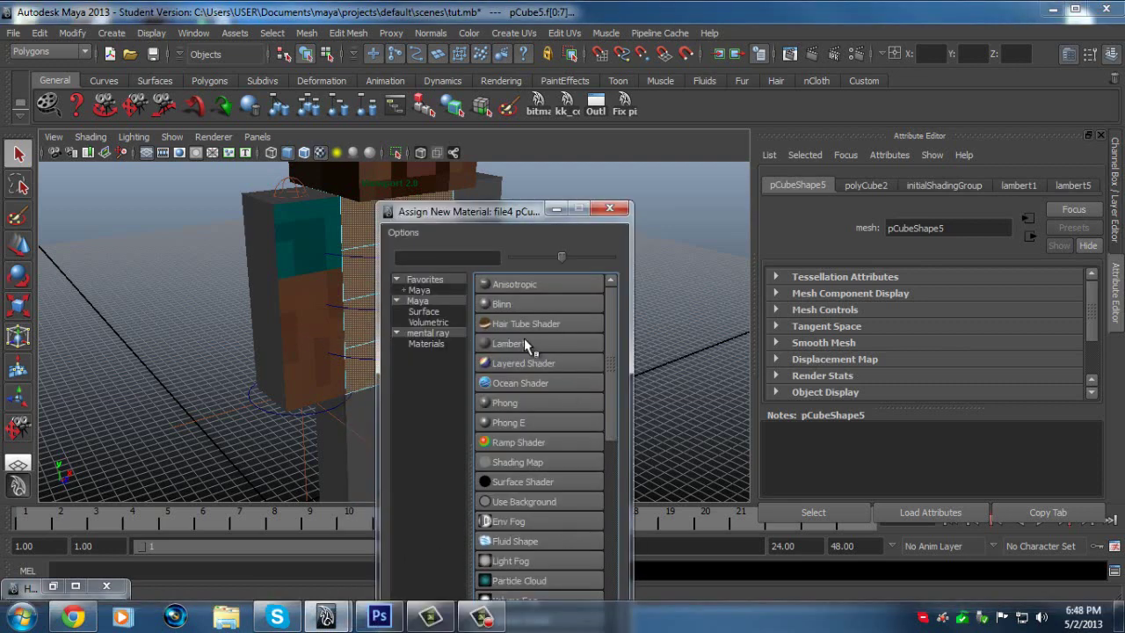
pyautogui.click(525, 341)
pyautogui.click(1067, 374)
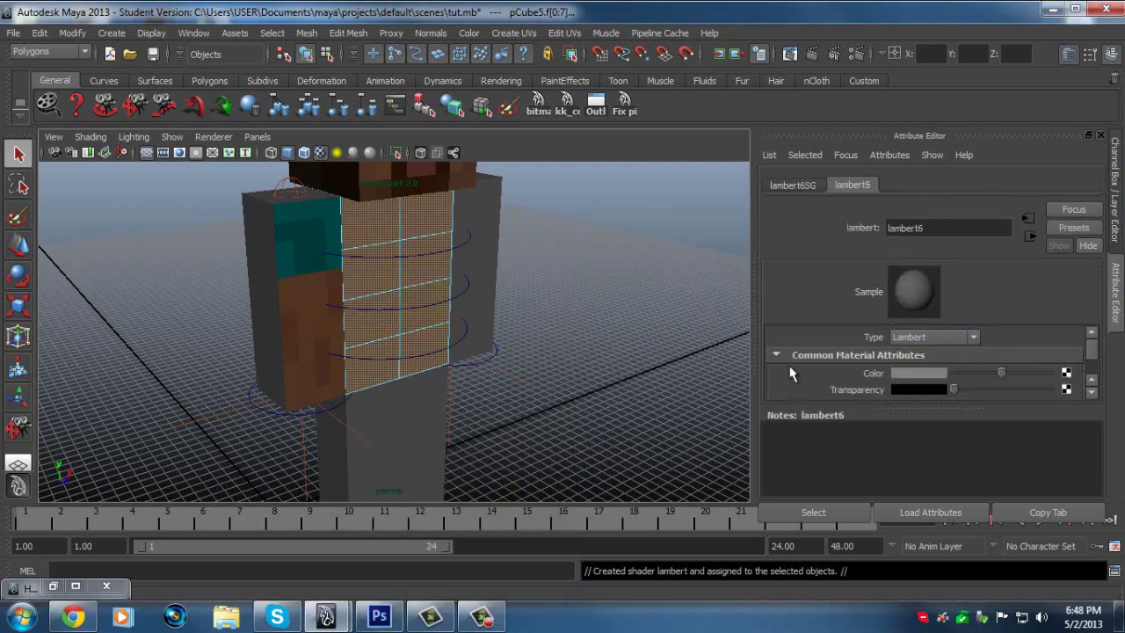
pyautogui.click(527, 214)
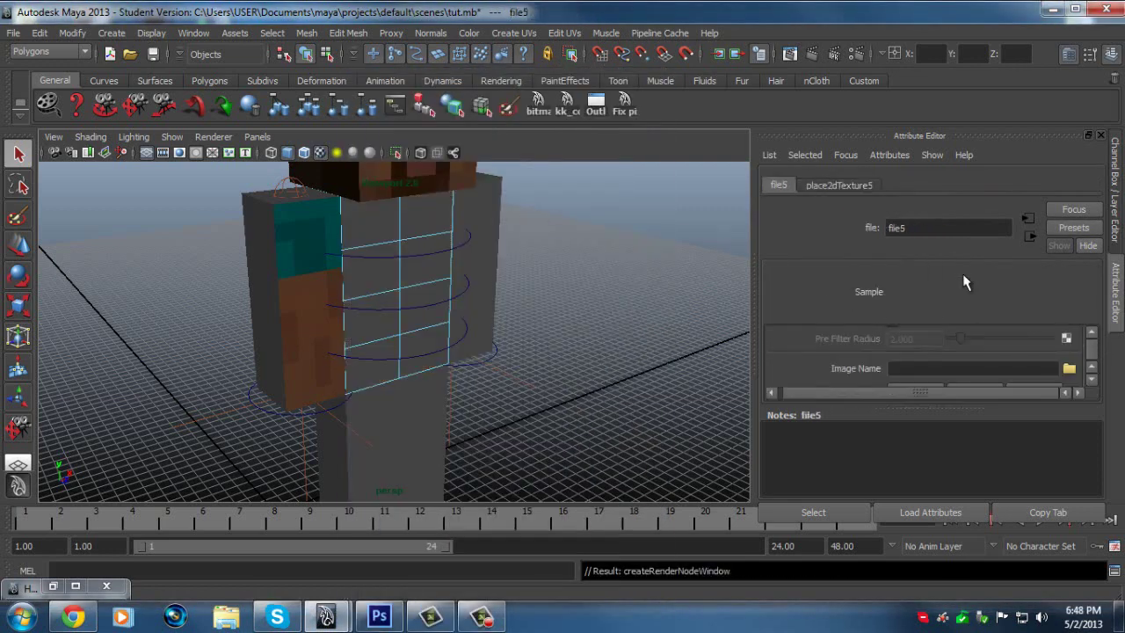
# Load steve body front tut.jpg as the File texture's image and set its filter type to Off.
pyautogui.click(1069, 368)
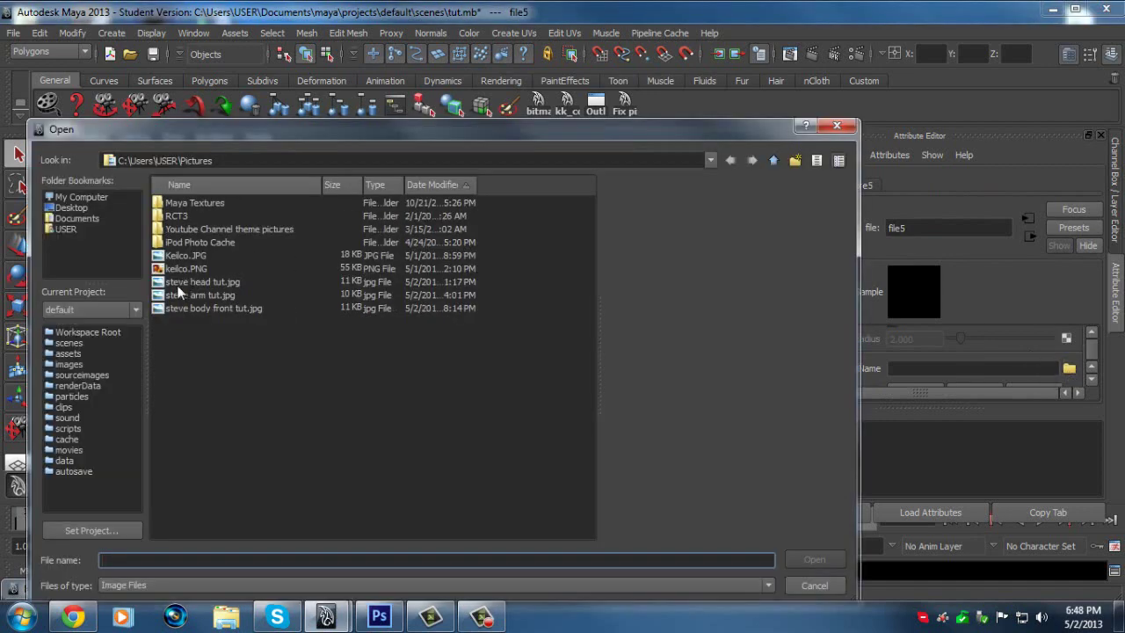
pyautogui.click(213, 306)
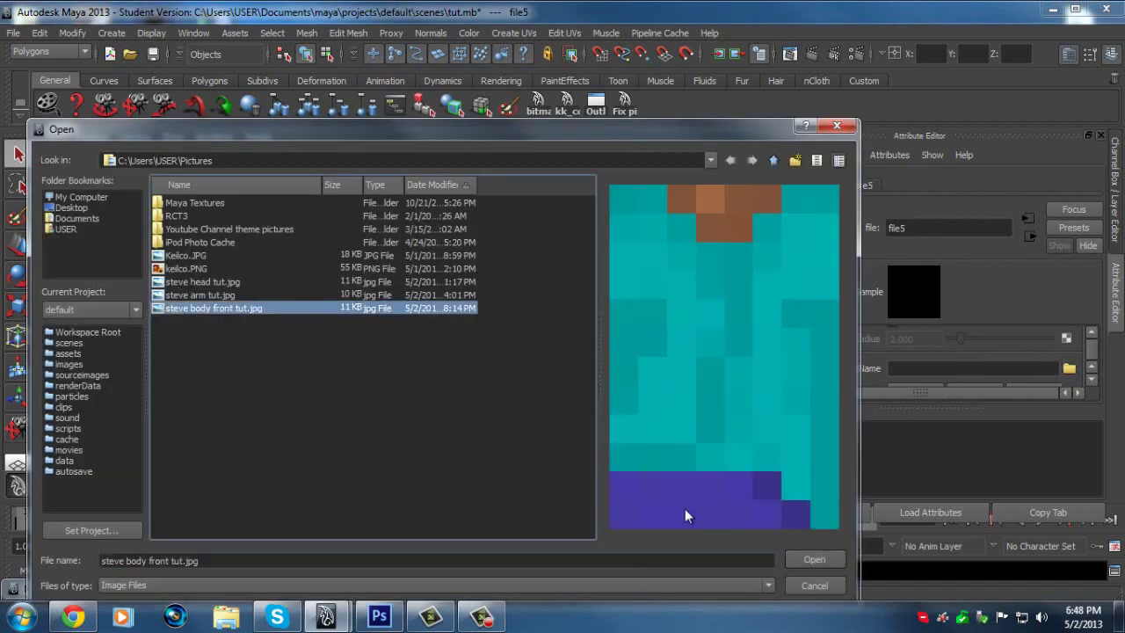
pyautogui.click(813, 560)
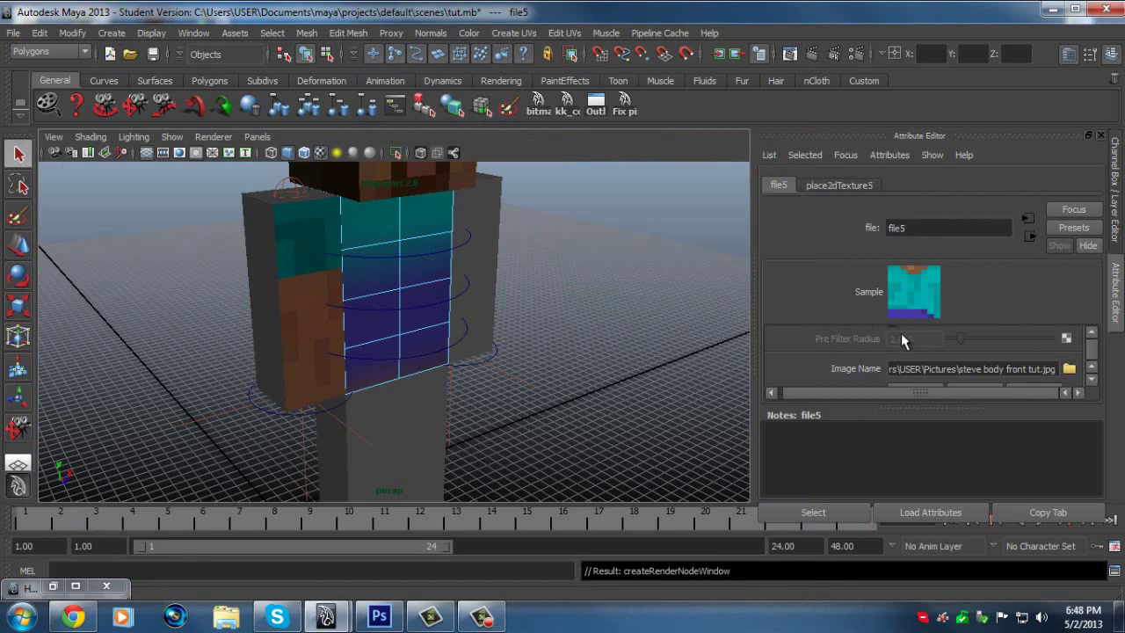
pyautogui.scroll(2, 942, 355)
pyautogui.click(941, 355)
pyautogui.click(928, 371)
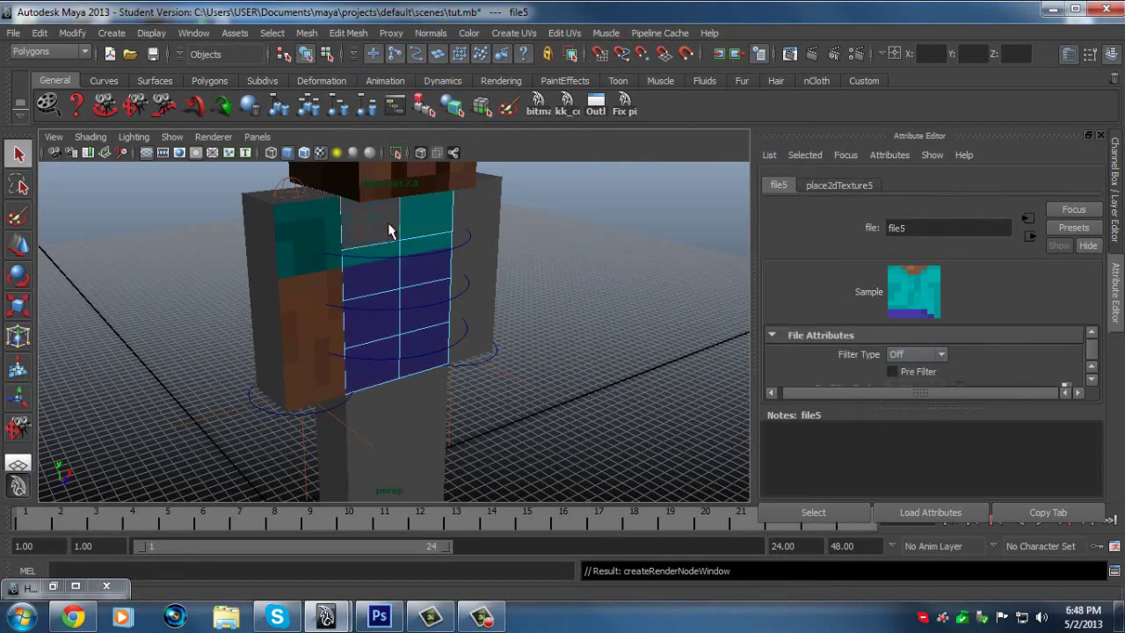
# Reselect the torso's eight front faces and apply a planar UV projection to them.
pyautogui.moveTo(389, 220); pyautogui.dragTo(414, 264)
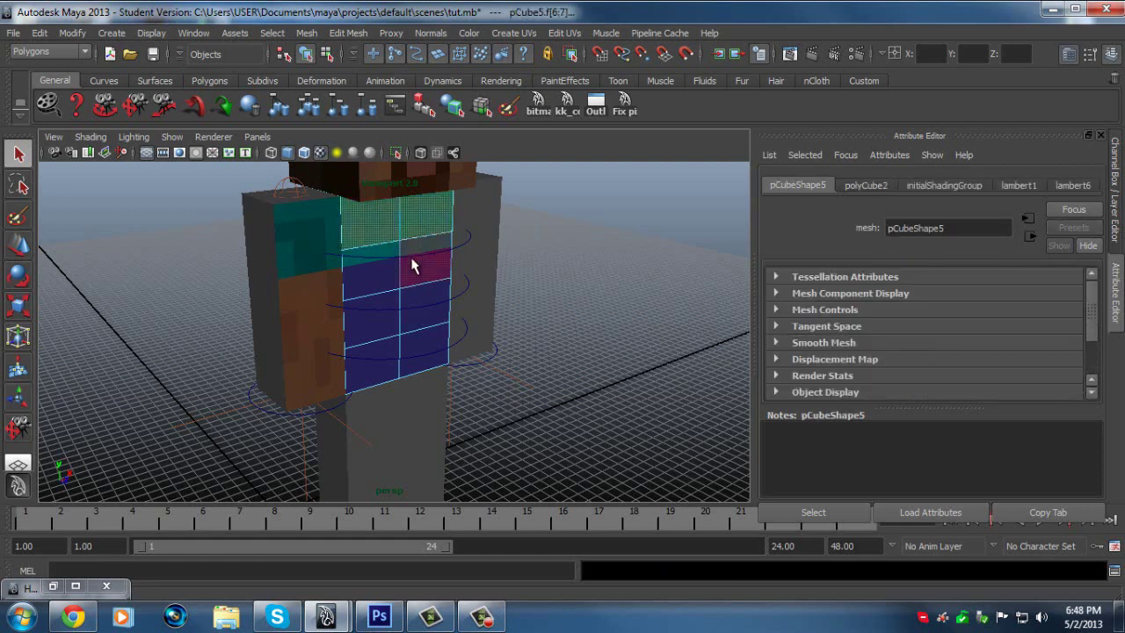
pyautogui.keyDown('shift'); pyautogui.moveTo(417, 320); pyautogui.dragTo(403, 341); pyautogui.keyUp('shift')
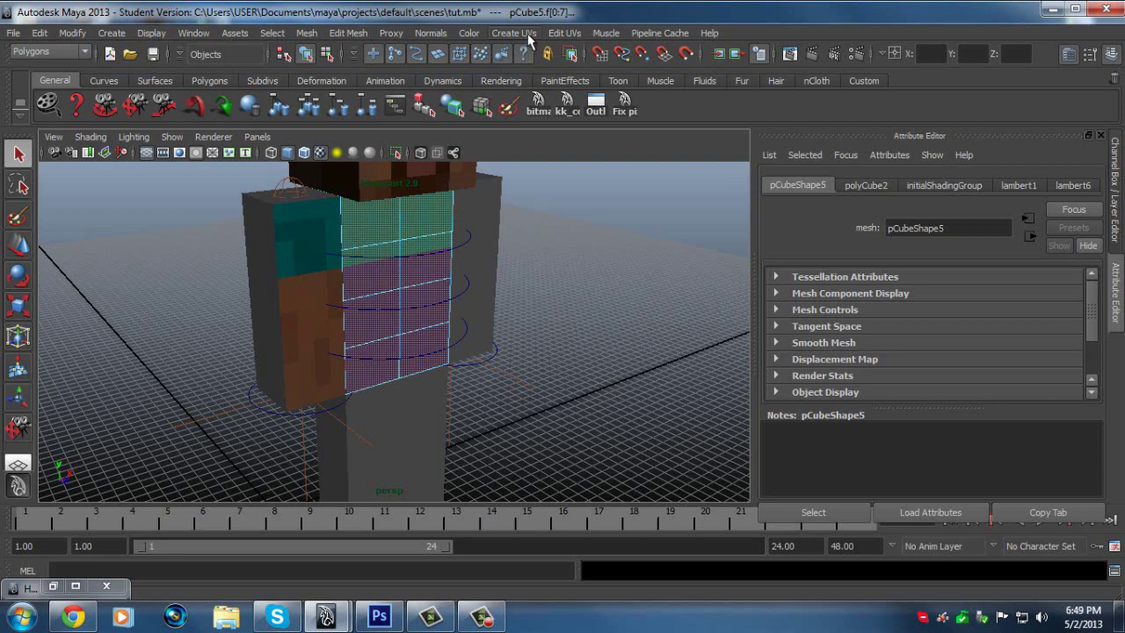
pyautogui.click(532, 33)
pyautogui.click(539, 57)
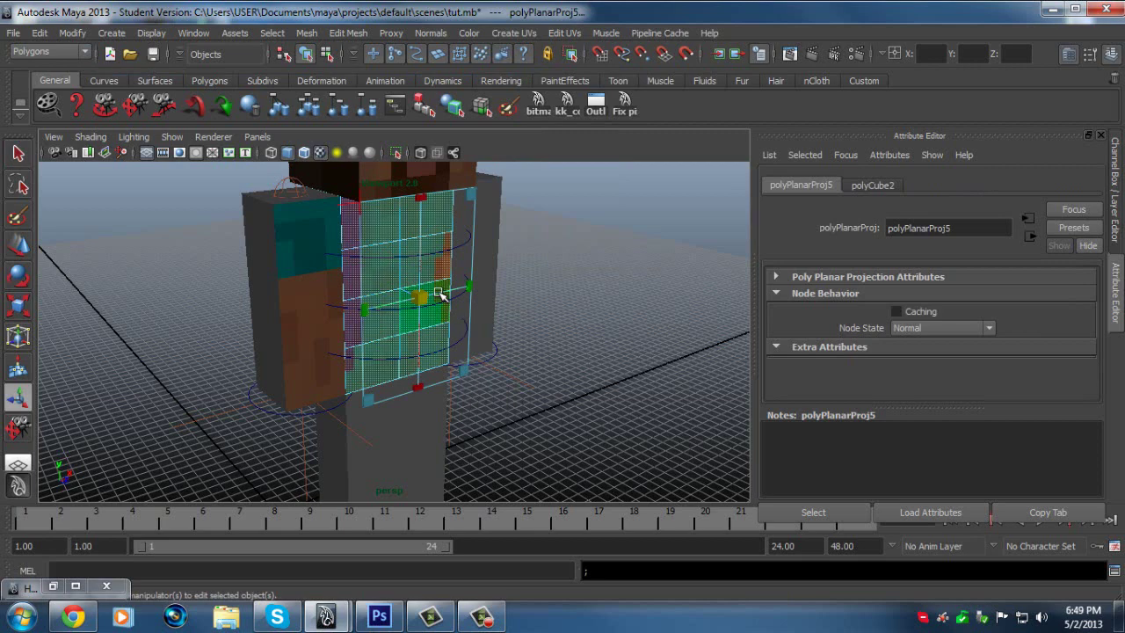
pyautogui.click(528, 256)
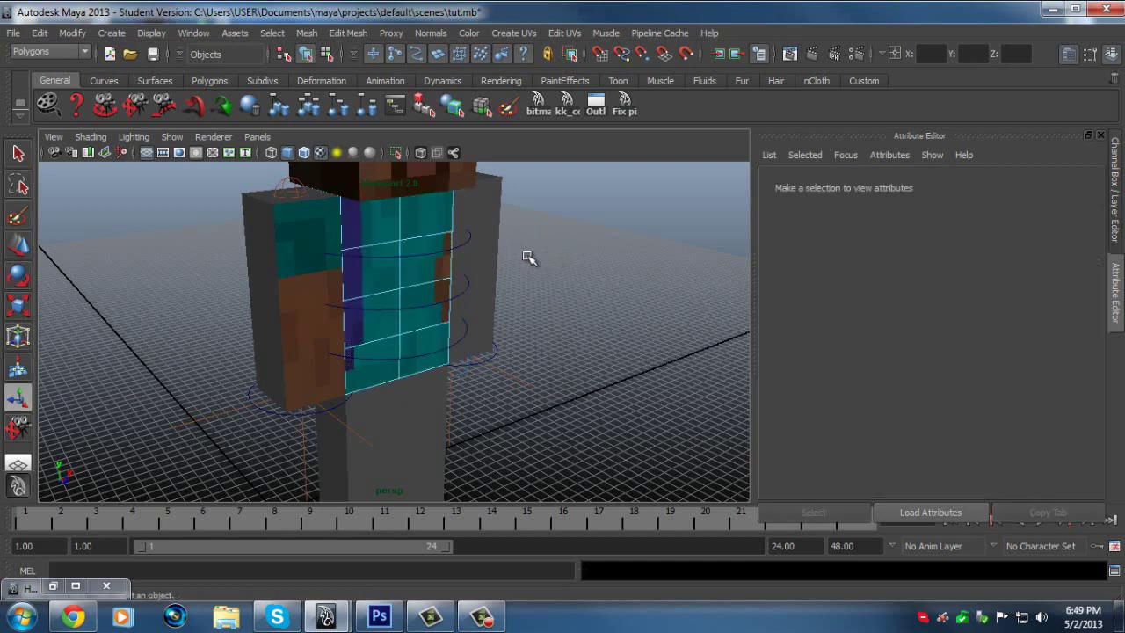
pyautogui.hotkey('ctrl', 'z')
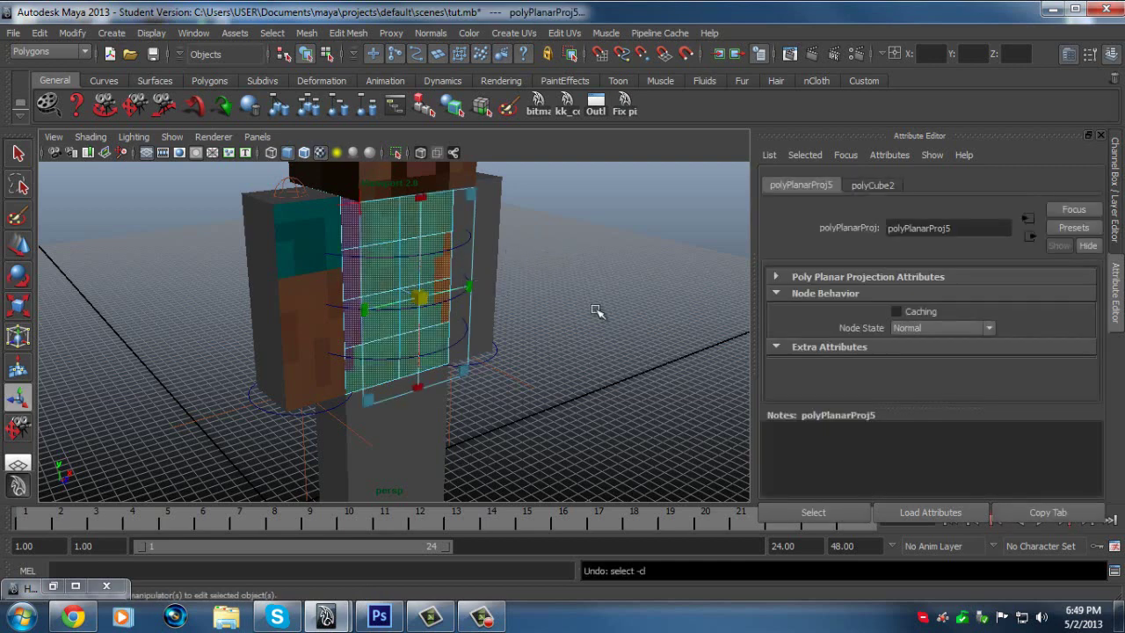
# Set the planar projection's Z rotation to 0 and stretch its height to about 1.51 to fit the torso front.
pyautogui.click(846, 294)
pyautogui.click(838, 278)
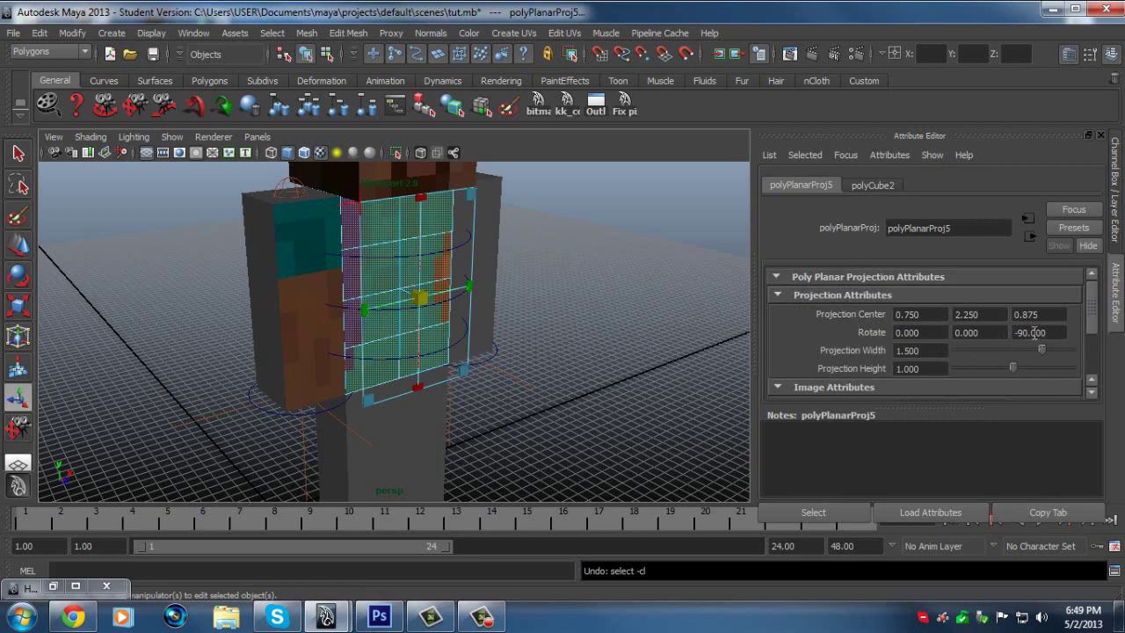
pyautogui.moveTo(1064, 331); pyautogui.dragTo(935, 349)
pyautogui.write('0')
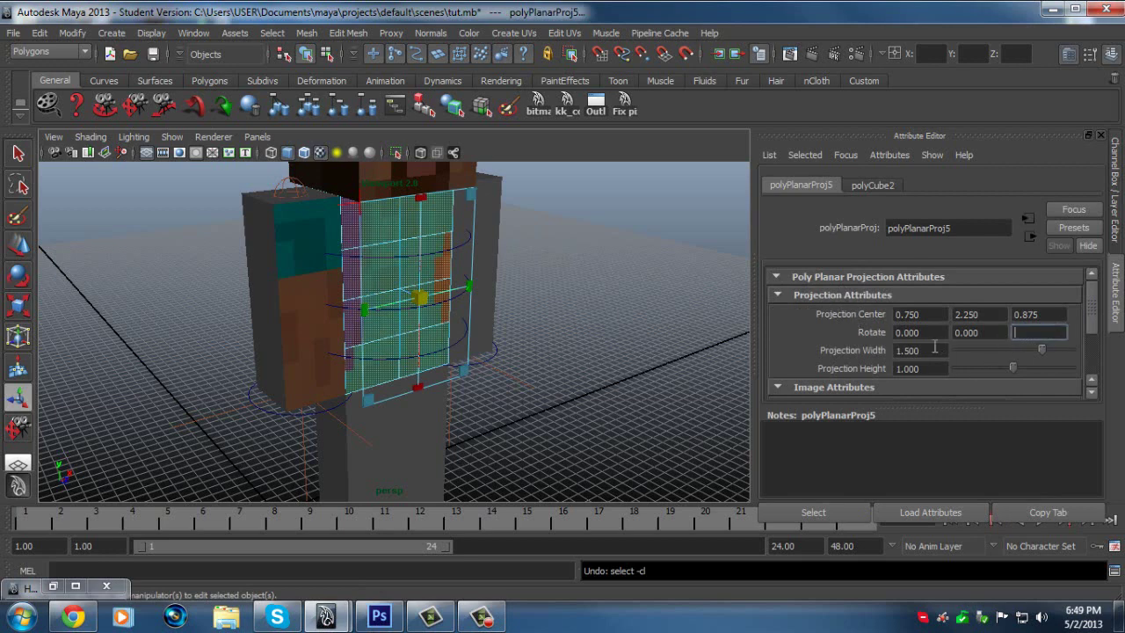
pyautogui.press('Return')
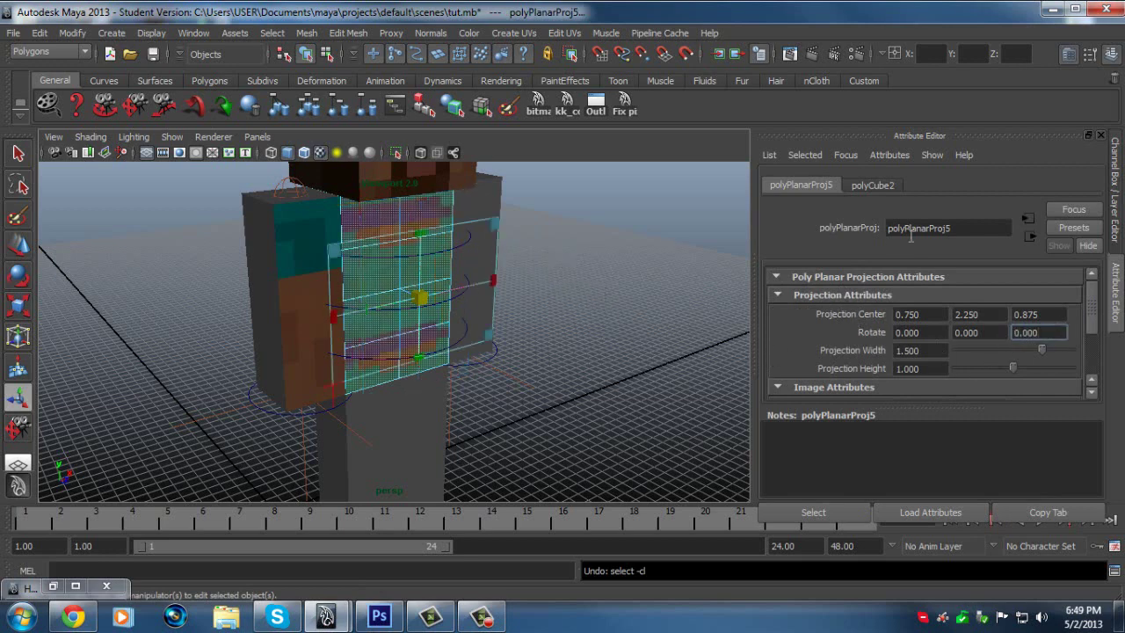
pyautogui.moveTo(422, 233); pyautogui.dragTo(419, 195)
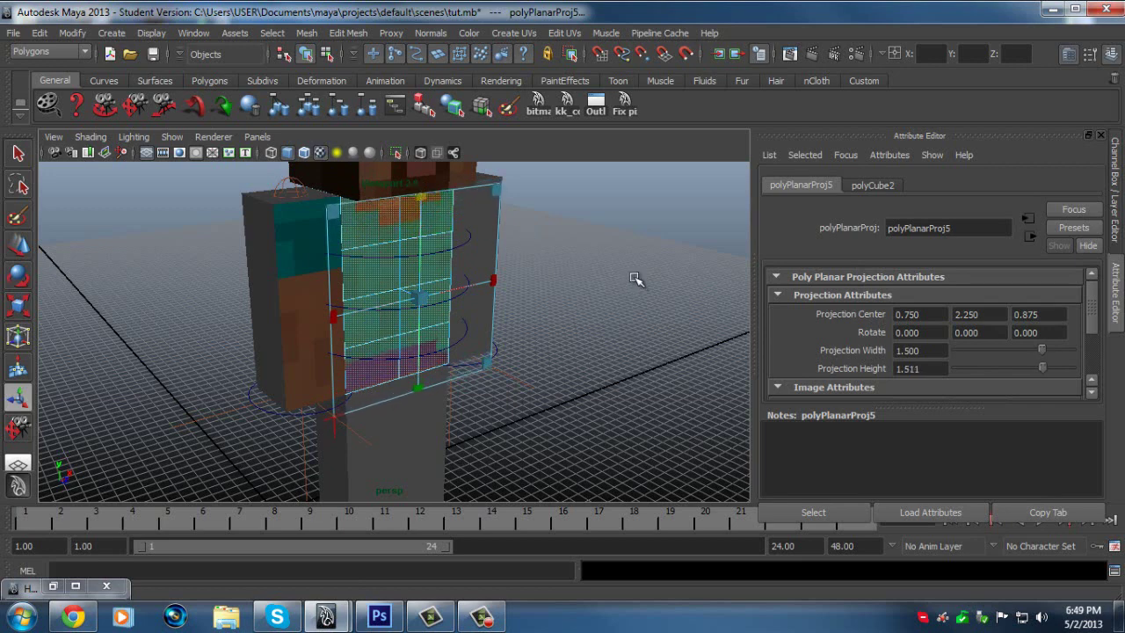
# Deselect the torso faces and examine the textured torso front and the whole character from different angles.
pyautogui.click(638, 280)
pyautogui.scroll(2, 598, 296)
pyautogui.scroll(-1, 514, 286)
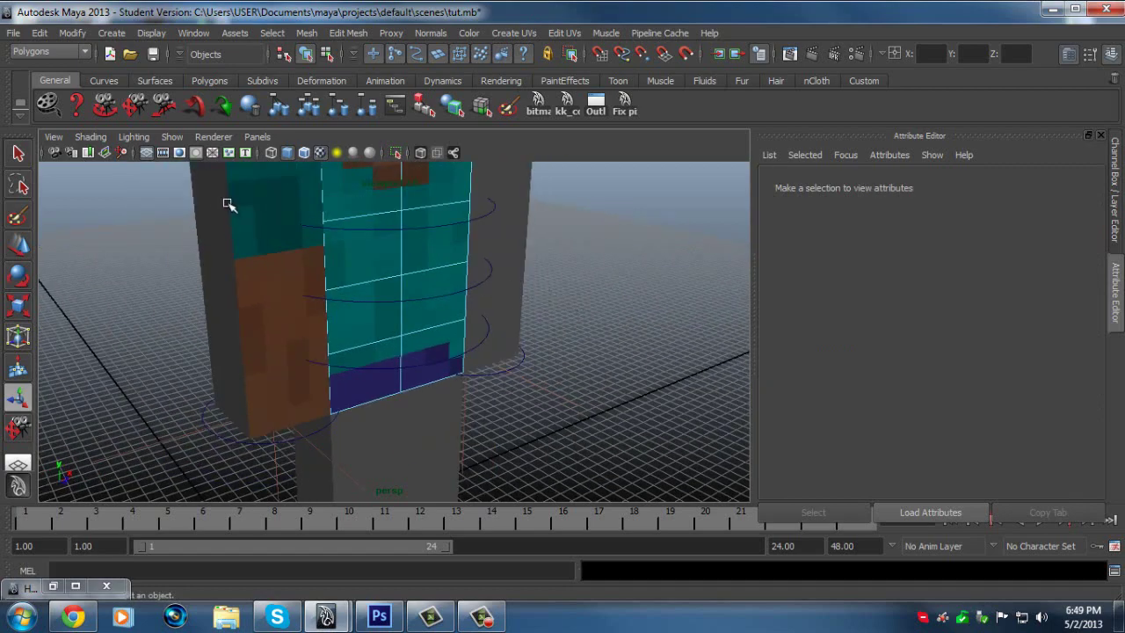
pyautogui.click(107, 107)
pyautogui.moveTo(495, 276); pyautogui.dragTo(343, 264)
pyautogui.scroll(-5, 504, 247)
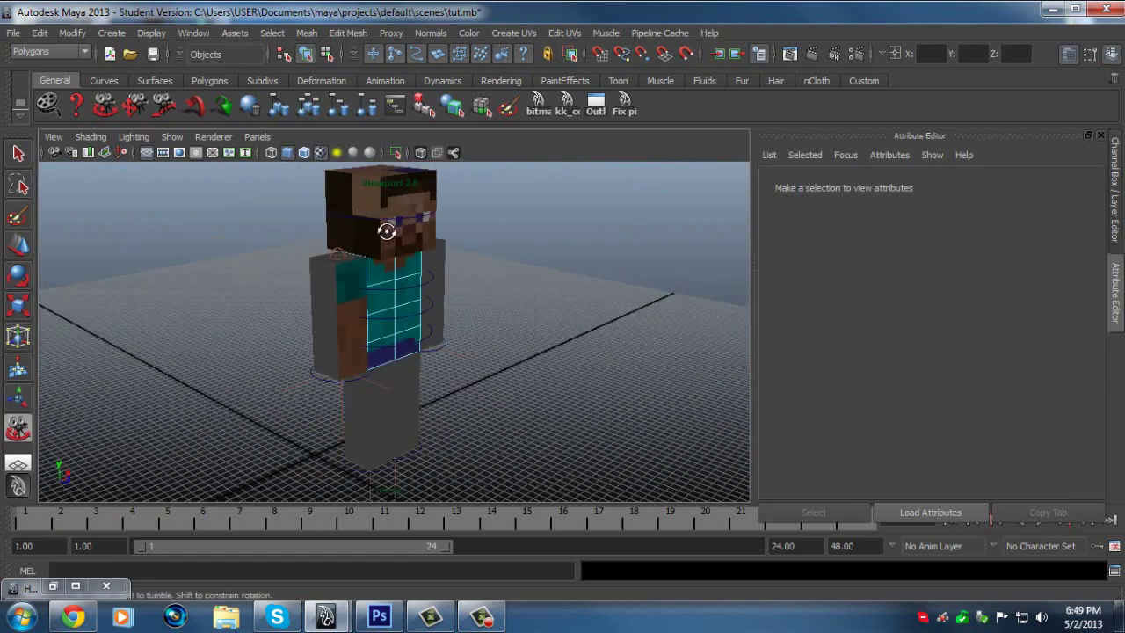
pyautogui.keyDown('alt'); pyautogui.moveTo(501, 249); pyautogui.dragTo(384, 241); pyautogui.keyUp('alt')
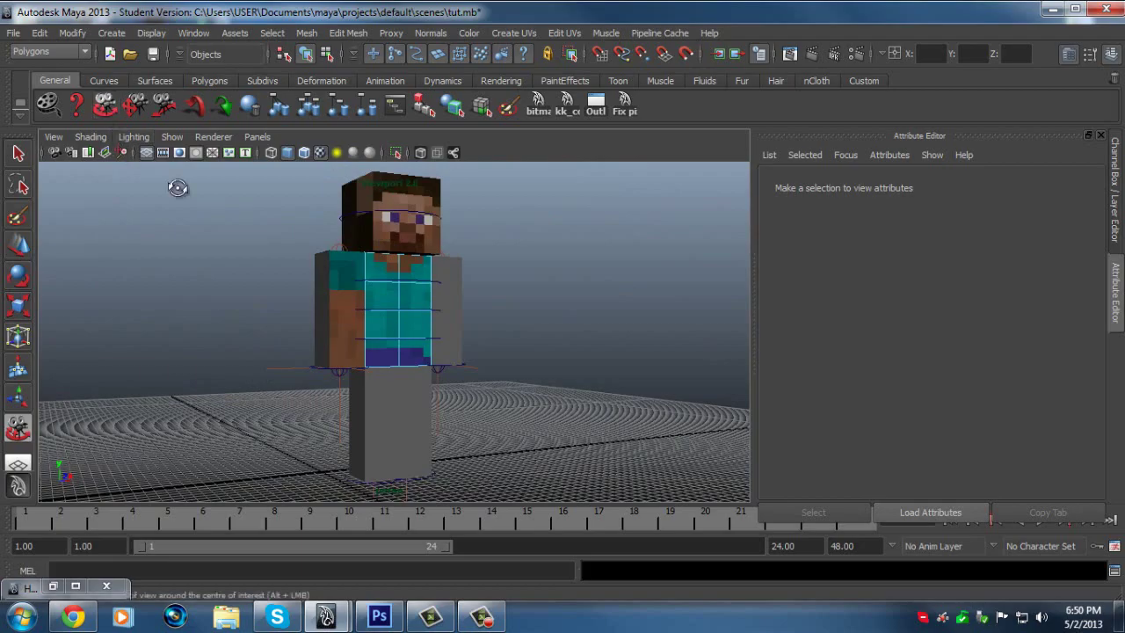
# Examine the fully textured character from the front, then inspect the tops of the shoulders up close.
pyautogui.keyDown('alt'); pyautogui.moveTo(176, 185); pyautogui.dragTo(272, 249); pyautogui.keyUp('alt')
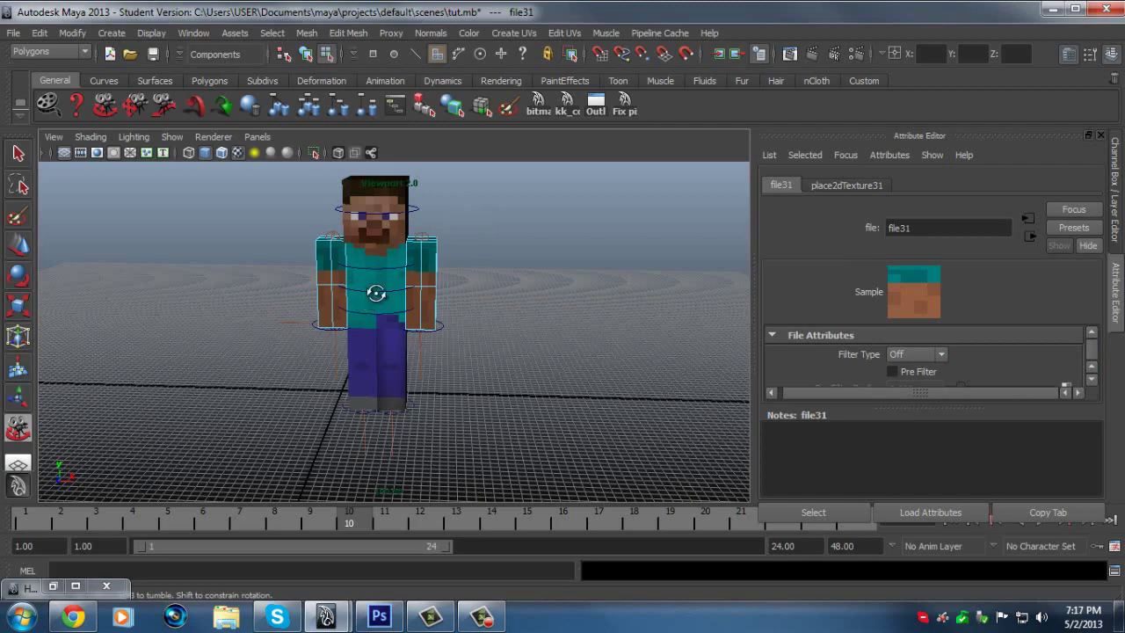
pyautogui.moveTo(336, 311); pyautogui.dragTo(355, 246)
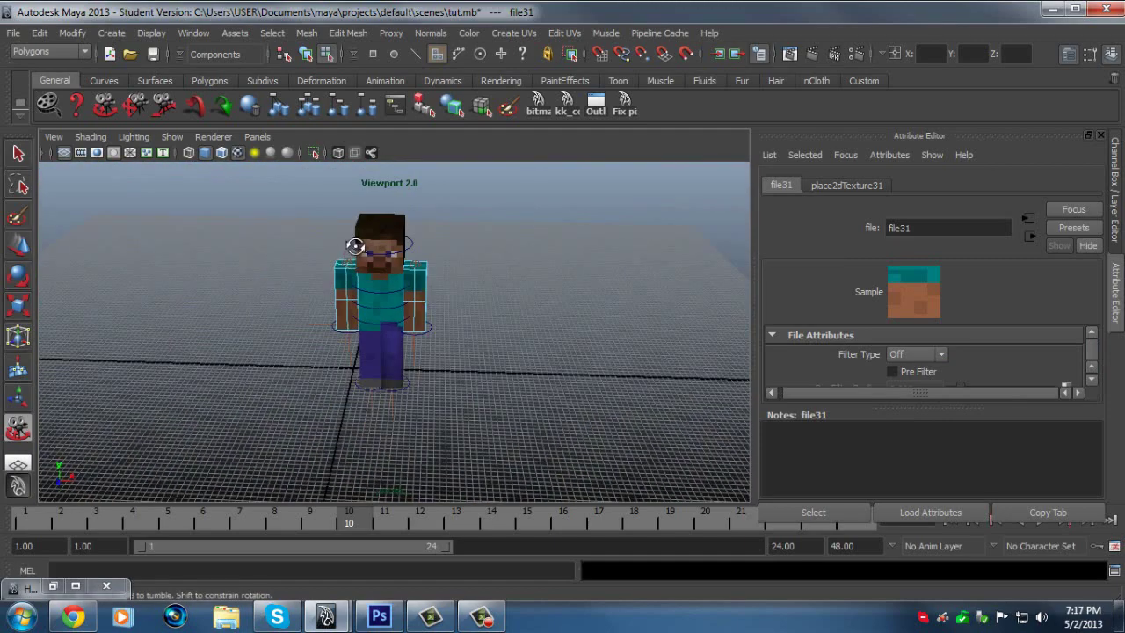
pyautogui.moveTo(341, 277); pyautogui.dragTo(382, 289)
pyautogui.scroll(5, 302, 274)
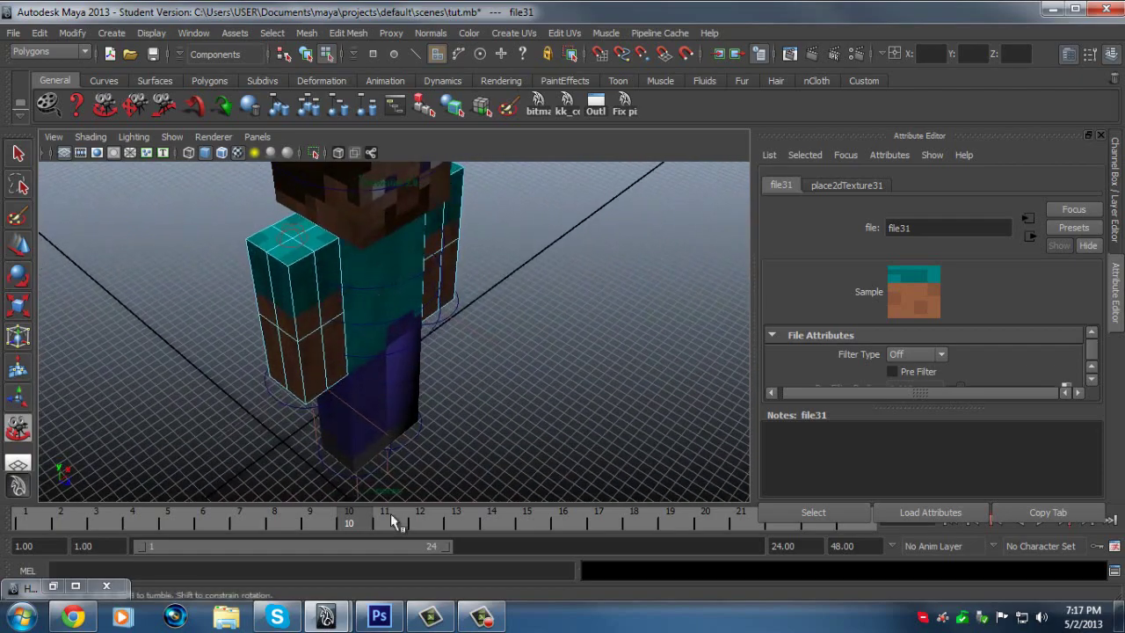
# Switch to Photoshop and rotate the teal shoulder-top layer in Untitled-4 about 90 degrees counterclockwise with Free Transform, applying the transformation.
pyautogui.click(380, 617)
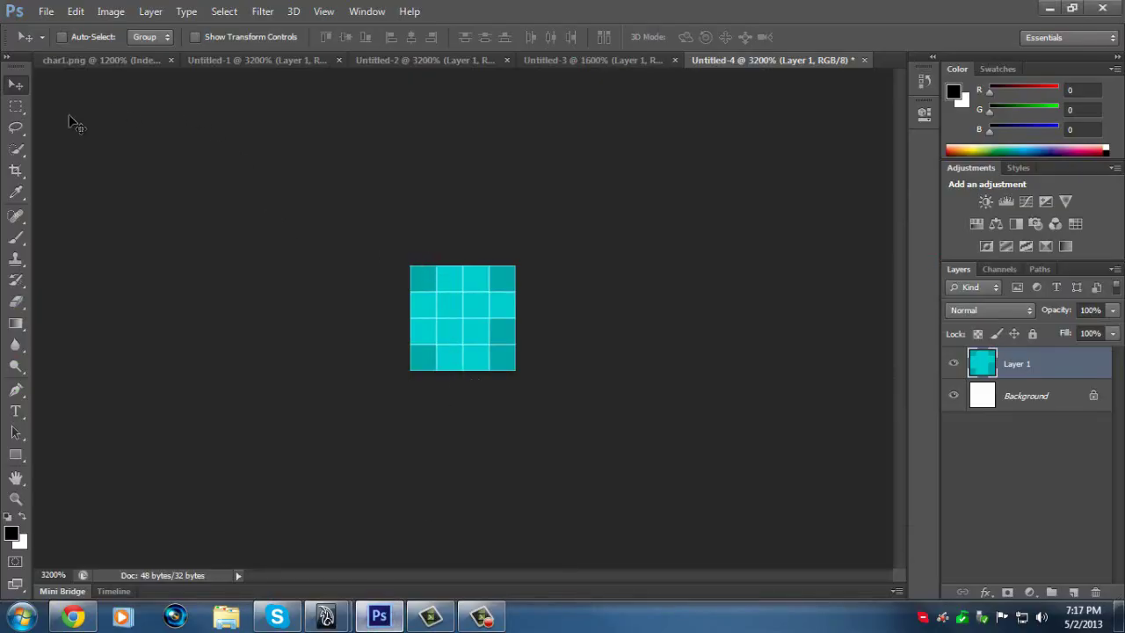
pyautogui.hotkey('ctrl', 't')
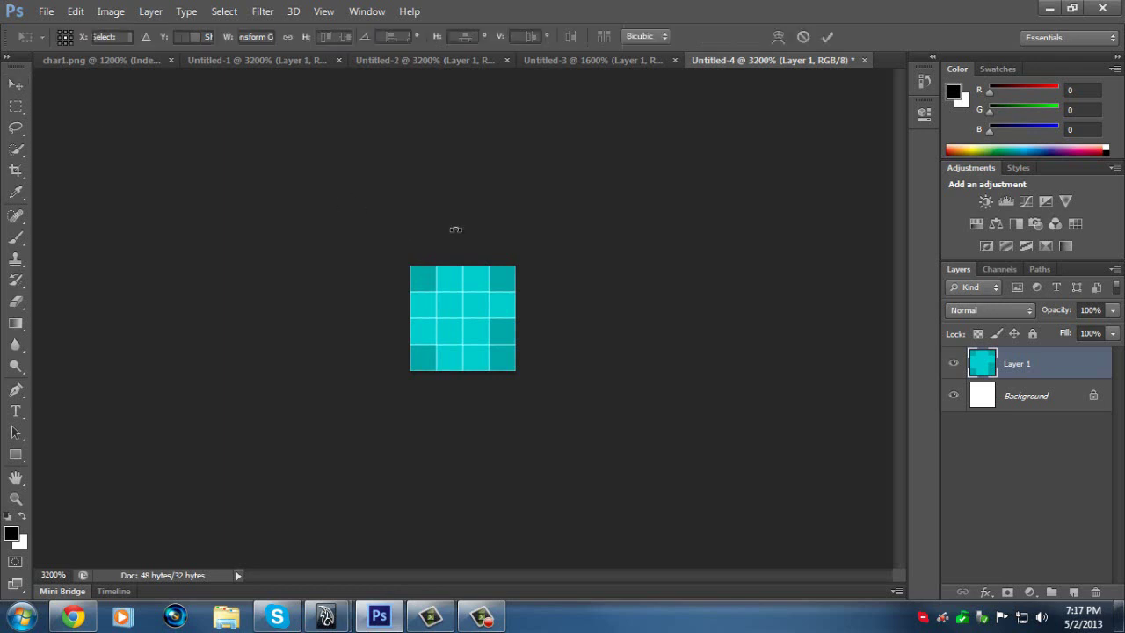
pyautogui.moveTo(529, 244); pyautogui.dragTo(392, 252)
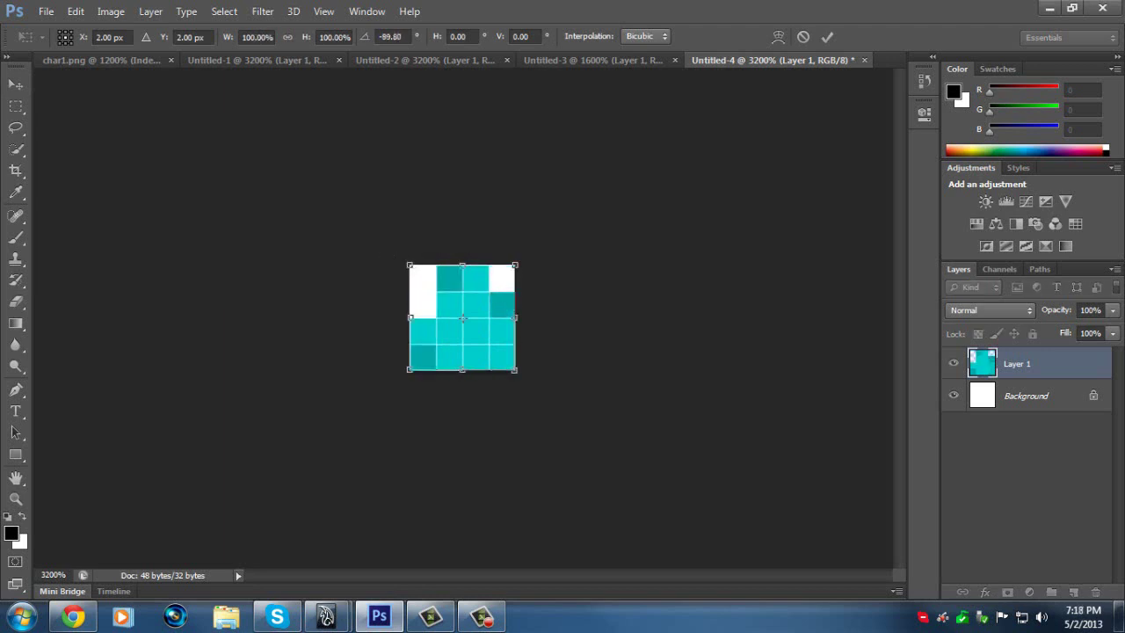
pyautogui.click(16, 85)
pyautogui.click(479, 241)
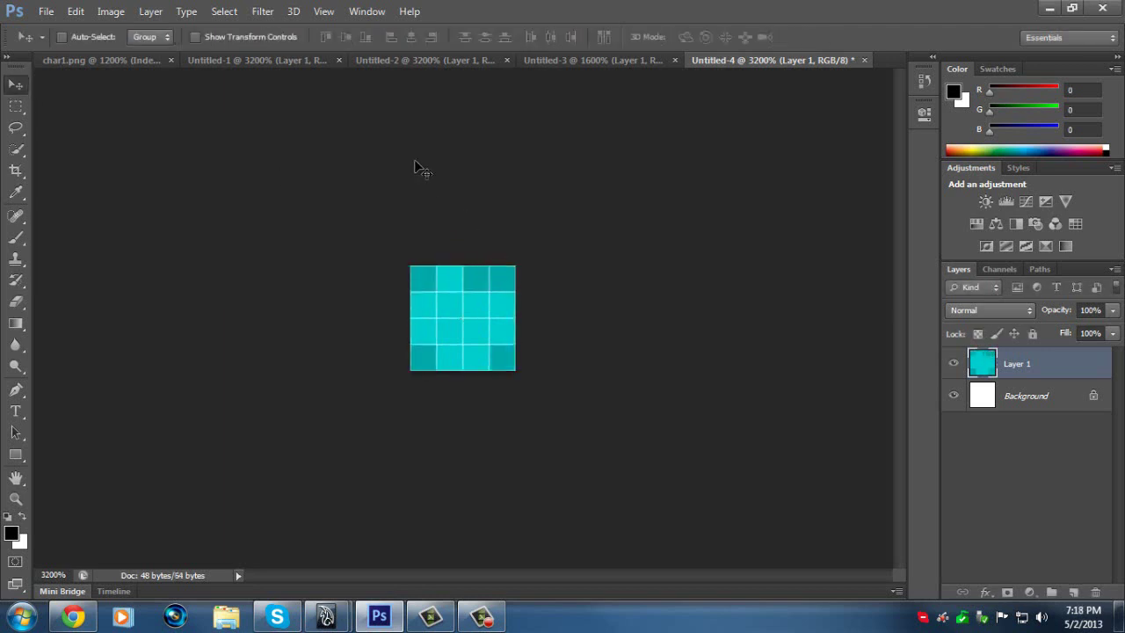
# Switch back to Maya and examine the finished character's head, arms, torso and legs from several angles.
pyautogui.click(334, 618)
pyautogui.click(338, 618)
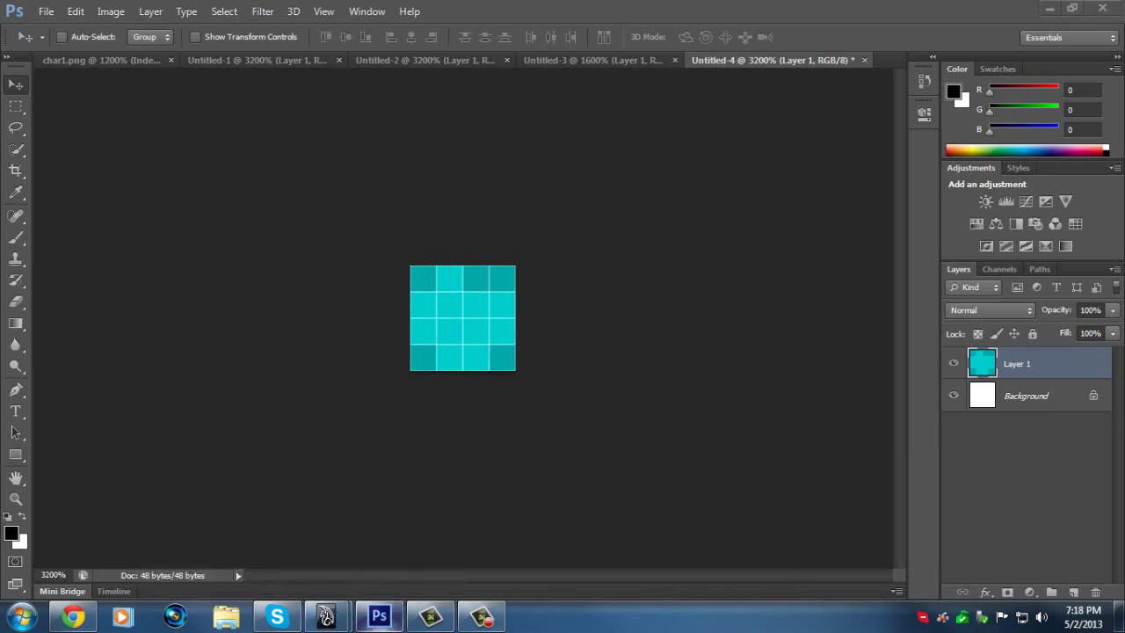
pyautogui.click(380, 617)
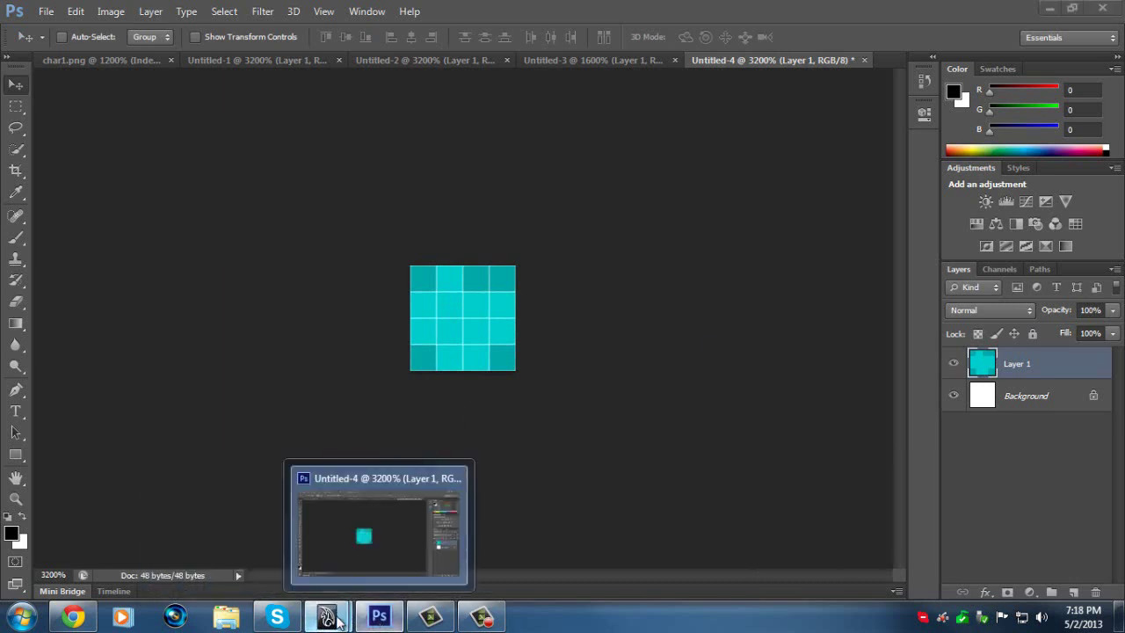
pyautogui.click(400, 544)
pyautogui.keyDown('alt'); pyautogui.moveTo(400, 543); pyautogui.dragTo(115, 111); pyautogui.keyUp('alt')
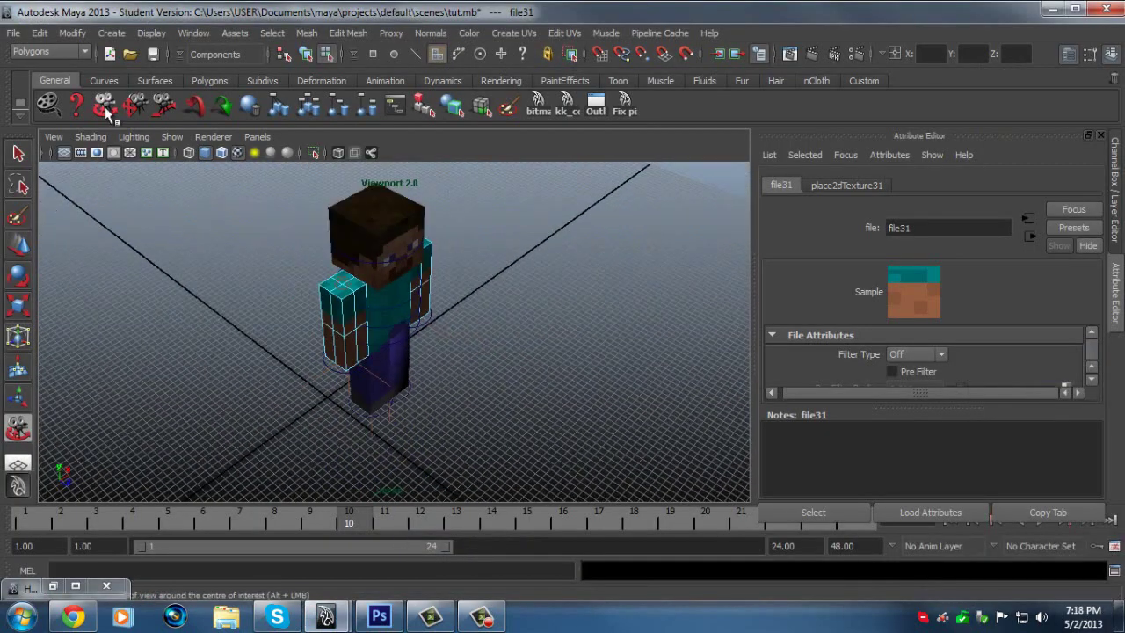
pyautogui.keyDown('alt'); pyautogui.moveTo(245, 226); pyautogui.dragTo(302, 201); pyautogui.keyUp('alt')
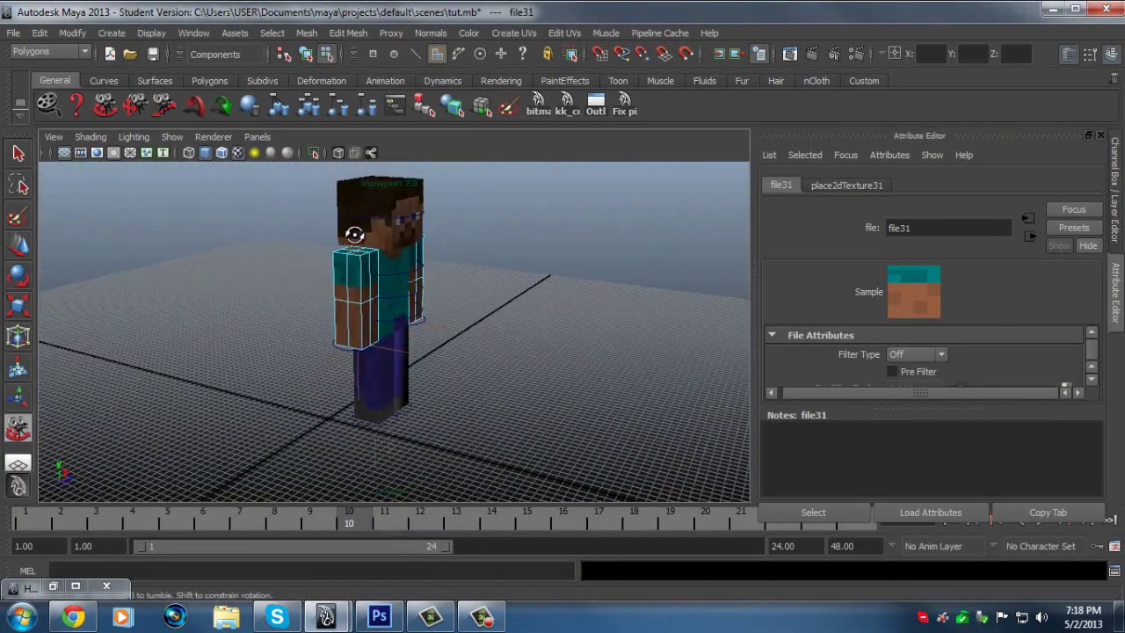
pyautogui.keyDown('alt'); pyautogui.moveTo(354, 246); pyautogui.dragTo(385, 278); pyautogui.keyUp('alt')
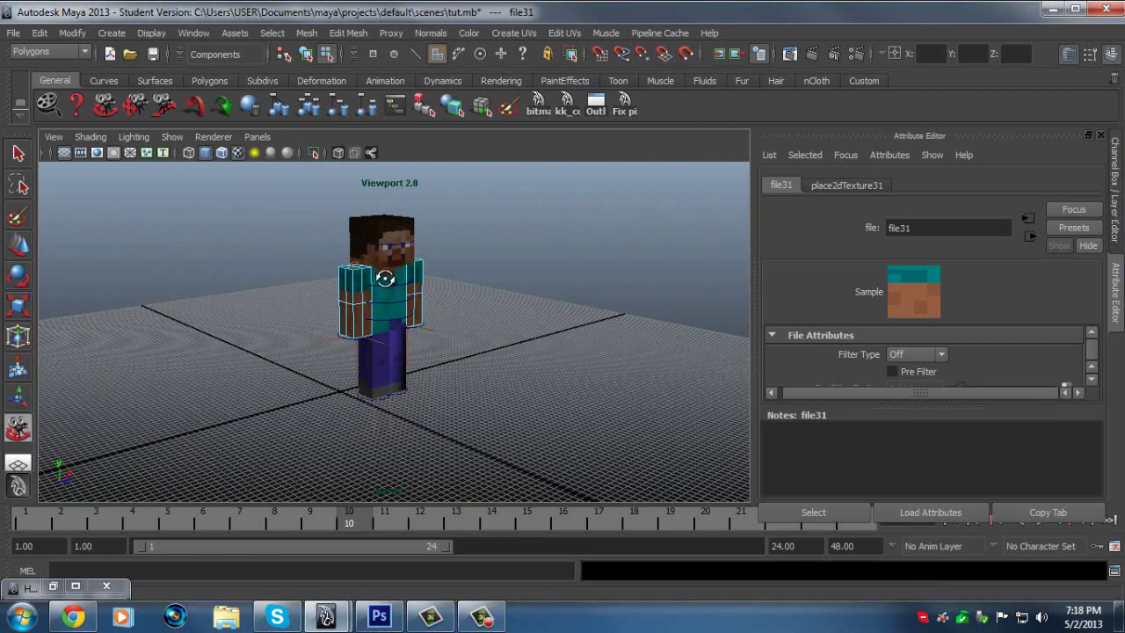
pyautogui.moveTo(385, 279)
pyautogui.keyDown('alt'); pyautogui.mouseDown()
pyautogui.moveTo(381, 260)
pyautogui.moveTo(388, 270)
pyautogui.mouseUp(); pyautogui.keyUp('alt')
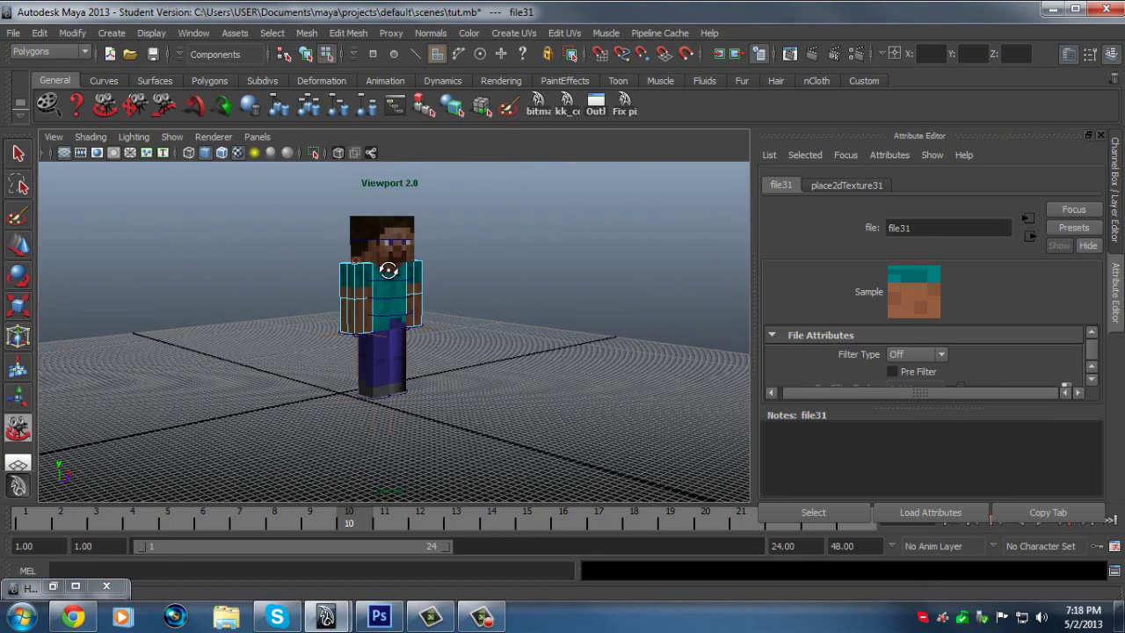
pyautogui.keyDown('alt'); pyautogui.moveTo(388, 269); pyautogui.dragTo(392, 275); pyautogui.keyUp('alt')
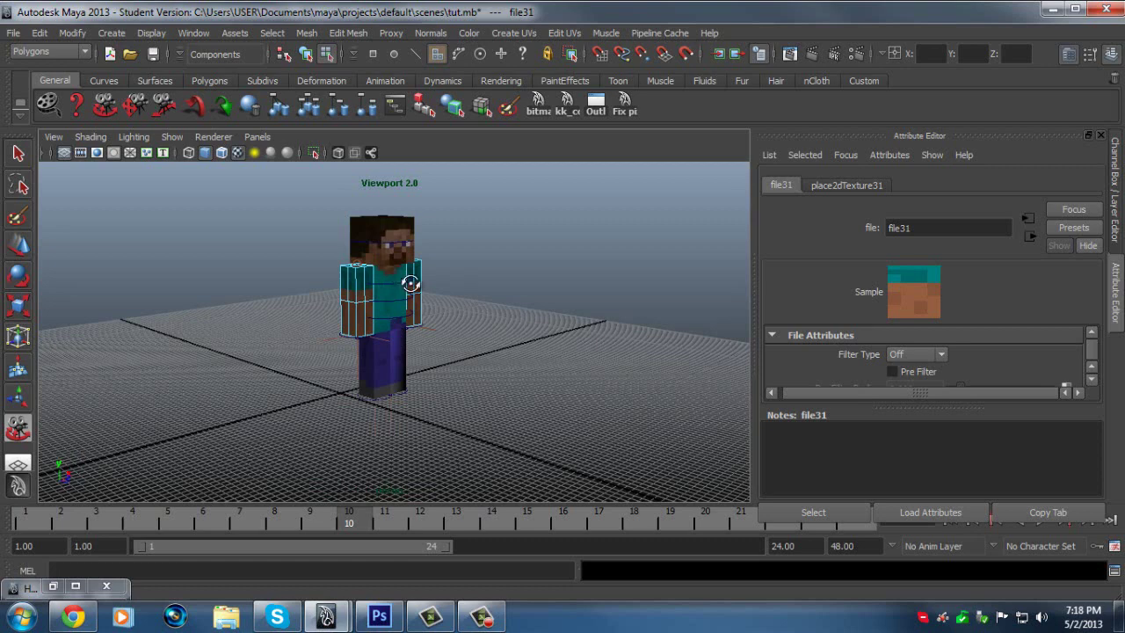
pyautogui.keyDown('alt'); pyautogui.moveTo(410, 279); pyautogui.dragTo(412, 284); pyautogui.keyUp('alt')
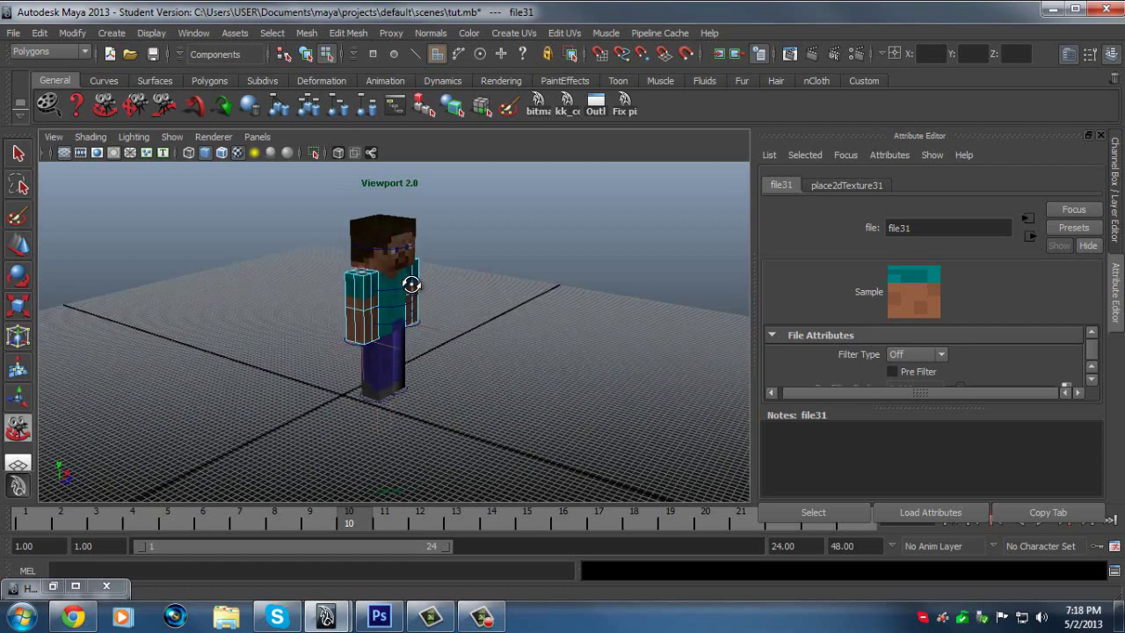
pyautogui.keyDown('alt'); pyautogui.moveTo(411, 285); pyautogui.dragTo(313, 277); pyautogui.keyUp('alt')
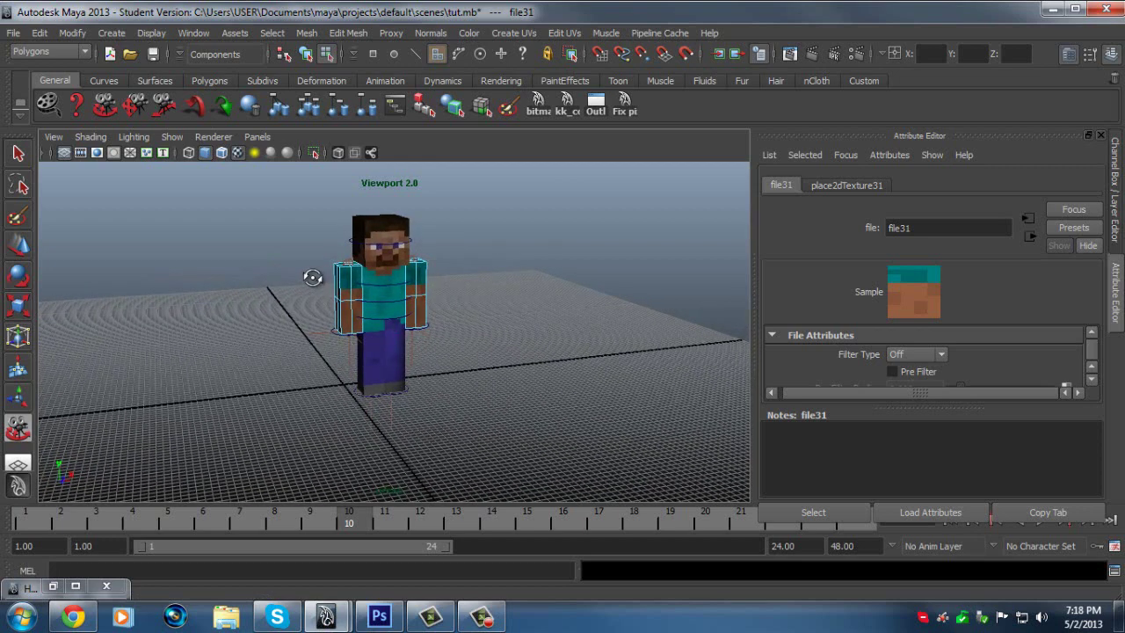
pyautogui.keyDown('alt'); pyautogui.moveTo(313, 278); pyautogui.dragTo(363, 275); pyautogui.keyUp('alt')
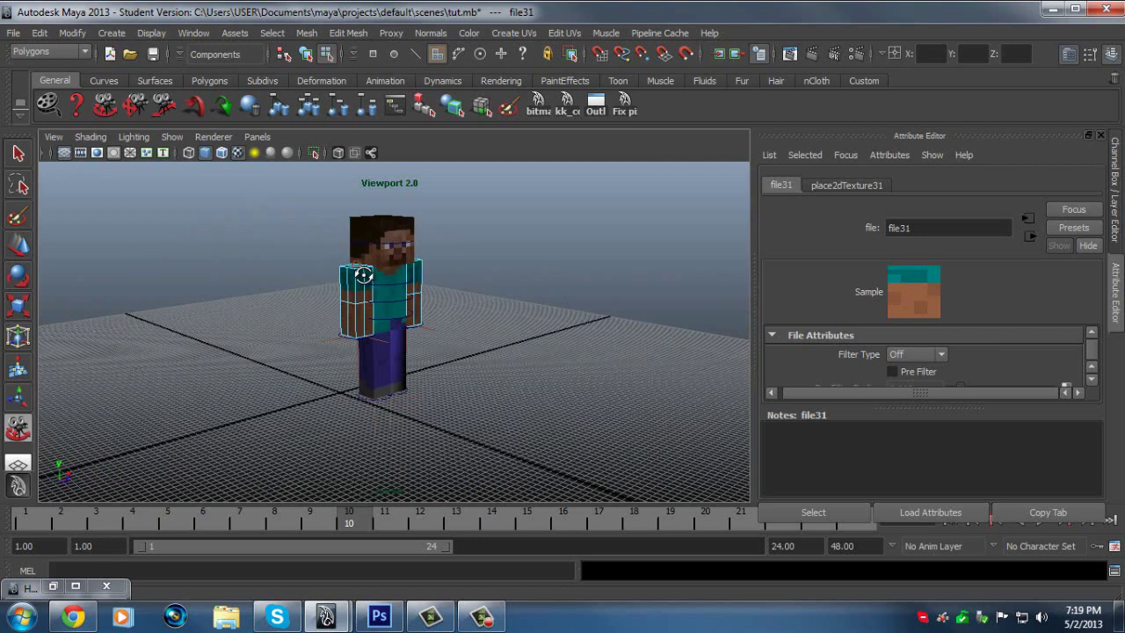
pyautogui.moveTo(363, 275)
pyautogui.keyDown('alt'); pyautogui.mouseDown()
pyautogui.moveTo(385, 266)
pyautogui.moveTo(277, 254)
pyautogui.moveTo(320, 235)
pyautogui.moveTo(357, 287)
pyautogui.mouseUp(); pyautogui.keyUp('alt')
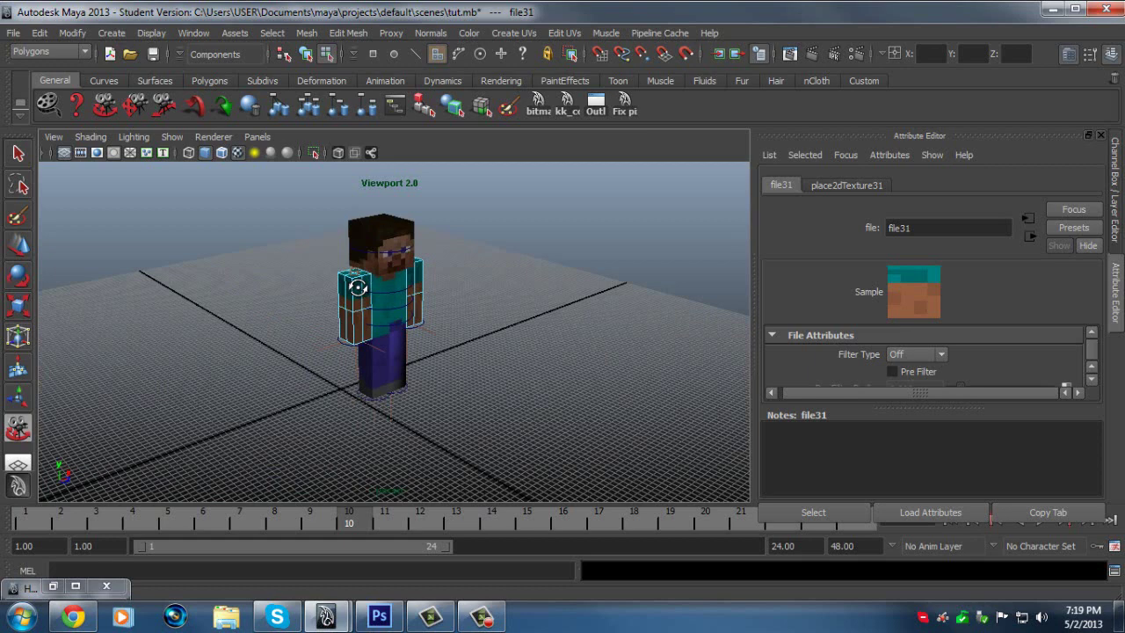
pyautogui.moveTo(358, 287); pyautogui.dragTo(362, 304)
pyautogui.click(481, 617)
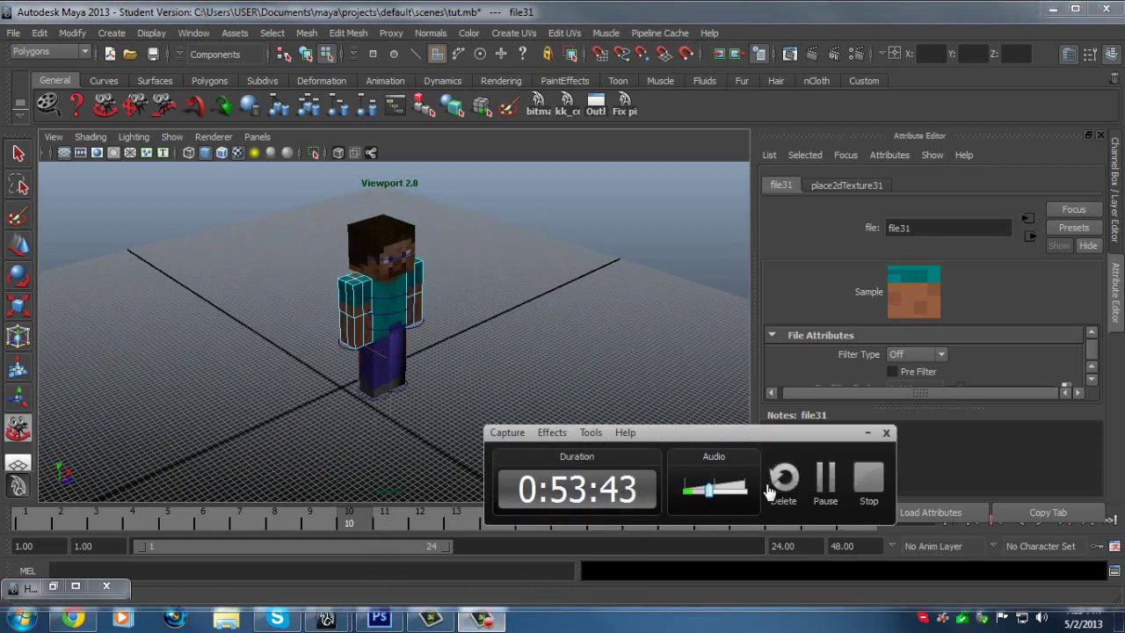